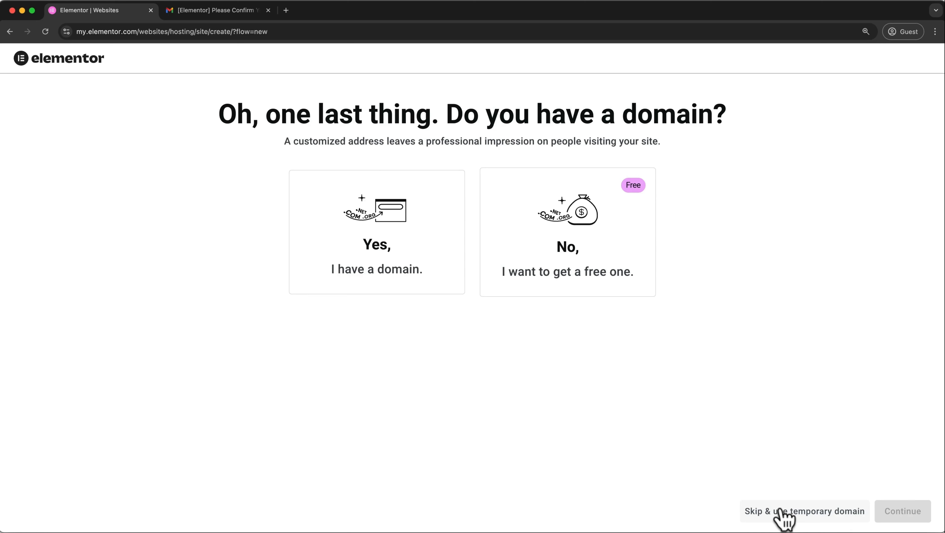
- Skip the domain choice in favour of a temporary domain and proceed to complete the site setup
left_click(783, 512)
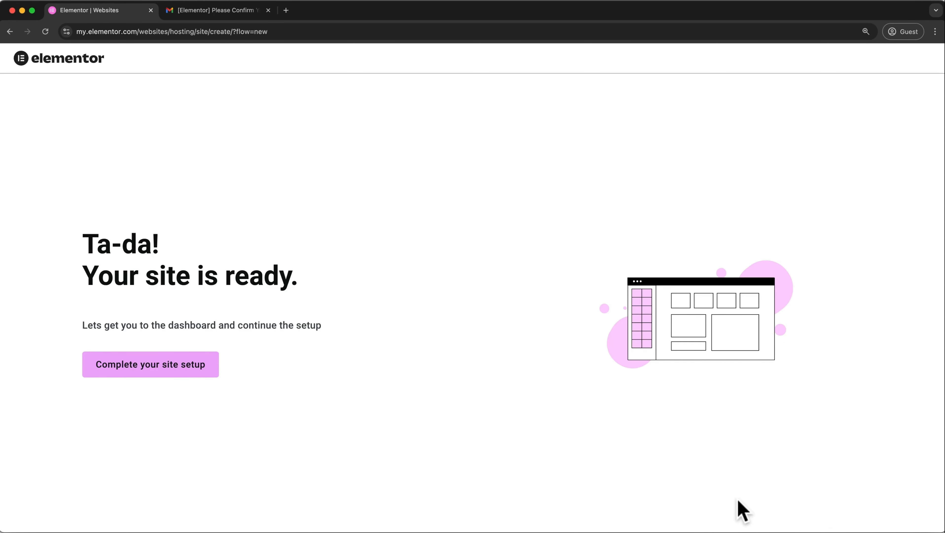
left_click(206, 374)
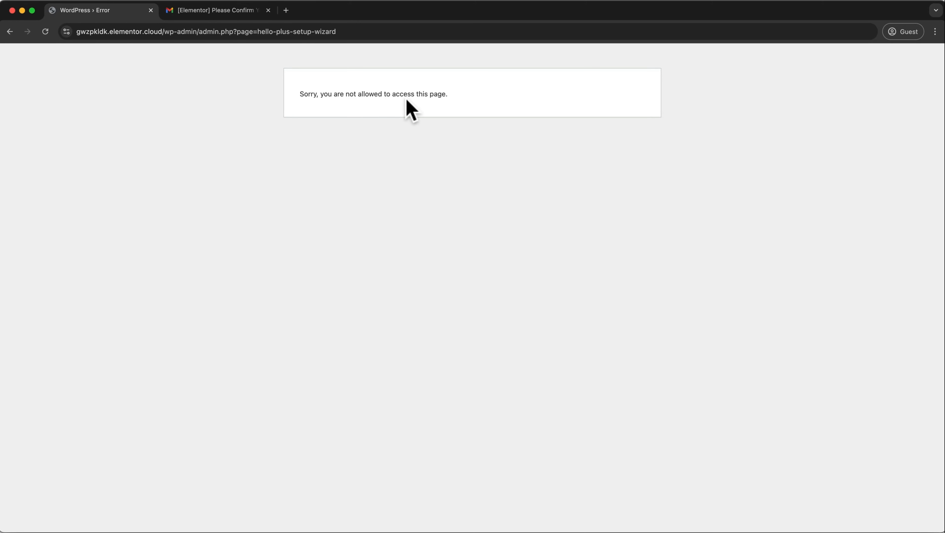
- Search Google for "Elementor" in a new browser tab and log in through its official website to reach the account's websites
left_click(285, 10)
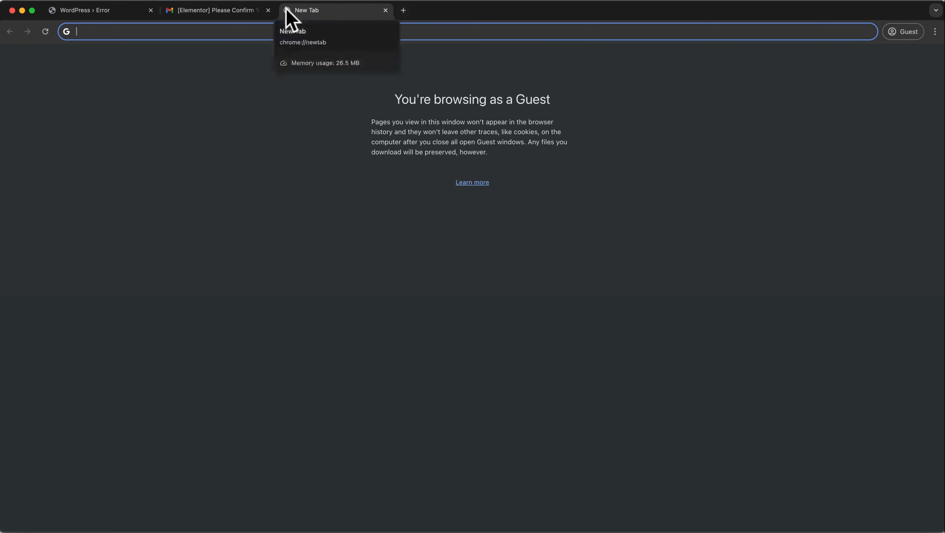
type("Elementor")
key("Return")
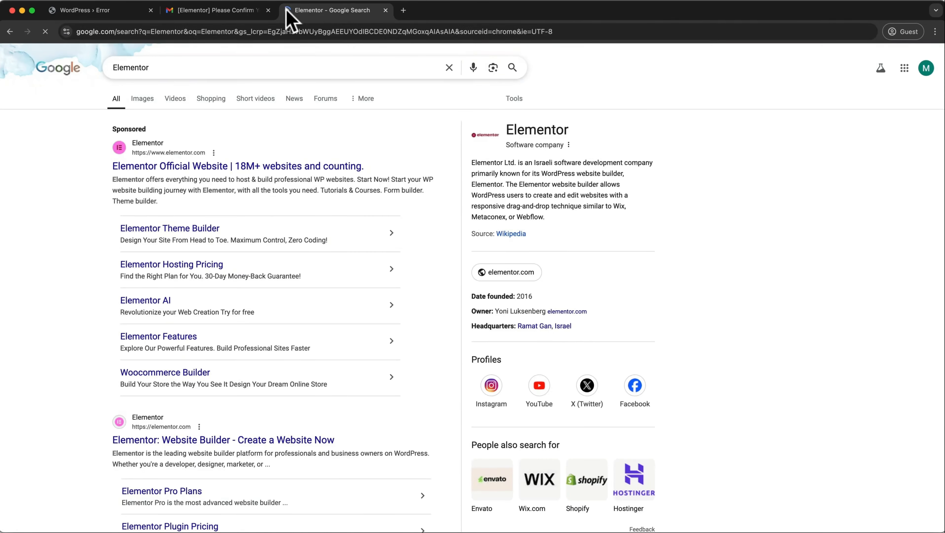
left_click(203, 167)
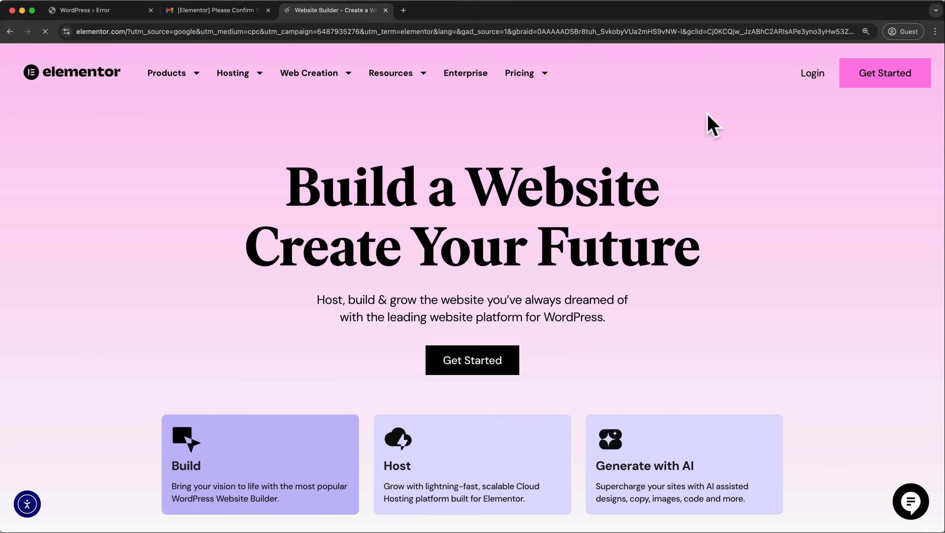
left_click(809, 77)
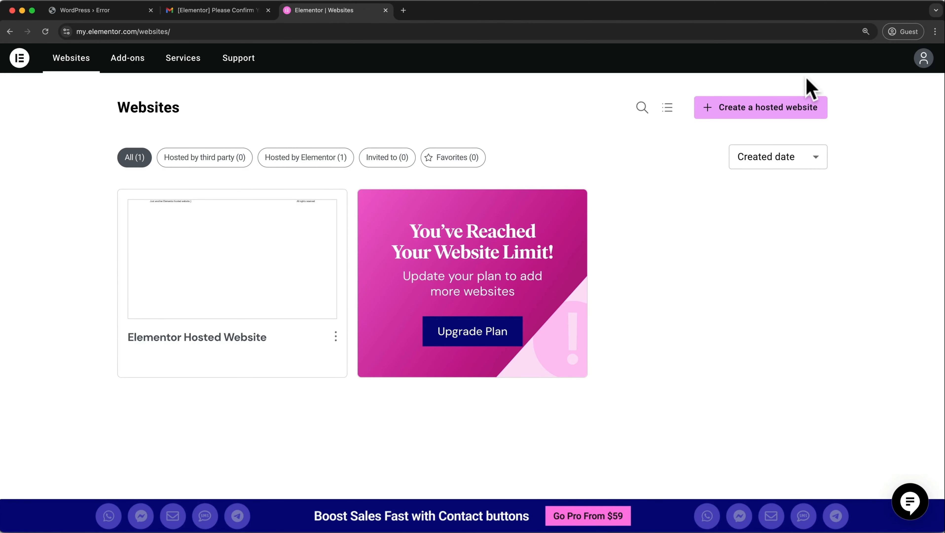
- Move the Elementor Websites browser tab to first place and close the WordPress error tab
left_click_drag(361, 13, 106, 8)
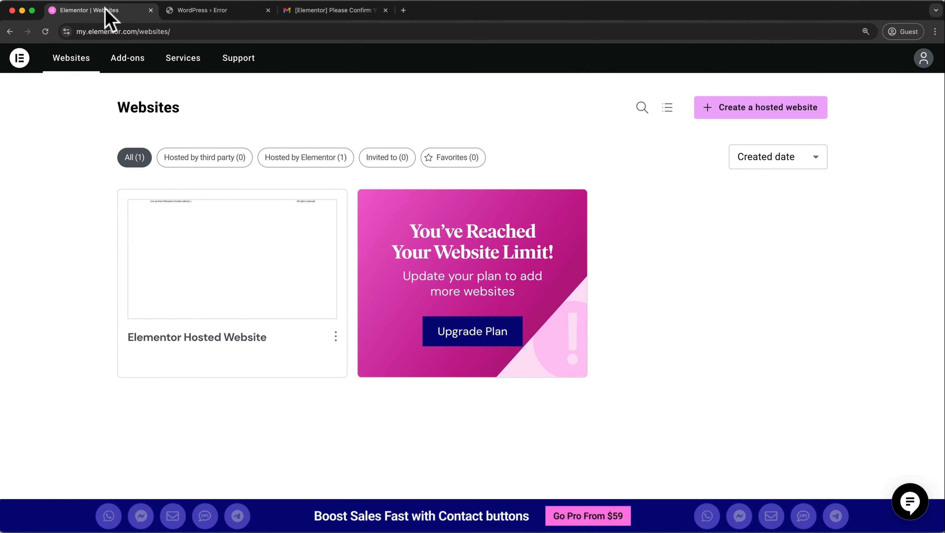
left_click(268, 10)
- Open the WordPress dashboard of the Elementor Hosted Website and dismiss the Image Optimizer notice and the Welcome panel
mouse_move(263, 261)
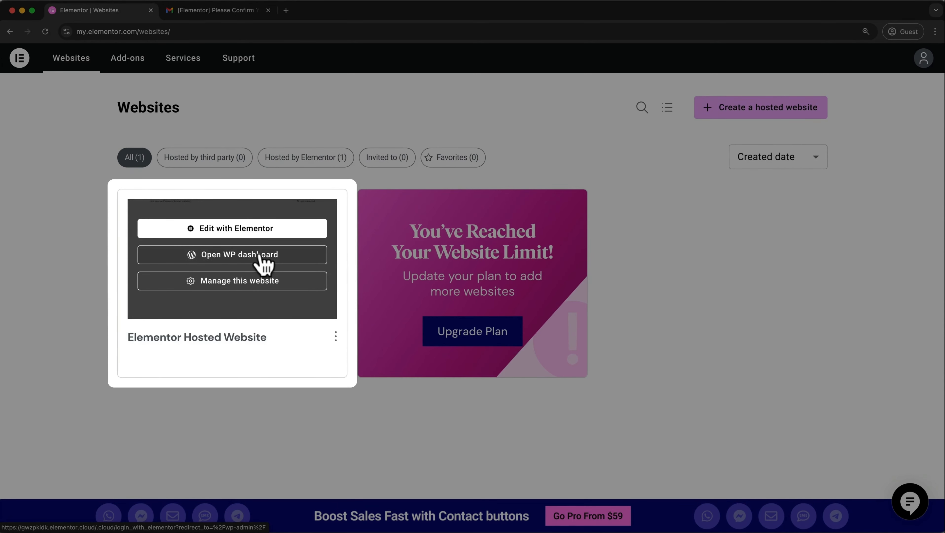
left_click(263, 258)
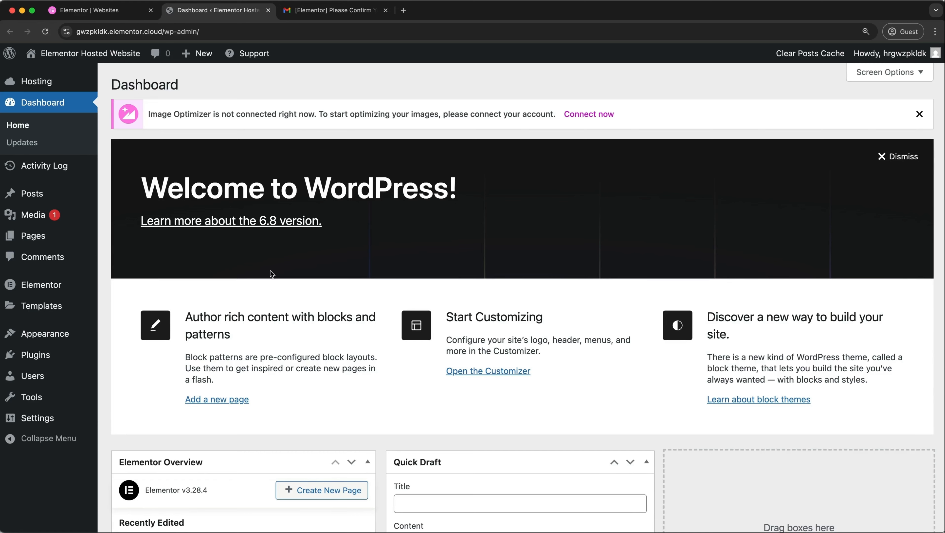
left_click(919, 115)
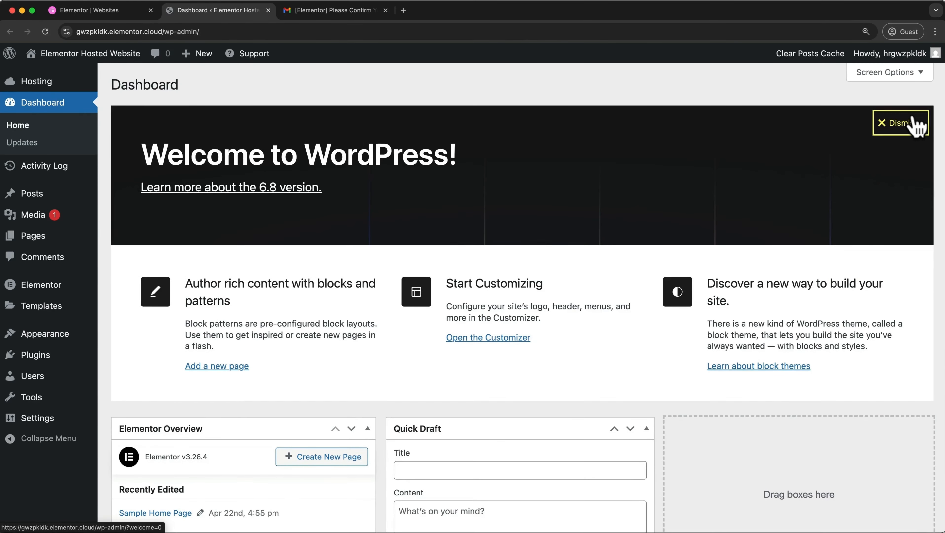
left_click(912, 121)
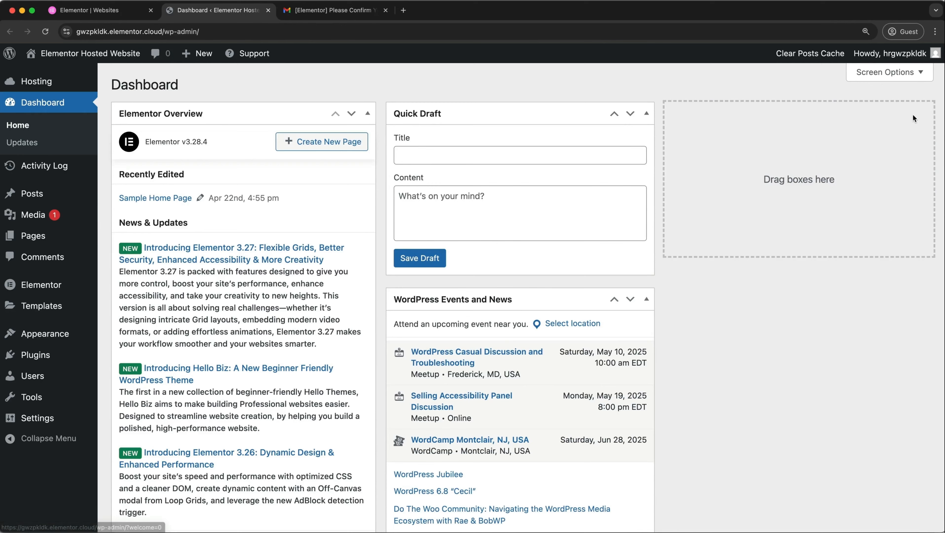
- Hide the Elementor Overview, Site Health Status, At a Glance, Activity, Quick Draft, and WordPress Events and News boxes from the dashboard
left_click(918, 73)
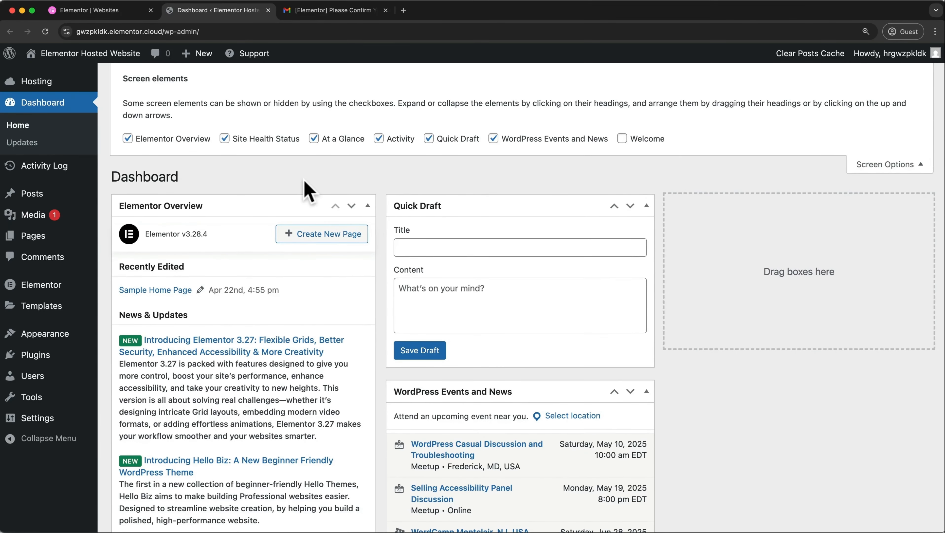
left_click(128, 138)
left_click(237, 139)
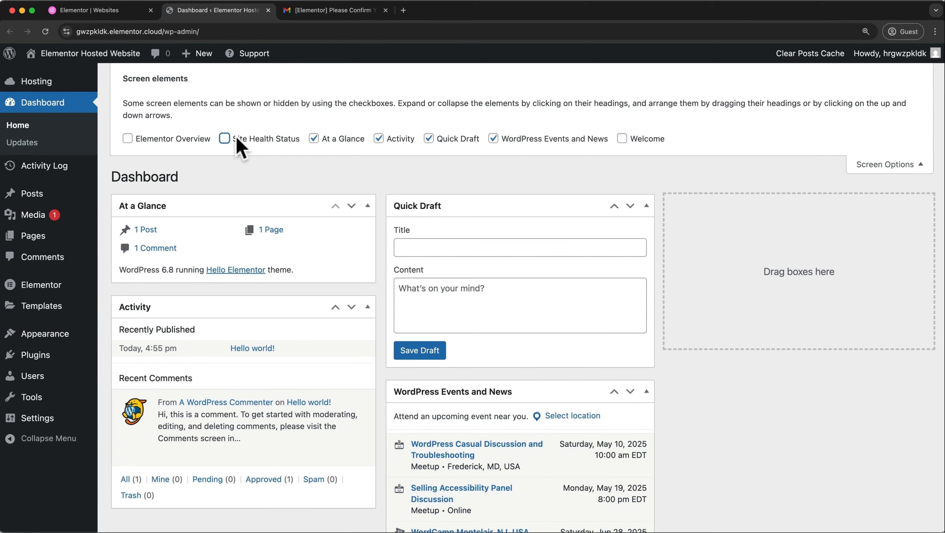
left_click(314, 139)
left_click(378, 138)
left_click(428, 138)
left_click(493, 139)
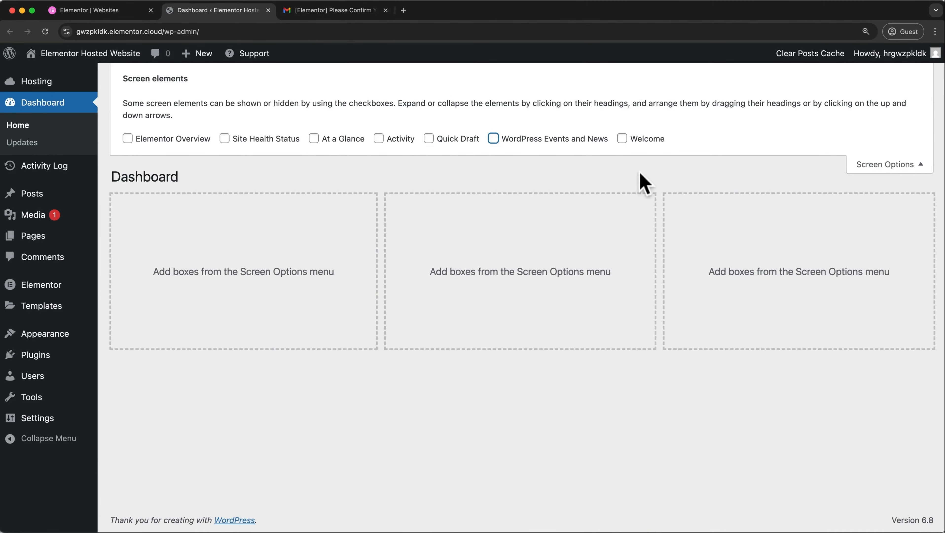
left_click(910, 168)
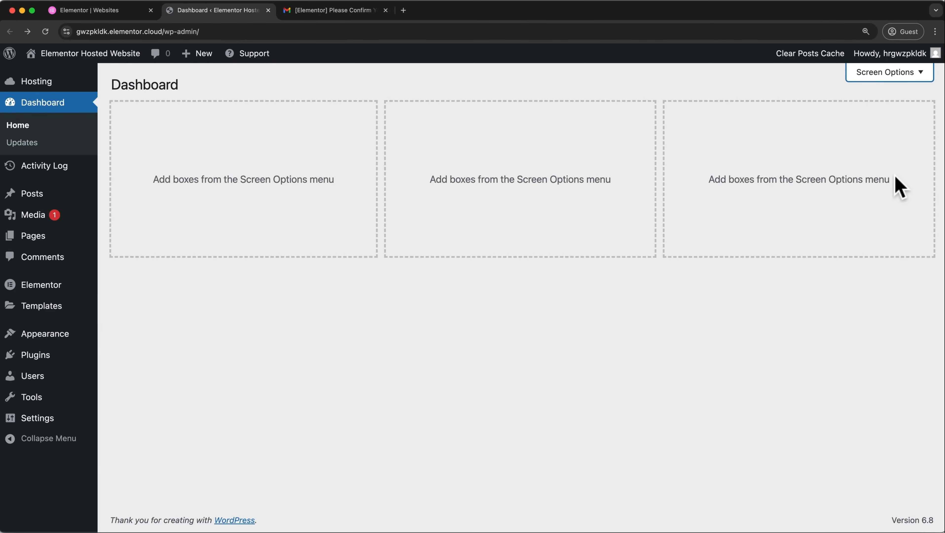
- Move the "Hello world!" post to the trash and delete it permanently
mouse_move(60, 201)
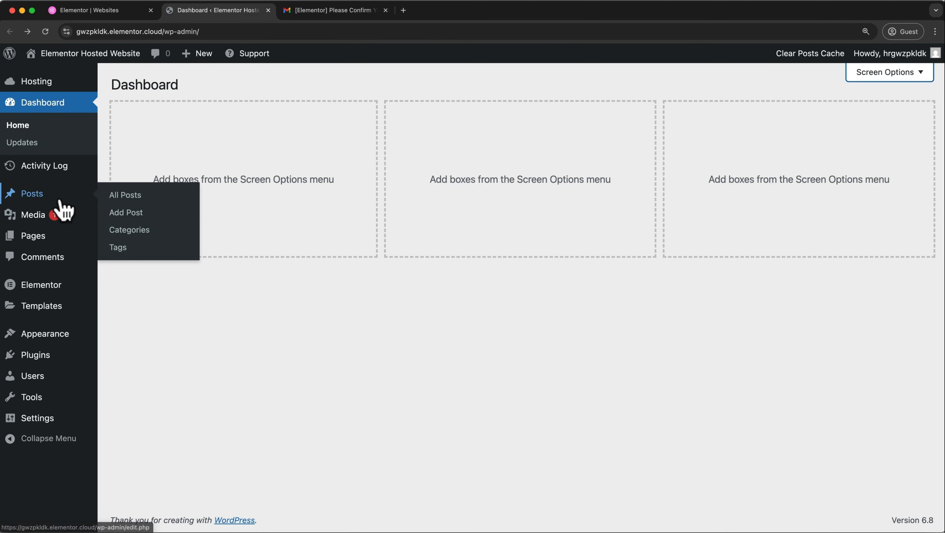
left_click(113, 196)
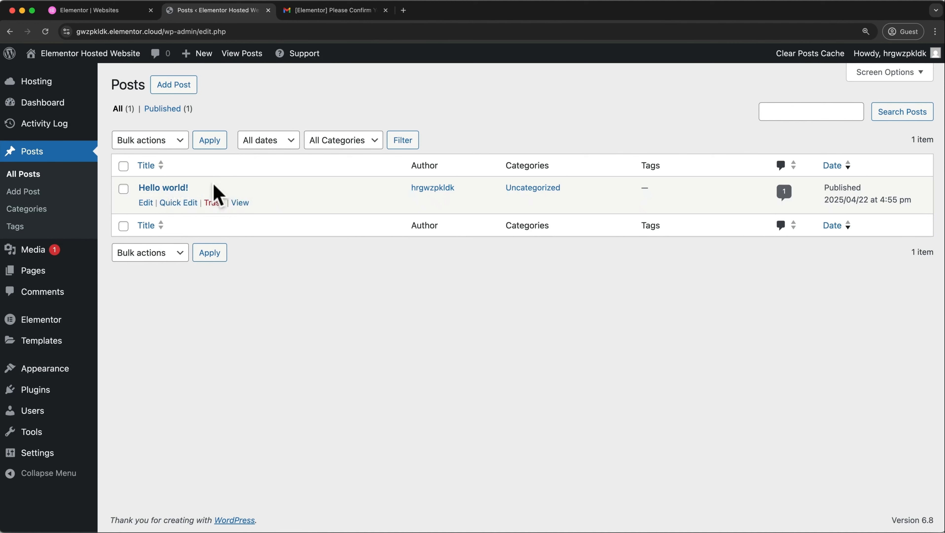
left_click(215, 202)
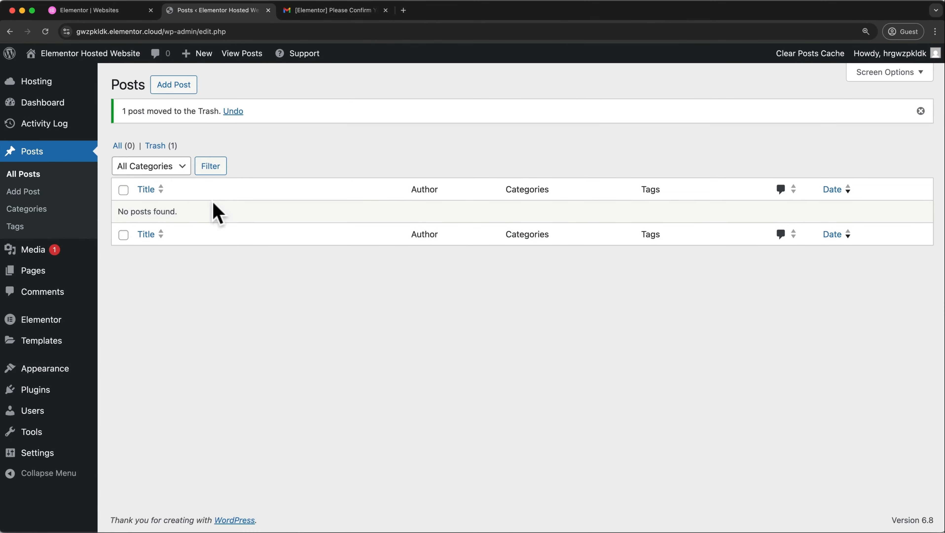
left_click(153, 146)
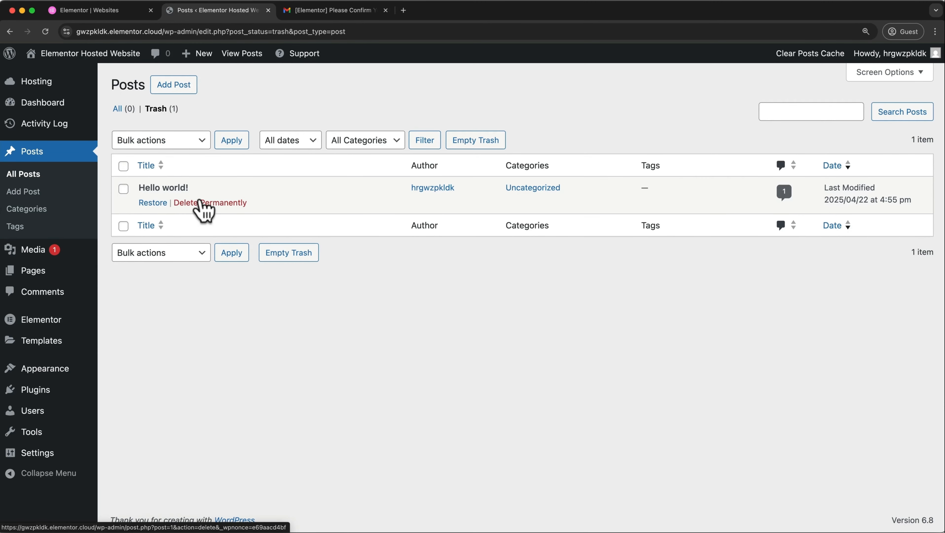
left_click(201, 206)
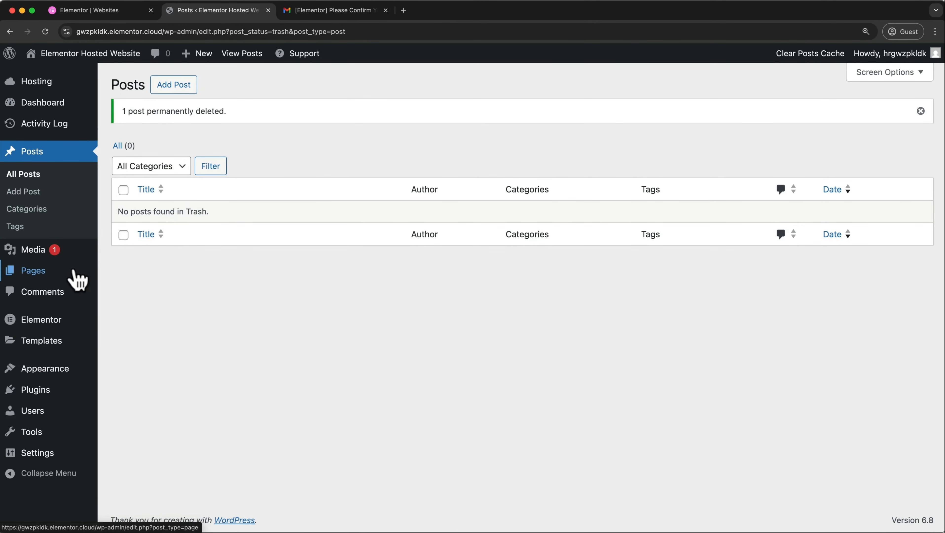
- Move the "Sample Home Page" page to the trash and delete it permanently
mouse_move(61, 275)
left_click(115, 273)
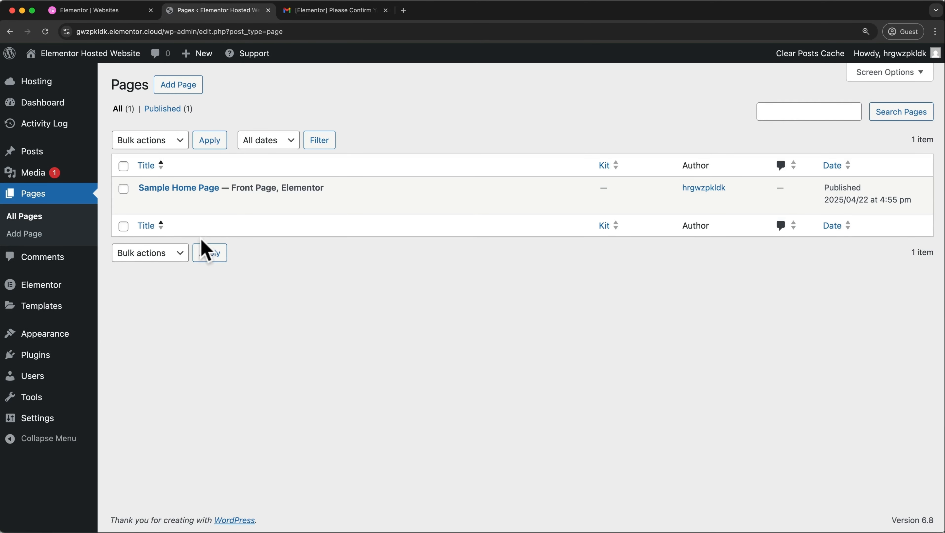
mouse_move(226, 207)
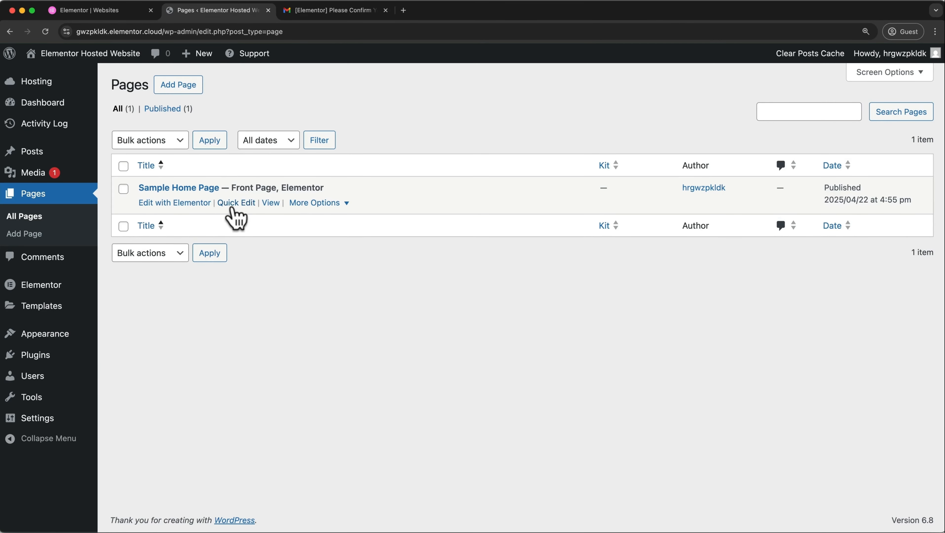
left_click(323, 205)
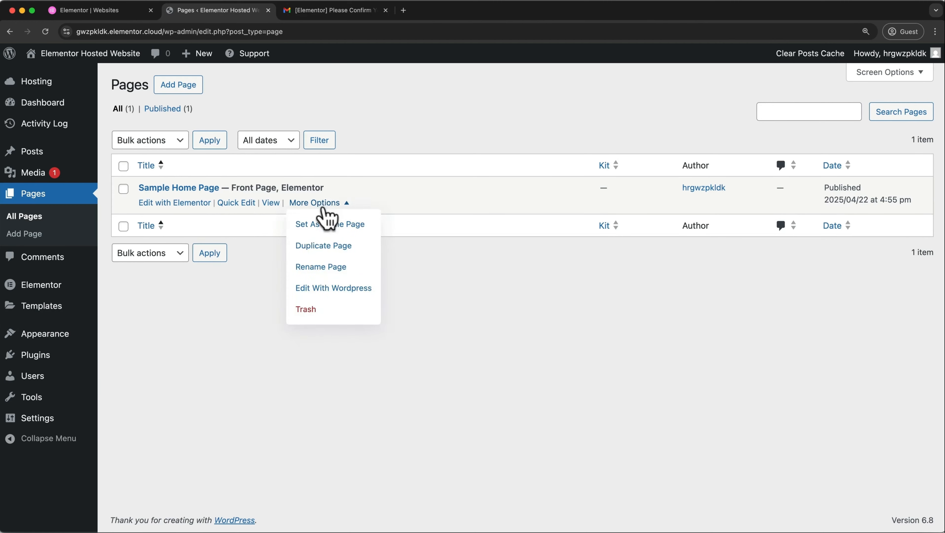
left_click(305, 310)
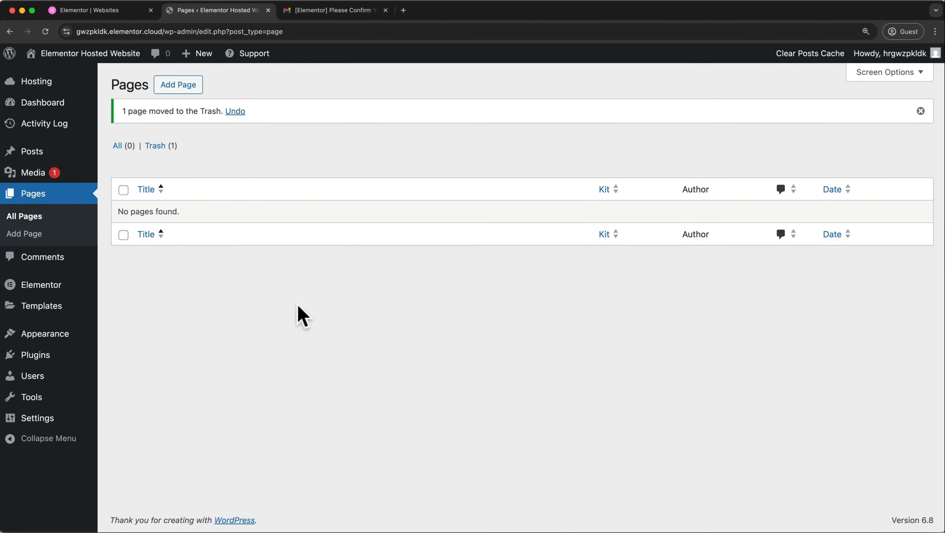
left_click(159, 146)
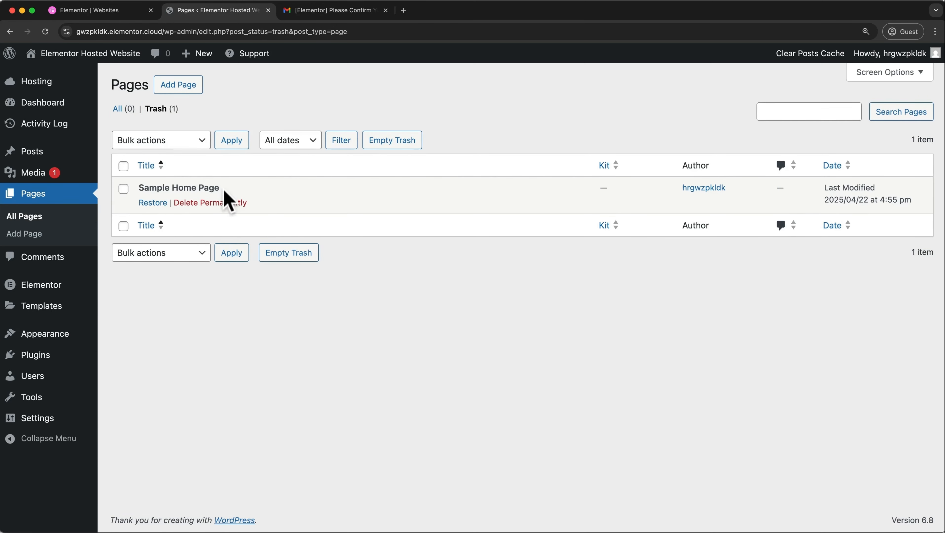
left_click(227, 203)
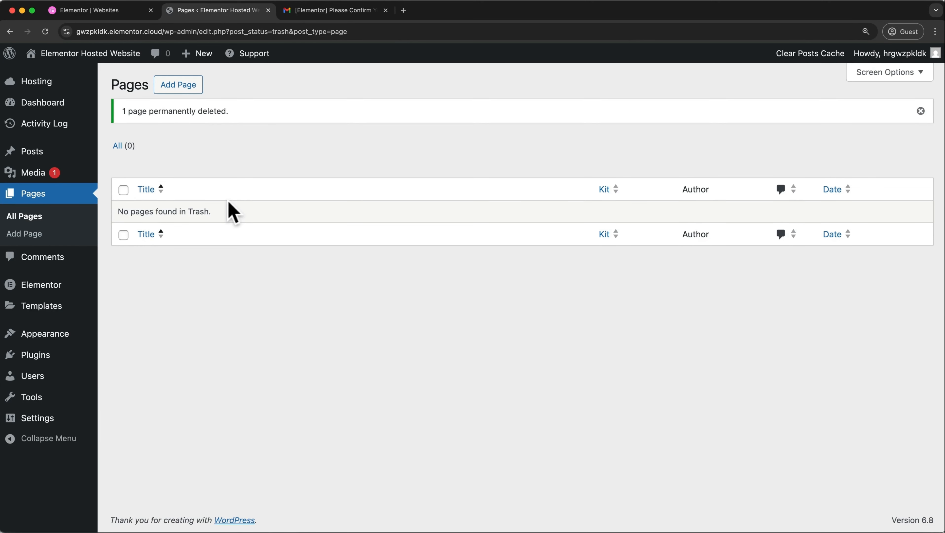
- Set the site title to the owner's first name plus "Simple WordPress Tutorial" and the tagline to "Let's learn Elementor and WordPress", saving the general settings
left_click(57, 427)
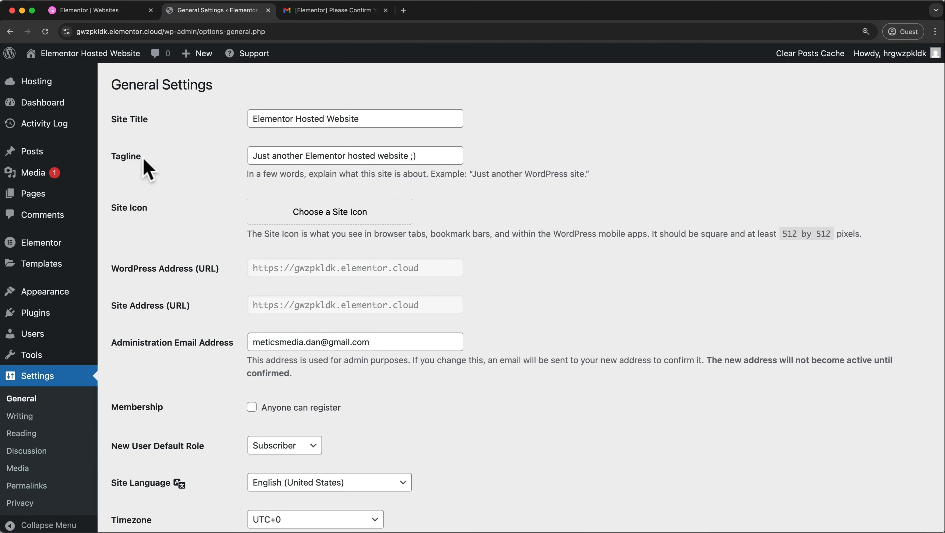
mouse_move(90, 61)
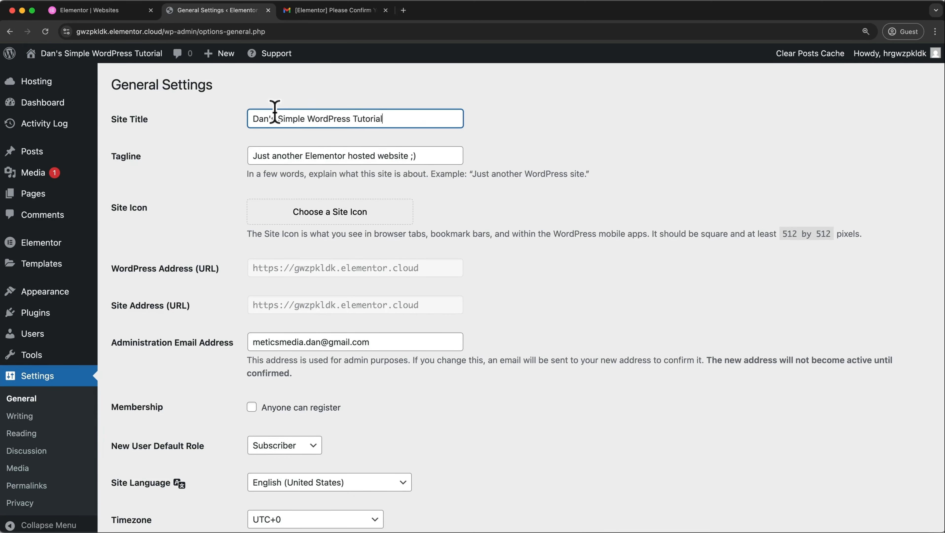
triple_click(275, 149)
type("Let's learn Elementor and WordPress")
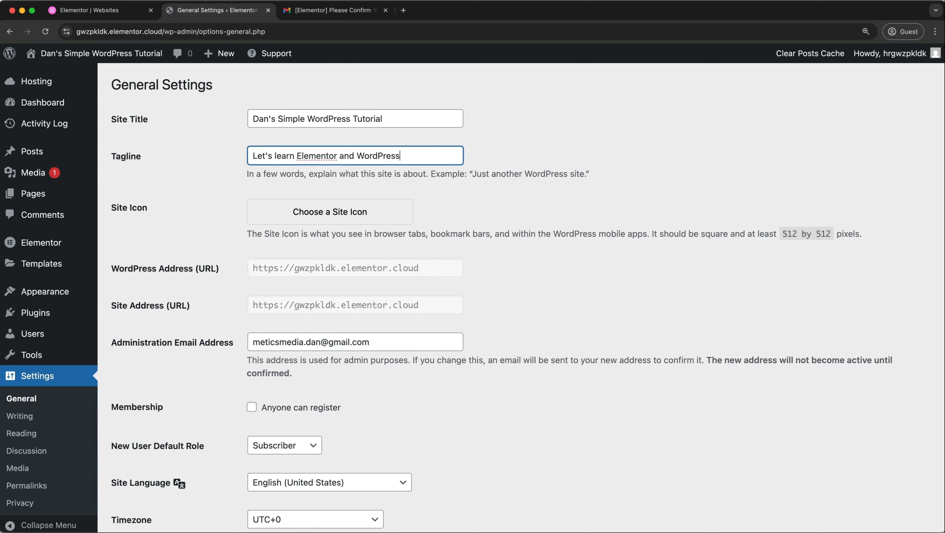
scroll(402, 191, "down", 12)
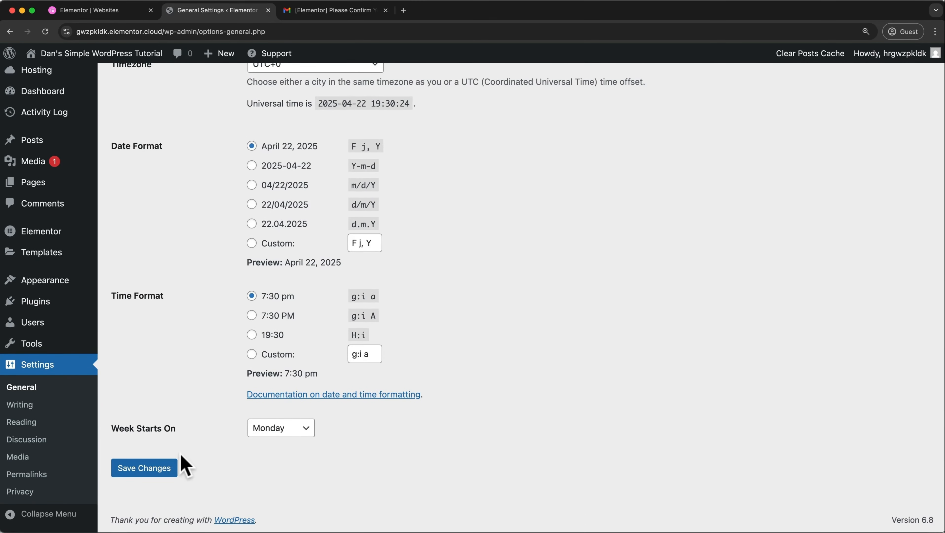
left_click(164, 470)
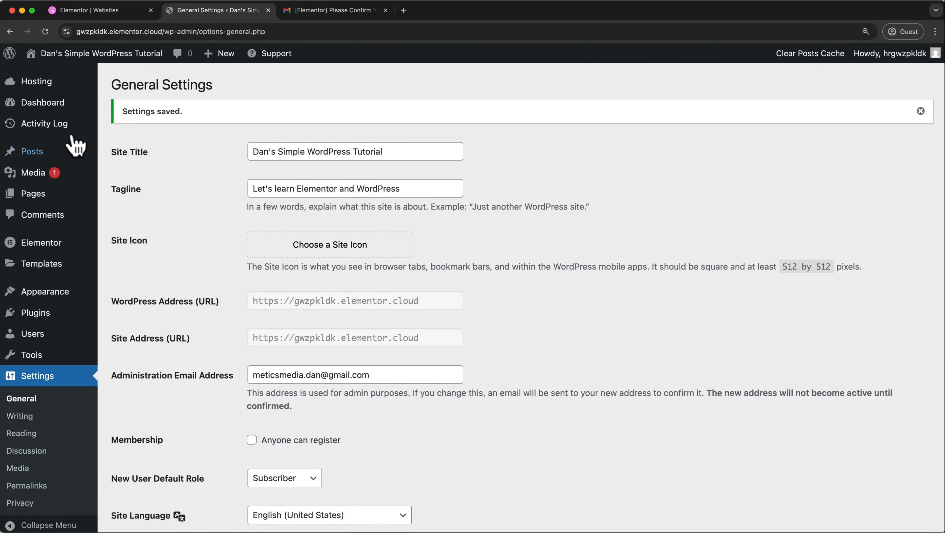
- View the live site in a separate browser tab to check its title and tagline, and close that tab
mouse_move(76, 80)
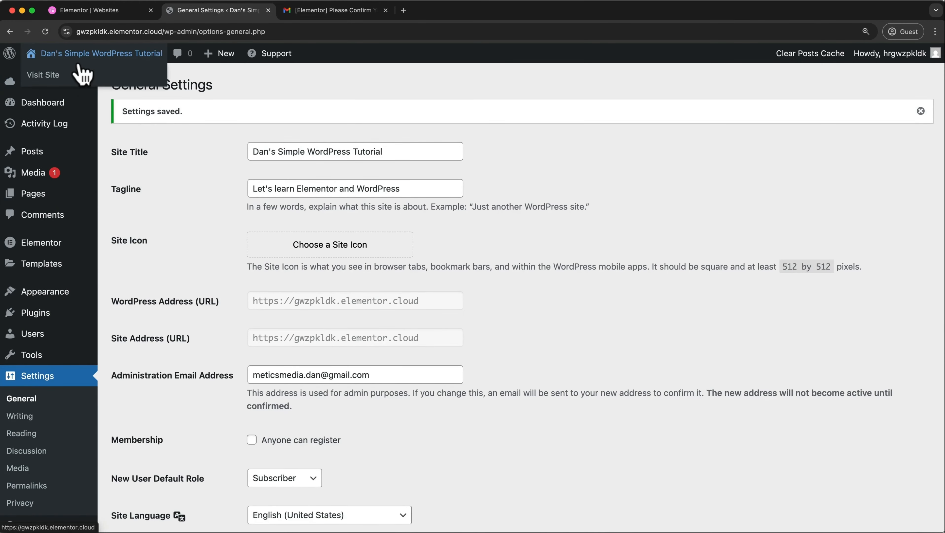
left_click(115, 53, "super")
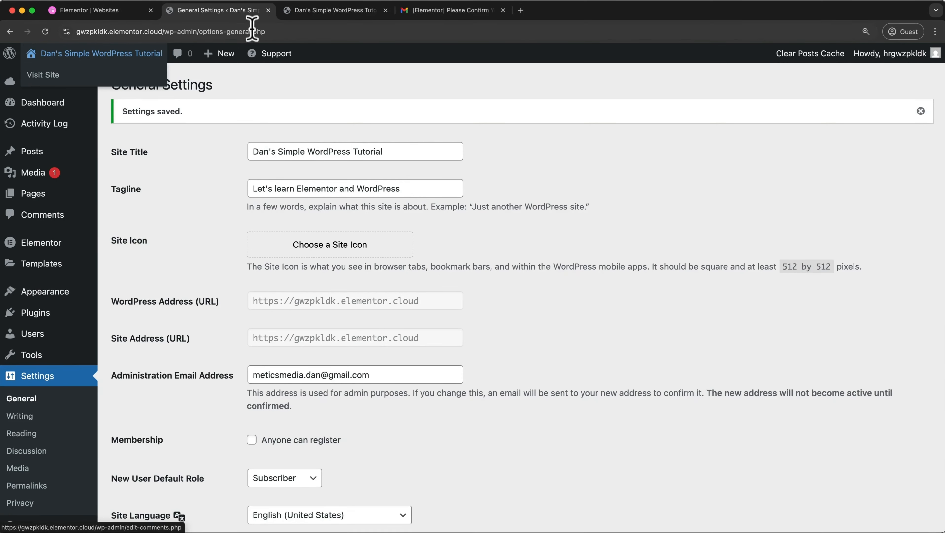
left_click(306, 15)
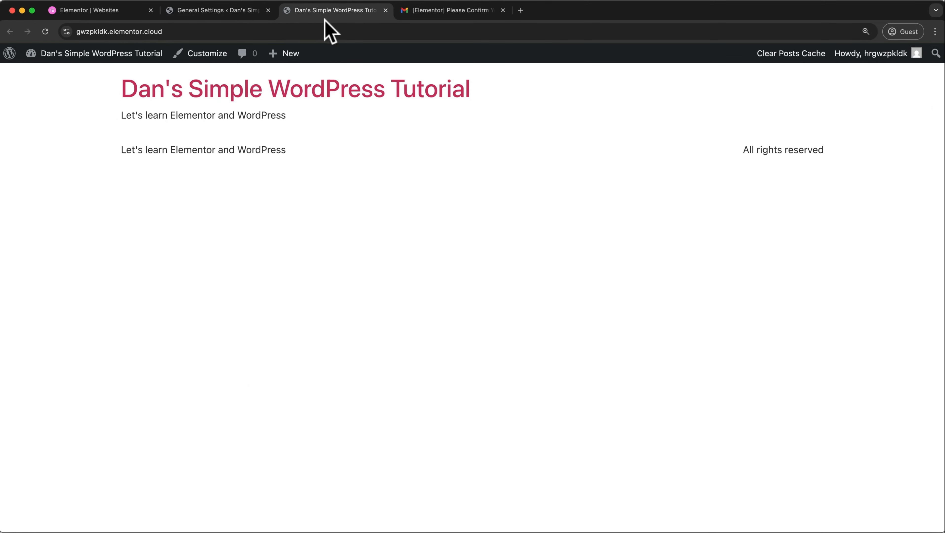
left_click(386, 10)
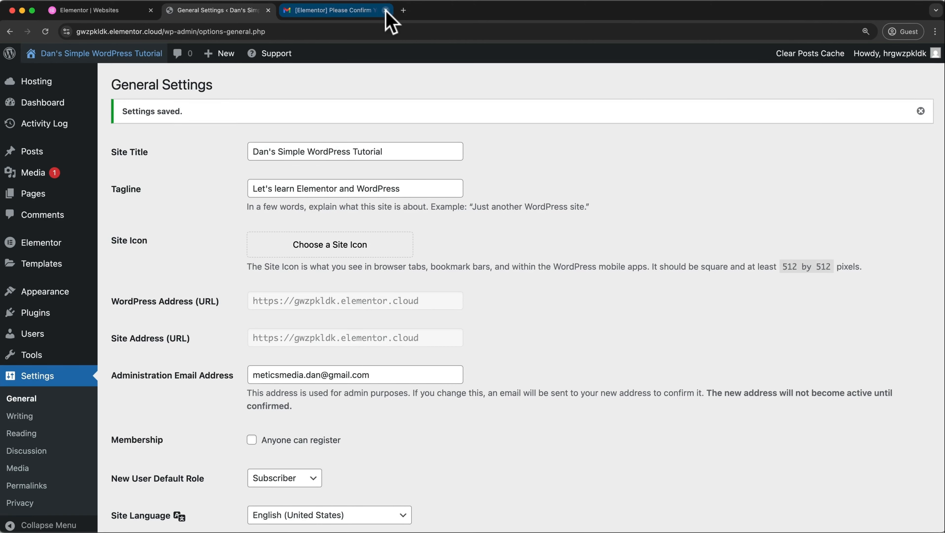
- Disallow people from submitting comments on new posts in the discussion settings and save the changes
left_click(47, 451)
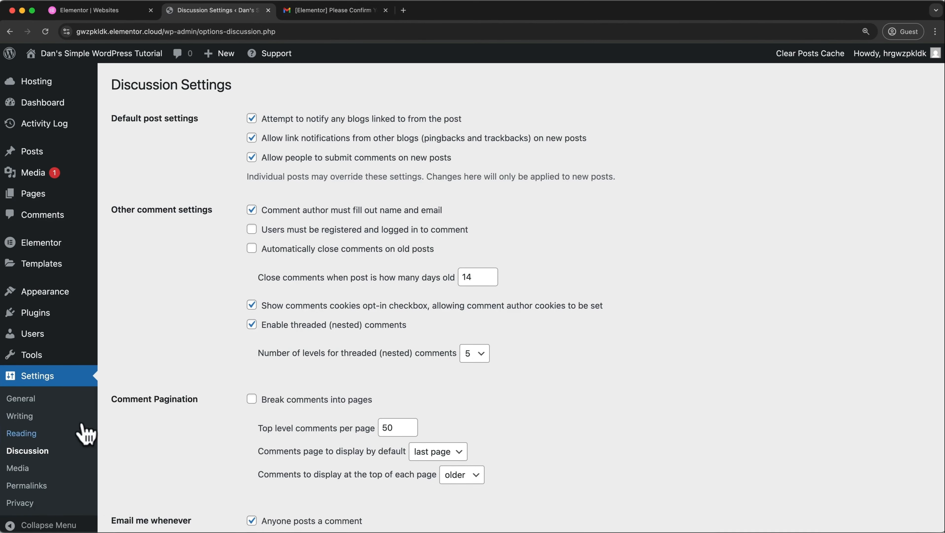
left_click(253, 158)
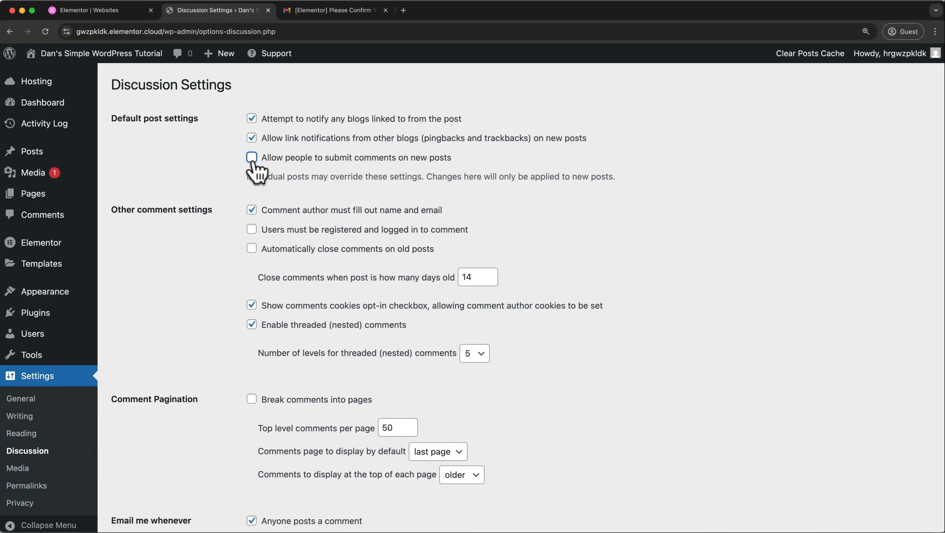
scroll(253, 164, "down", 15)
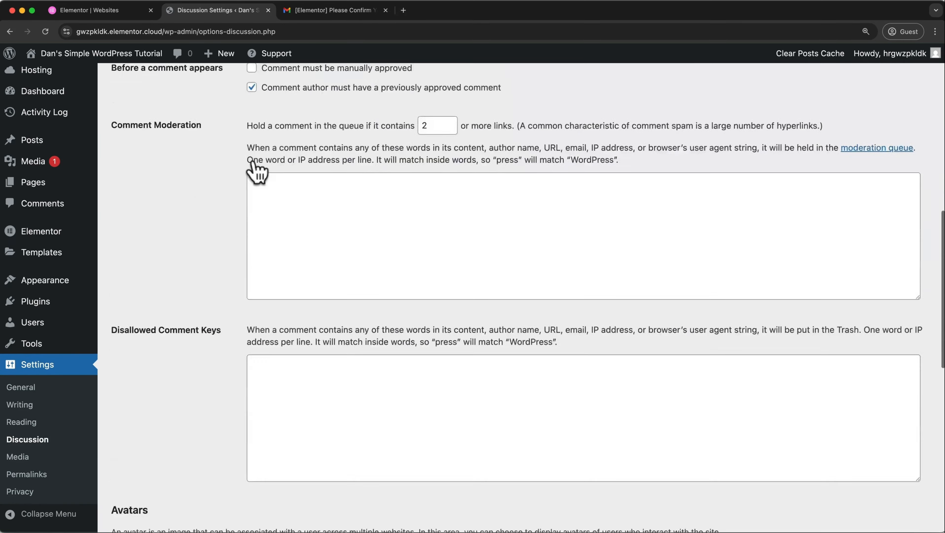
scroll(254, 166, "down", 2)
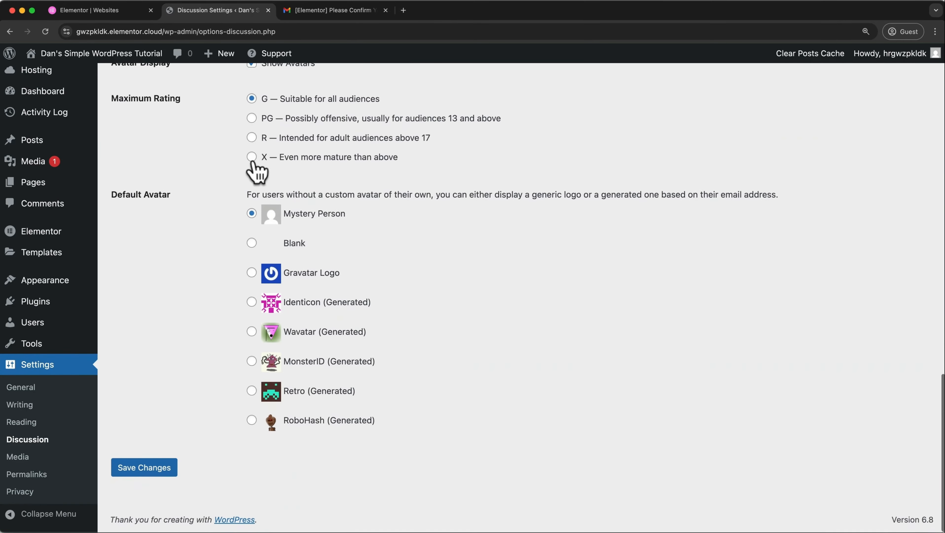
left_click(145, 469)
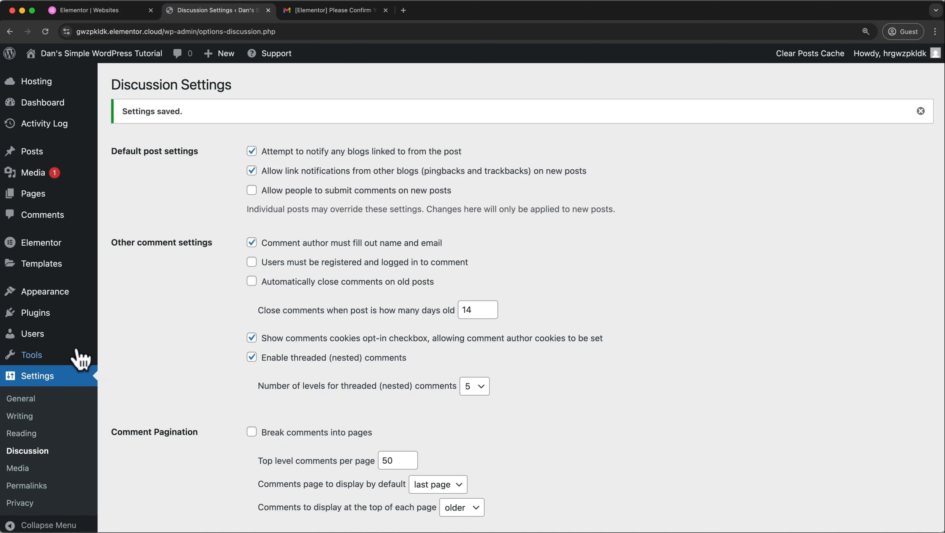
- Find the Astra theme in the theme directory, install it and activate it
mouse_move(59, 295)
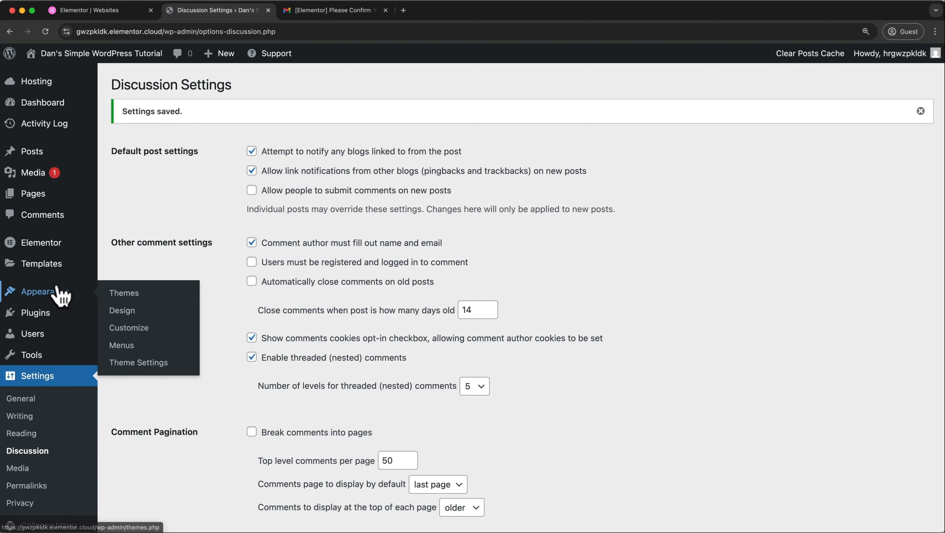
left_click(126, 293)
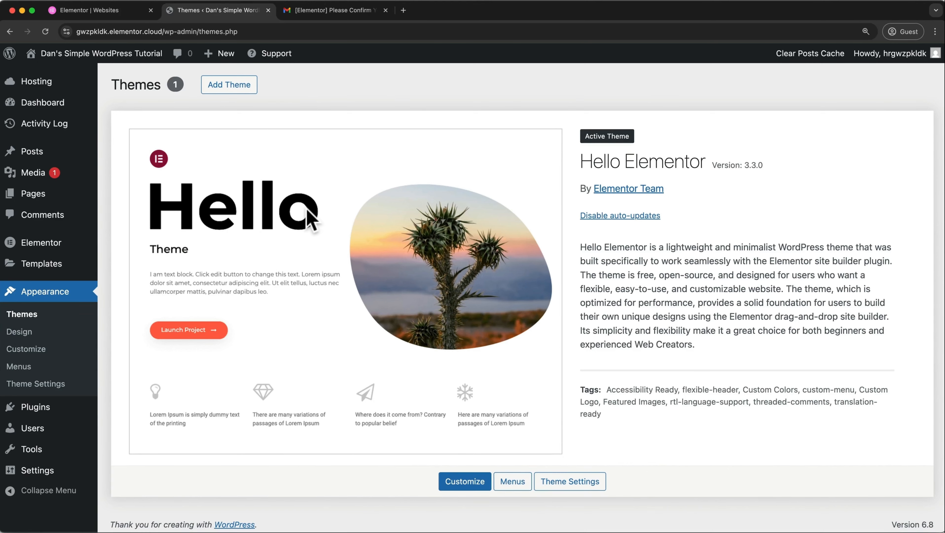
left_click(241, 87)
left_click(775, 120)
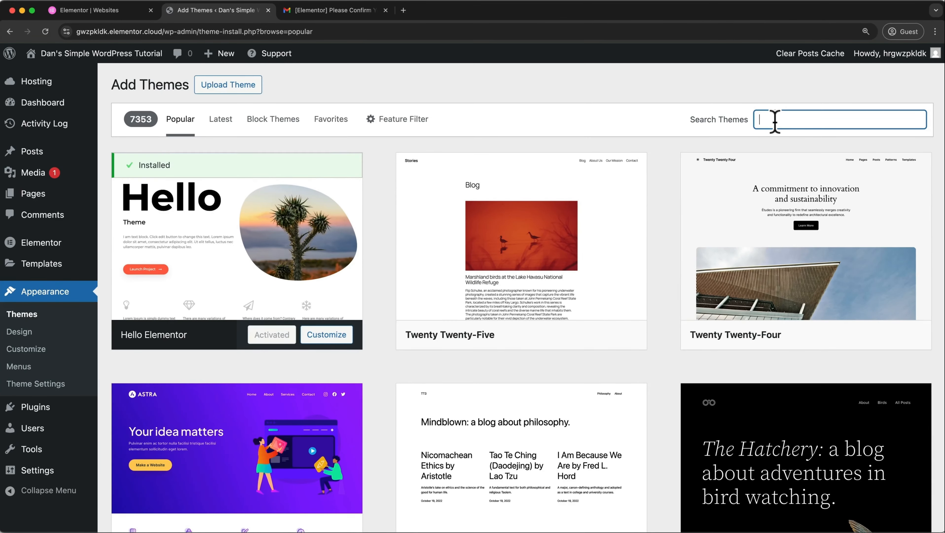
type("Astra")
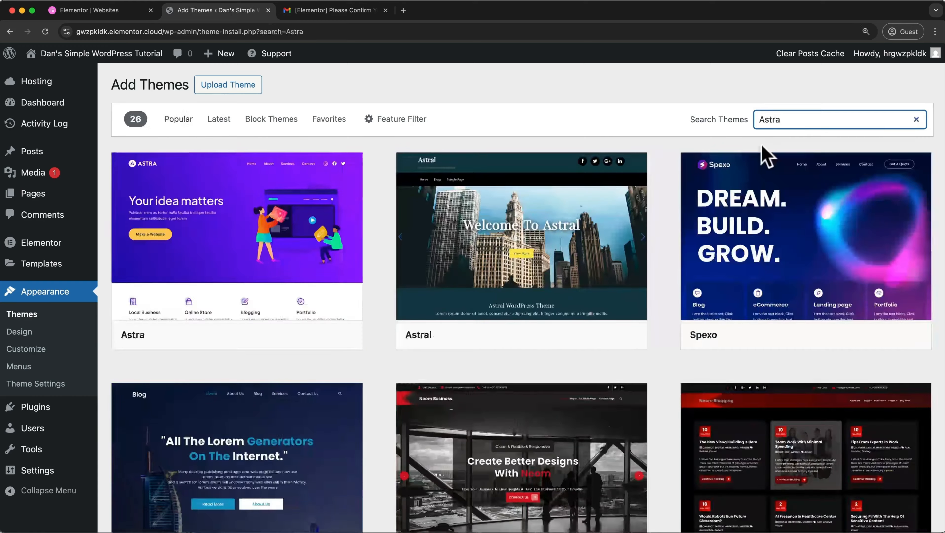
mouse_move(296, 291)
left_click(283, 335)
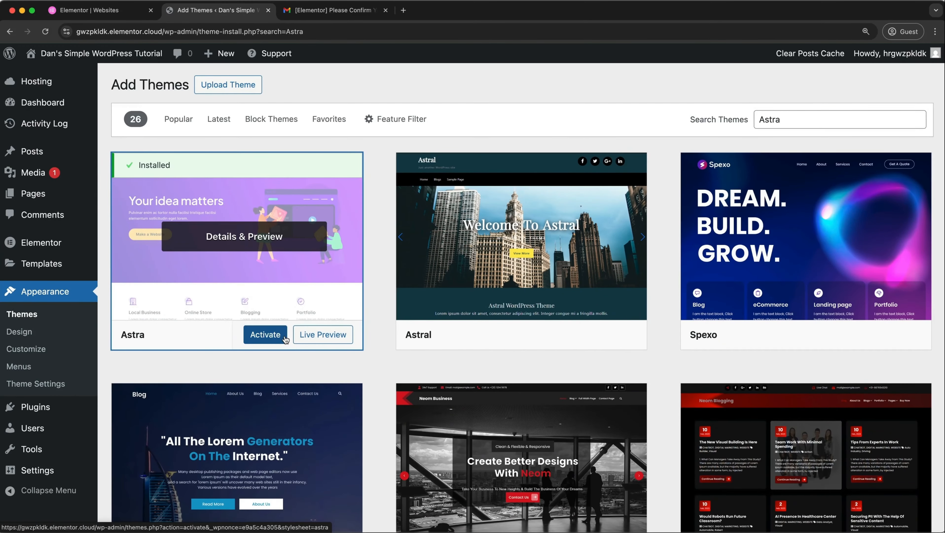
left_click(282, 342)
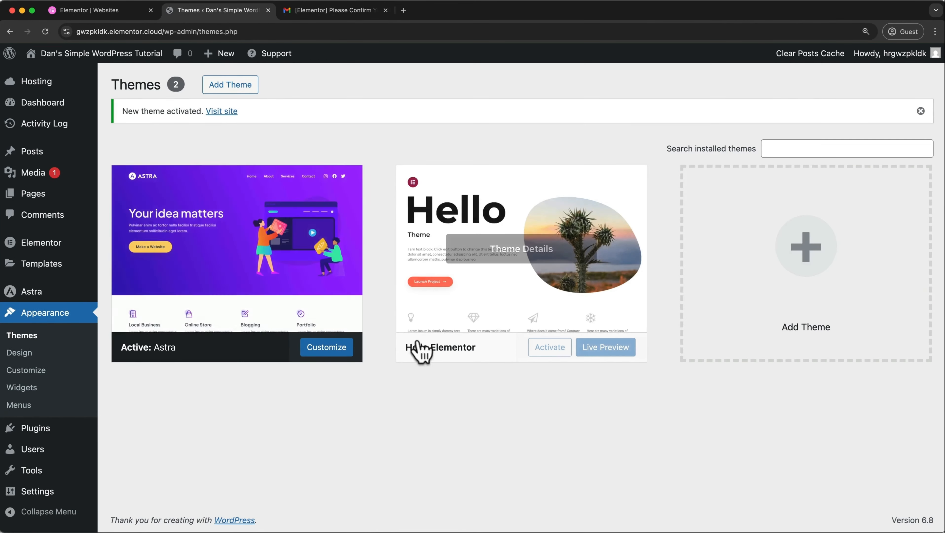
- Delete the inactive Hello Elementor theme from the installed themes and confirm the deletion
left_click(481, 253)
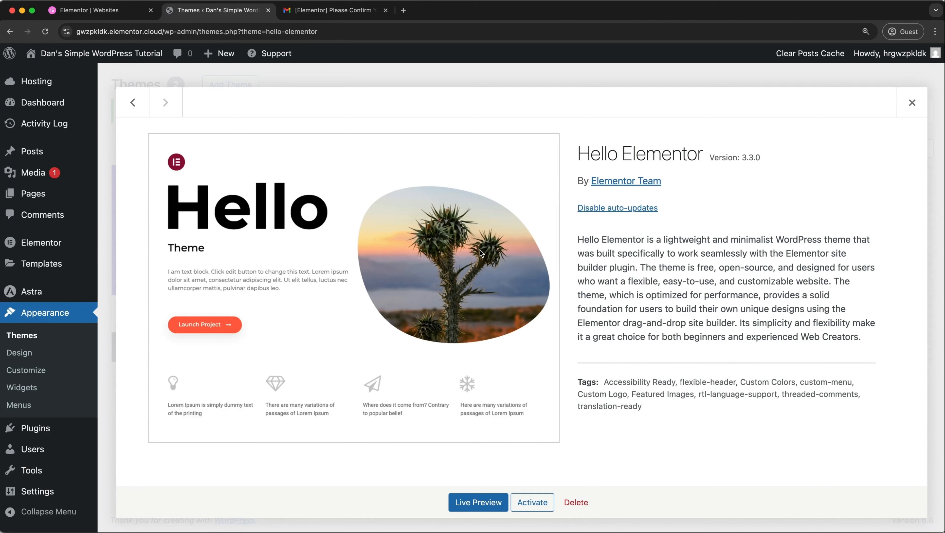
left_click(577, 498)
left_click(562, 115)
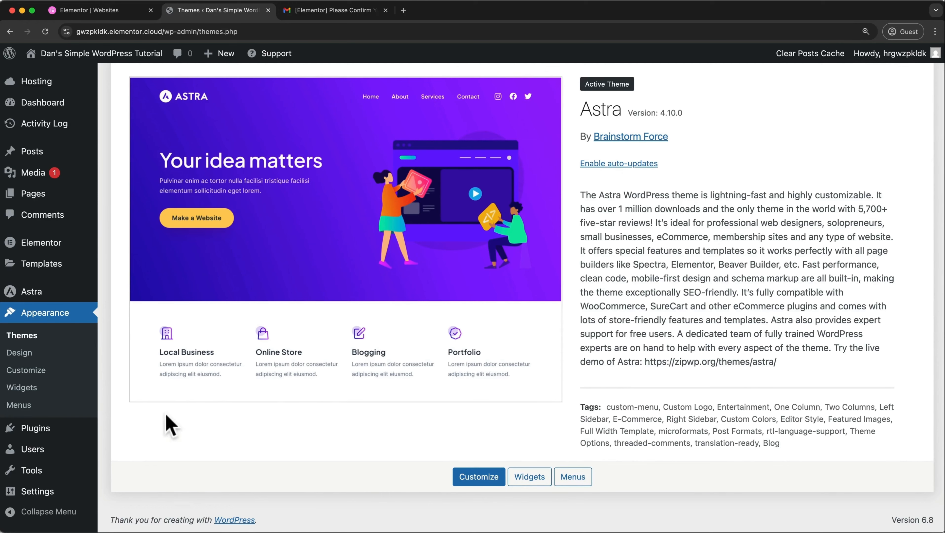
- Search the plugin directory for "Starter Templates", then install and activate the Starter Templates plugin by Brainstorm Force
left_click(48, 431)
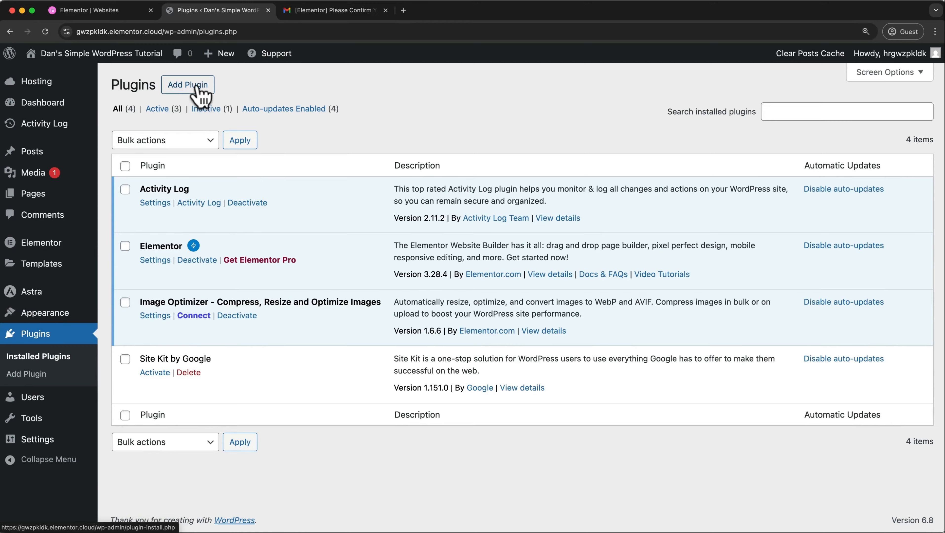
left_click(198, 88)
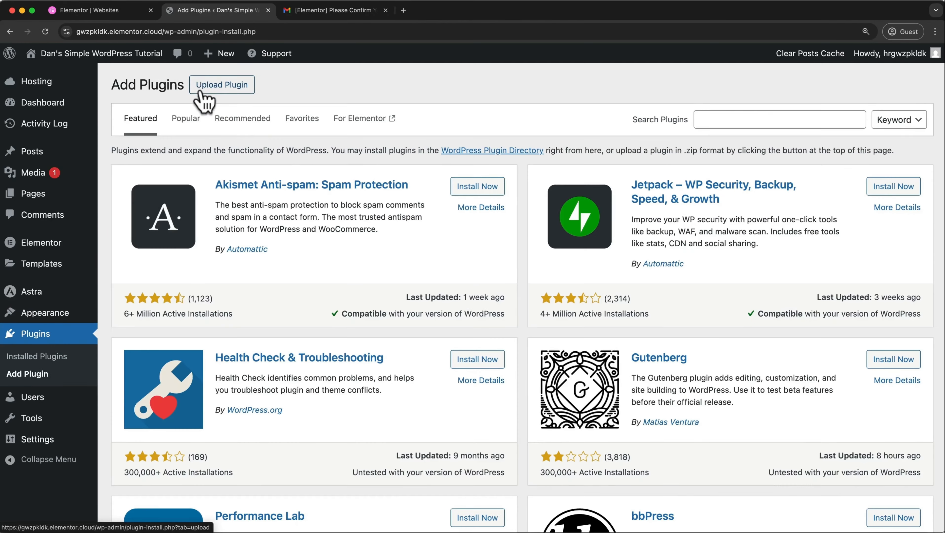
left_click(697, 123)
type("Starter Templates")
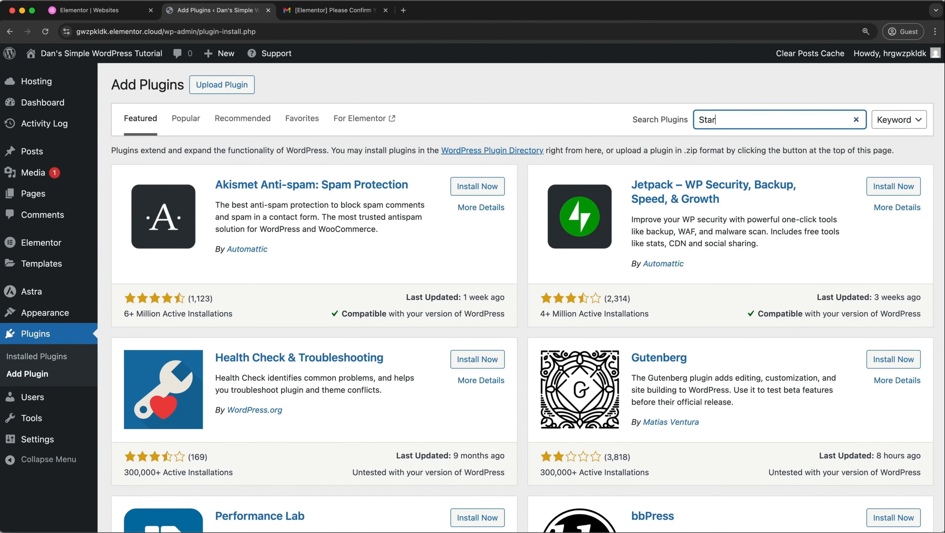
left_click(491, 196)
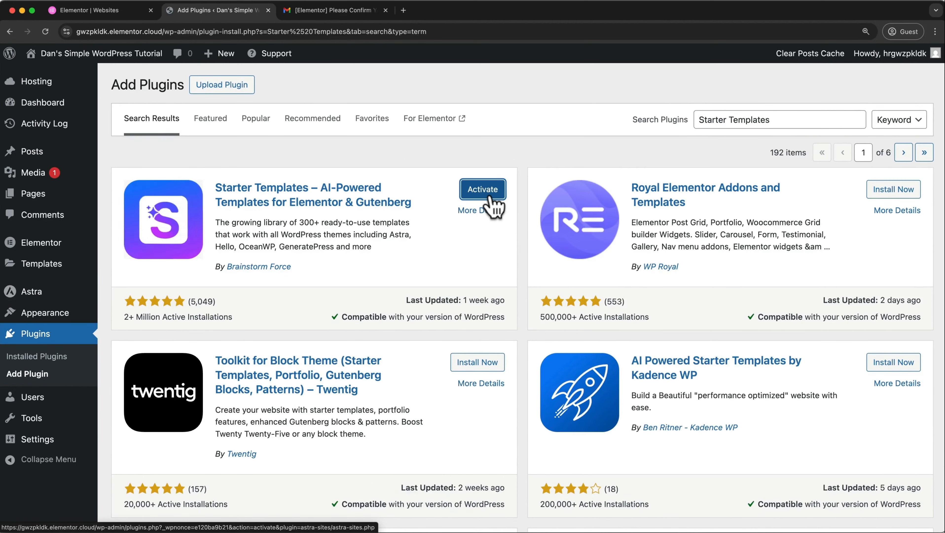
left_click(490, 198)
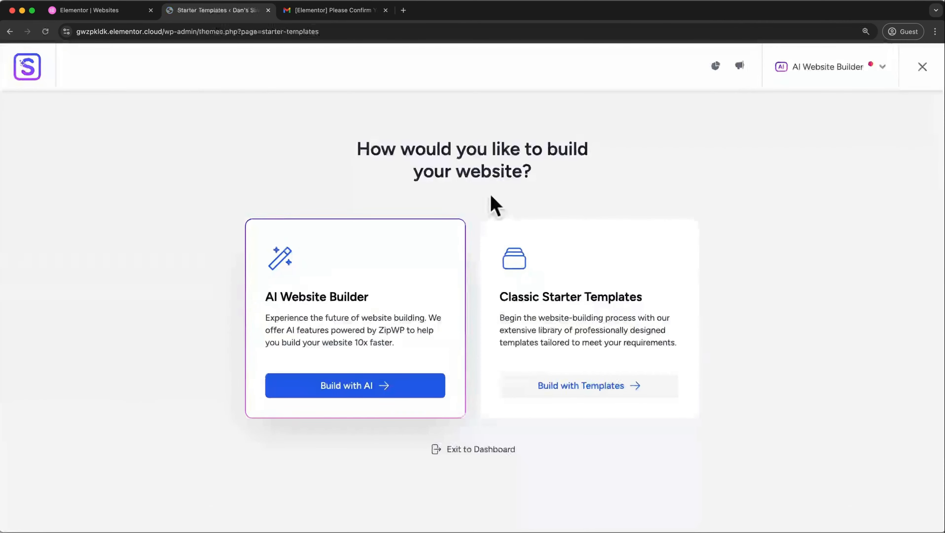
- Choose to build with Classic Starter Templates using the Elementor page builder, and dismiss the AI builder offer
left_click(593, 397)
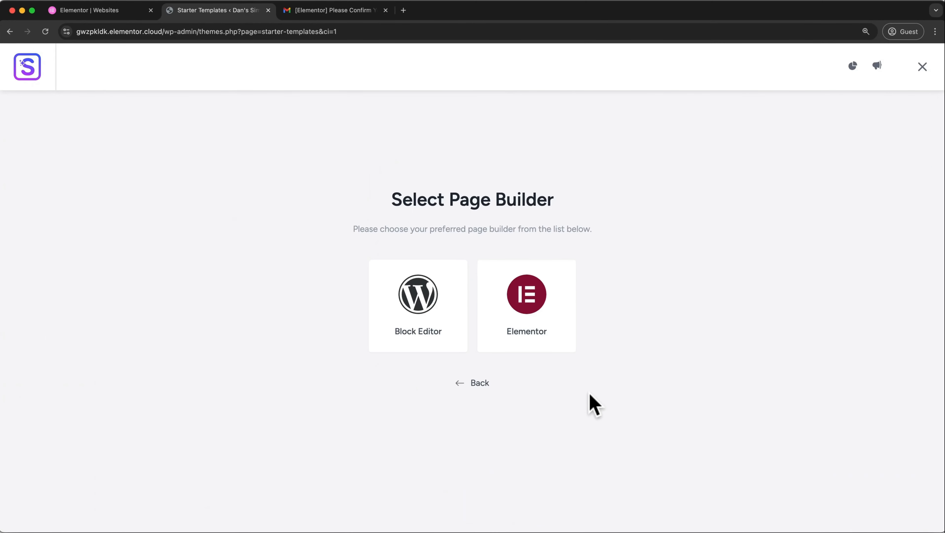
left_click(508, 338)
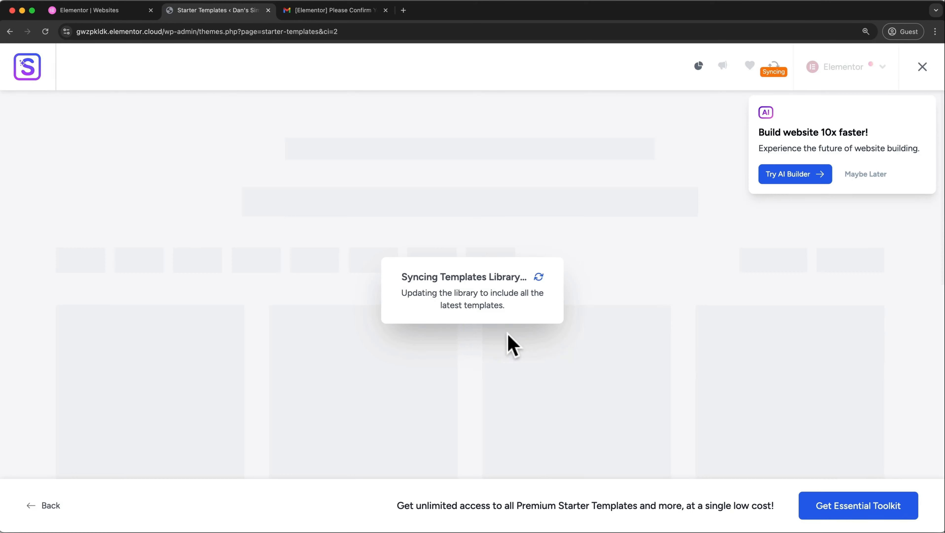
left_click(873, 175)
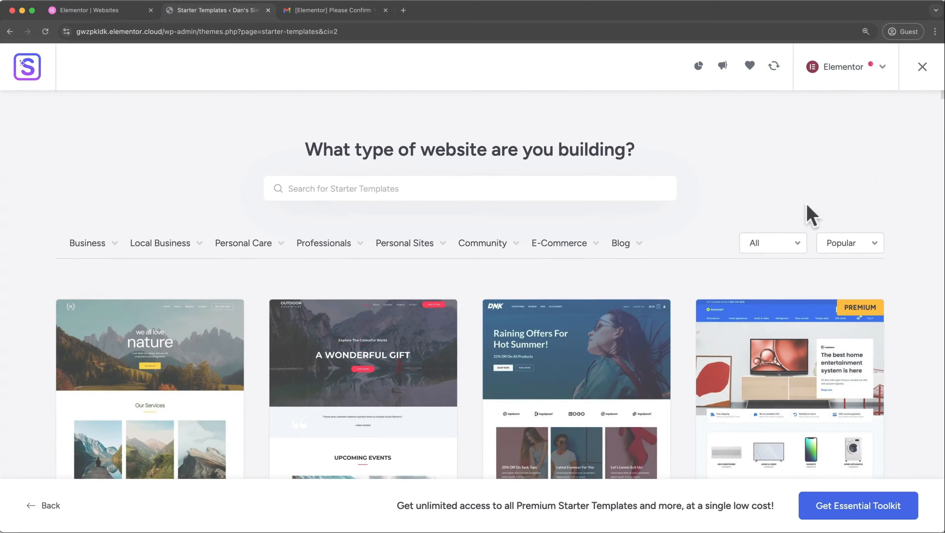
mouse_move(564, 250)
mouse_move(491, 251)
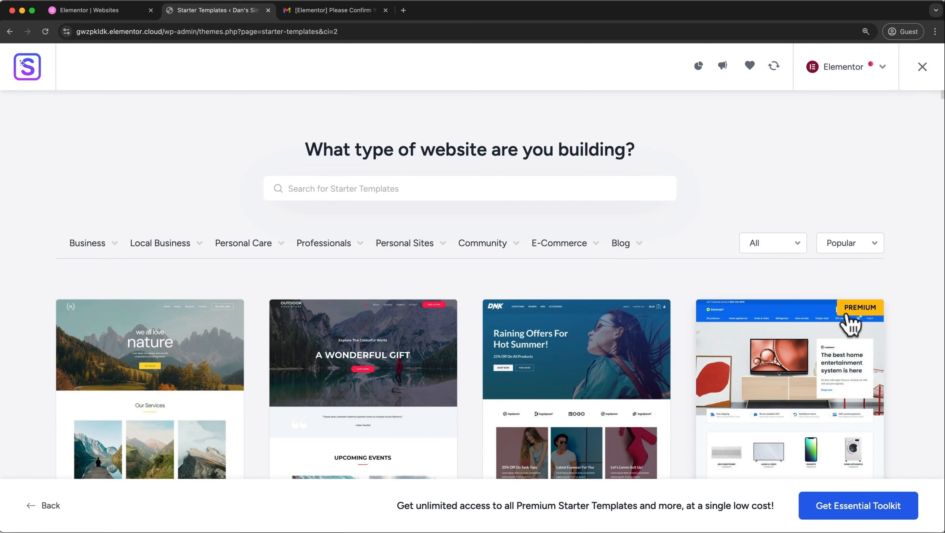
- Preview the Outdoor Adventure template and its Services page, and return to the template library
left_click(433, 403)
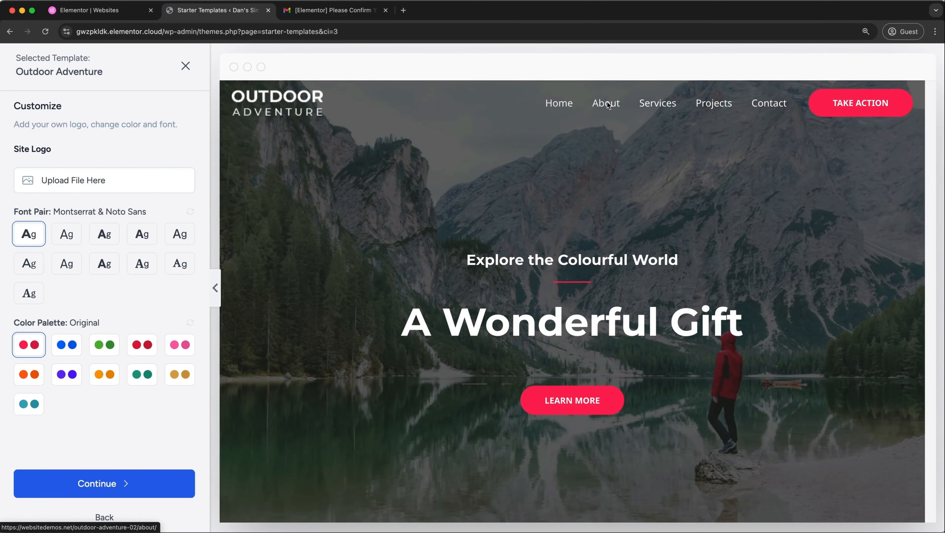
left_click(645, 101)
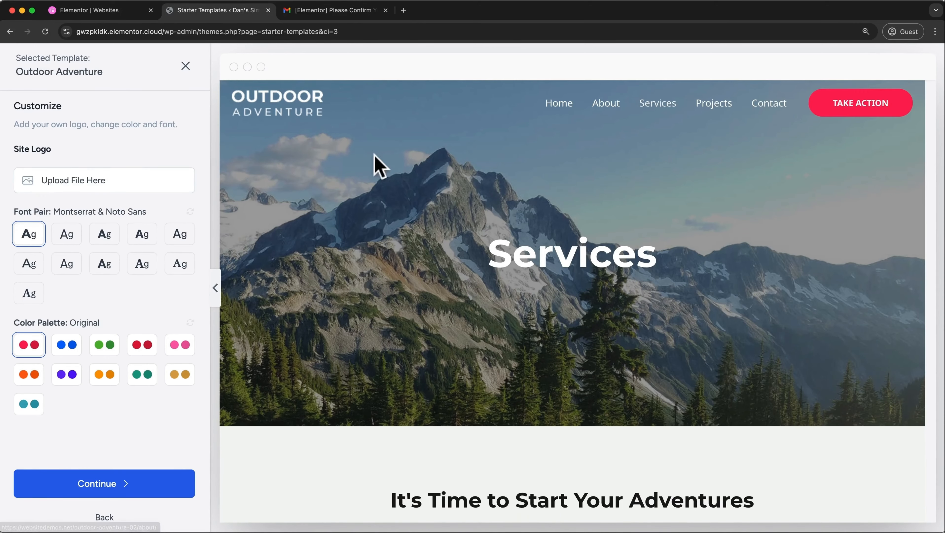
left_click(190, 69)
- Select the Planet Earth starter template from the library
scroll(201, 186, "down", 10)
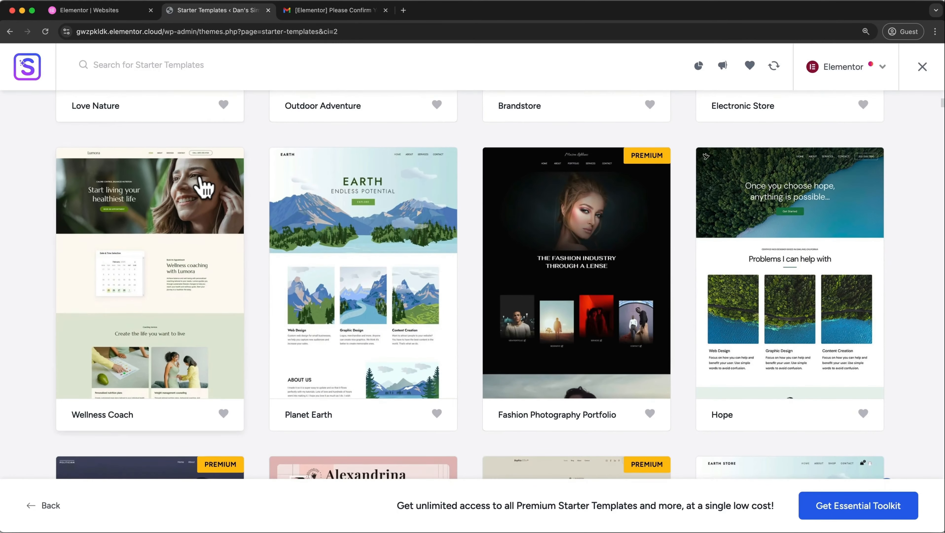
left_click(349, 241)
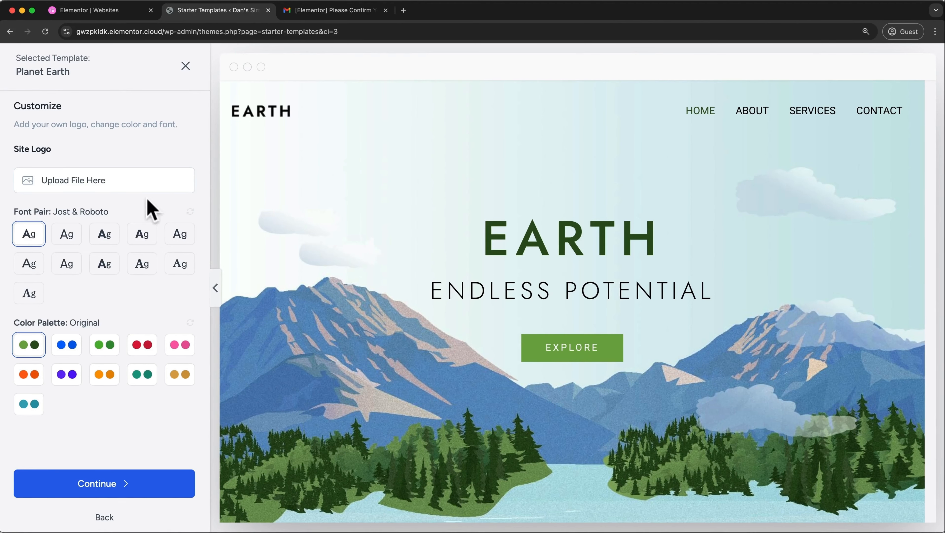
- Try the Plus Jakarta Sans & Manrope and Lexend & DM Sans font pairs and Style 2 palette, and restore the original fonts and colors
left_click(67, 235)
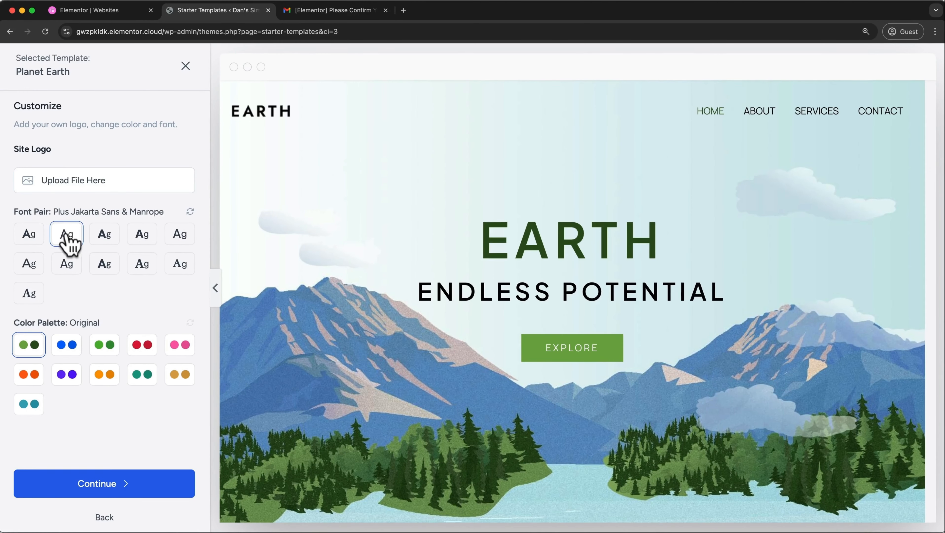
left_click(101, 243)
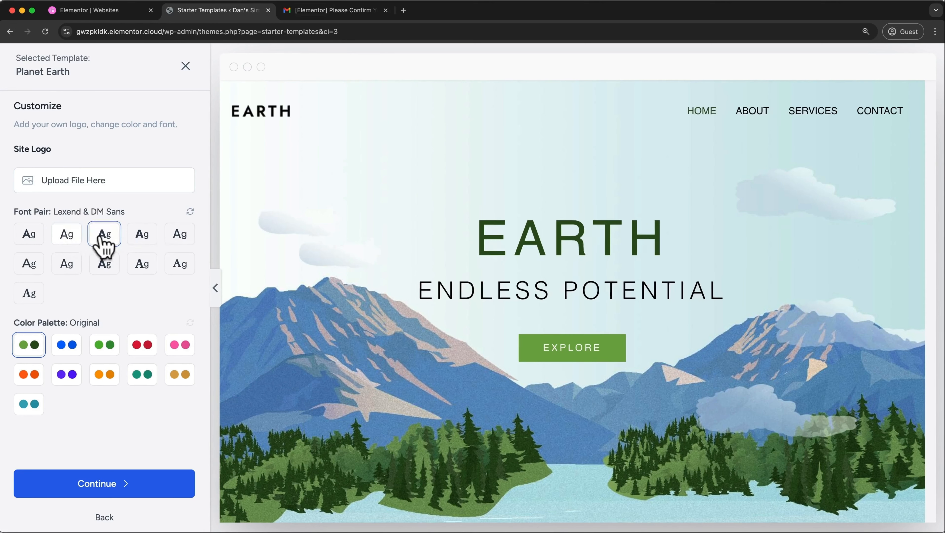
left_click(69, 352)
left_click(100, 353)
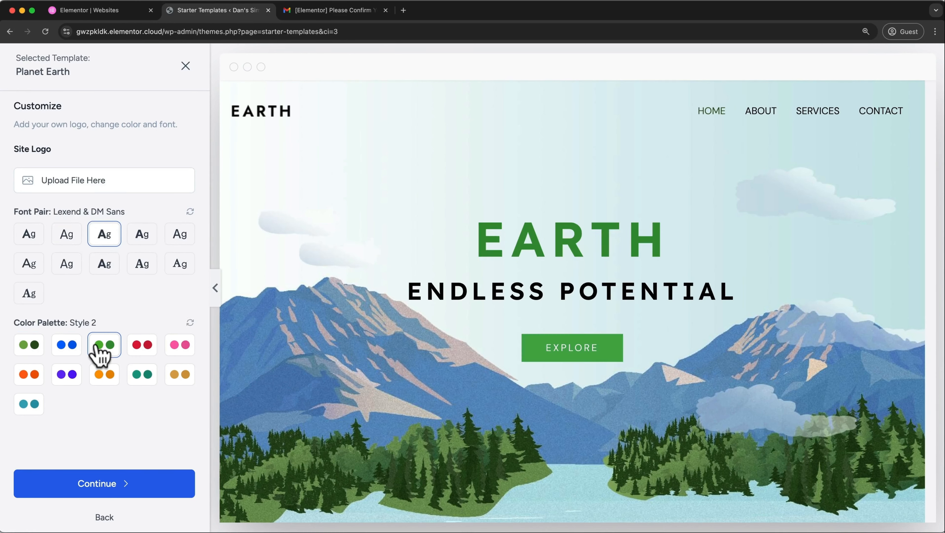
left_click(26, 244)
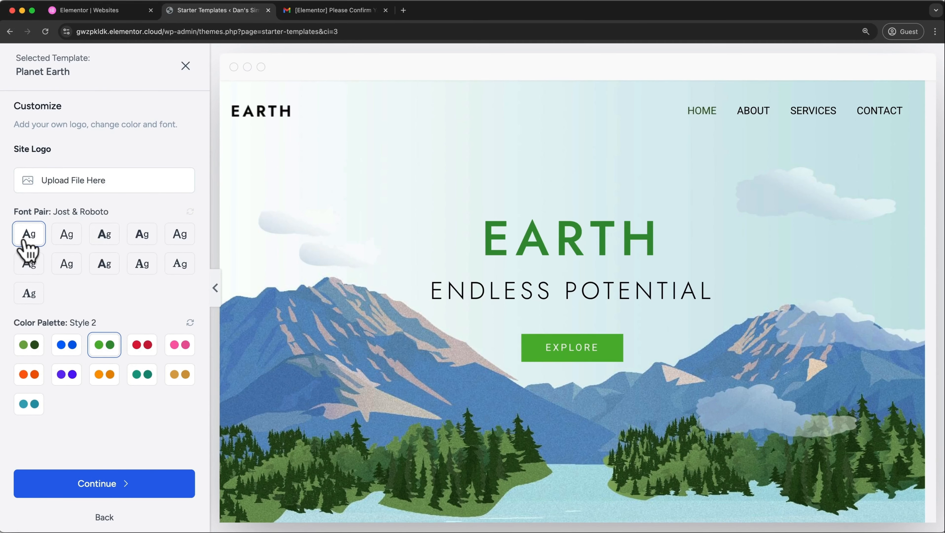
left_click(28, 345)
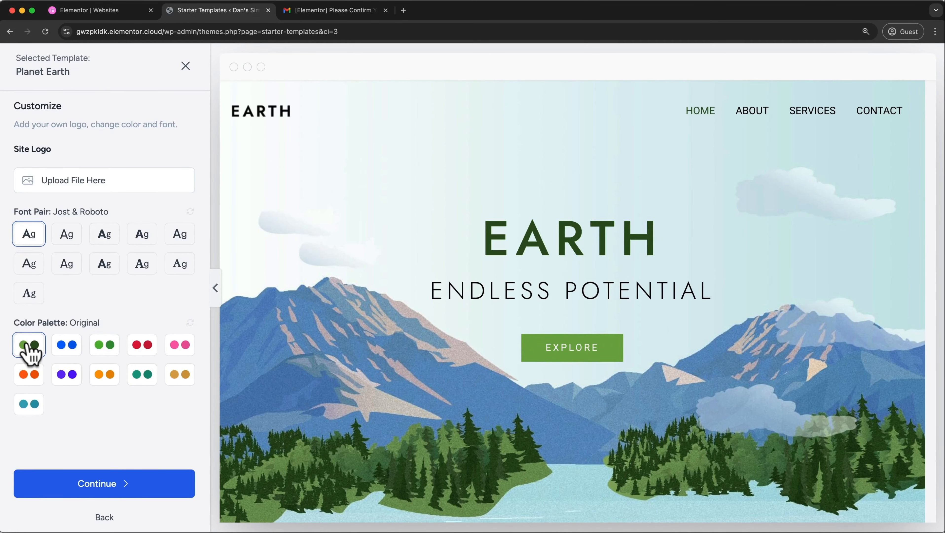
- Continue with the Planet Earth template to the final import form, skipping the feature selection and the memory limit condition
left_click(76, 484)
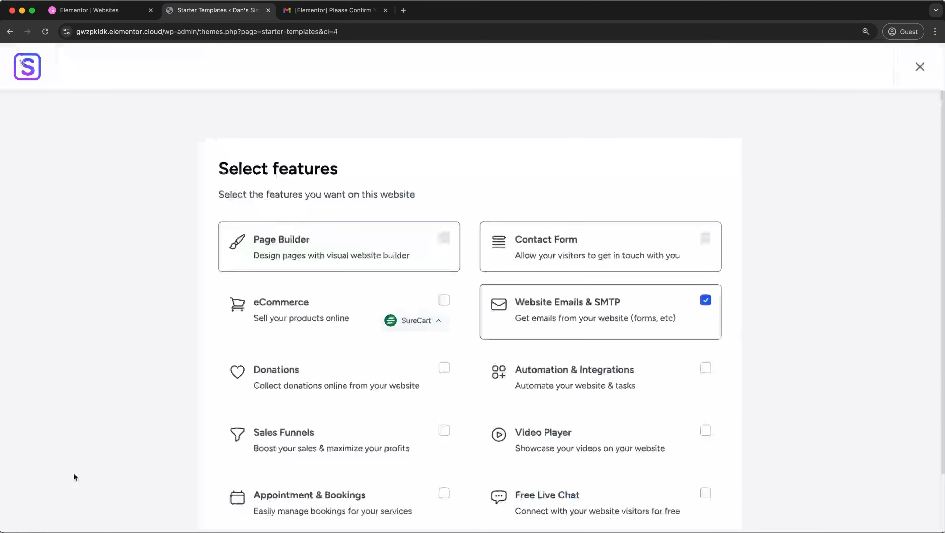
scroll(73, 476, "down", 5)
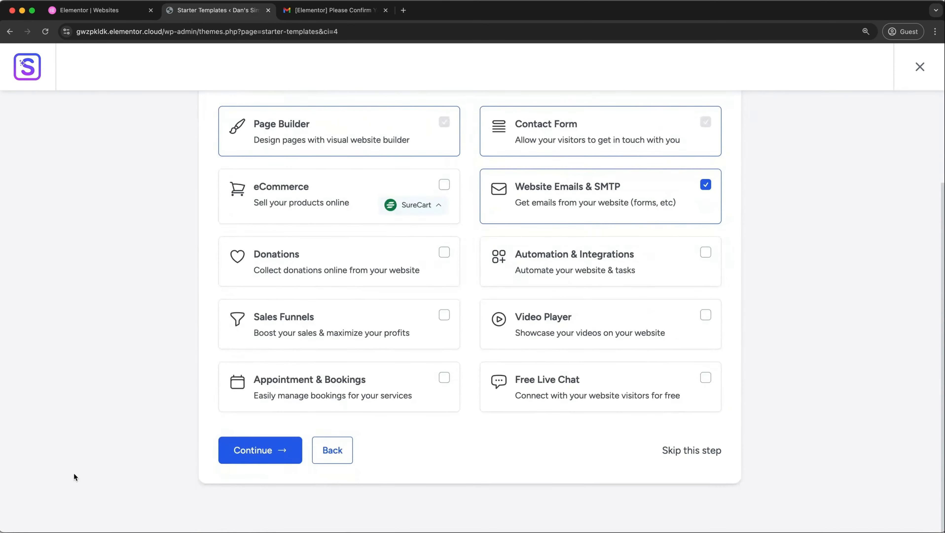
left_click(697, 452)
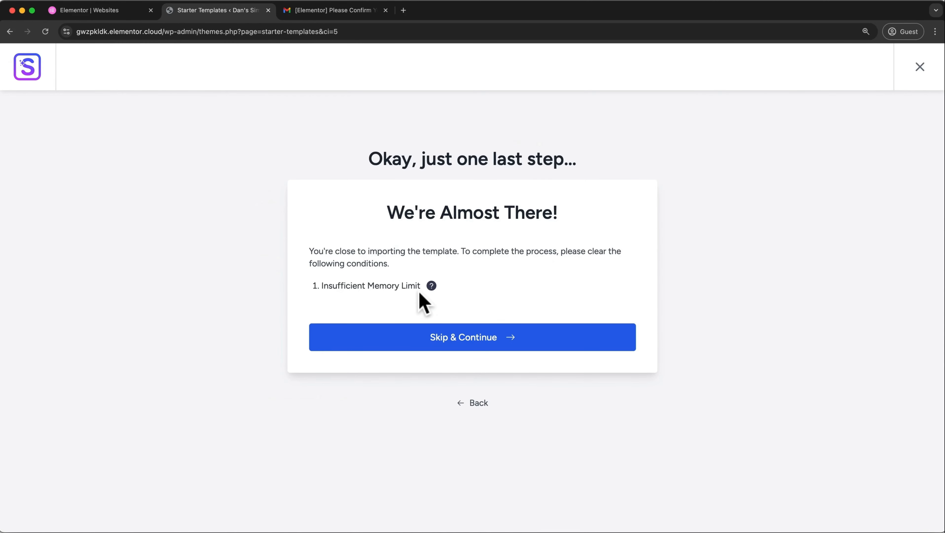
left_click(474, 340)
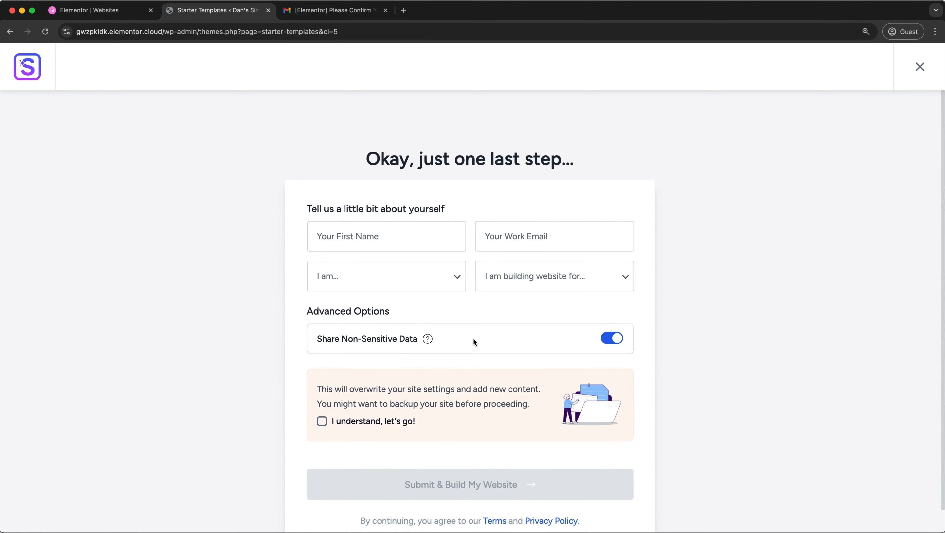
- Accept the notice about overwriting site settings, build the website from the template and open the finished site
left_click(322, 421)
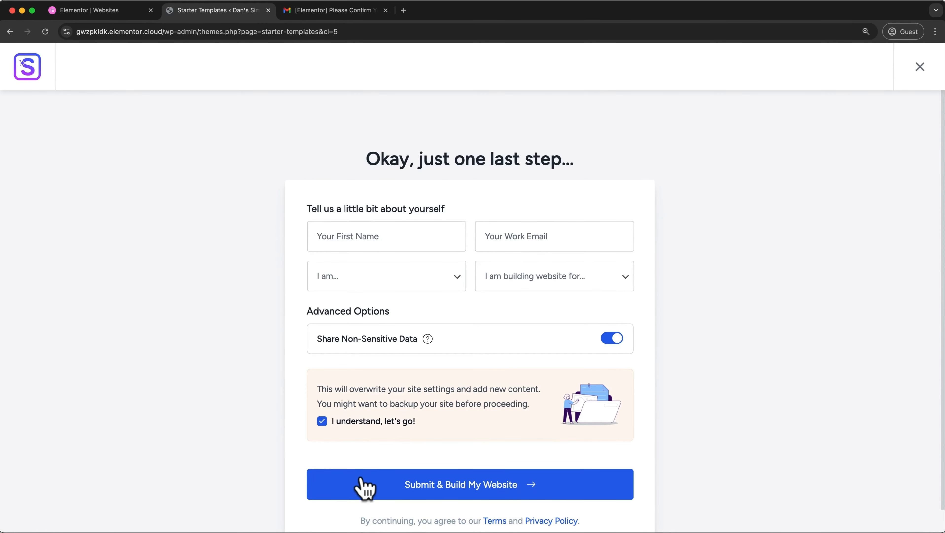
left_click(374, 484)
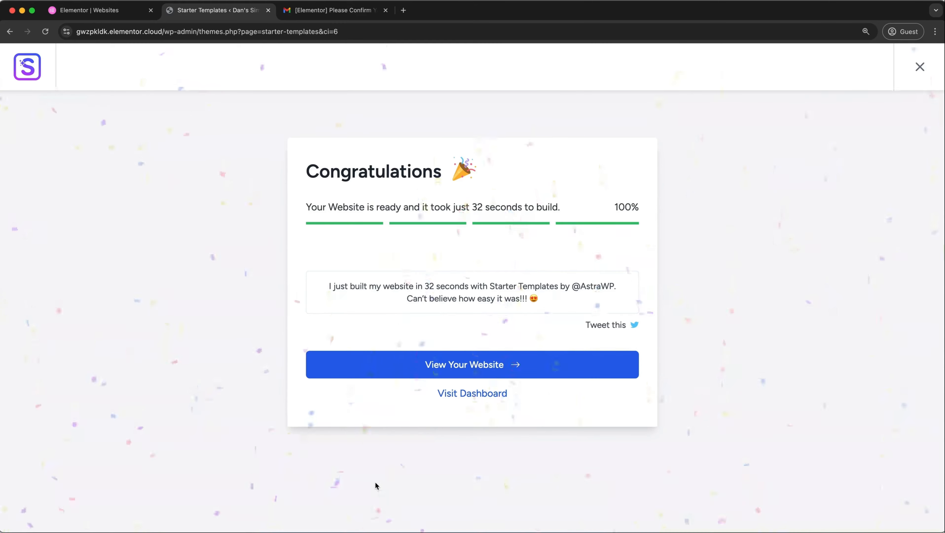
left_click(471, 358)
- Look through the new site's home page from start to end, and view its About and Services pages
scroll(470, 363, "down", 8)
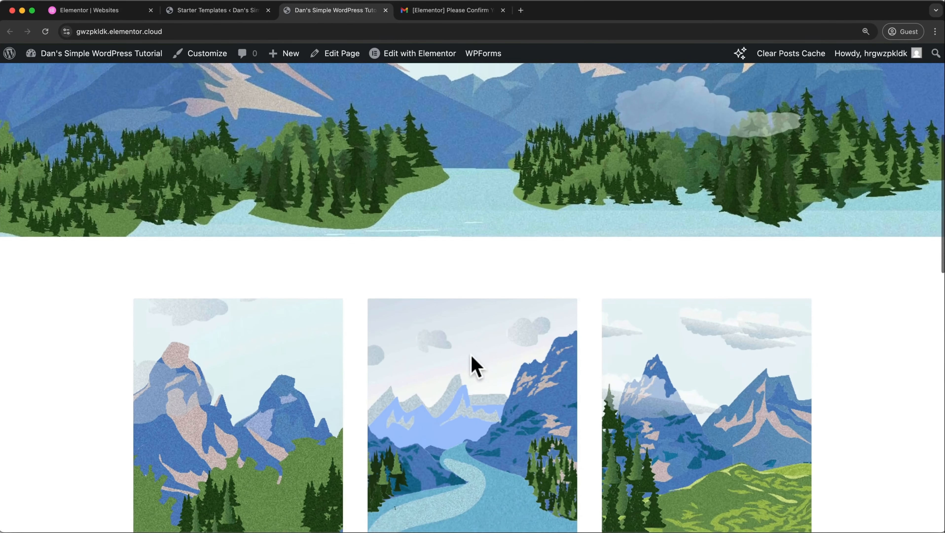
scroll(472, 357, "down", 10)
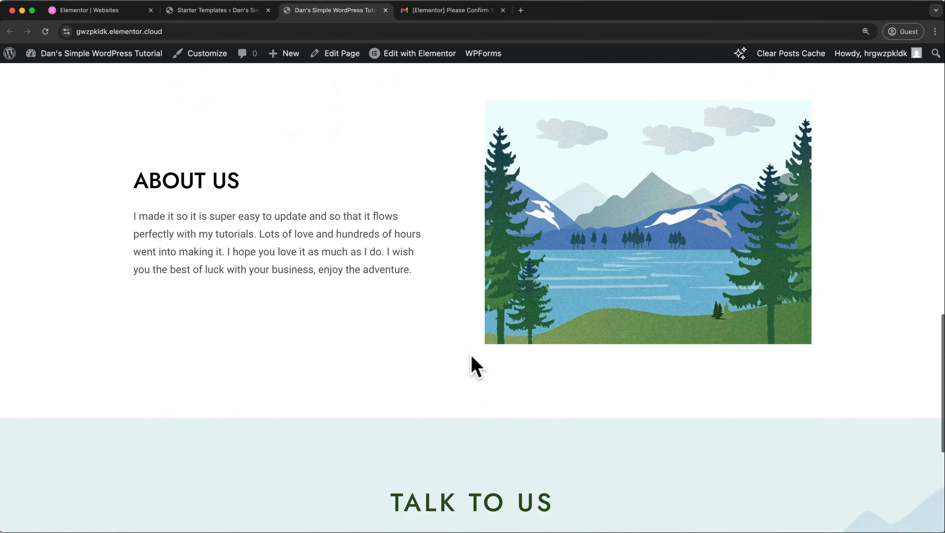
scroll(472, 357, "up", 18)
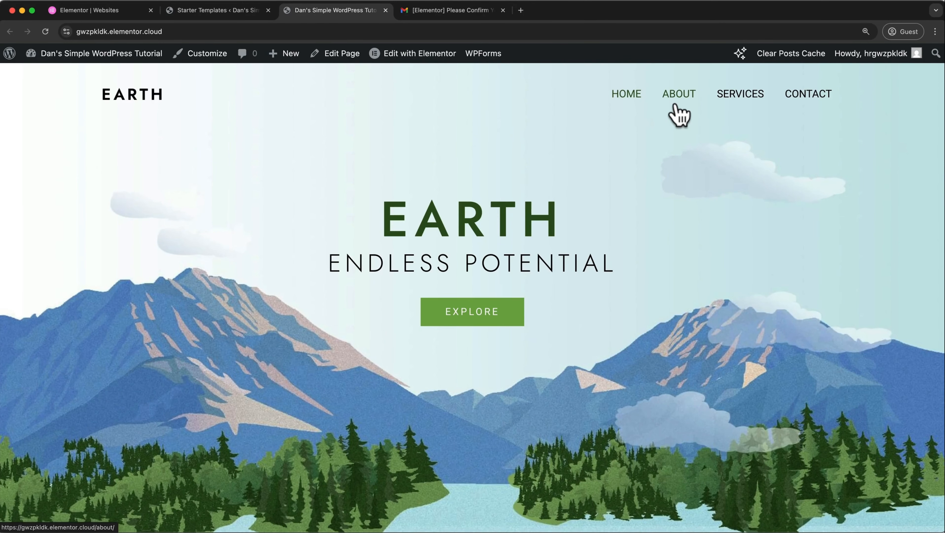
left_click(678, 95)
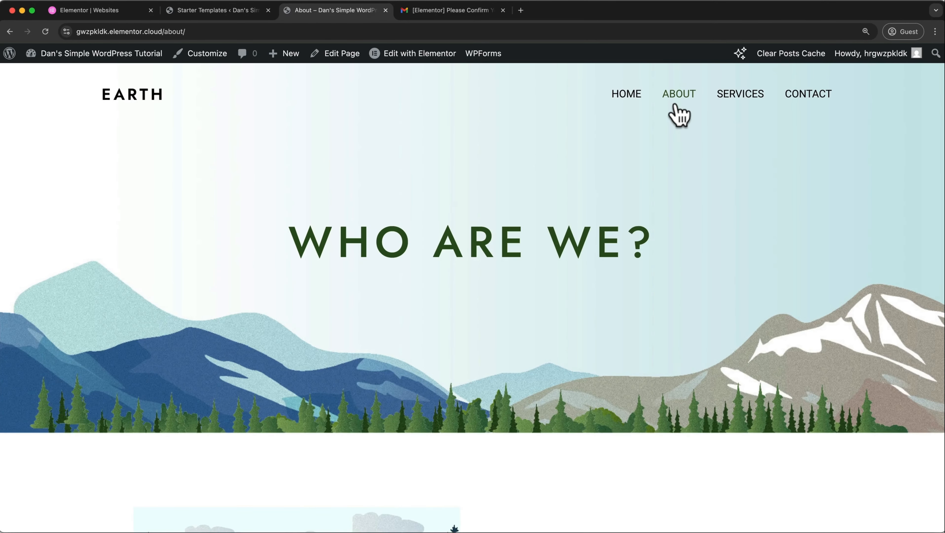
left_click(737, 100)
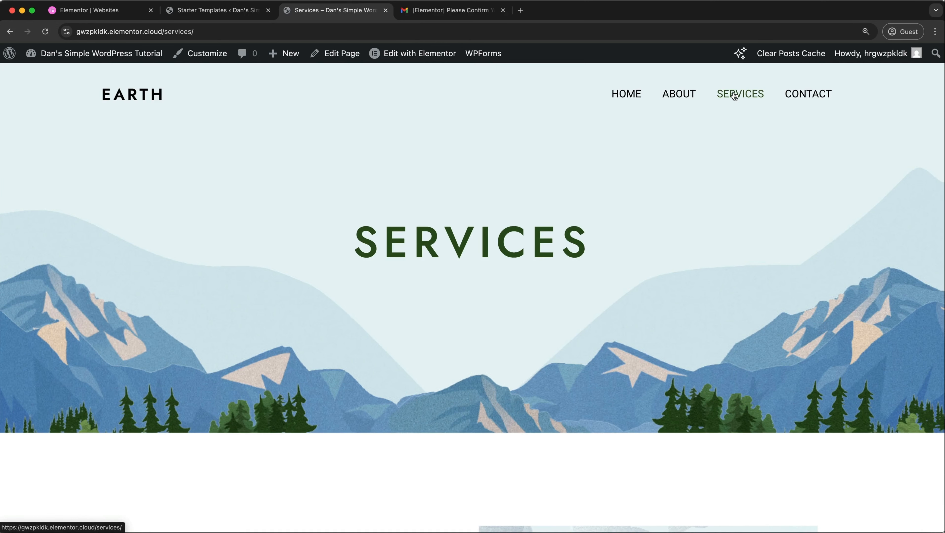
- Open the site's dashboard in a new browser tab, close the Elementor, Starter Templates and email tabs, and switch to the dashboard
right_click(130, 50)
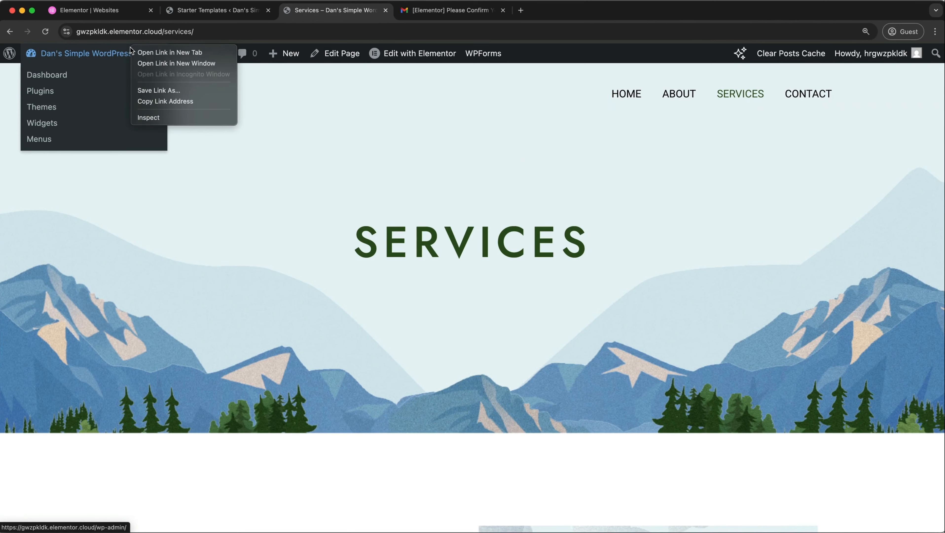
left_click(143, 55)
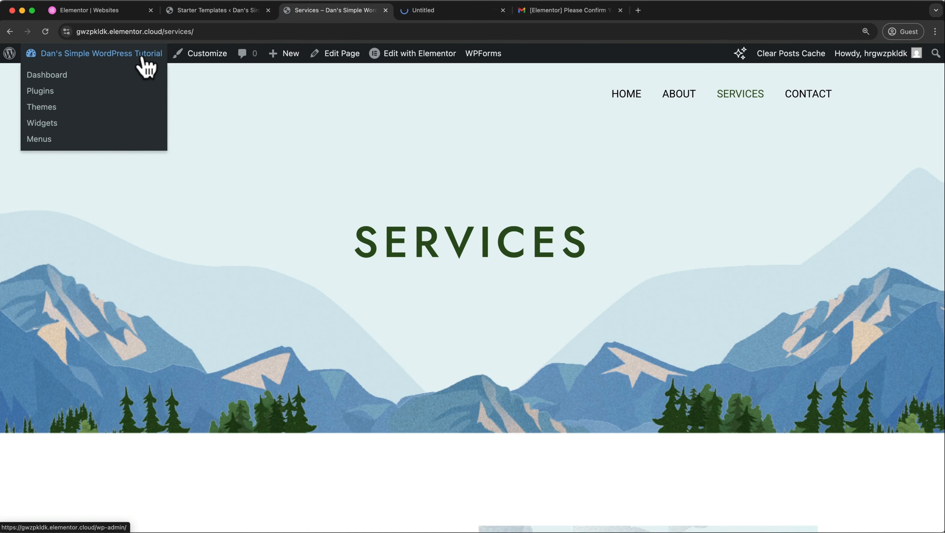
left_click(151, 10)
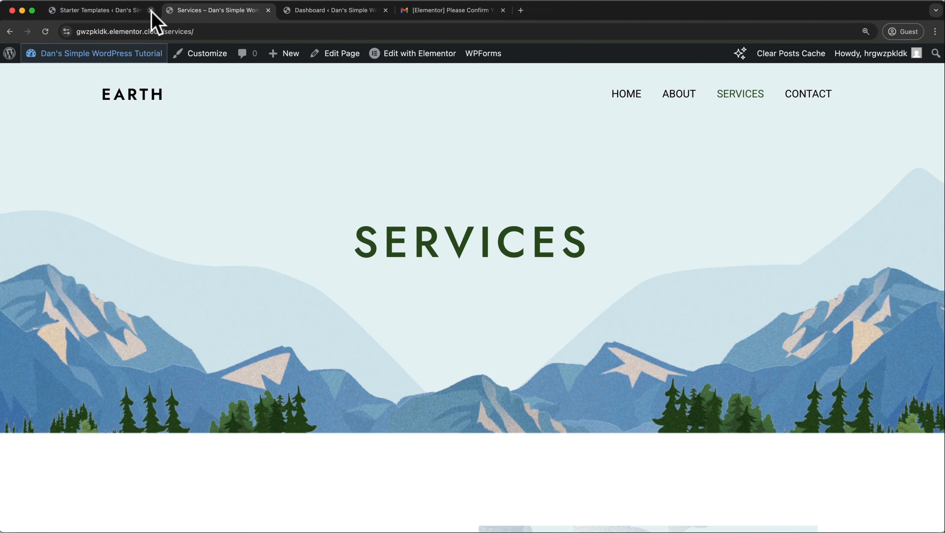
left_click(151, 10)
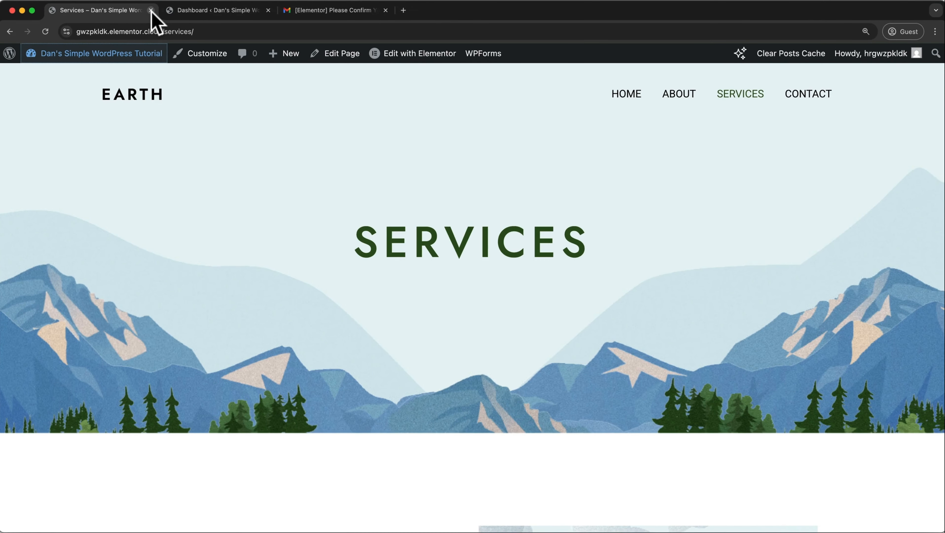
left_click(386, 10)
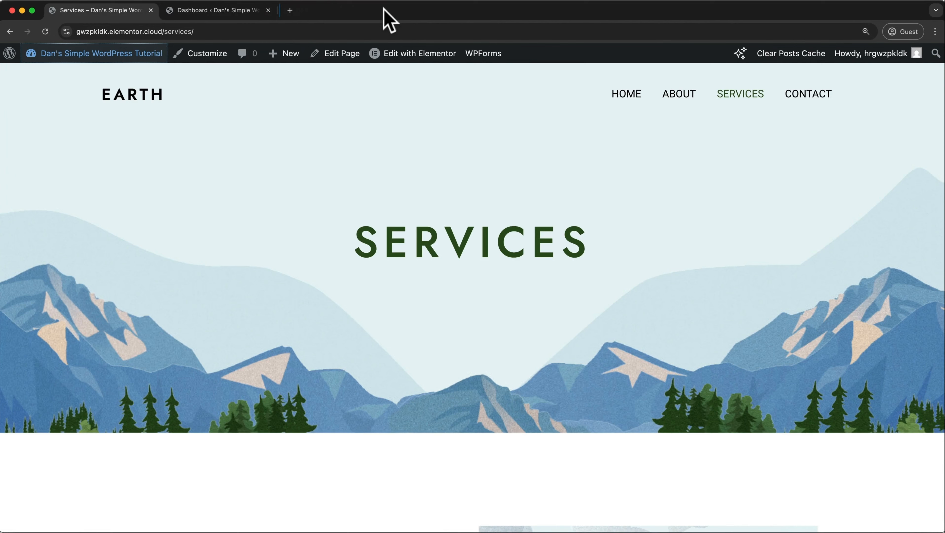
left_click(220, 10)
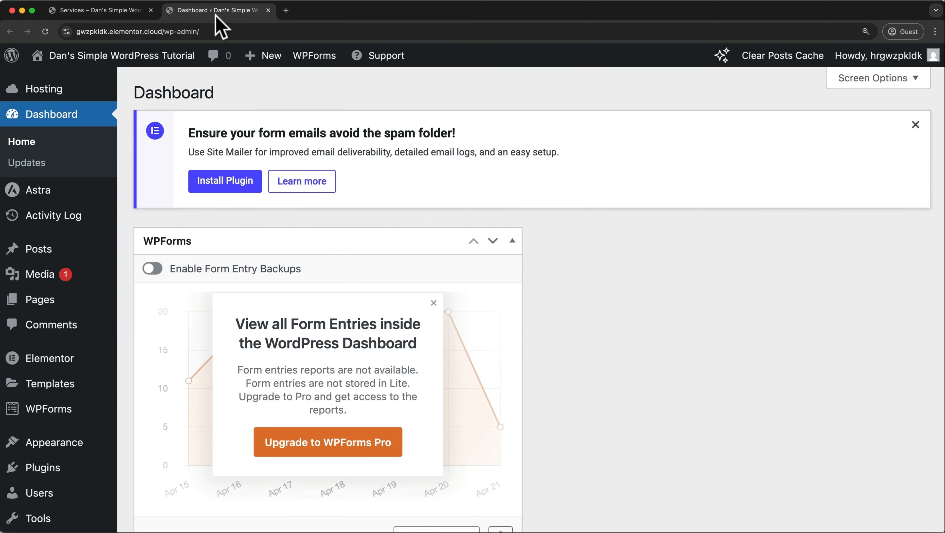
- Open the Home page in the Elementor editor from the Pages list in a new browser tab, and close that editor tab
left_click(51, 300)
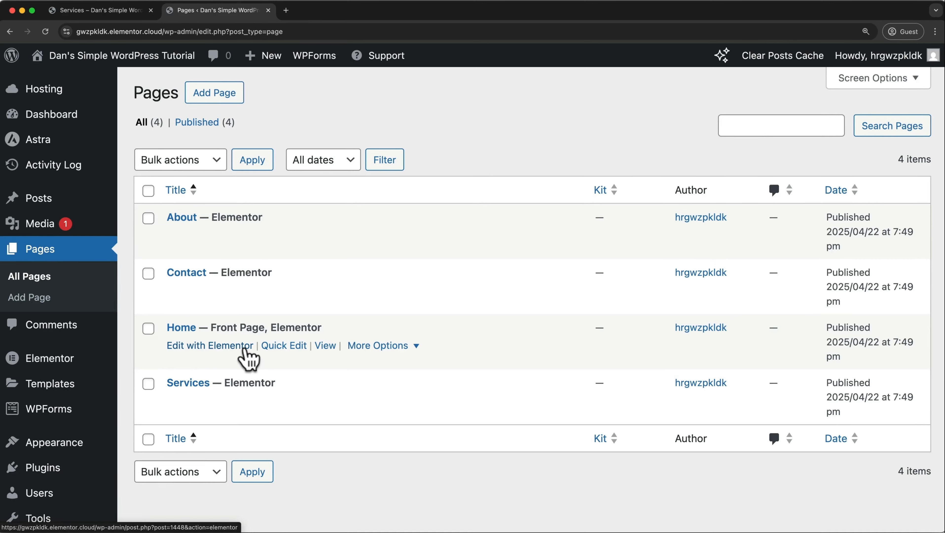
left_click(246, 345, "super")
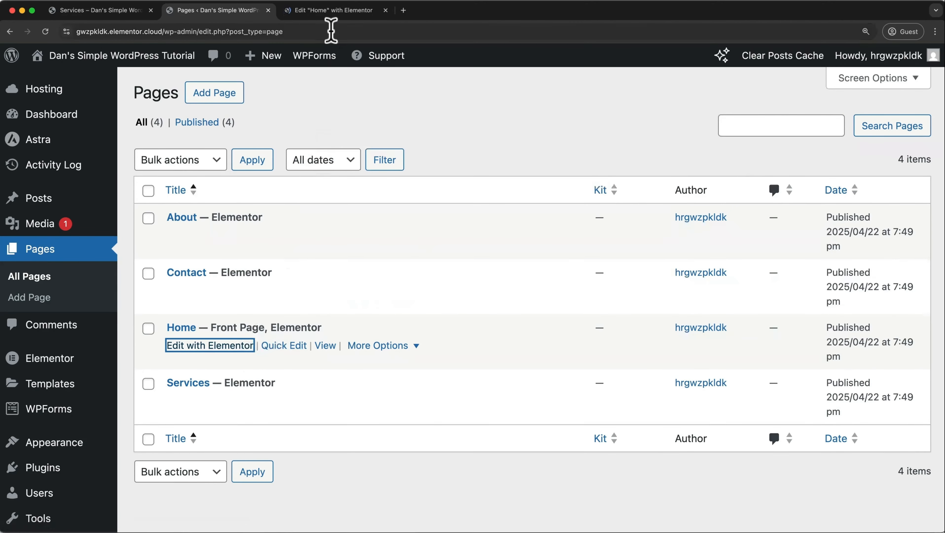
left_click(331, 14)
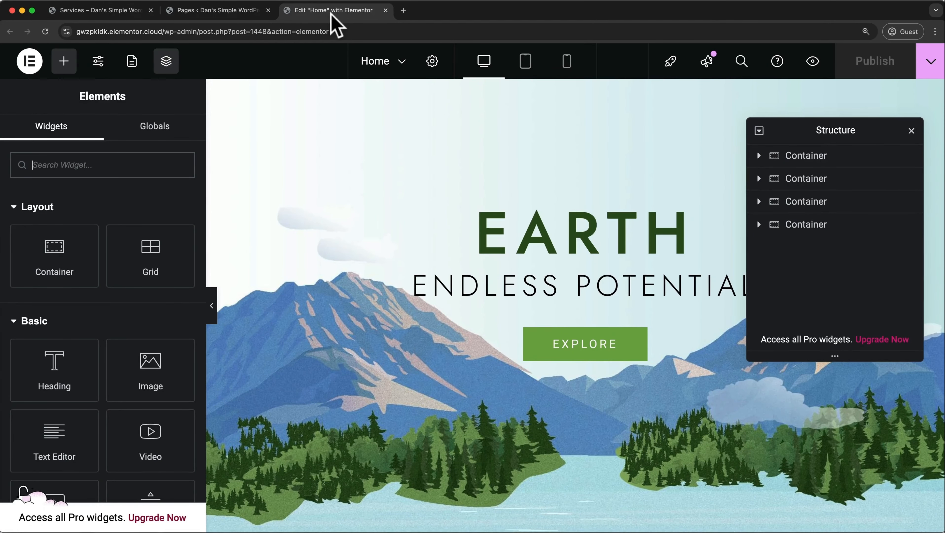
left_click(385, 10)
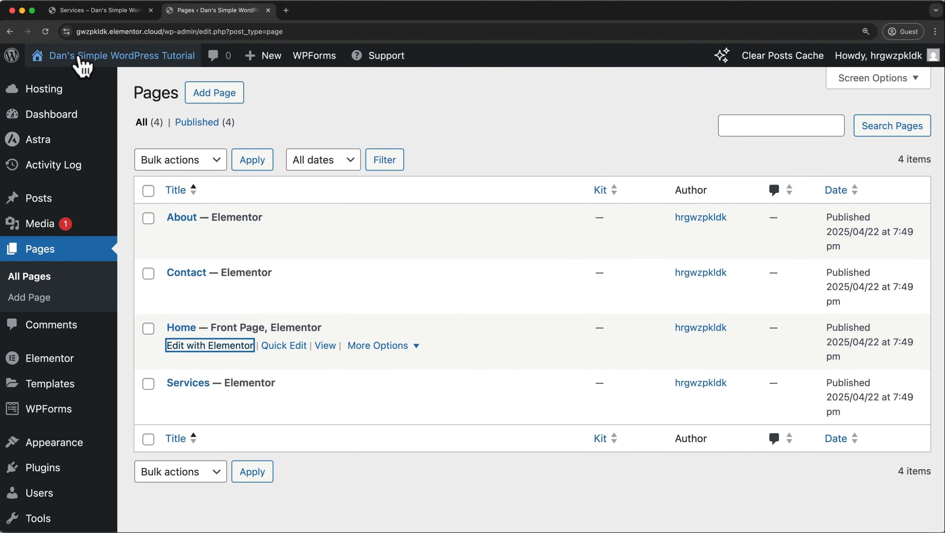
- Visit the live site in a new browser tab and open its home page for editing with Elementor
mouse_move(78, 62)
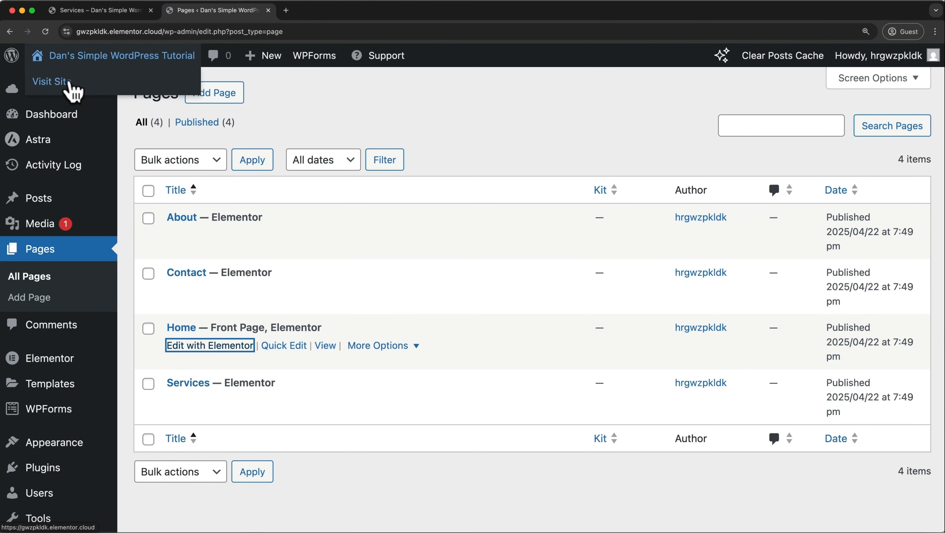
left_click(70, 83, "super")
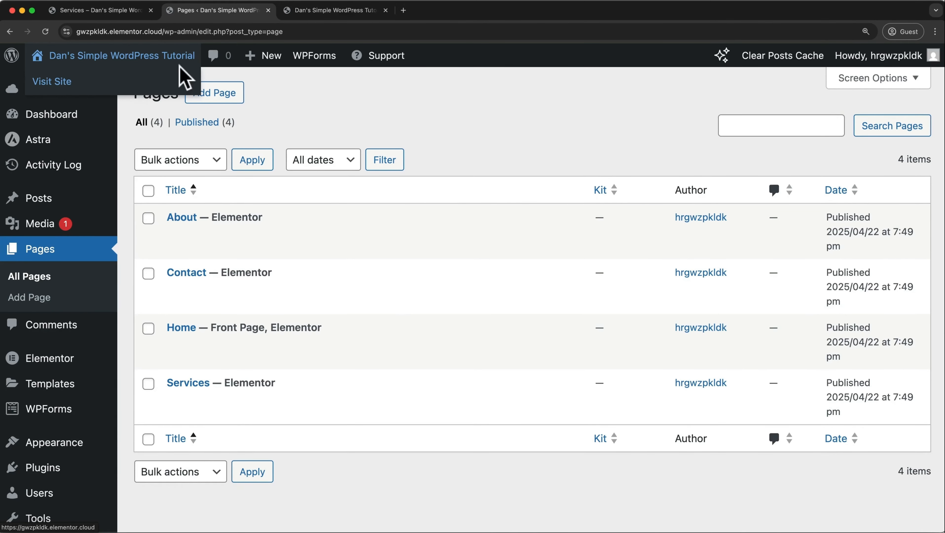
left_click(313, 11)
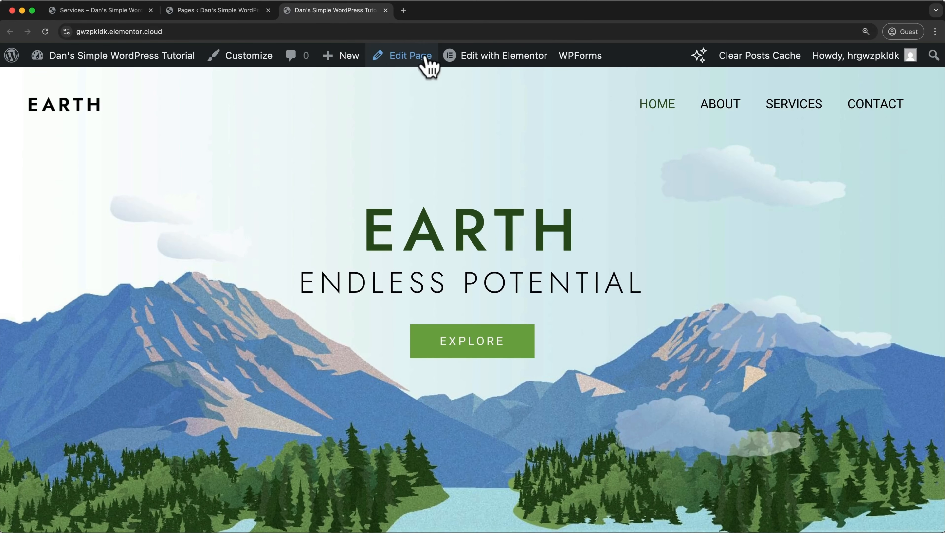
mouse_move(455, 63)
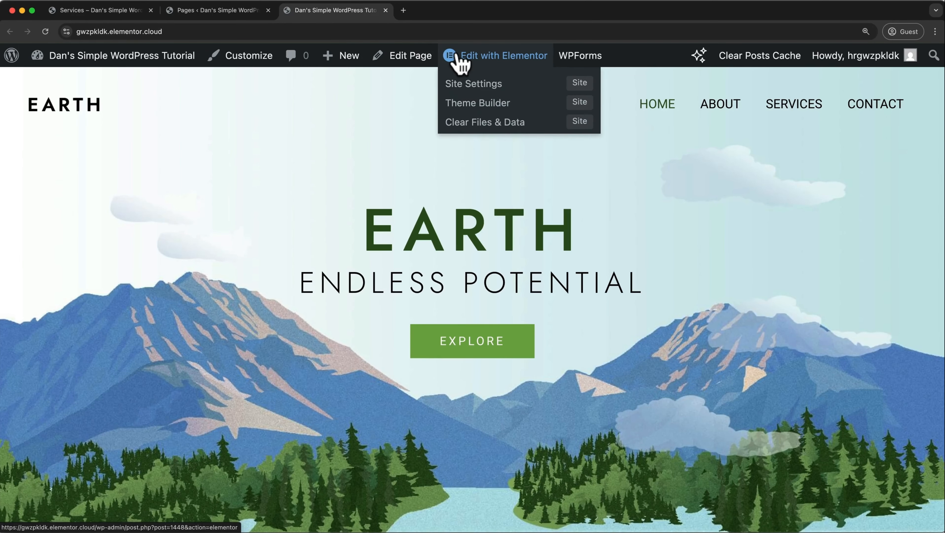
left_click(457, 57)
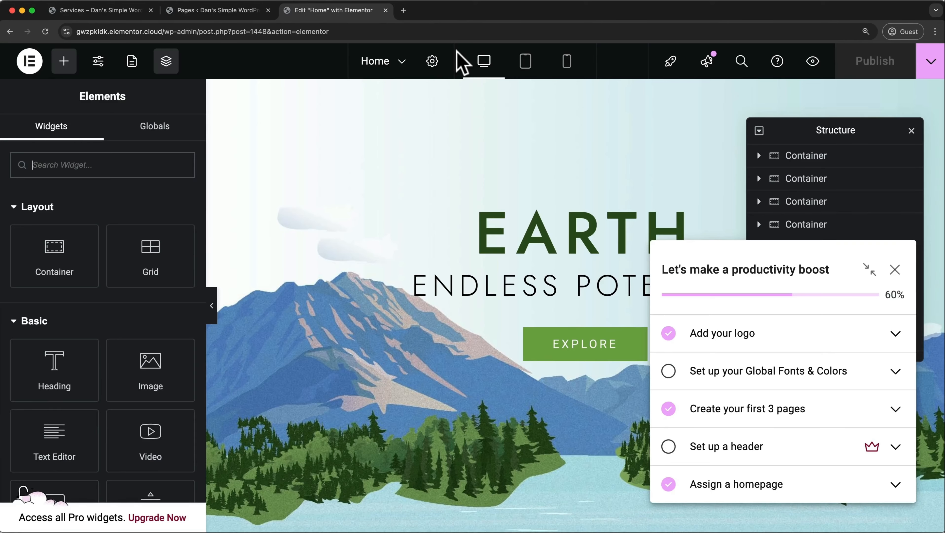
- Close the Services page's browser tab, dismiss the productivity checklist and move the Structure panel slightly inward over the canvas
left_click(151, 10)
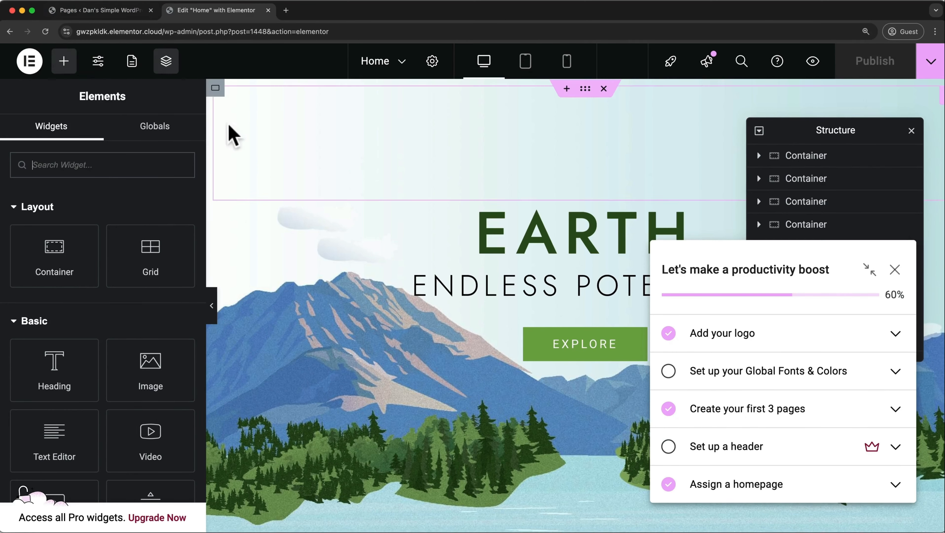
left_click(895, 274)
left_click_drag(850, 127, 831, 127)
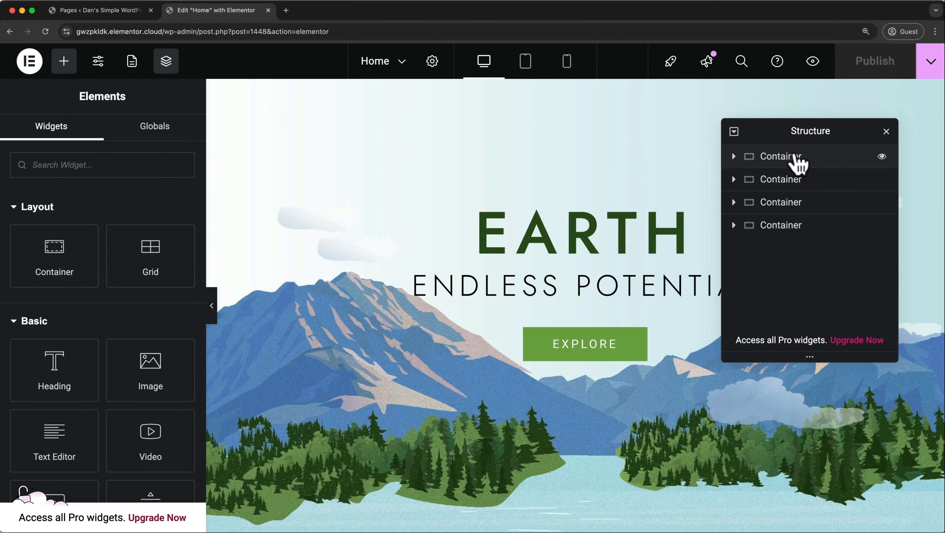
- Expand the first container and its nested container in the Structure panel, and inspect the settings of their spacer, headings and button
left_click(780, 165)
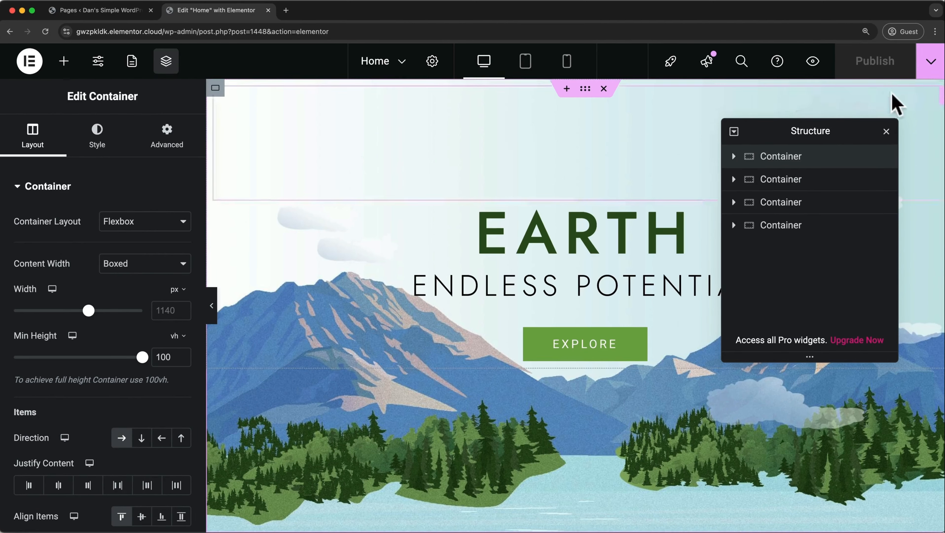
left_click(734, 156)
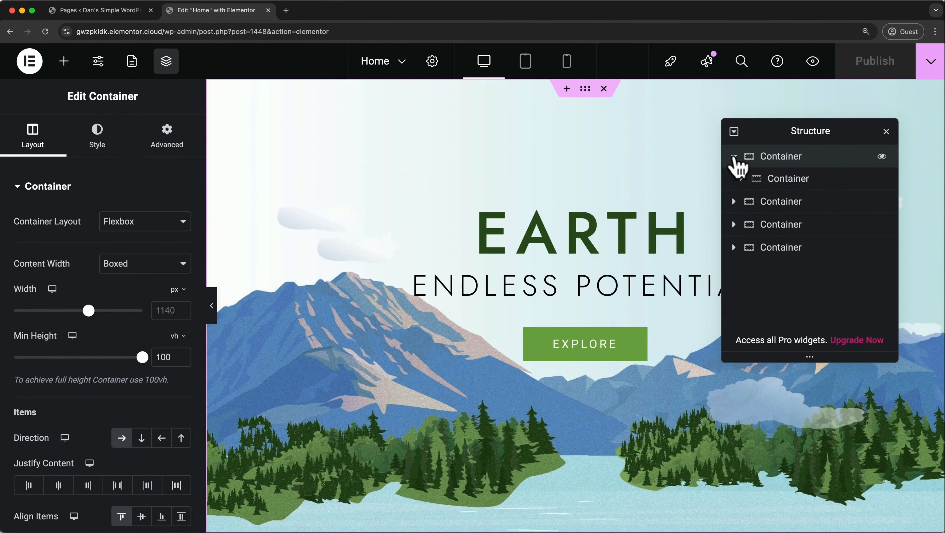
left_click(788, 179)
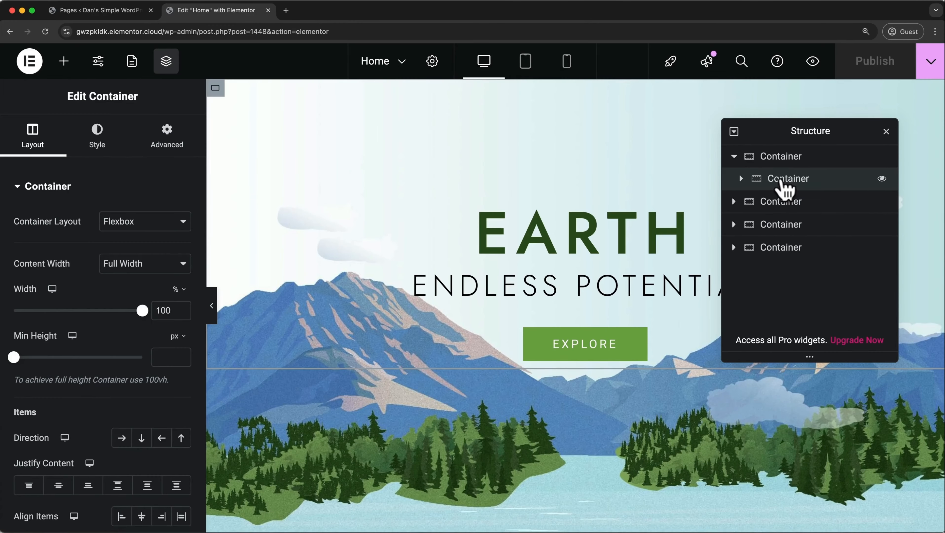
left_click(741, 179)
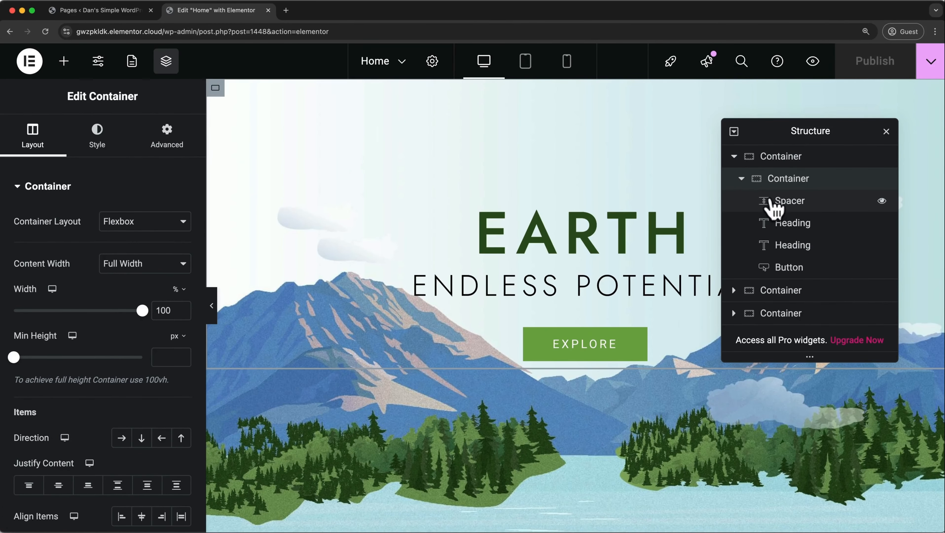
left_click(777, 203)
left_click(779, 223)
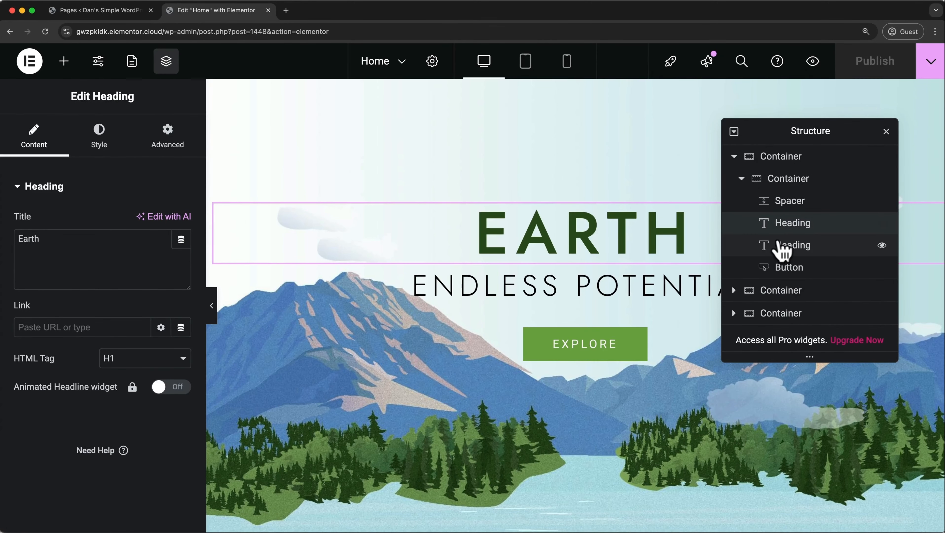
left_click(782, 246)
left_click(783, 276)
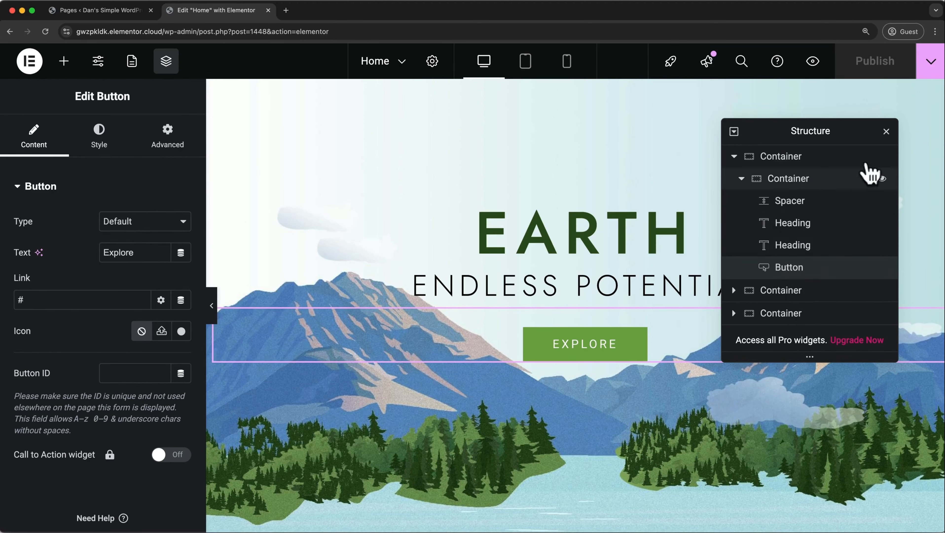
- Hide and reopen the Structure panel several times, the last time from the hero section's spacer, and select the hero button in it
left_click(886, 132)
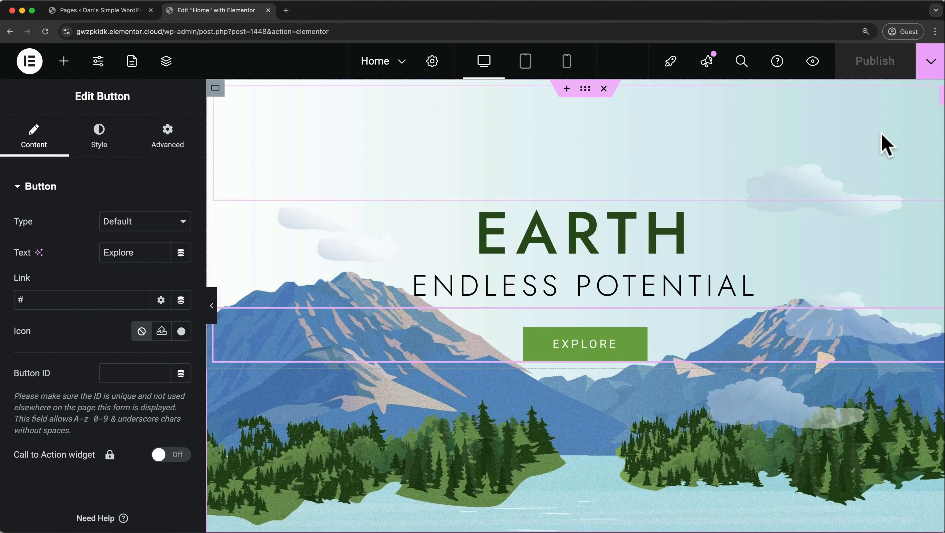
key("super+i")
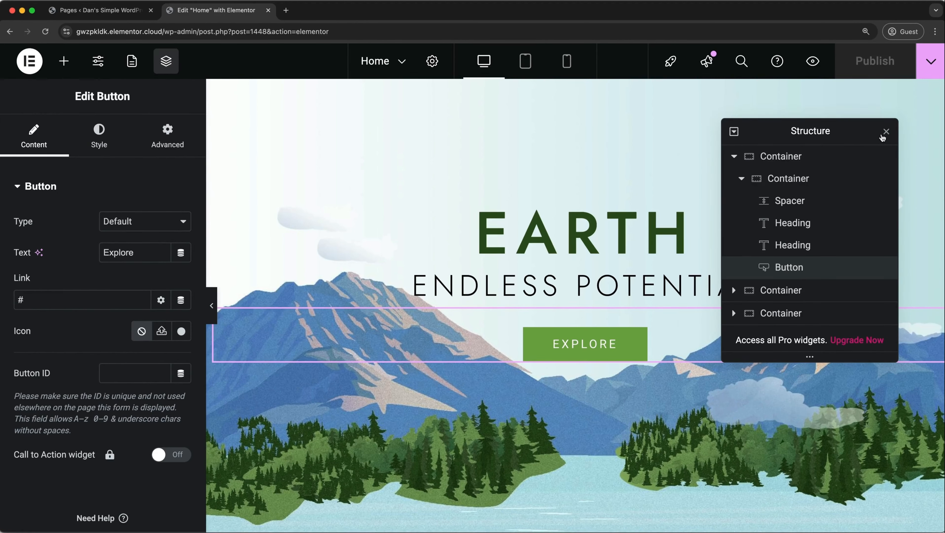
left_click(883, 137)
key("super+i")
left_click(883, 137)
right_click(758, 139)
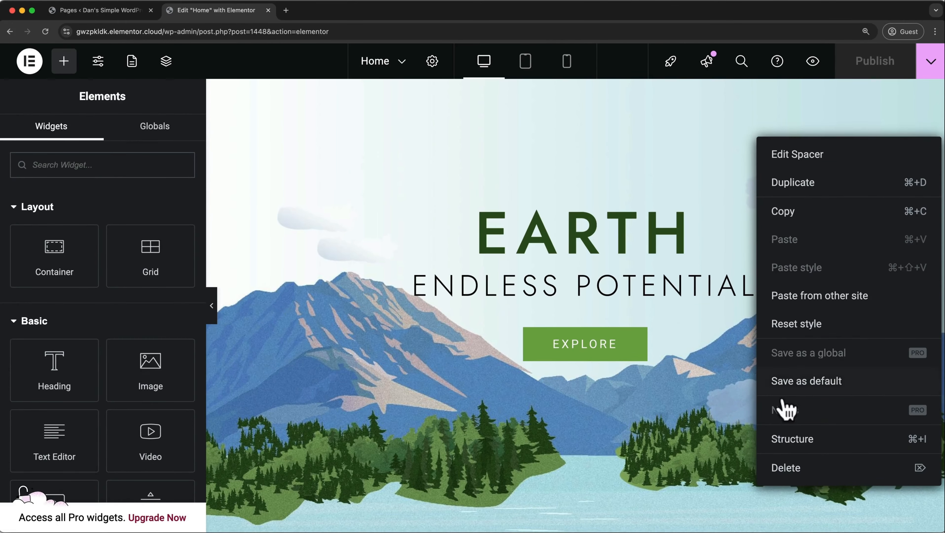
left_click(788, 442)
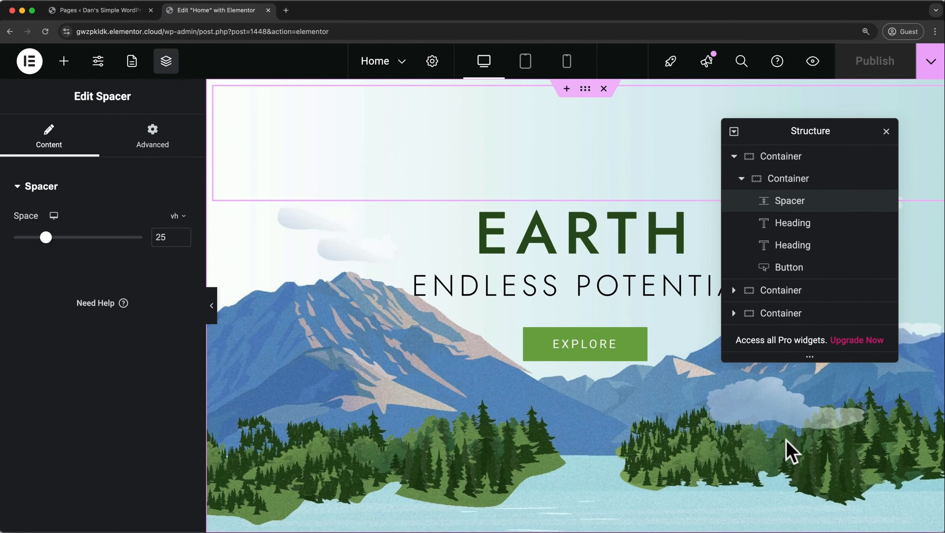
left_click(843, 267)
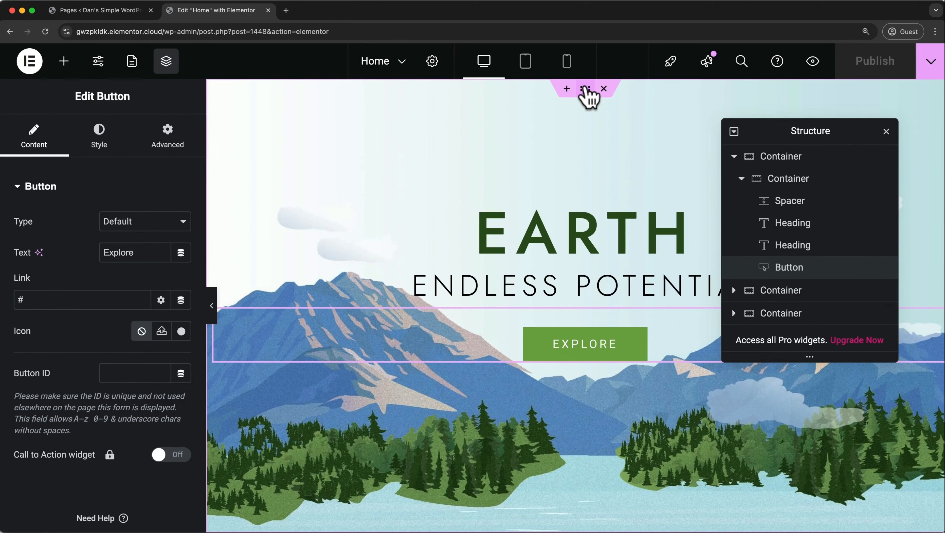
- Move the hero container below the section that follows it, and undo the move
left_click_drag(589, 96, 543, 412)
scroll(563, 162, "down", 6)
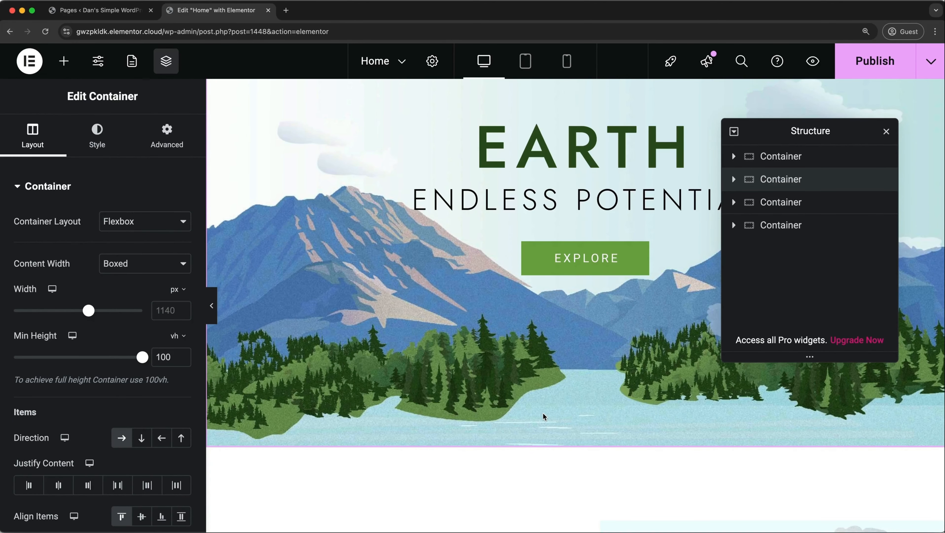
key("super+z")
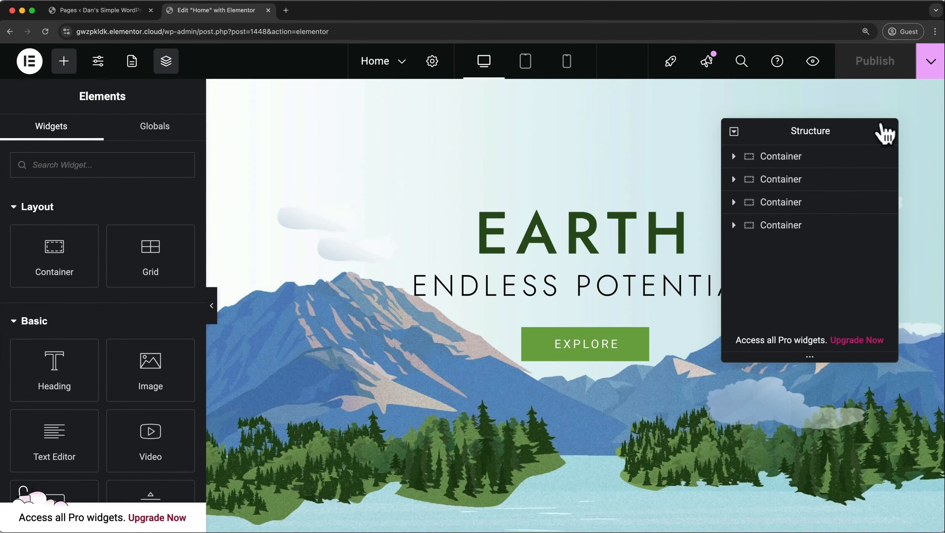
- Close the Structure panel and insert a Flexbox container with two equal columns directly above the About Us section
left_click(885, 133)
scroll(884, 132, "down", 5)
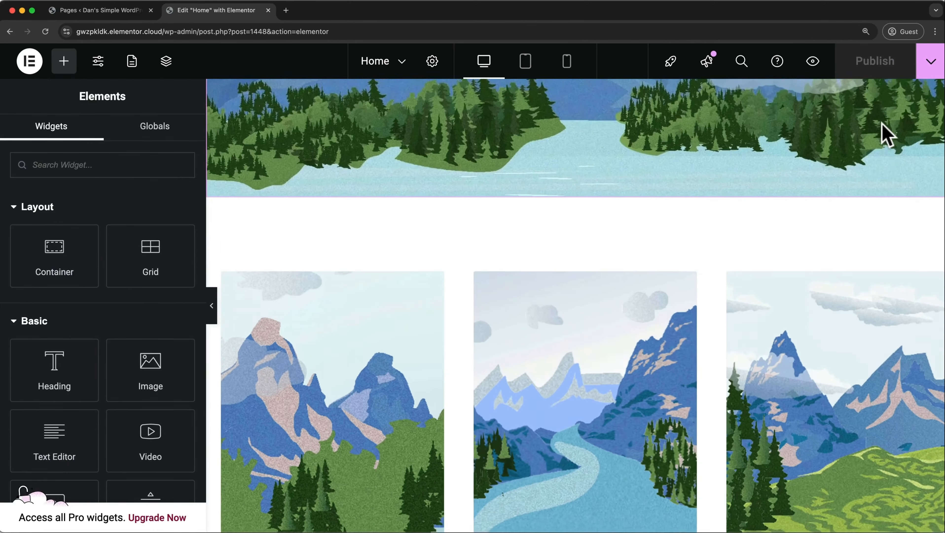
scroll(884, 133, "down", 10)
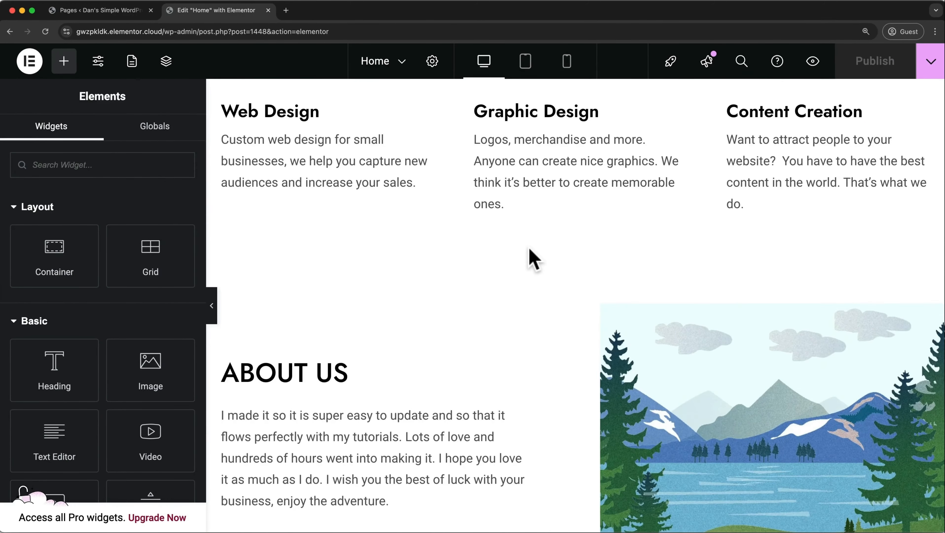
mouse_move(520, 341)
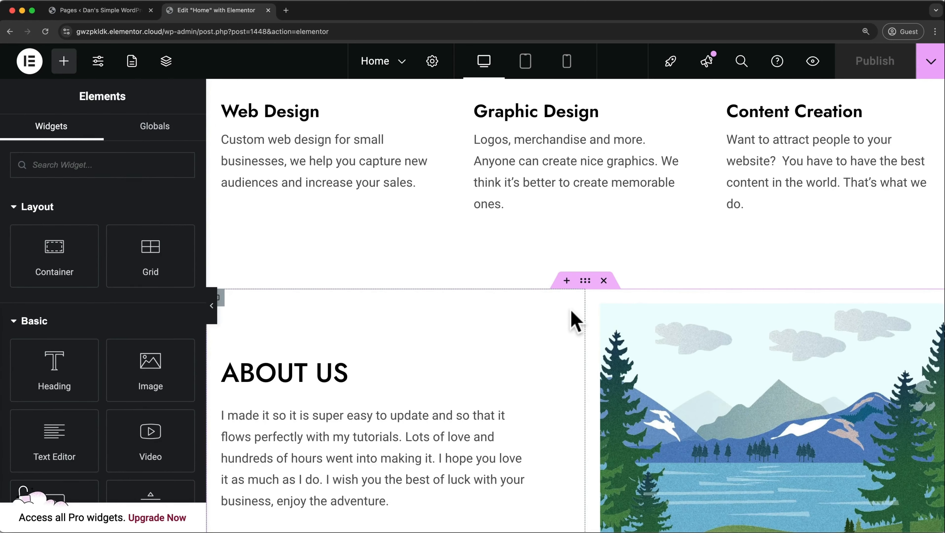
left_click(567, 280)
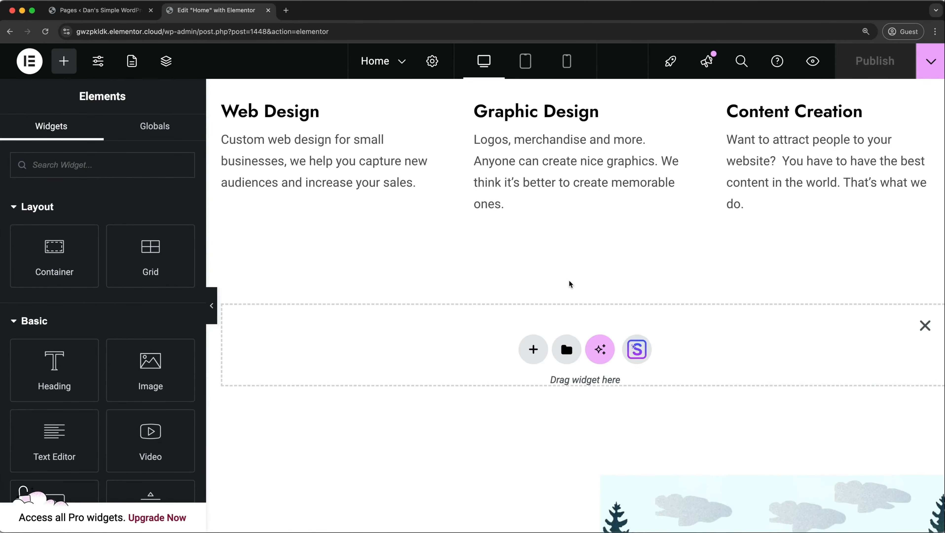
left_click(533, 349)
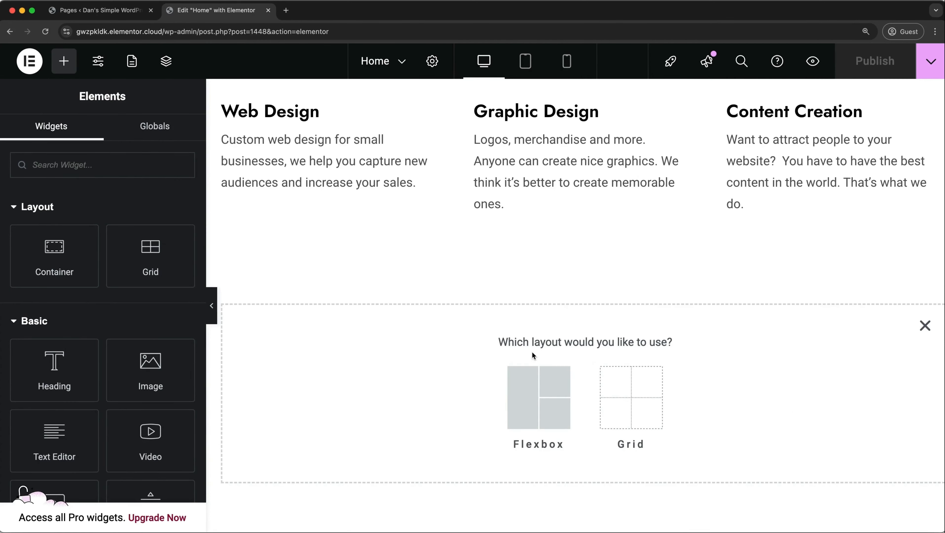
left_click(533, 408)
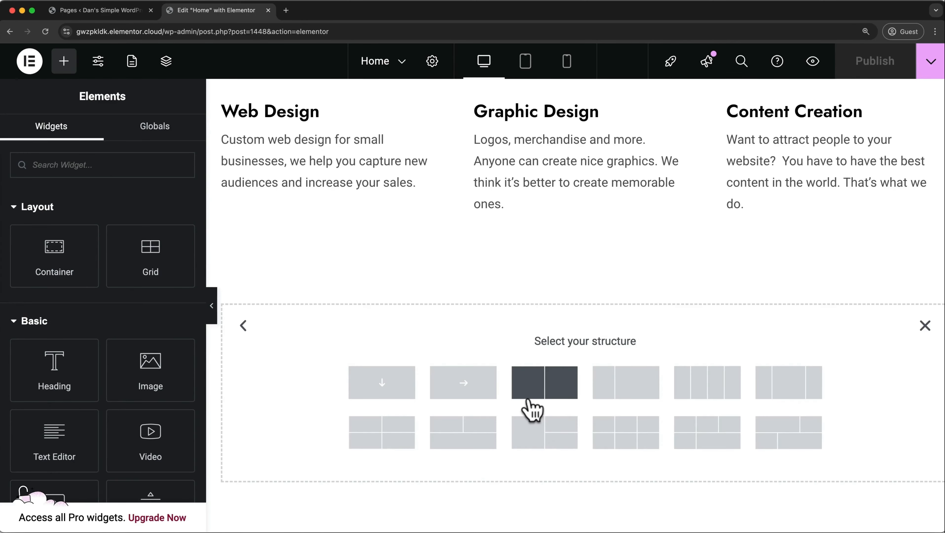
left_click(551, 395)
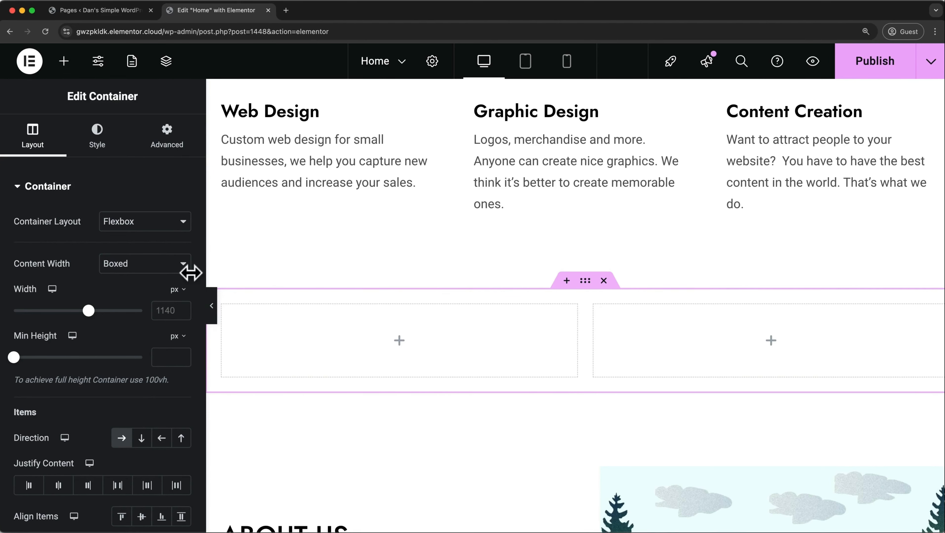
- Add a Heading, a Text Editor and a Button widget, stacked in that order, to the new container's first column
left_click(64, 63)
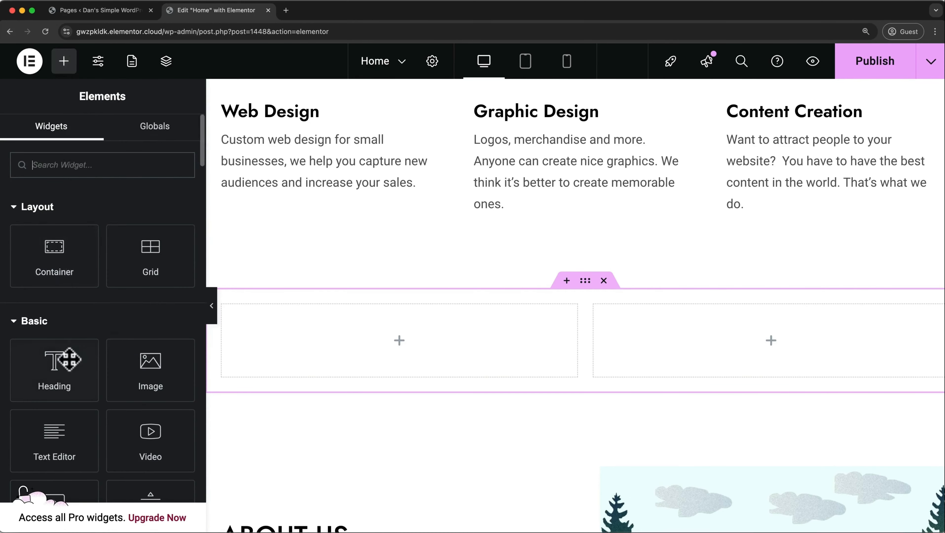
left_click_drag(66, 359, 351, 323)
left_click(63, 62)
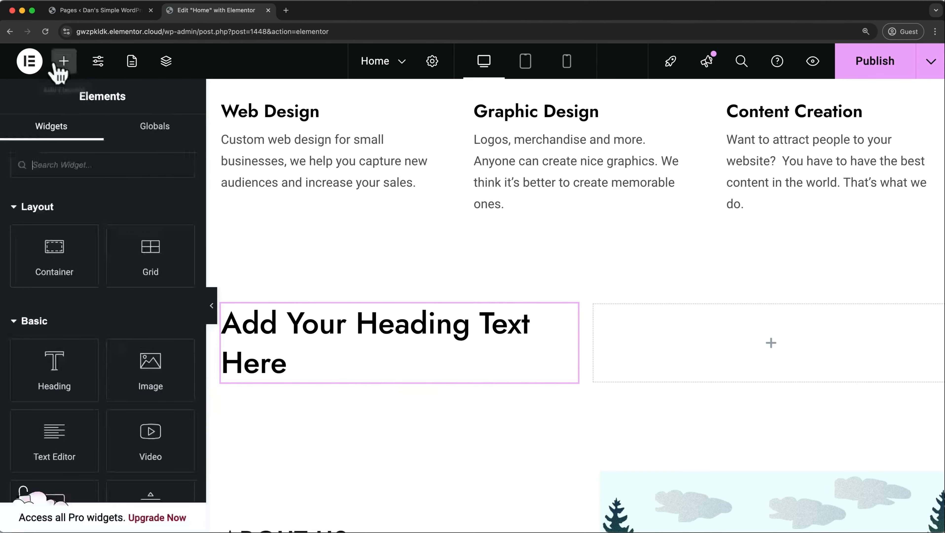
scroll(79, 328, "down", 2)
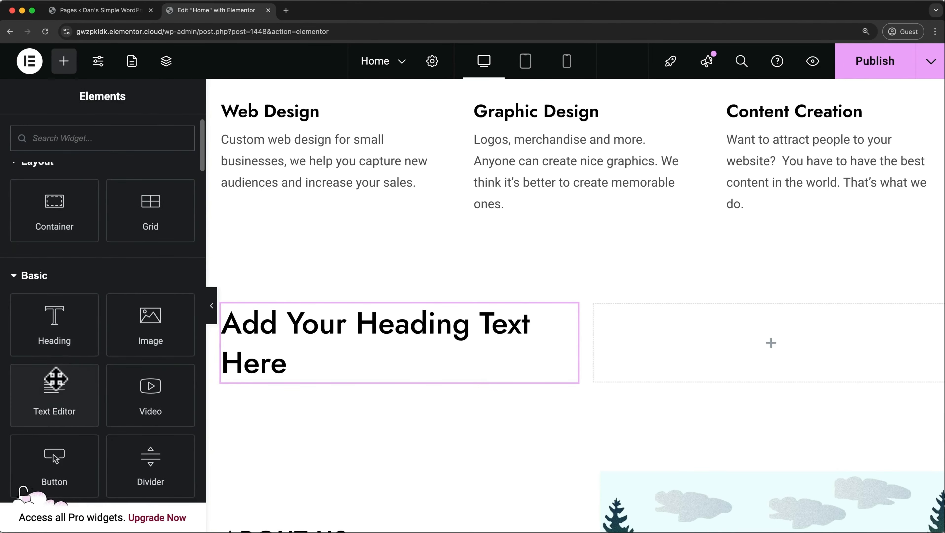
left_click_drag(52, 380, 321, 375)
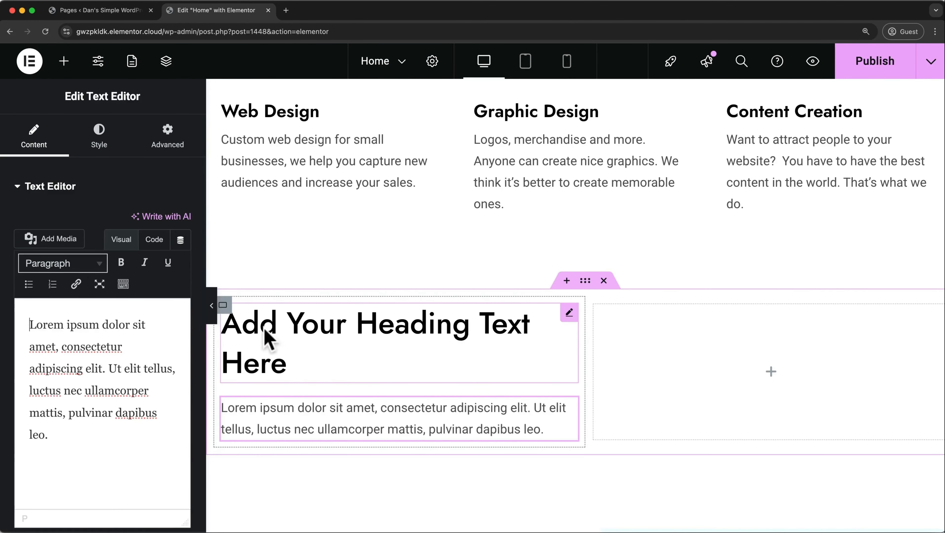
left_click(65, 62)
scroll(131, 299, "down", 3)
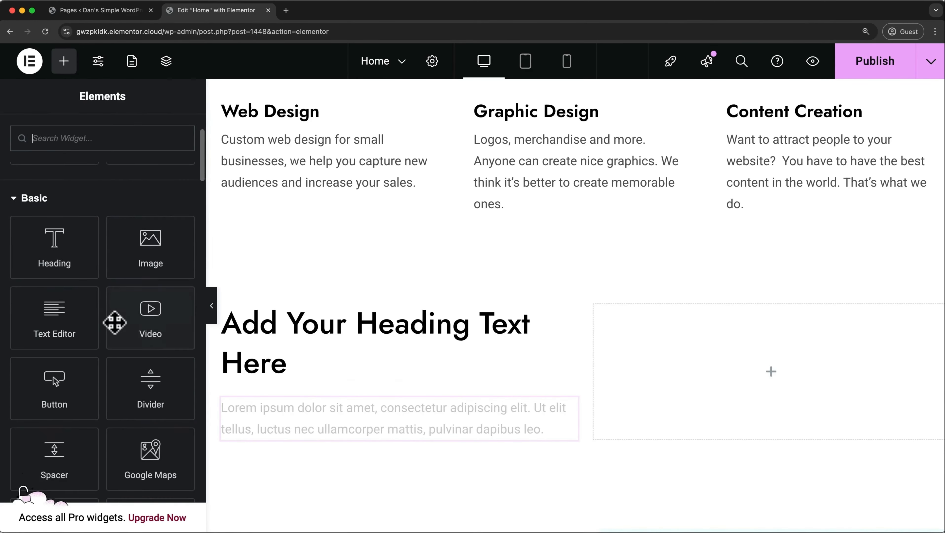
left_click_drag(88, 402, 322, 434)
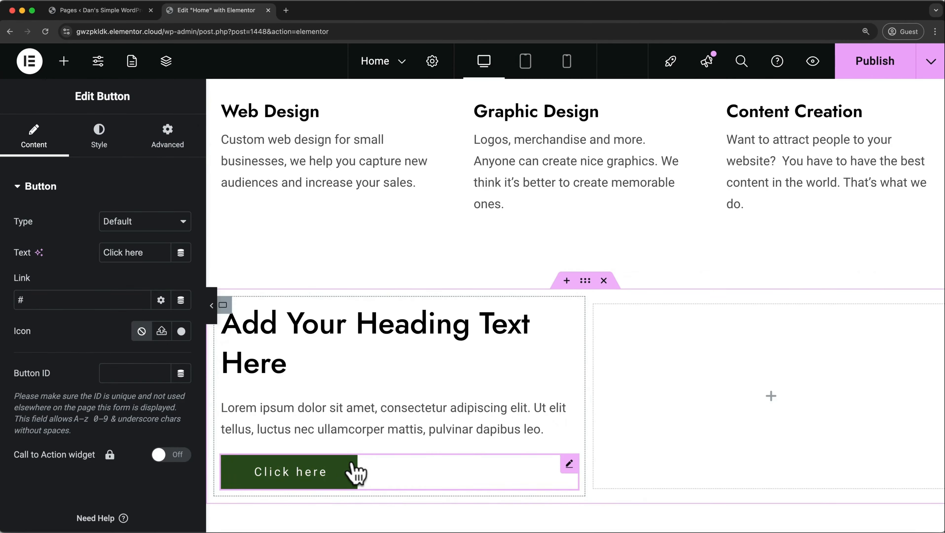
- Reposition the Click here button above the paragraph and back below it, and delete the button
left_click_drag(342, 472, 372, 415)
left_click_drag(369, 387, 363, 487)
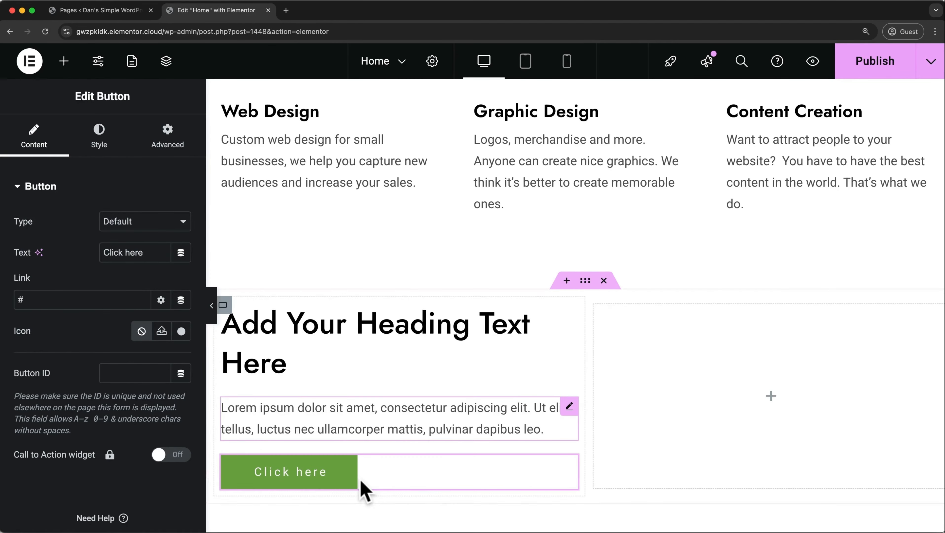
right_click(347, 478)
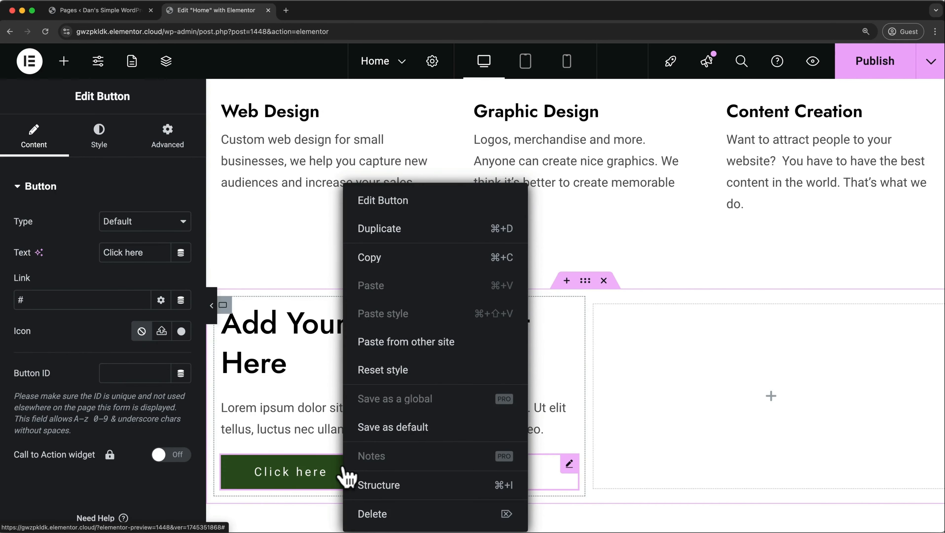
left_click(358, 514)
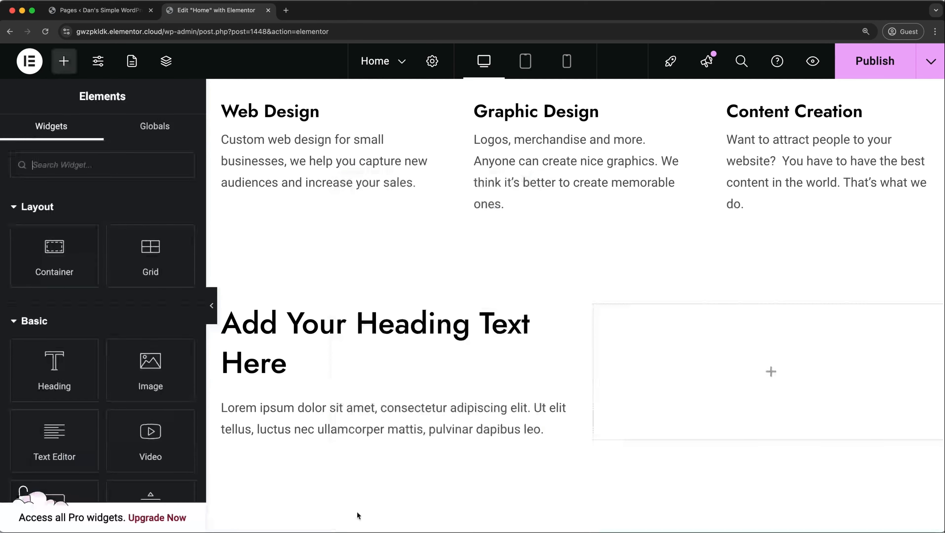
- Delete the placeholder paragraph from the canvas and the placeholder heading through the Structure panel
right_click(365, 434)
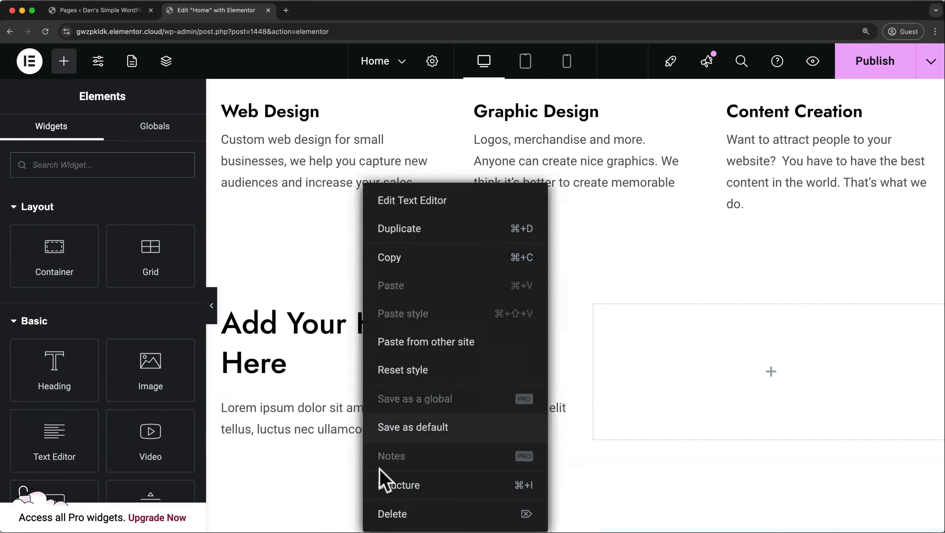
left_click(382, 517)
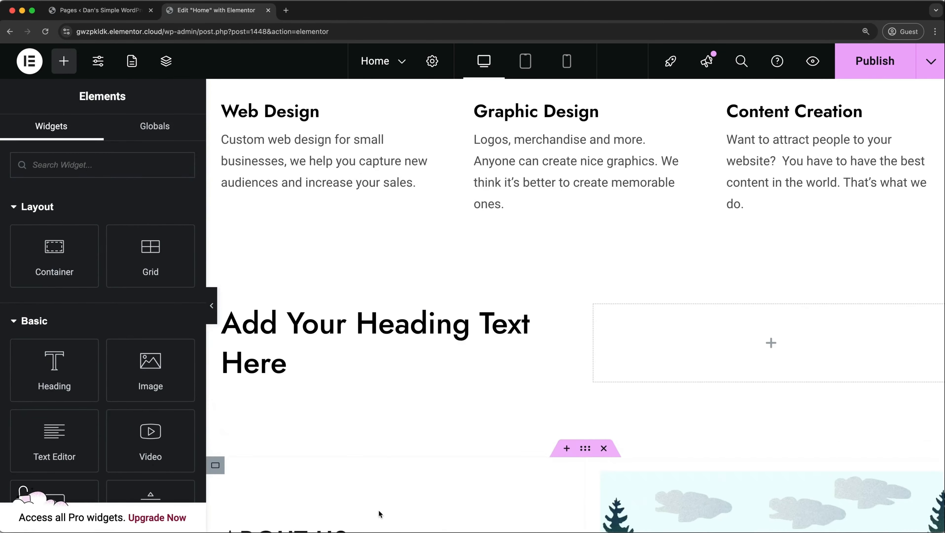
left_click(440, 336)
right_click(440, 334)
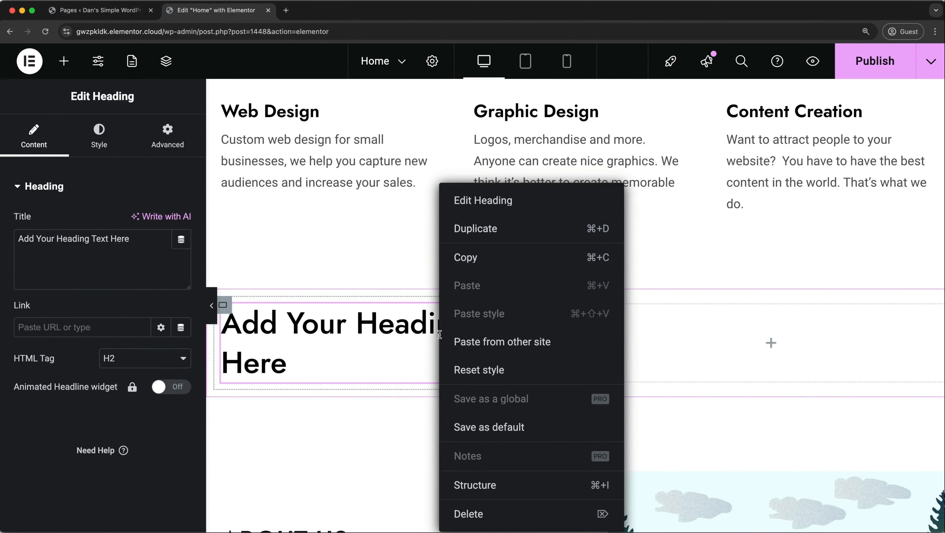
left_click(461, 491)
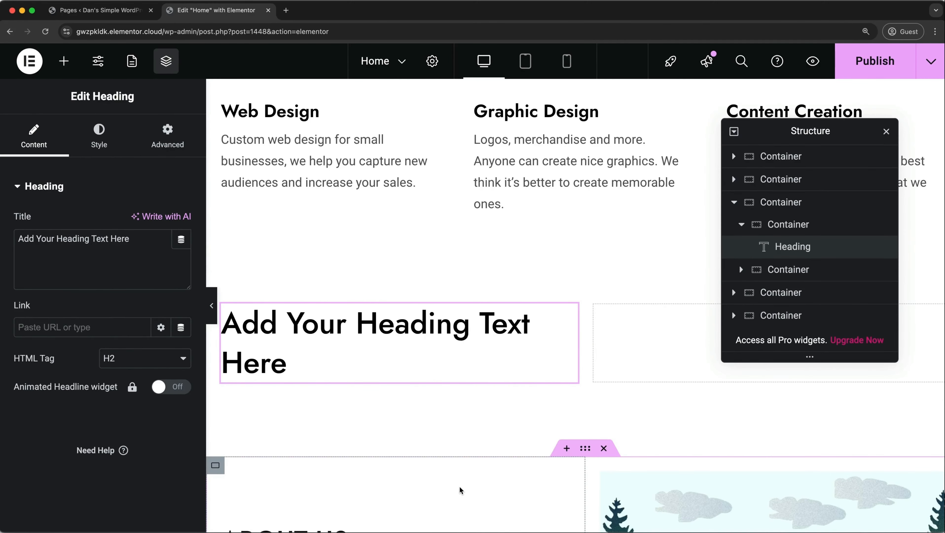
right_click(758, 246)
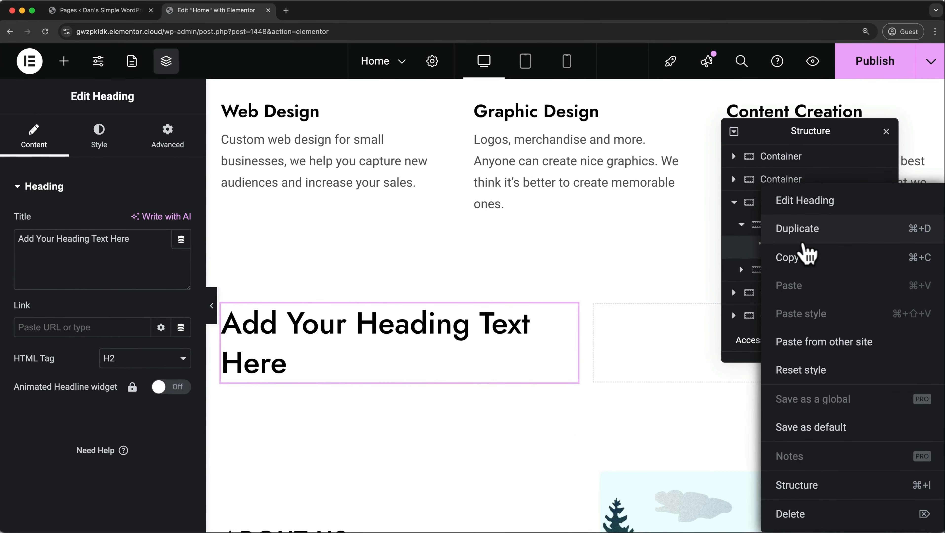
left_click(793, 513)
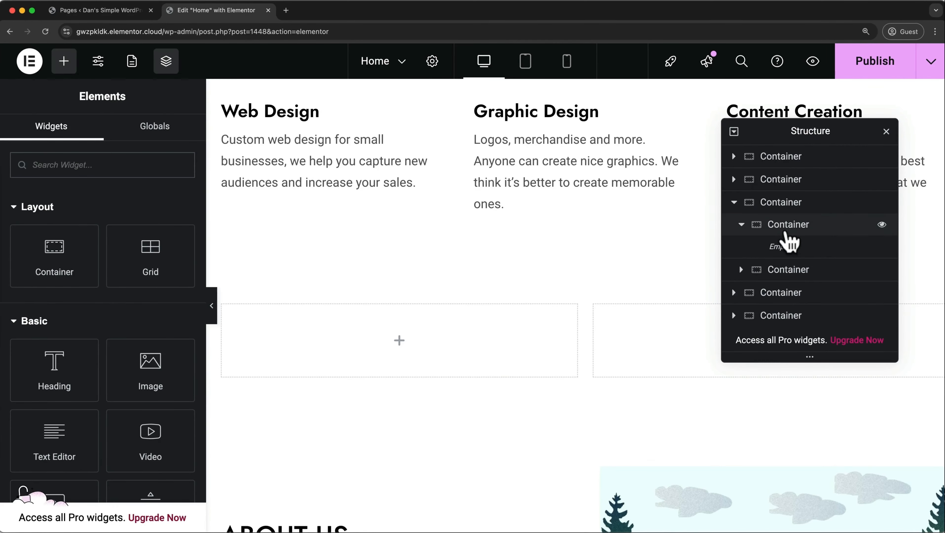
- Delete the empty first column and its entire parent container above About Us, and hide the Structure panel
left_click(785, 233)
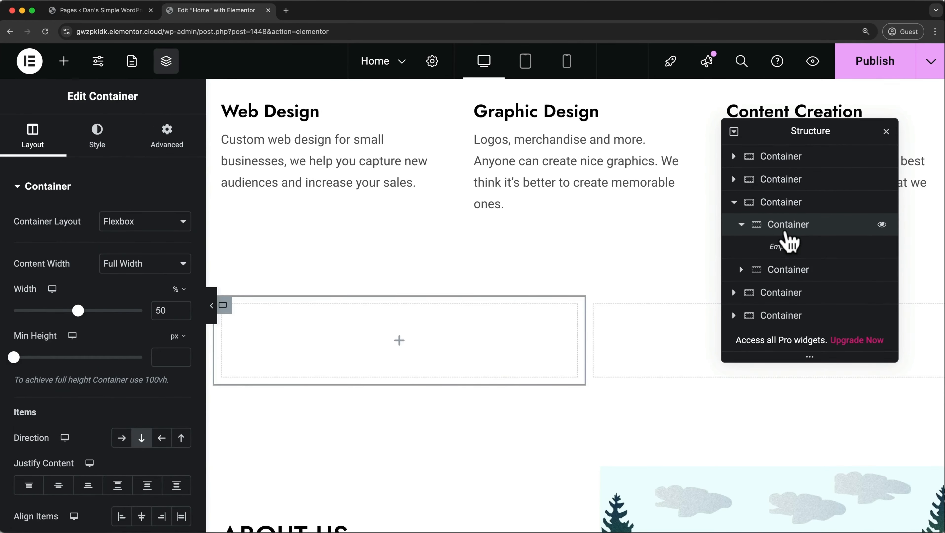
right_click(784, 236)
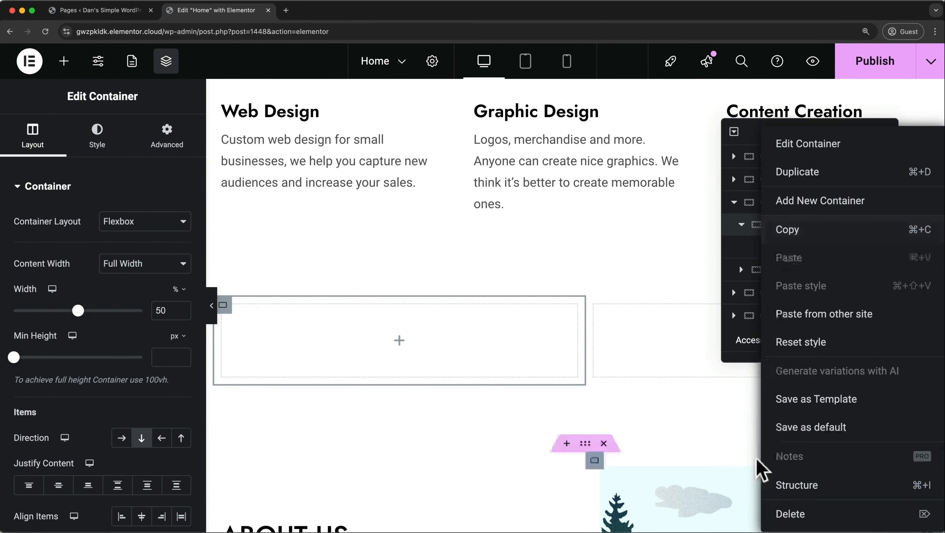
left_click(778, 515)
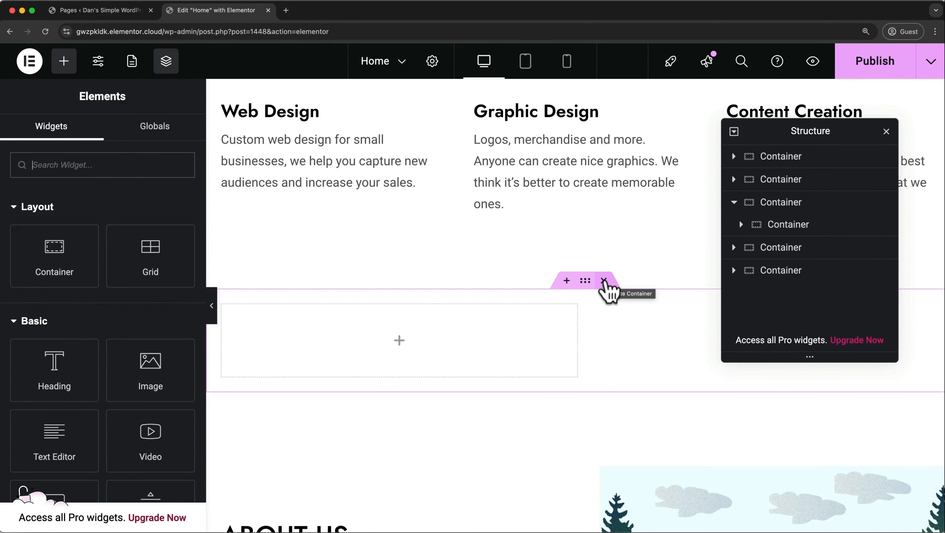
left_click(604, 280)
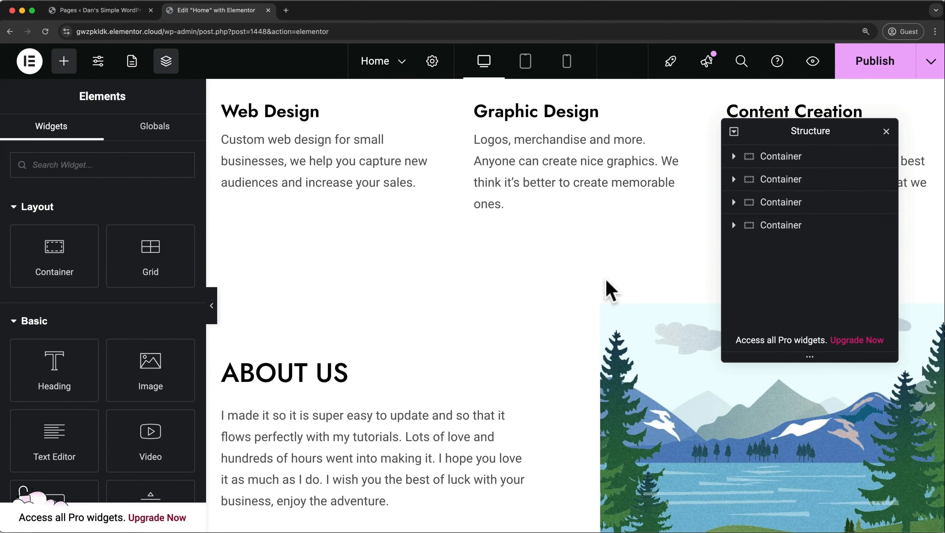
key("super+i")
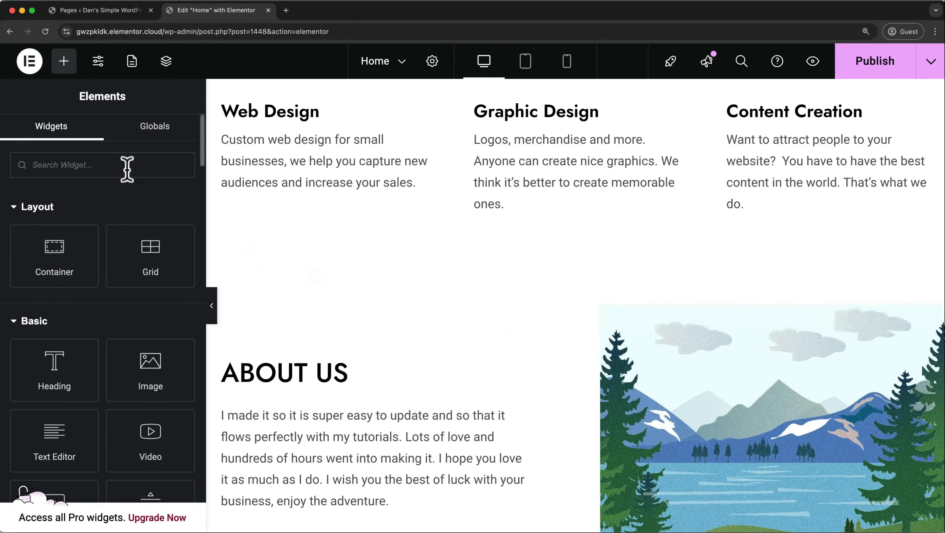
- Open the editing History, revert to the previous Container Removed action and return to the most recent one
left_click(33, 66)
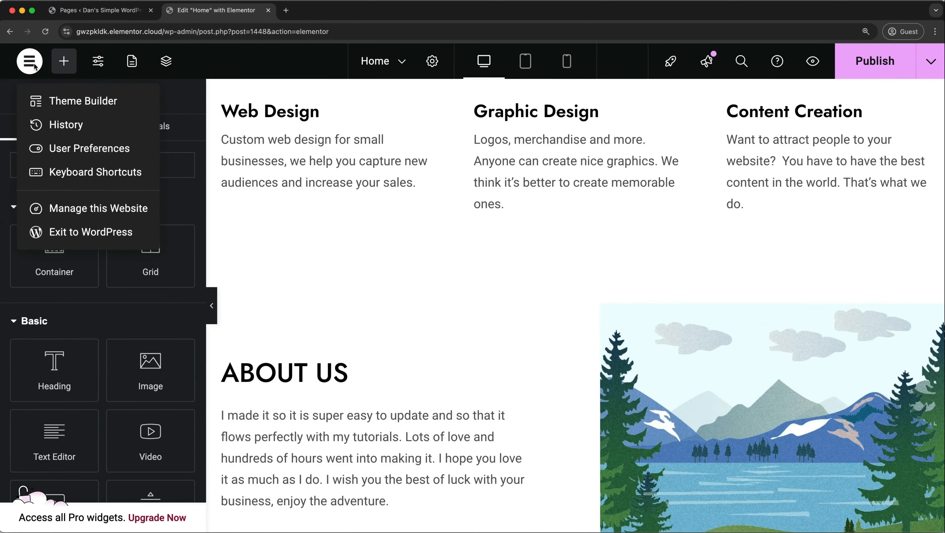
left_click(71, 127)
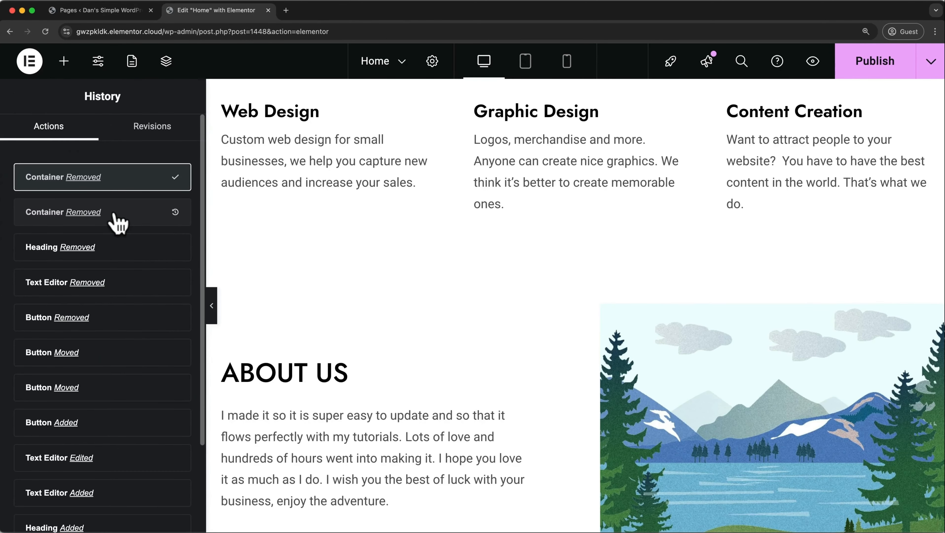
left_click(115, 216)
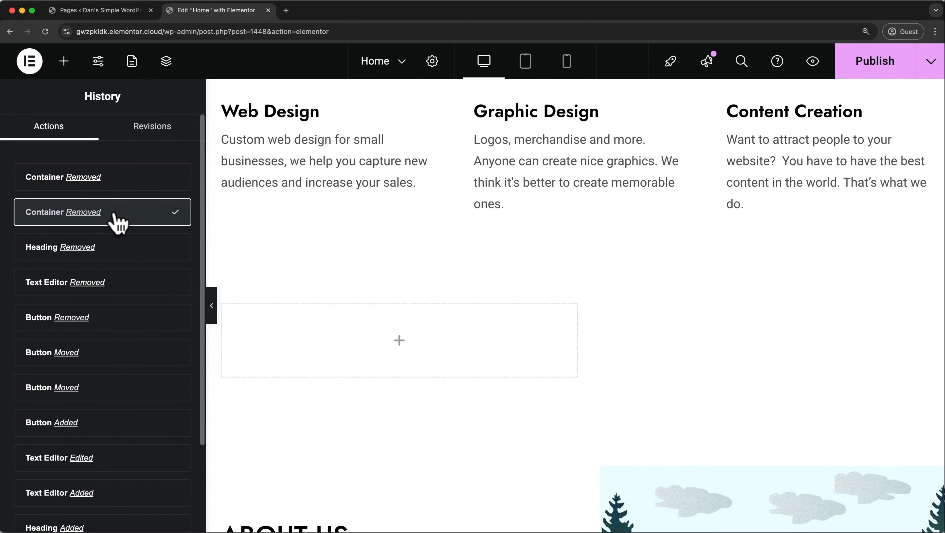
left_click(120, 188)
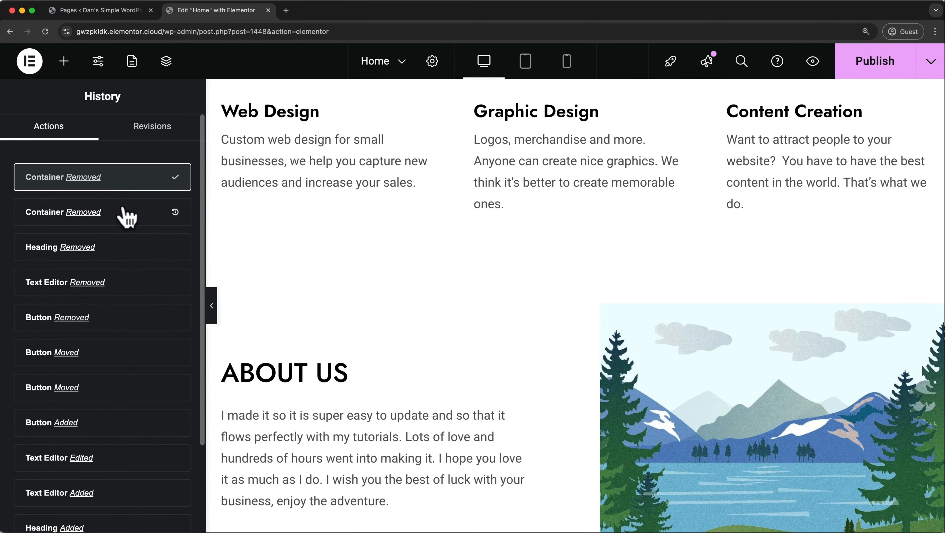
- Collapse the editor's side panel and preview the home page in a new browser tab
left_click(212, 305)
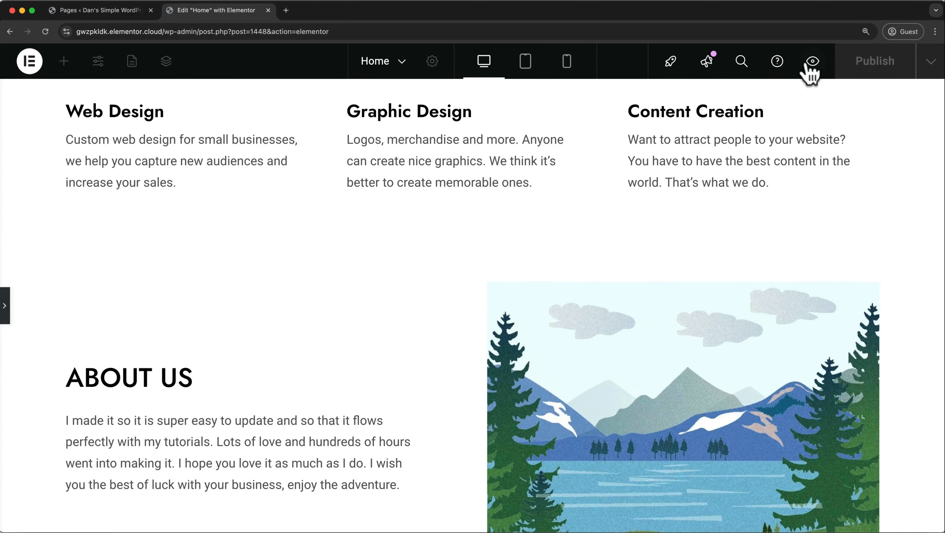
left_click(812, 62)
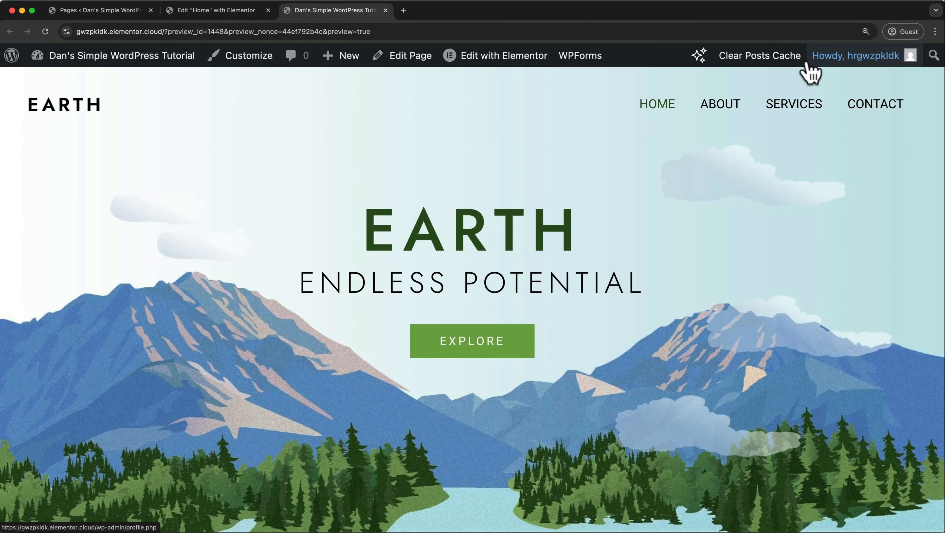
- Close the preview tab and expand the editor's collapsed side panel
left_click(386, 10)
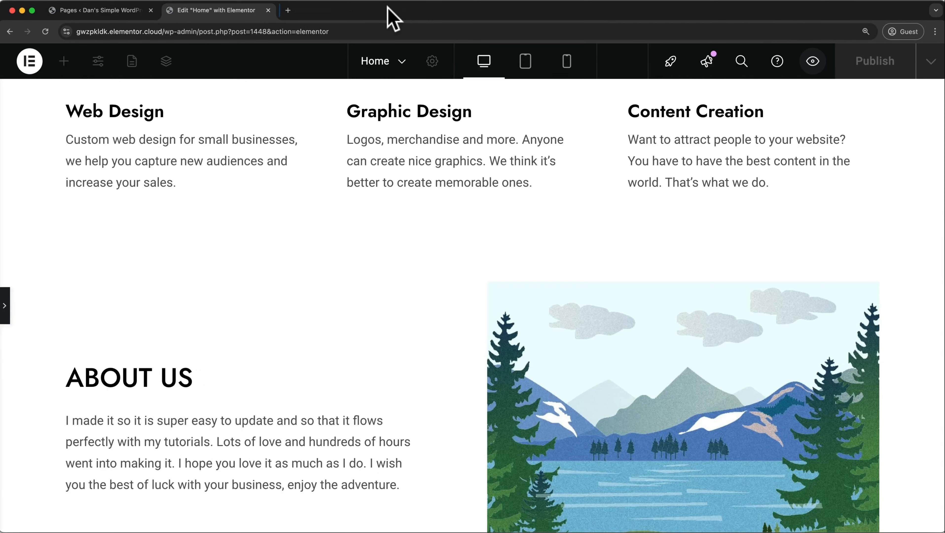
left_click(5, 307)
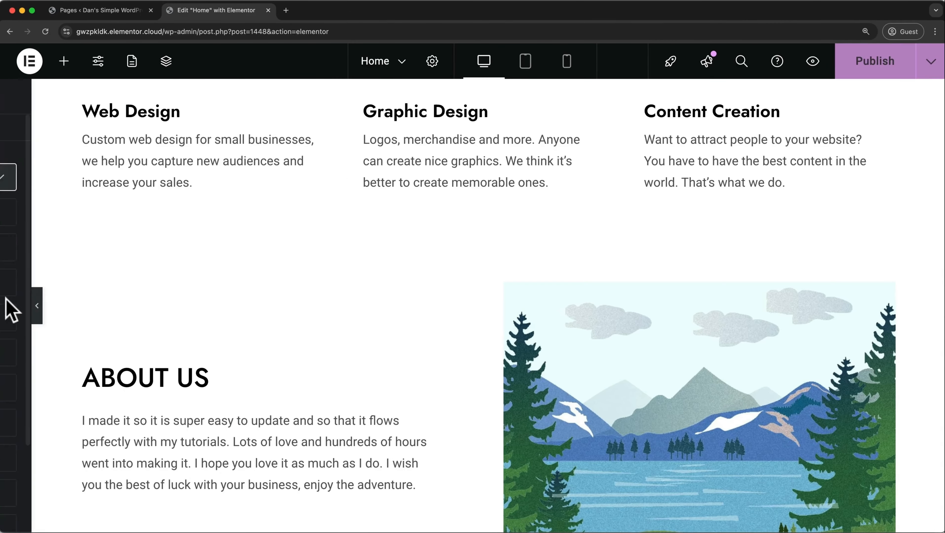
- View the home page in a separate tab, highlight its web address and close that tab
left_click(932, 61)
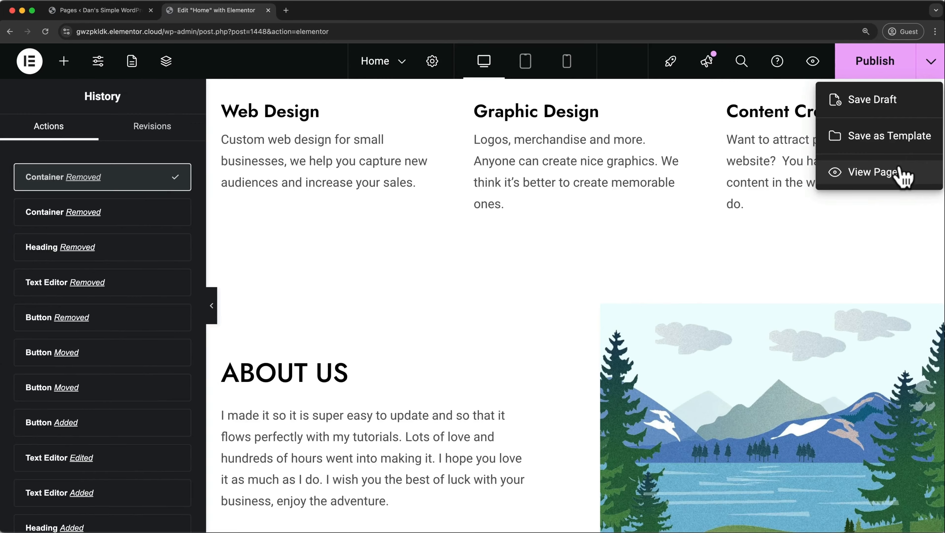
left_click(901, 173)
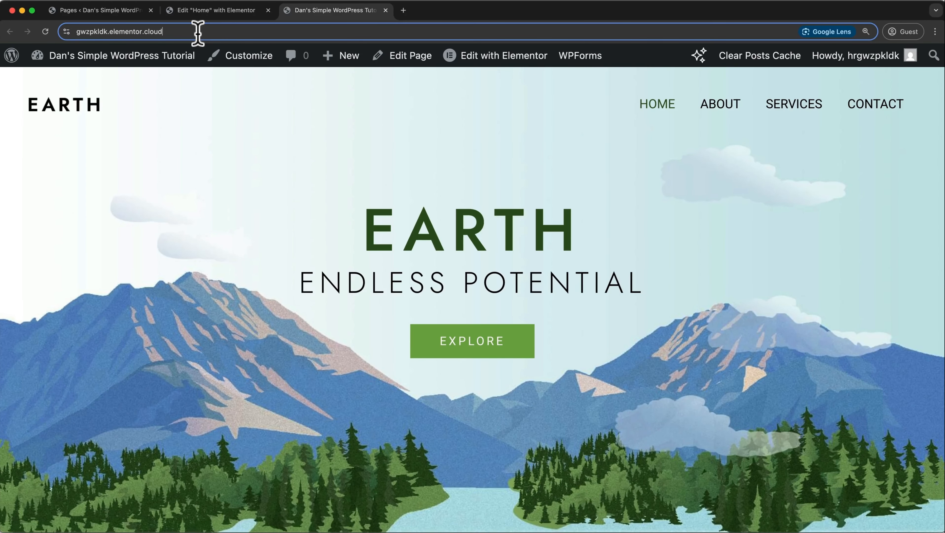
left_click_drag(196, 32, 76, 33)
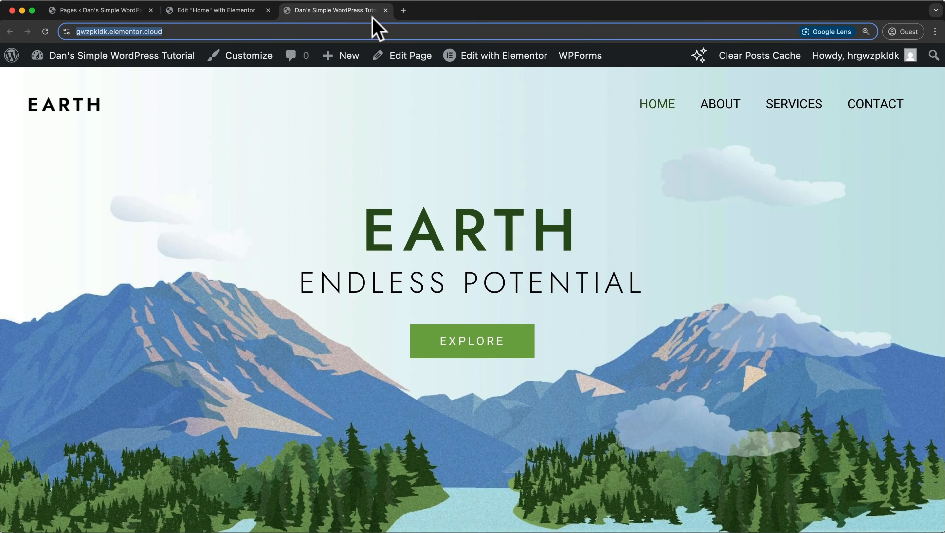
left_click(386, 10)
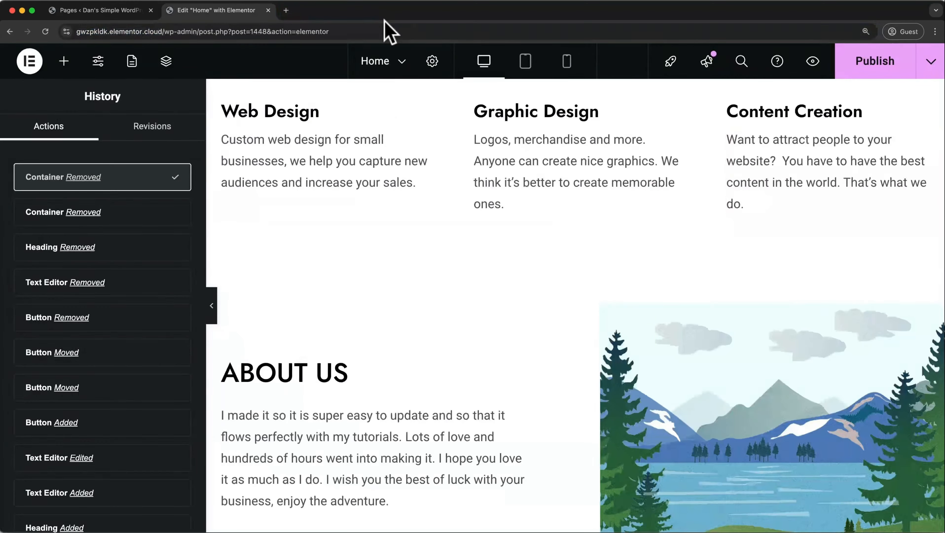
- Change the hero section's main heading title to "WordPress"
scroll(403, 232, "up", 3)
scroll(403, 229, "up", 10)
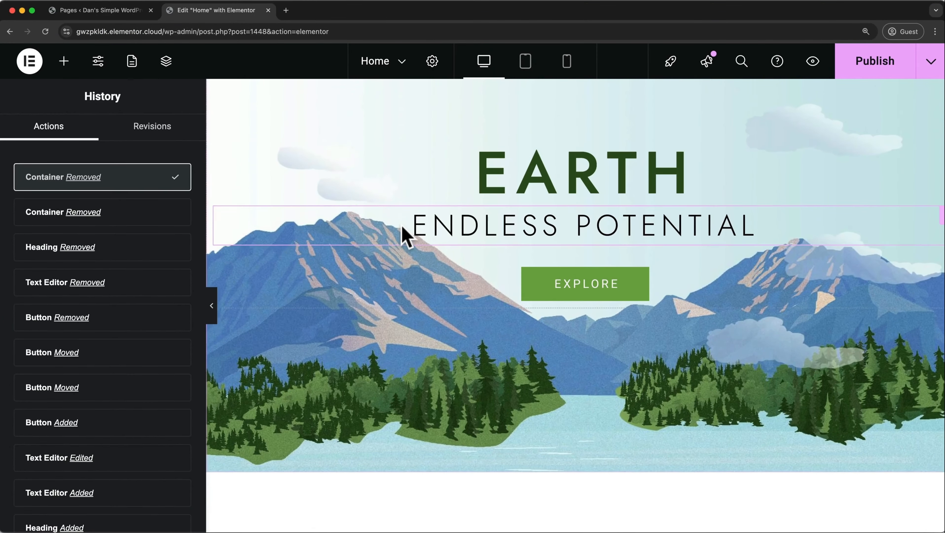
scroll(406, 236, "up", 2)
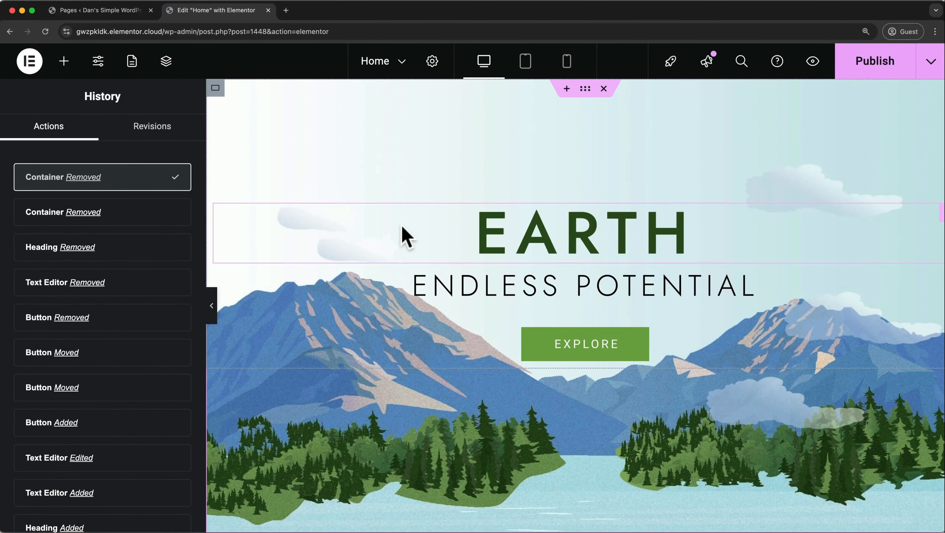
left_click(389, 235)
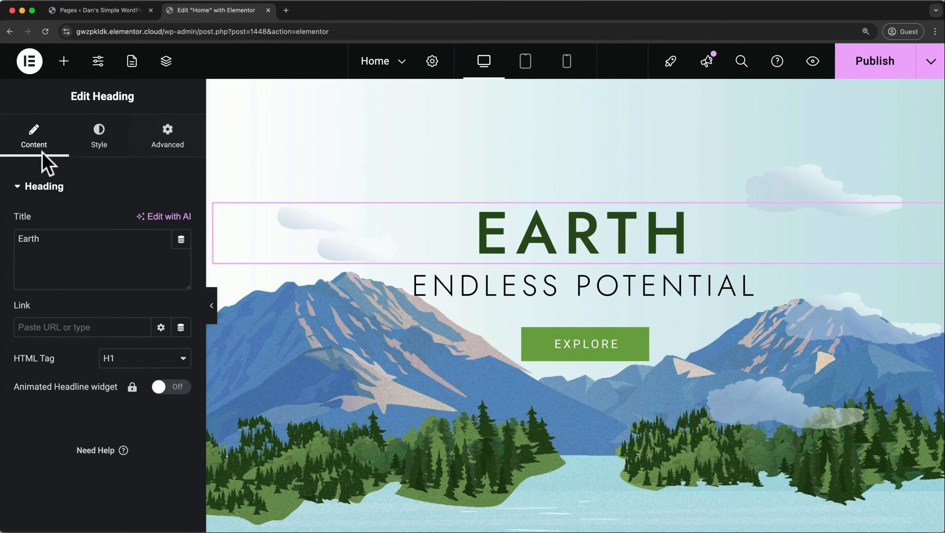
left_click_drag(50, 242, 6, 239)
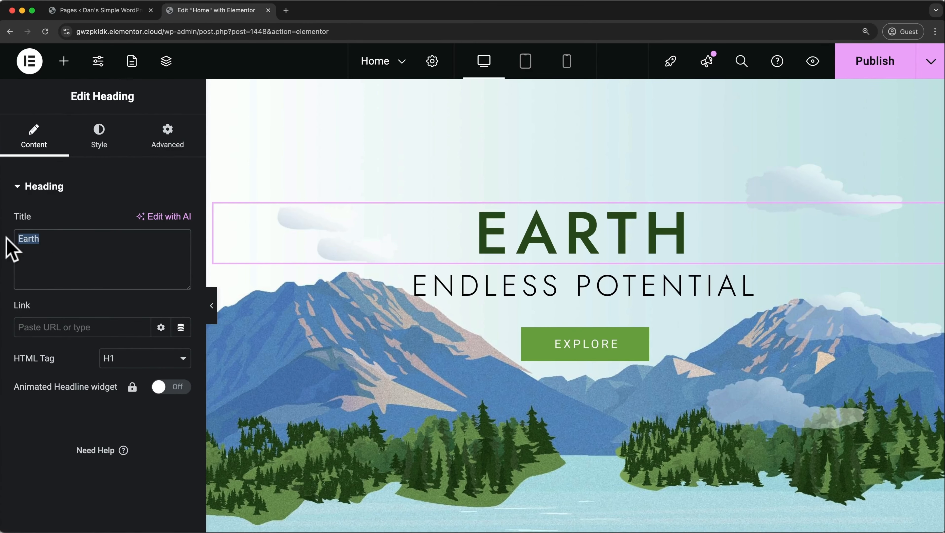
type("WordPress")
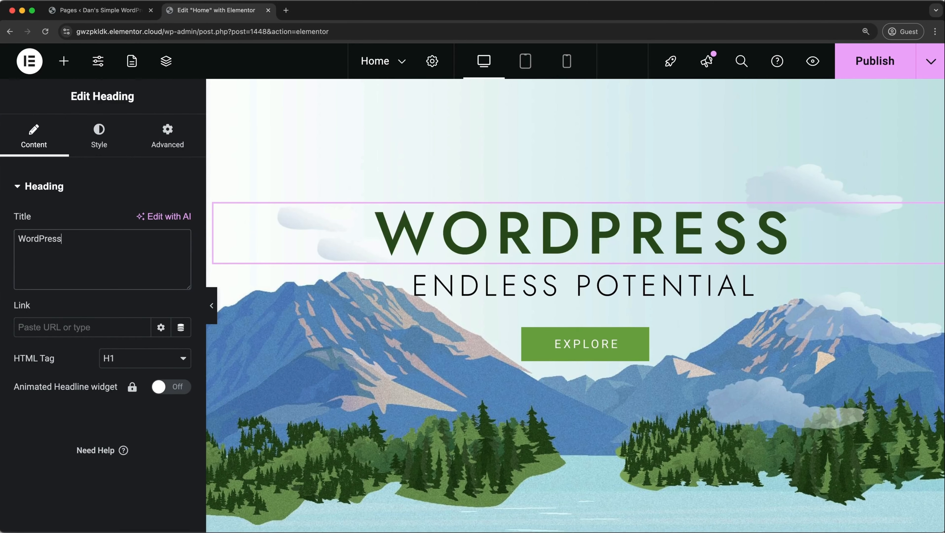
- Clear the hero heading's text directly on the canvas and undo the deletion
double_click(459, 237)
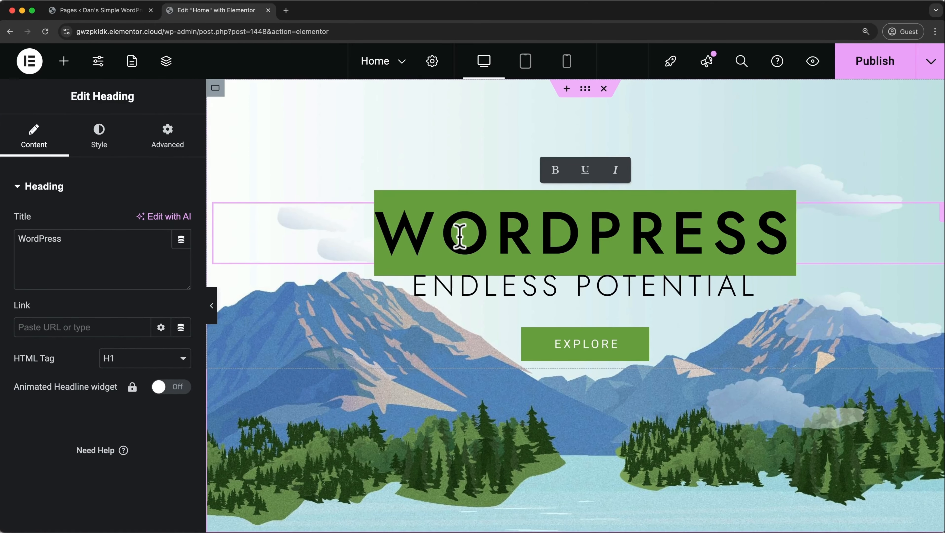
key("BackSpace")
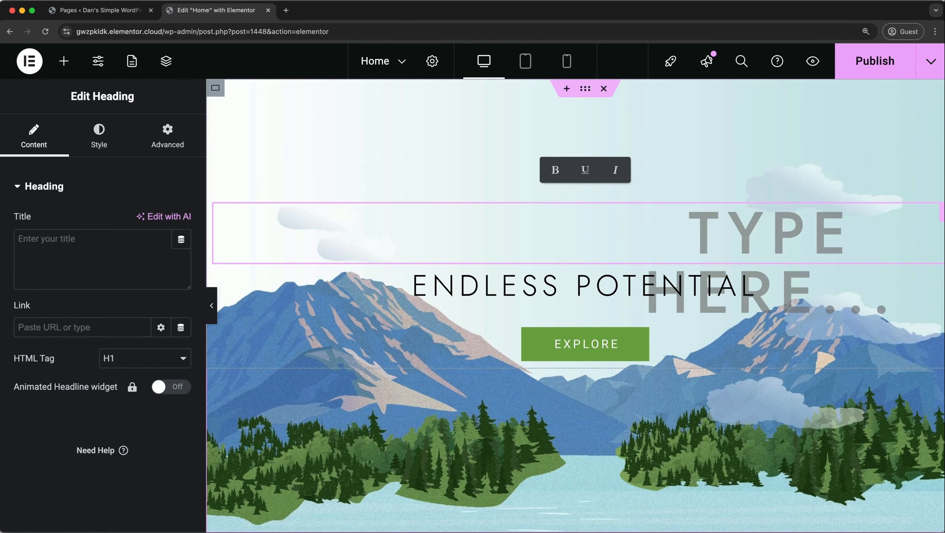
key("super+z")
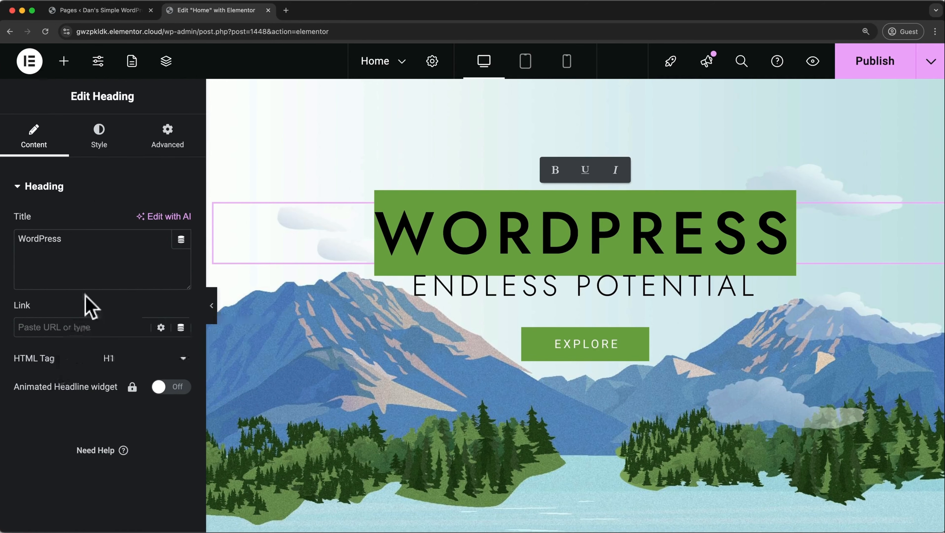
- Try left, right and justified alignment in the heading's style settings and return it to centered
left_click(104, 139)
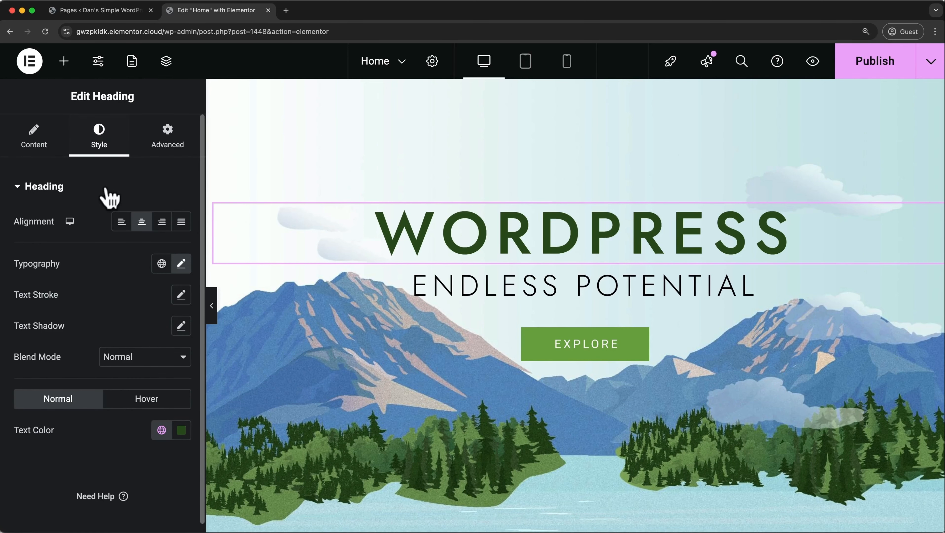
left_click(121, 222)
left_click(161, 221)
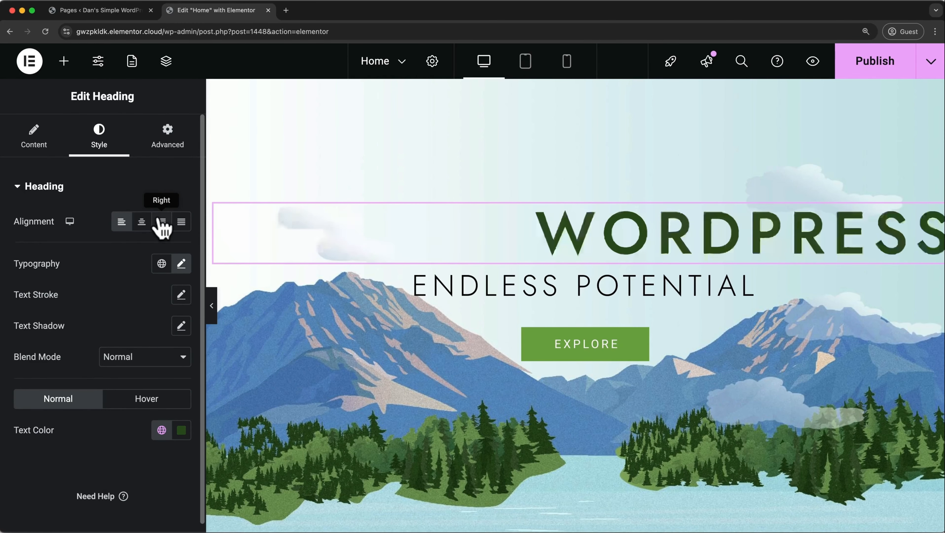
left_click(181, 221)
left_click(142, 222)
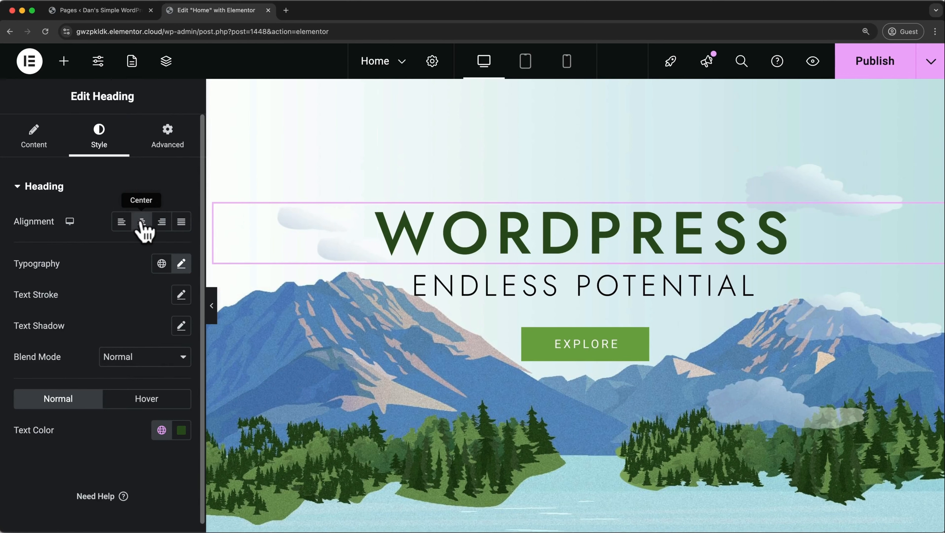
- Dismiss the Global Fonts tip and set the heading's typography to size 90 px and weight 600 (Semi Bold)
left_click(181, 264)
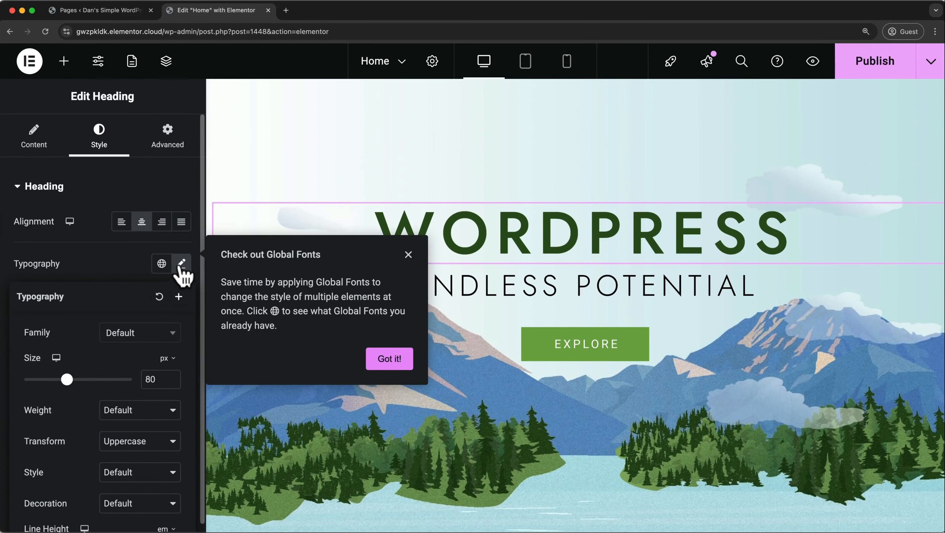
left_click(408, 255)
left_click_drag(67, 379, 73, 380)
left_click(147, 410)
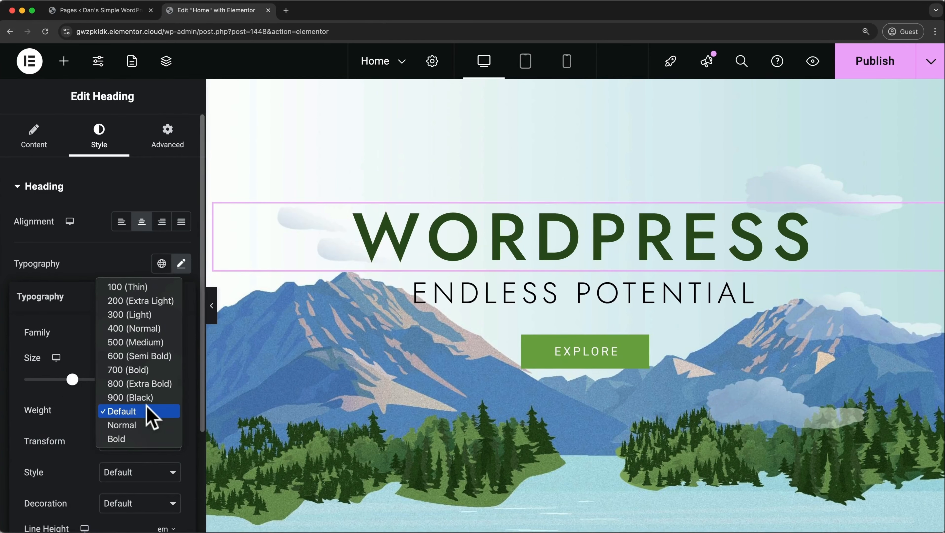
left_click(160, 358)
- Keep the heading's Uppercase transform, try the Italic font style and set the style to Normal
scroll(163, 370, "down", 3)
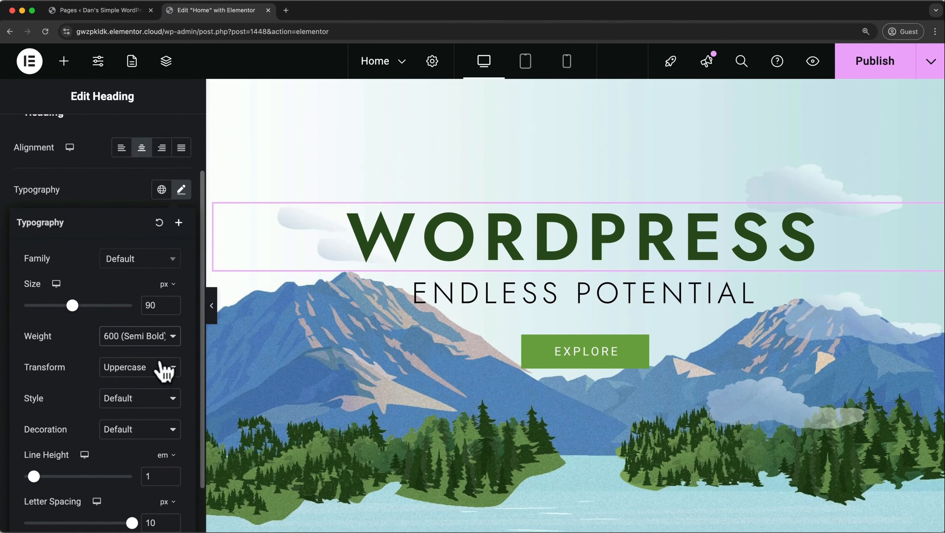
left_click(140, 366)
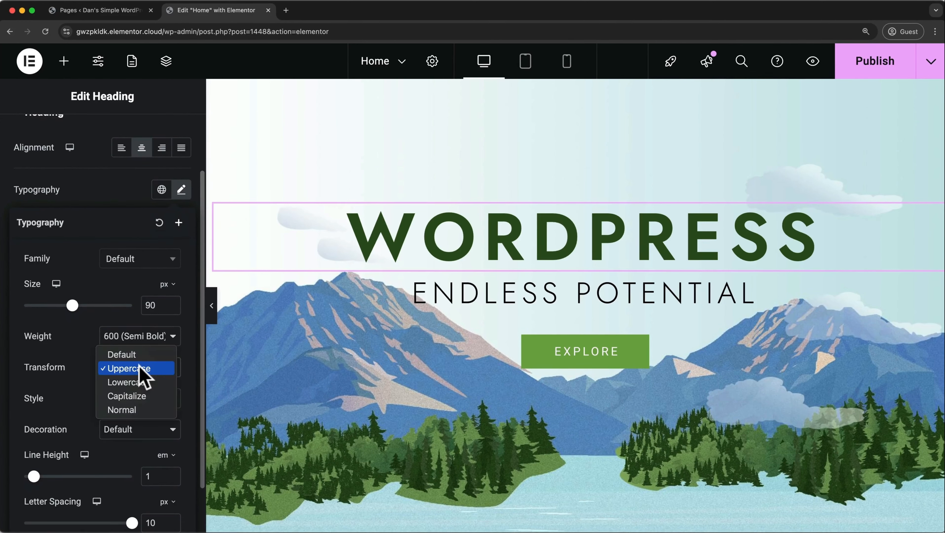
left_click(139, 369)
left_click(131, 398)
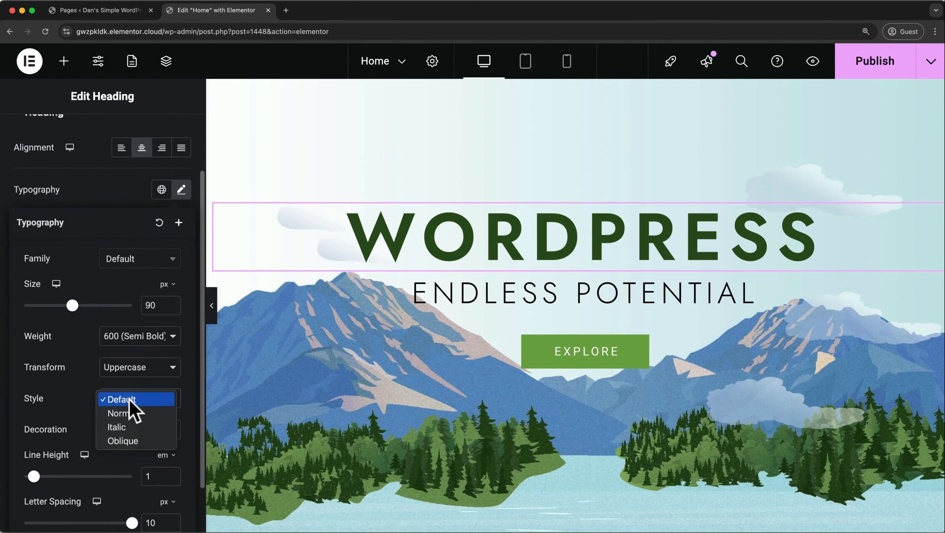
left_click(127, 429)
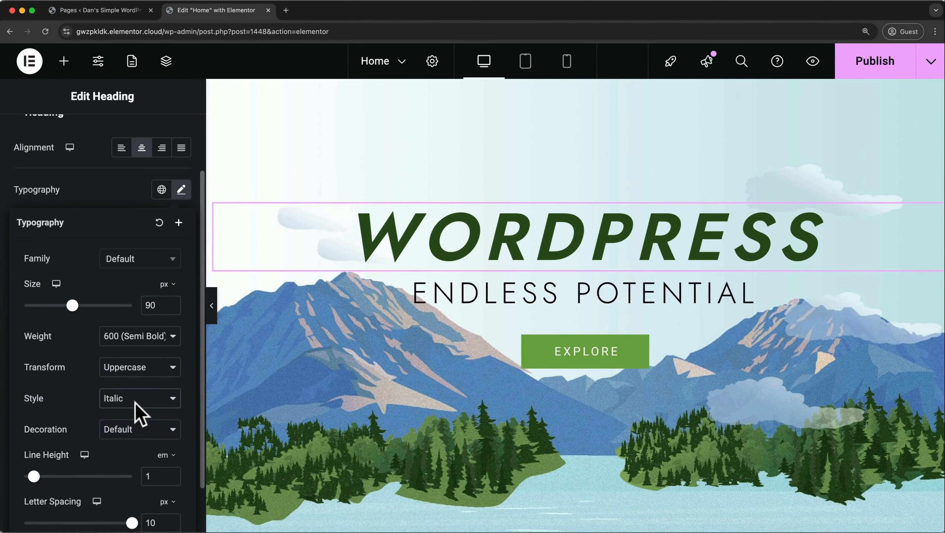
left_click(135, 402)
left_click(132, 386)
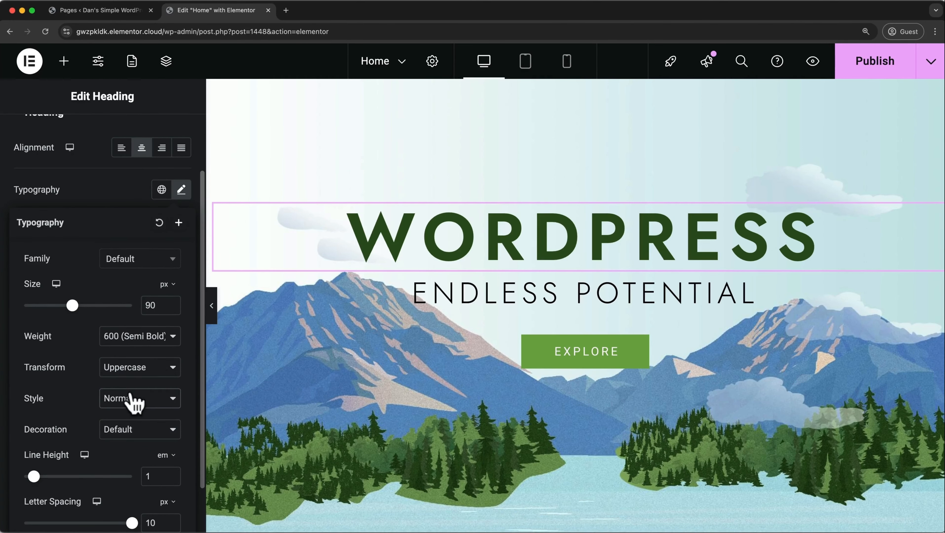
- Try the Underline decoration on the heading and return the decoration to Default
left_click(125, 432)
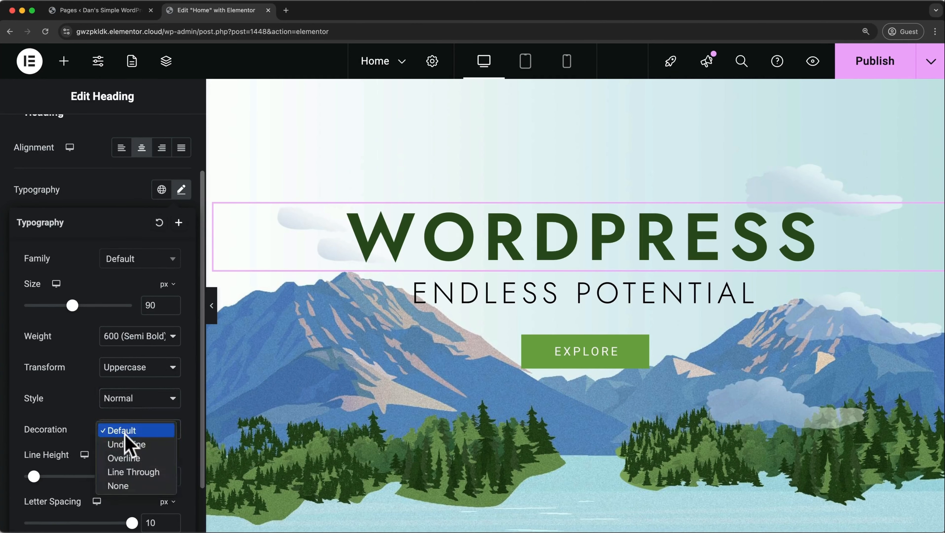
left_click(127, 444)
left_click(129, 431)
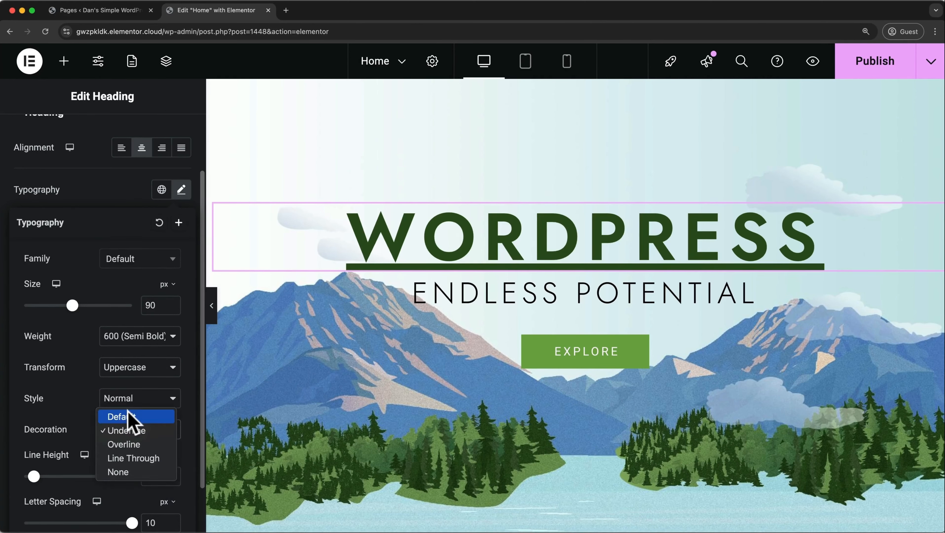
left_click(129, 417)
- Review the heading's line, letter and word spacing settings, close Typography and look through the available blend modes
scroll(132, 422, "down", 3)
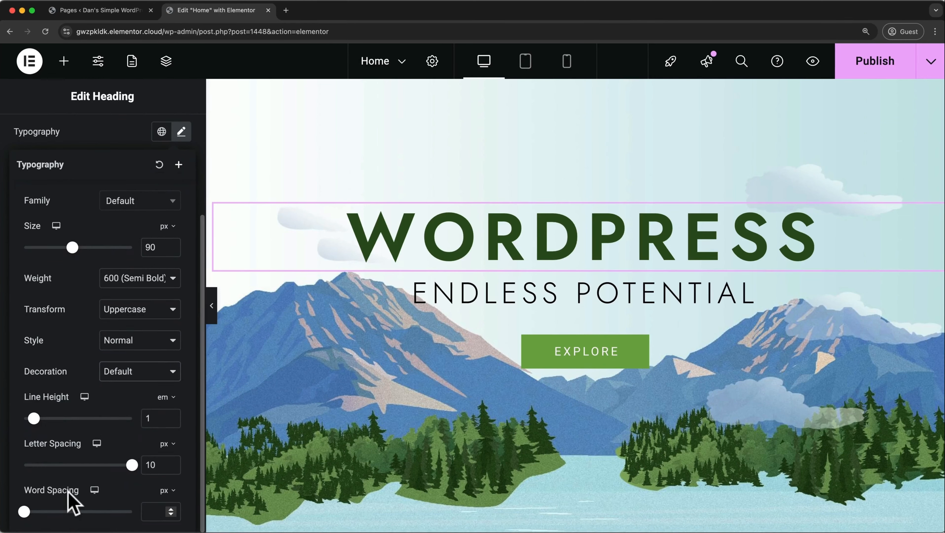
left_click(181, 132)
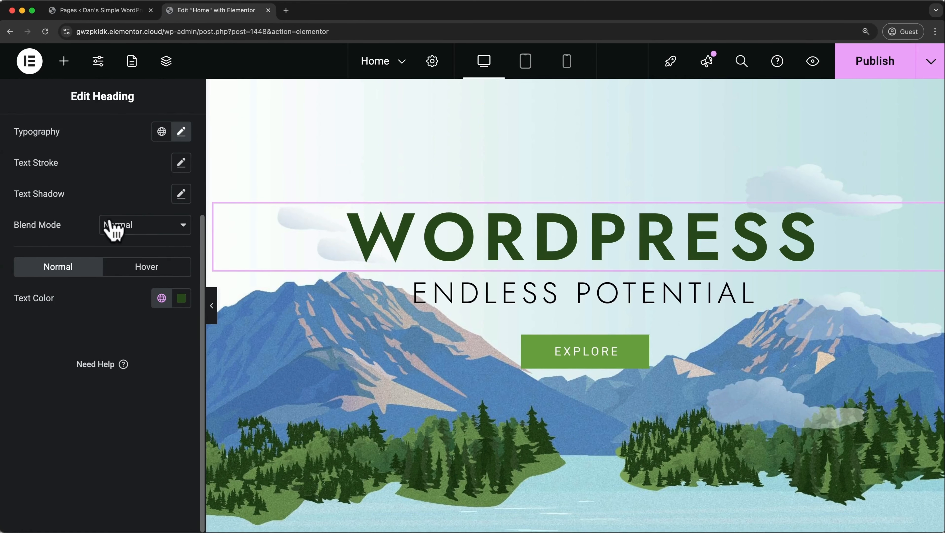
left_click(113, 228)
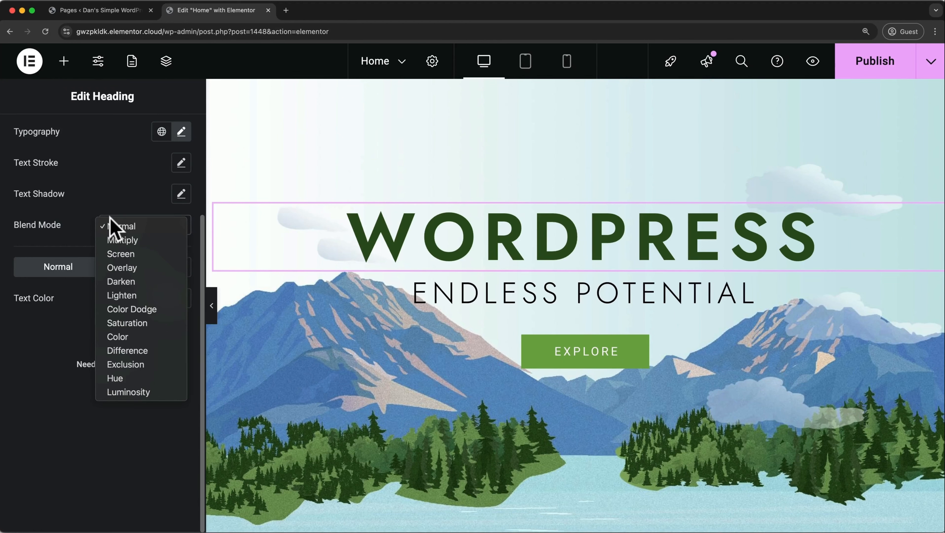
left_click(109, 203)
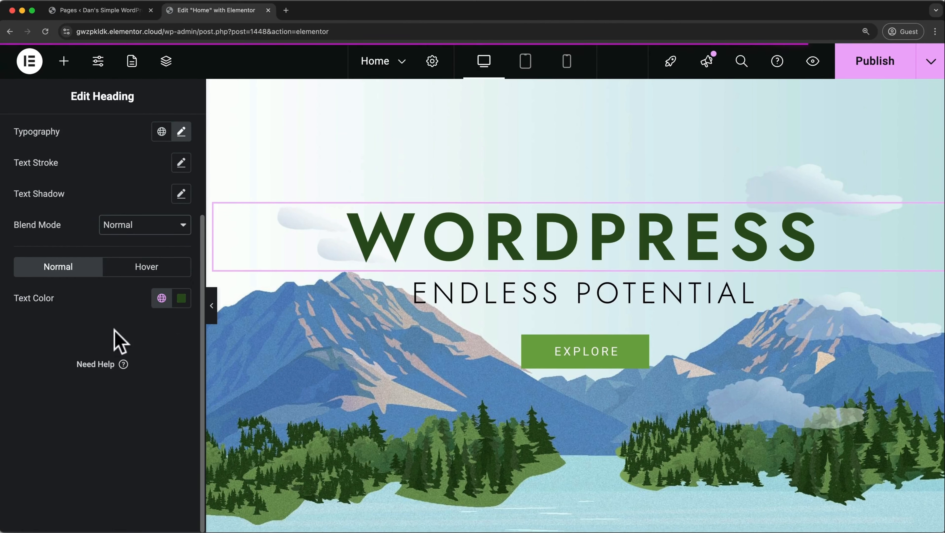
- Try the custom text color #3A652A on the heading and reapply the Theme Alternate Brand global color
left_click(181, 301)
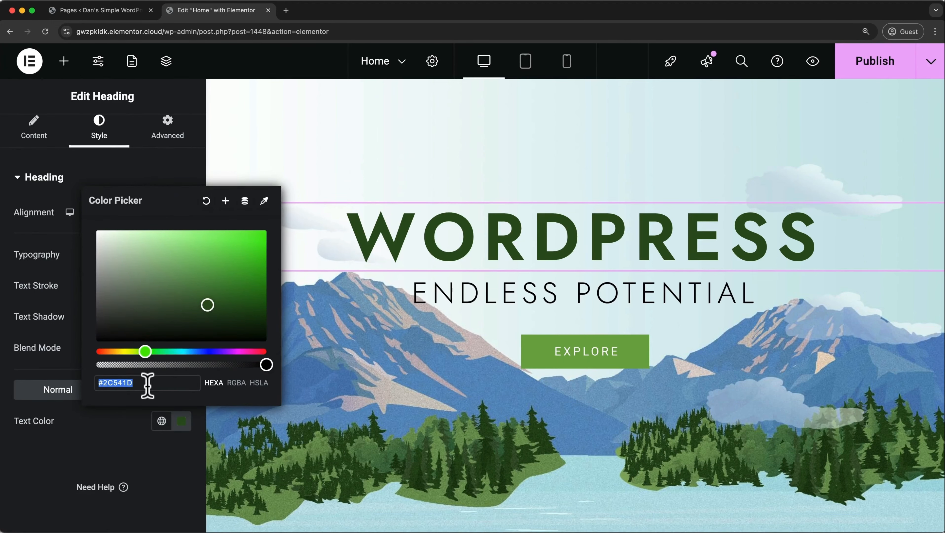
mouse_move(194, 309)
left_mouse_down()
mouse_move(176, 313)
mouse_move(235, 280)
mouse_move(196, 296)
left_mouse_up()
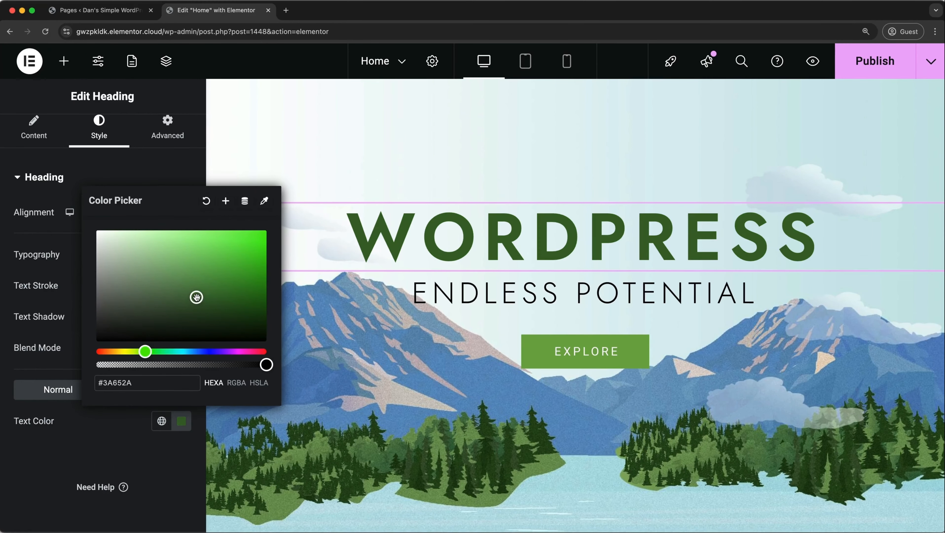
left_click(123, 429)
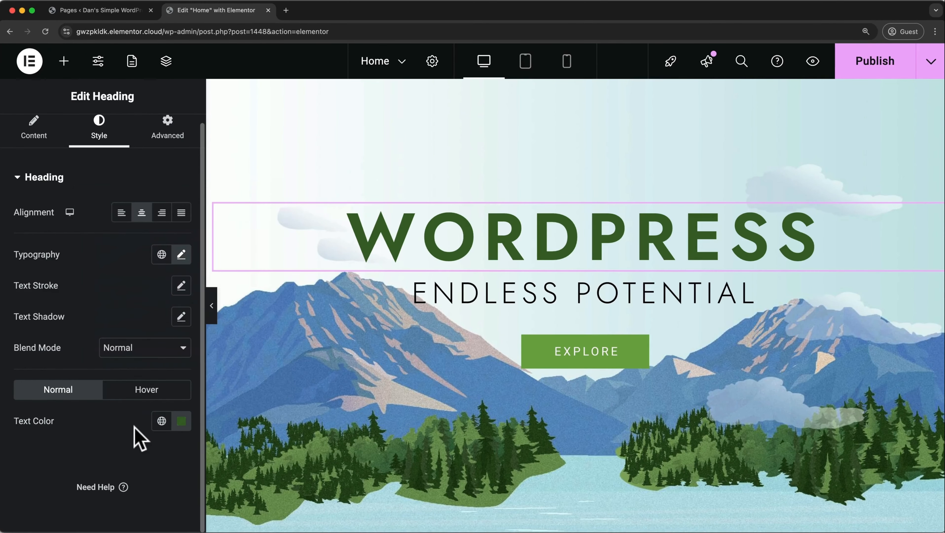
left_click(161, 421)
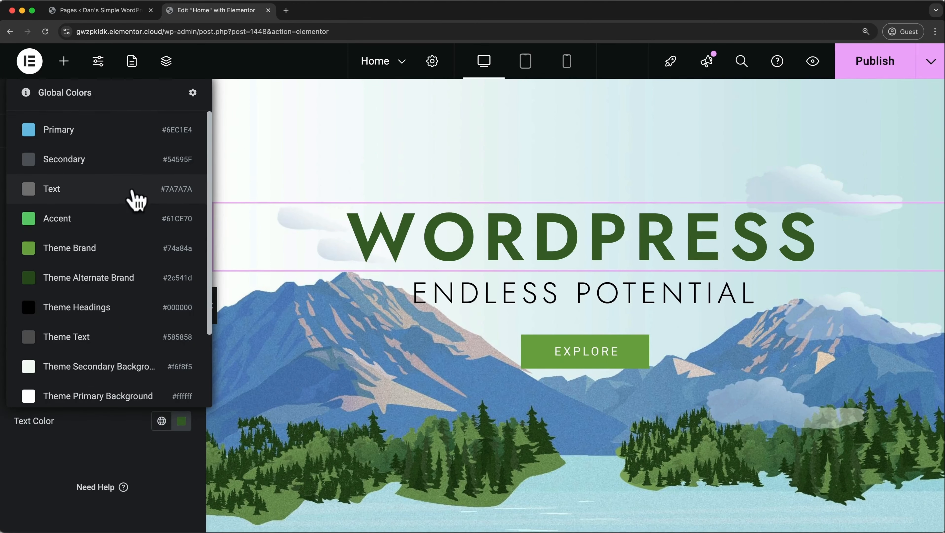
left_click(120, 285)
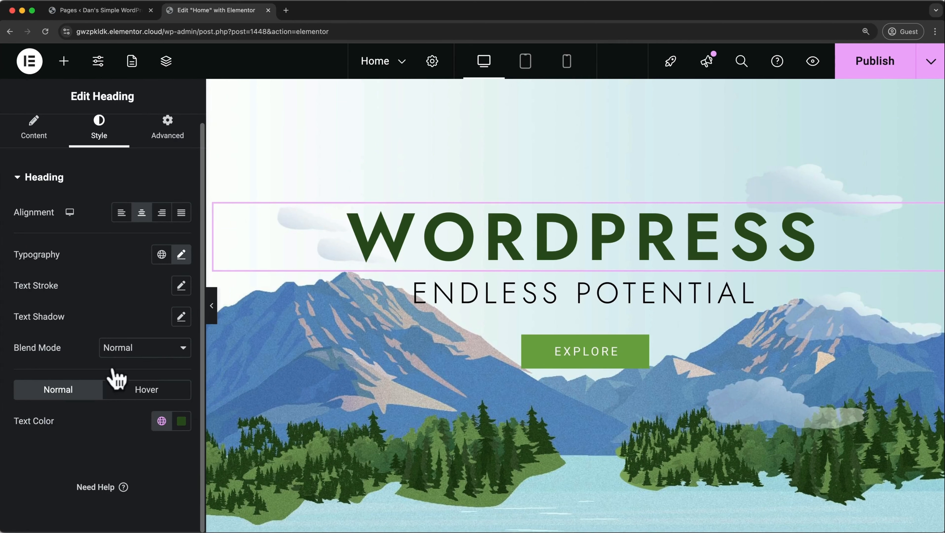
- Show the hero heading's hover style settings and open the style settings of the About Us paragraph
left_click(129, 399)
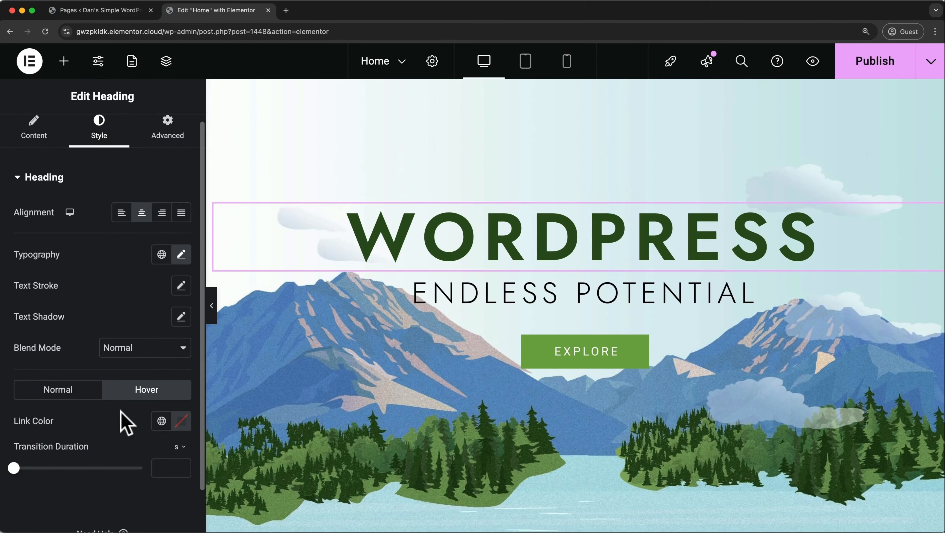
scroll(280, 422, "down", 5)
scroll(281, 423, "down", 10)
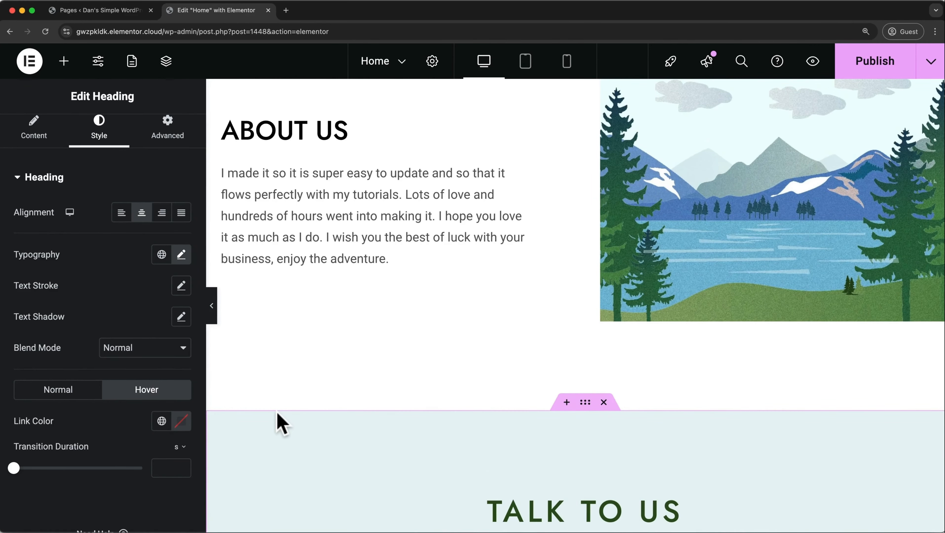
left_click(321, 227)
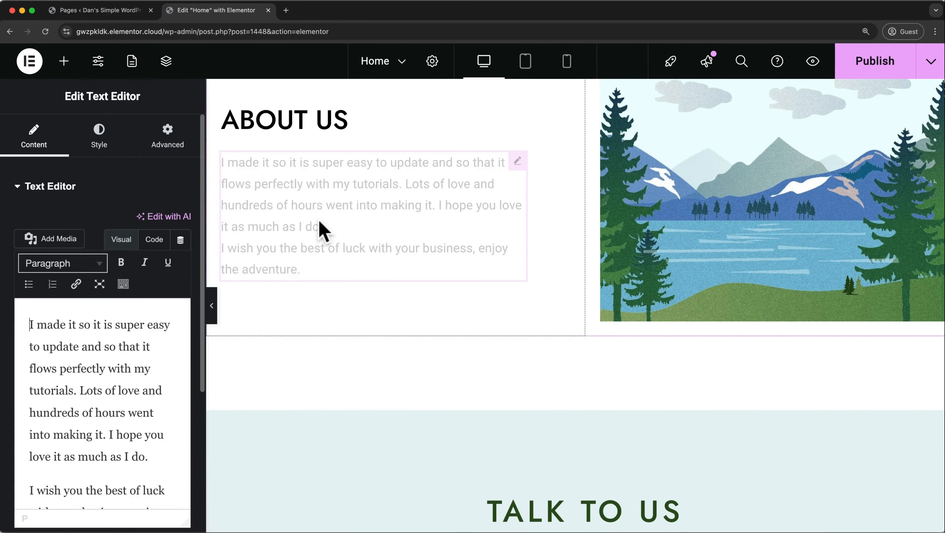
left_click(108, 138)
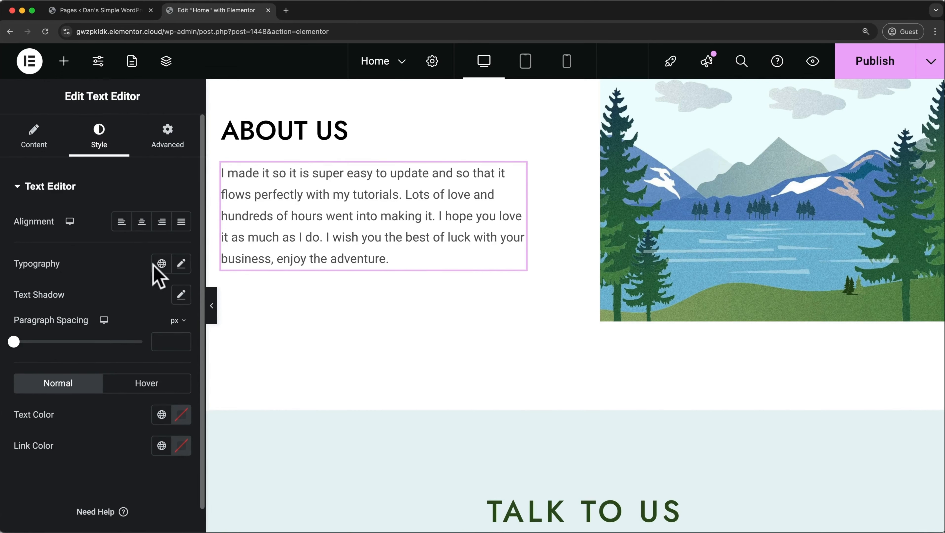
- Try line height 26 px, letter spacing -0.9 px and word spacing 3 px on the About Us paragraph and reset its typography
left_click(185, 272)
scroll(74, 370, "down", 5)
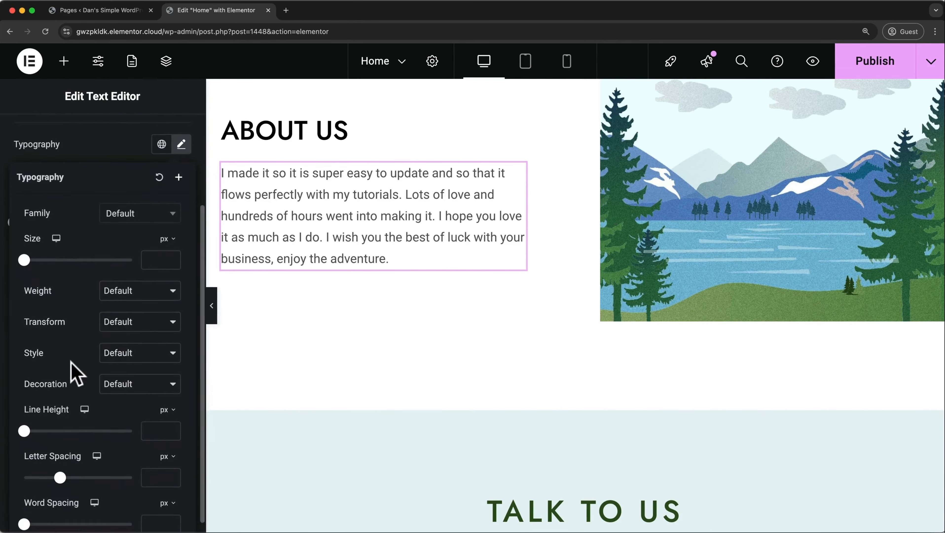
left_click_drag(25, 419, 52, 419)
mouse_move(60, 465)
left_mouse_down()
mouse_move(44, 466)
mouse_move(53, 465)
left_mouse_up()
mouse_move(25, 512)
left_mouse_down()
mouse_move(39, 512)
mouse_move(30, 512)
left_mouse_up()
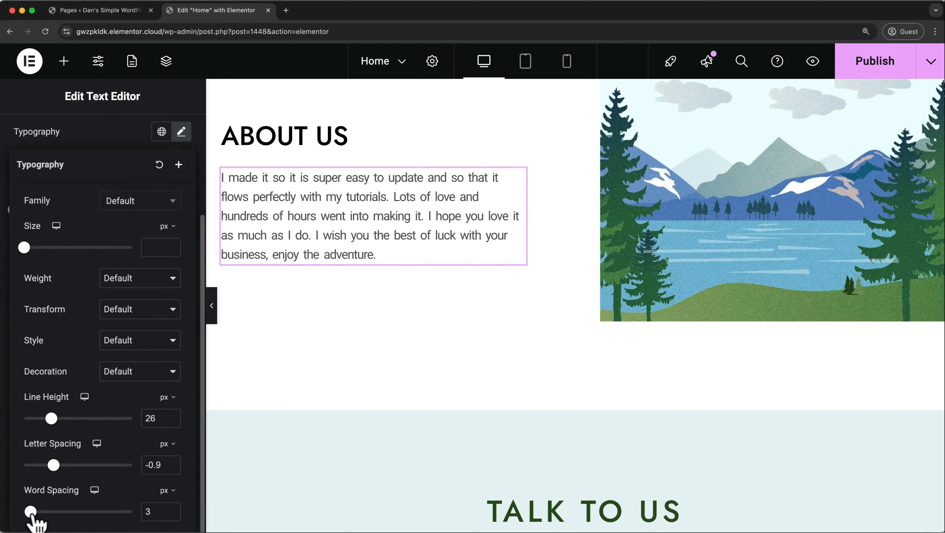
left_click(160, 166)
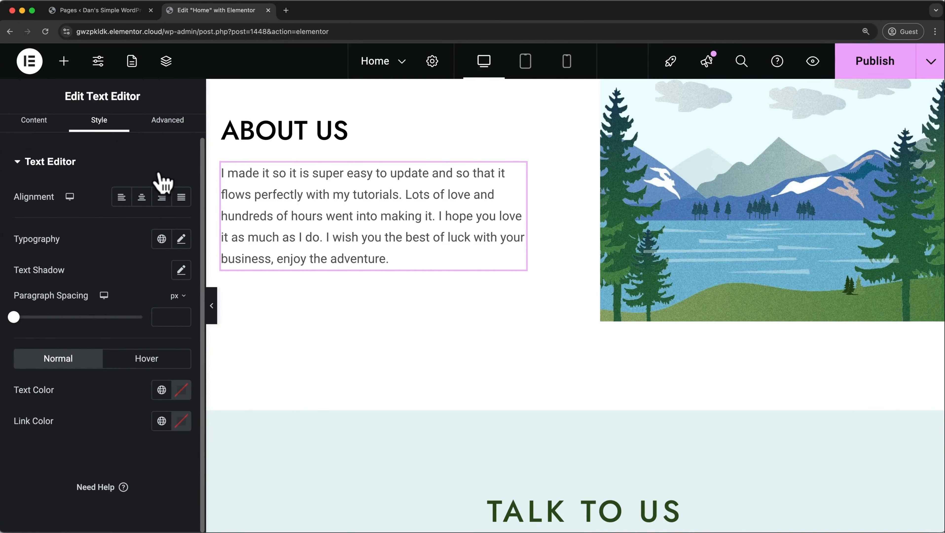
- Show the About Us paragraph's advanced layout settings, including margin and padding
scroll(160, 181, "up", 1)
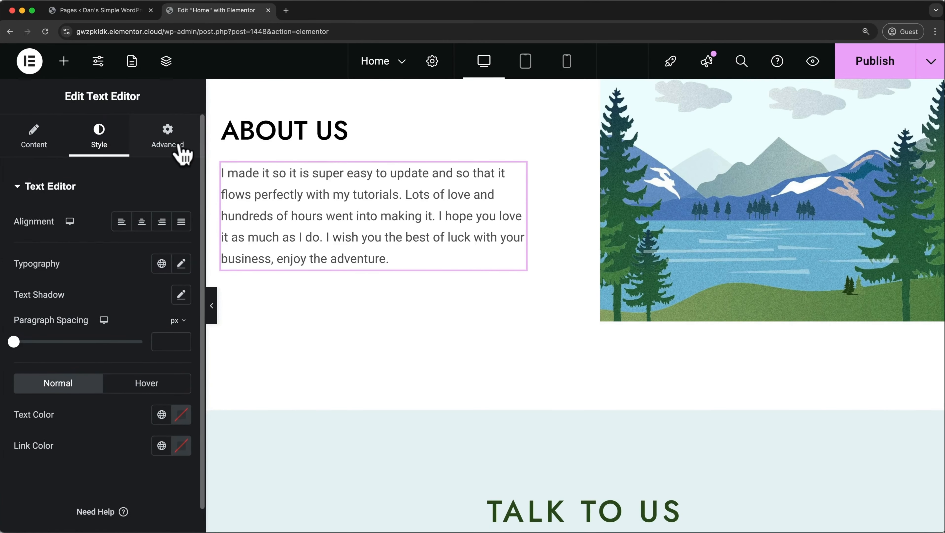
left_click(181, 153)
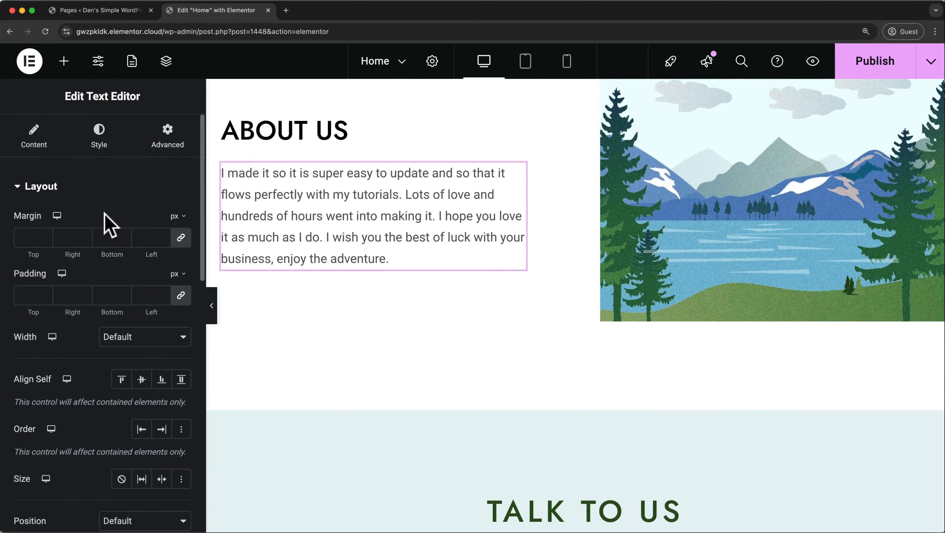
- Delete the hero's Explore button and add a new Button widget beneath the Endless Potential subheading
scroll(327, 217, "up", 10)
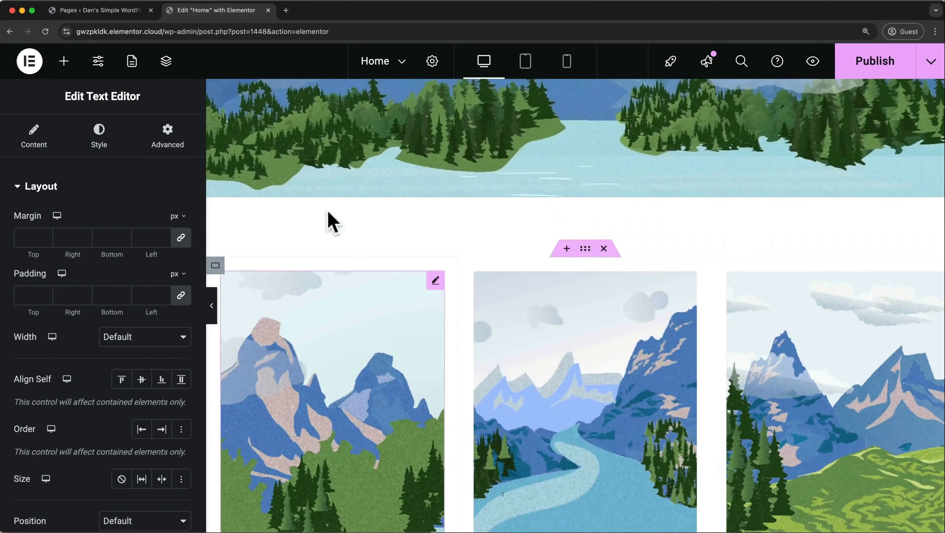
scroll(329, 215, "up", 3)
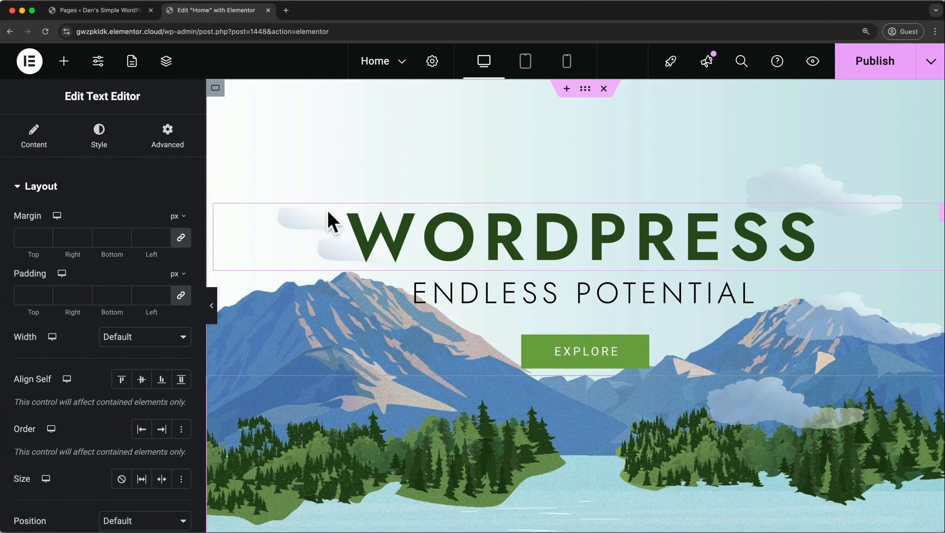
right_click(459, 355)
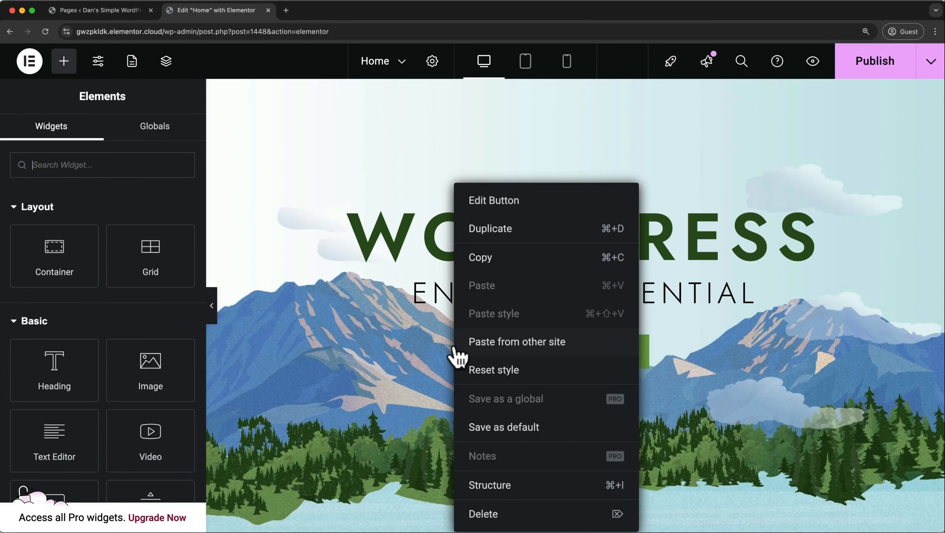
left_click(482, 515)
scroll(141, 387, "down", 5)
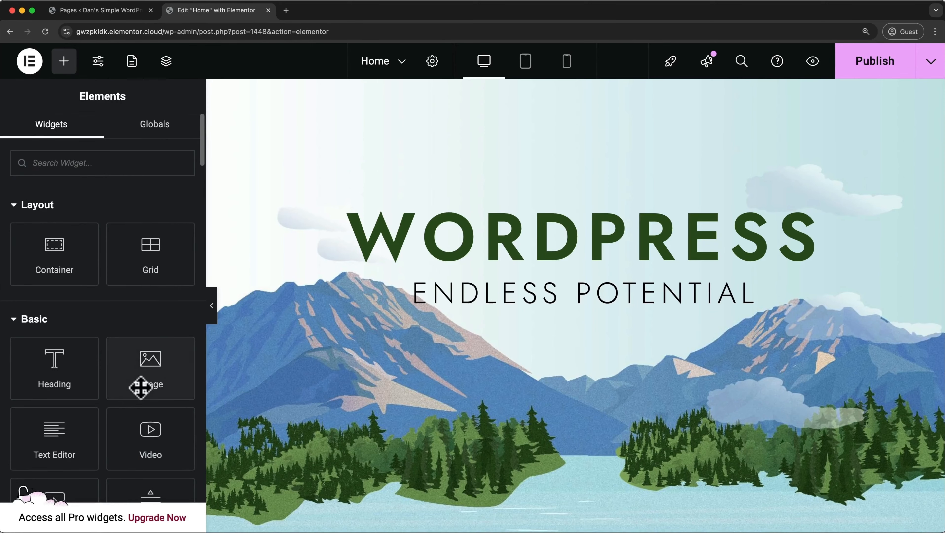
left_click_drag(51, 303, 496, 312)
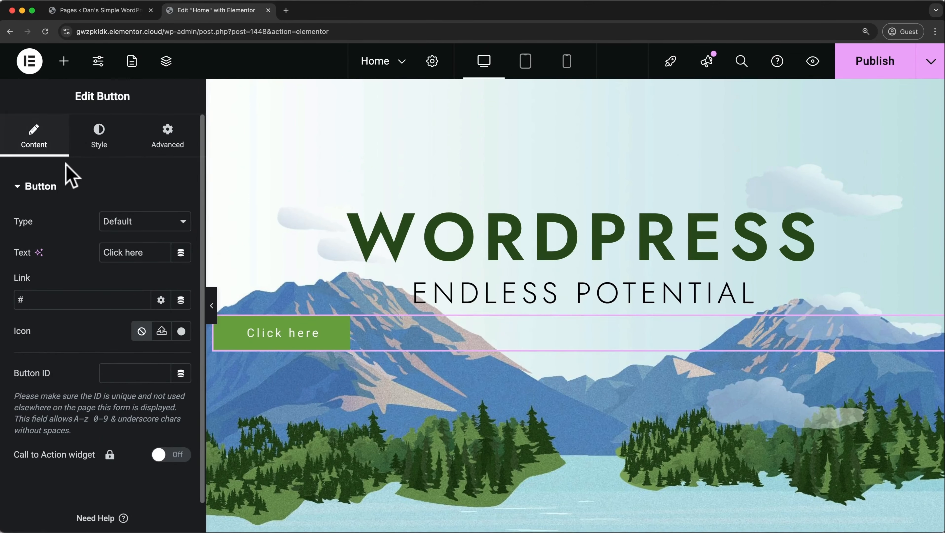
- Review the button types, keep Default and set the new button's text to "Get WordPress"
left_click(158, 225)
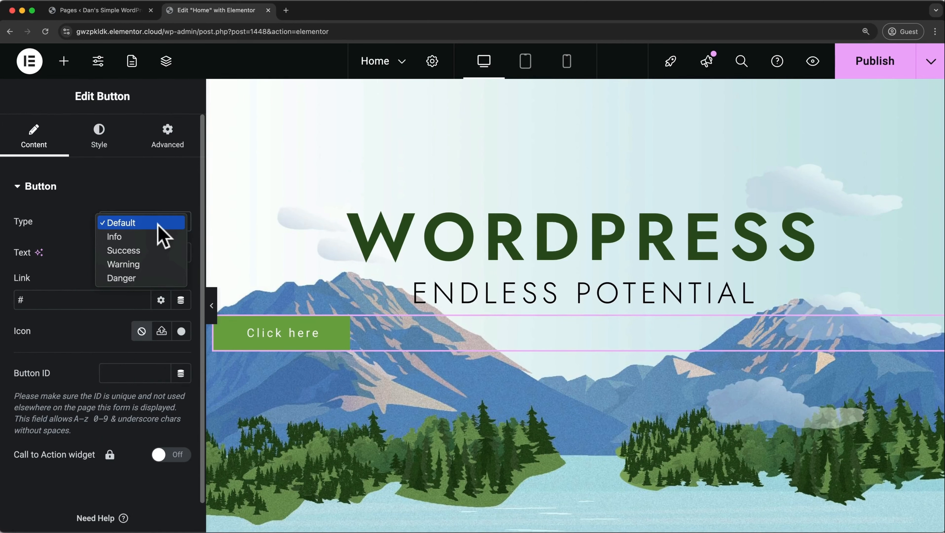
left_click(158, 225)
left_click(148, 250)
key("shift+alt+Left")
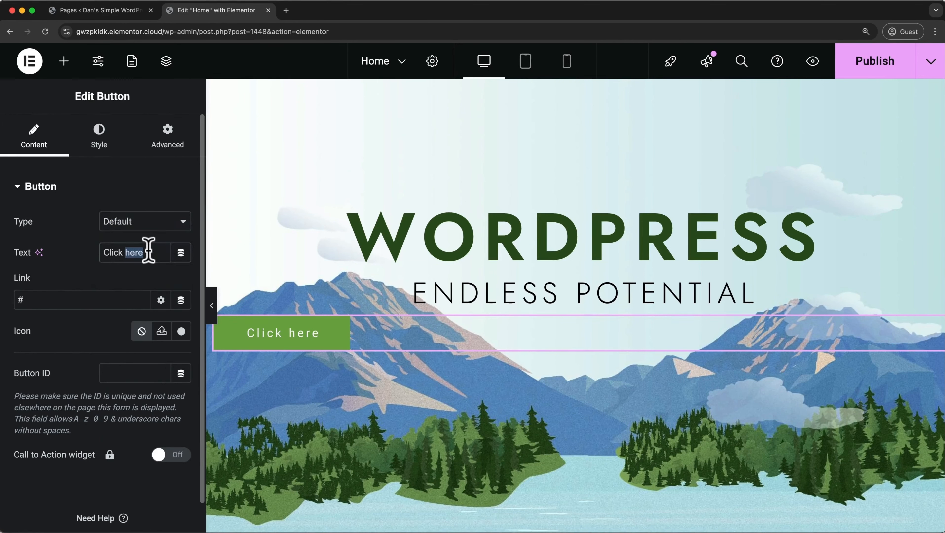
key("shift+alt+Left")
type("Get Word")
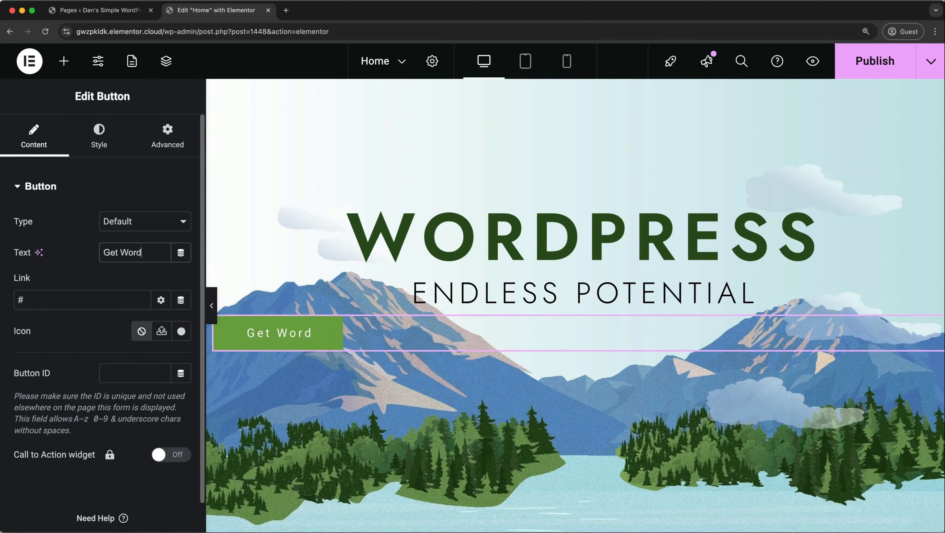
type("Press")
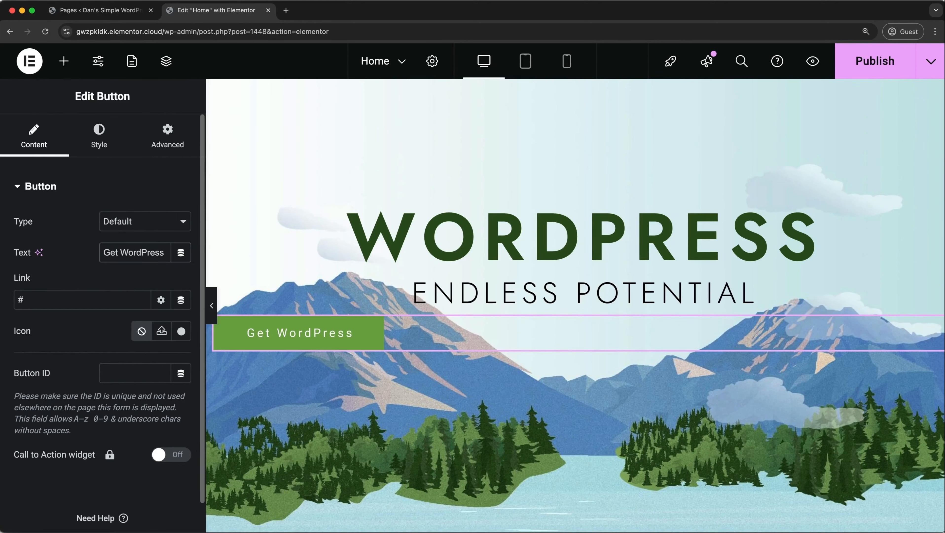
- Replace the button's # link with a link to the site's Contact page
left_click(79, 292)
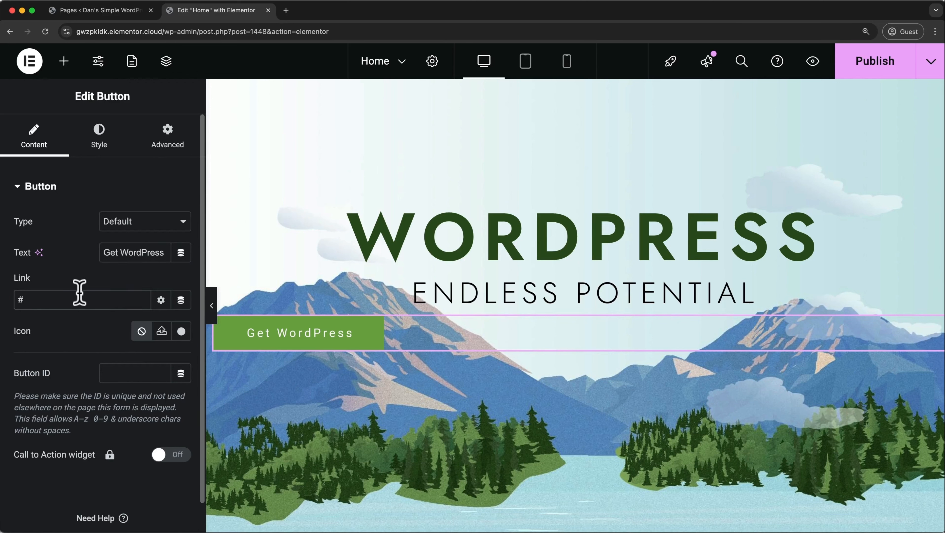
type("contact")
key("Delete")
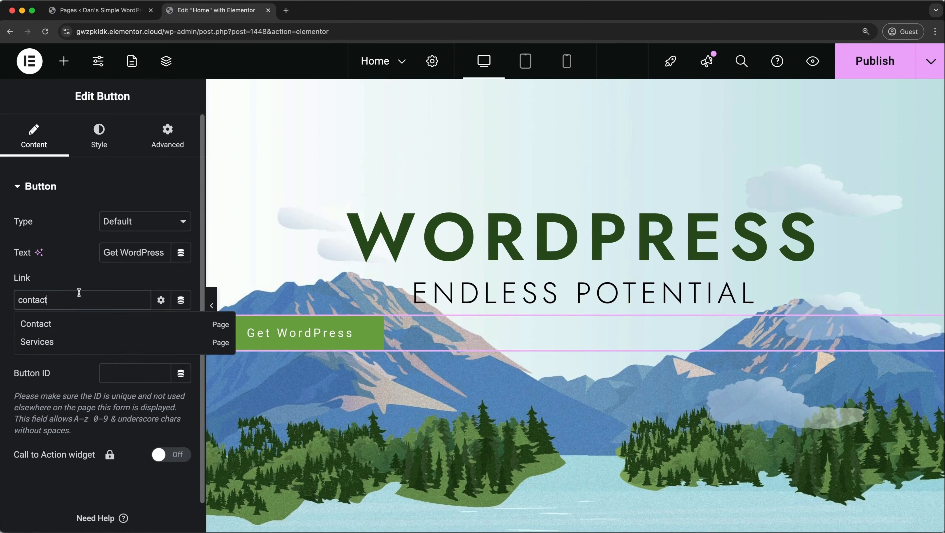
left_click(75, 325)
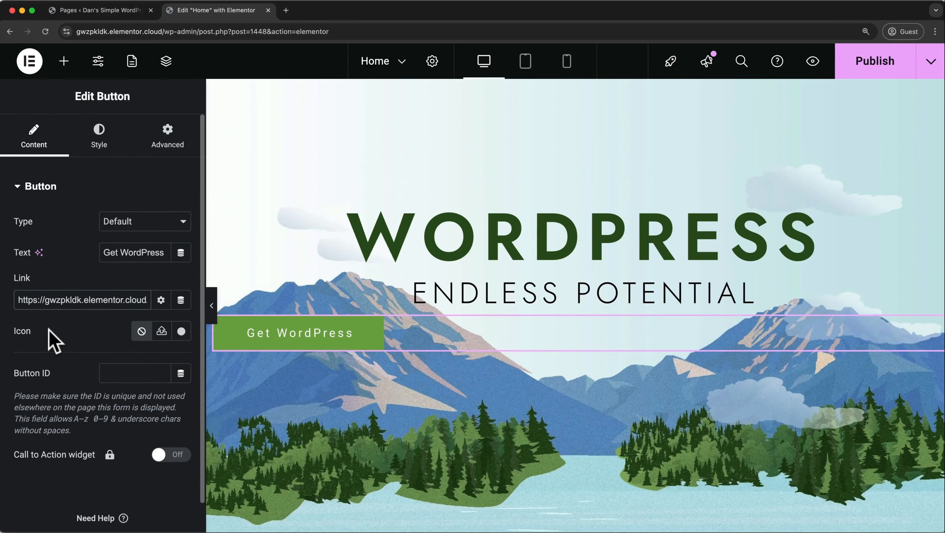
- Search the Font Awesome - Brands icons for "wordpres" and insert the first WordPress icon into the button
left_click(181, 331)
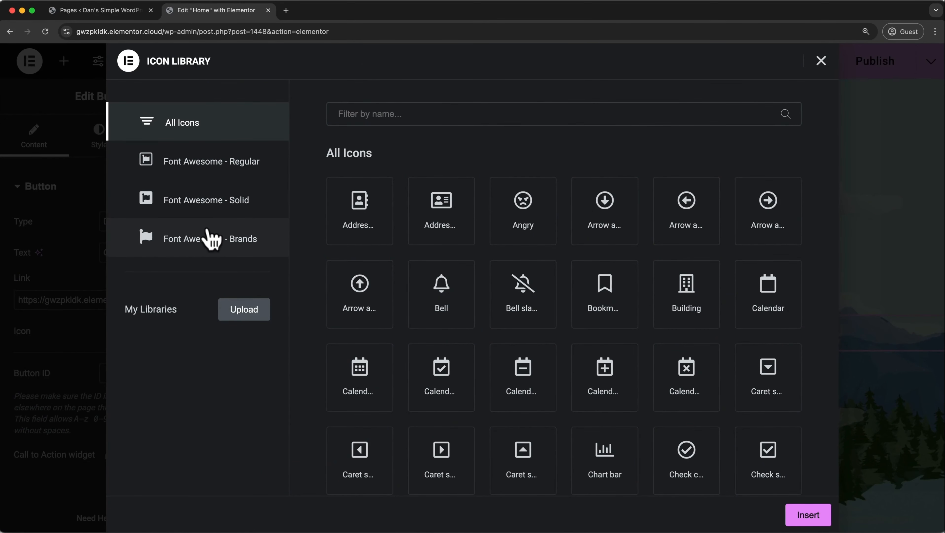
left_click(196, 255)
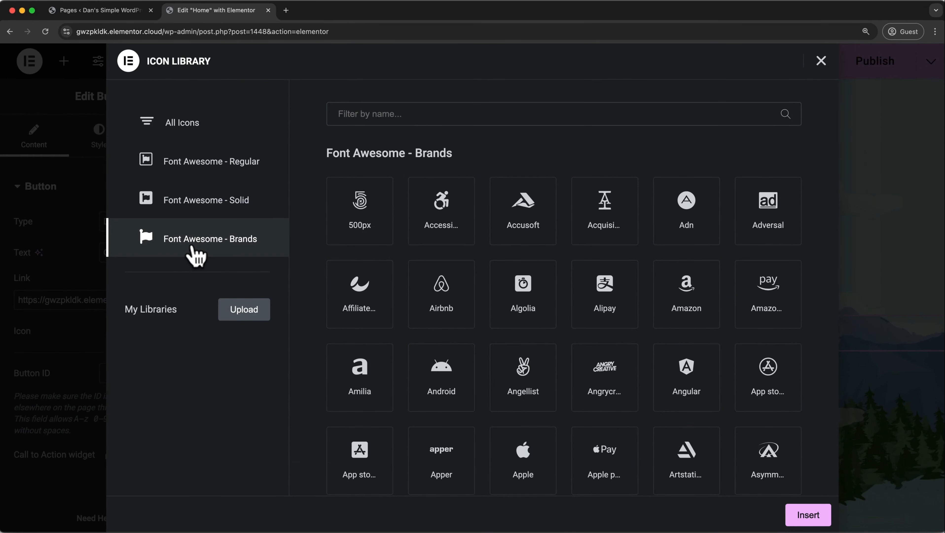
left_click(337, 112)
type("worp")
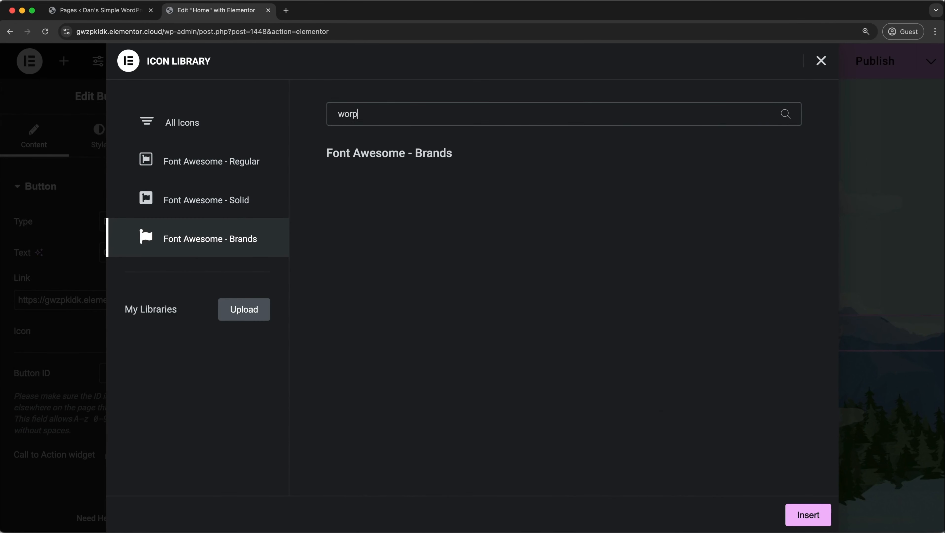
key("BackSpace")
type("dpres")
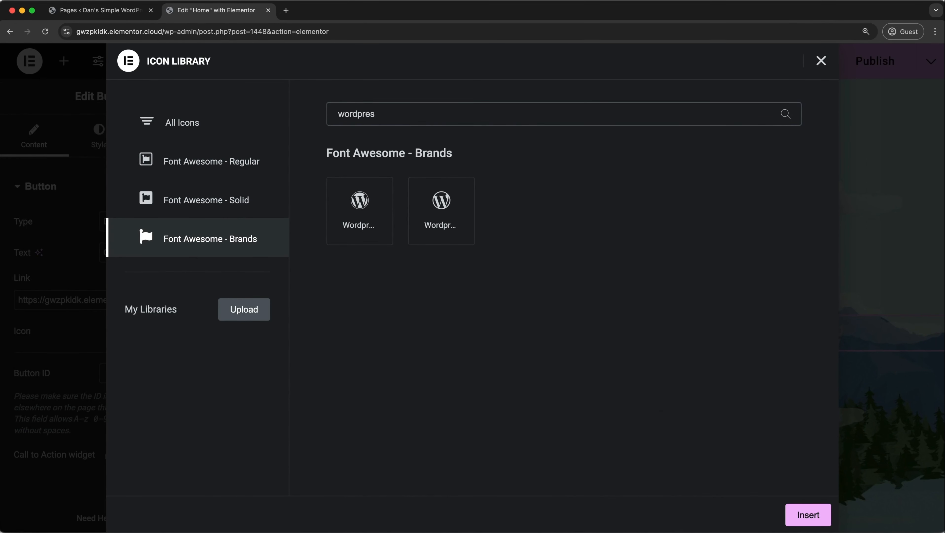
left_click(338, 226)
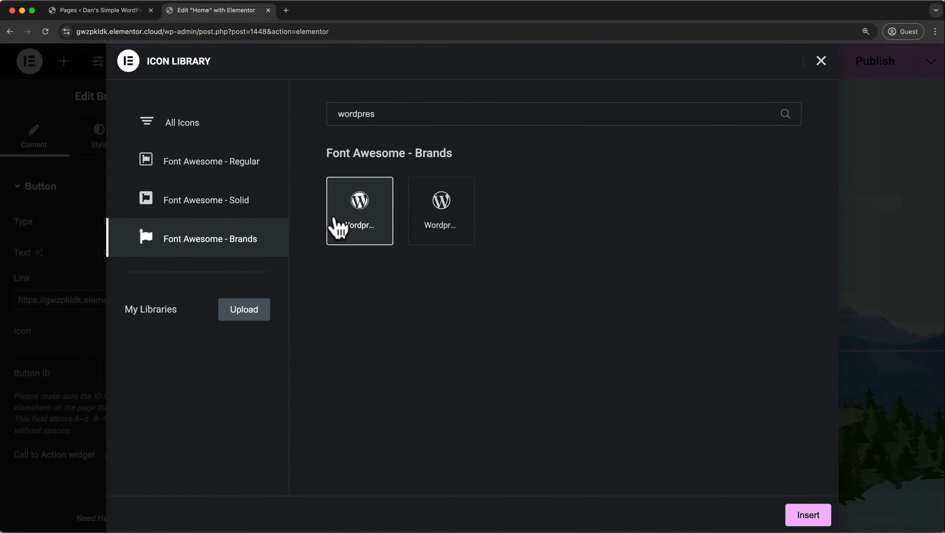
left_click(803, 517)
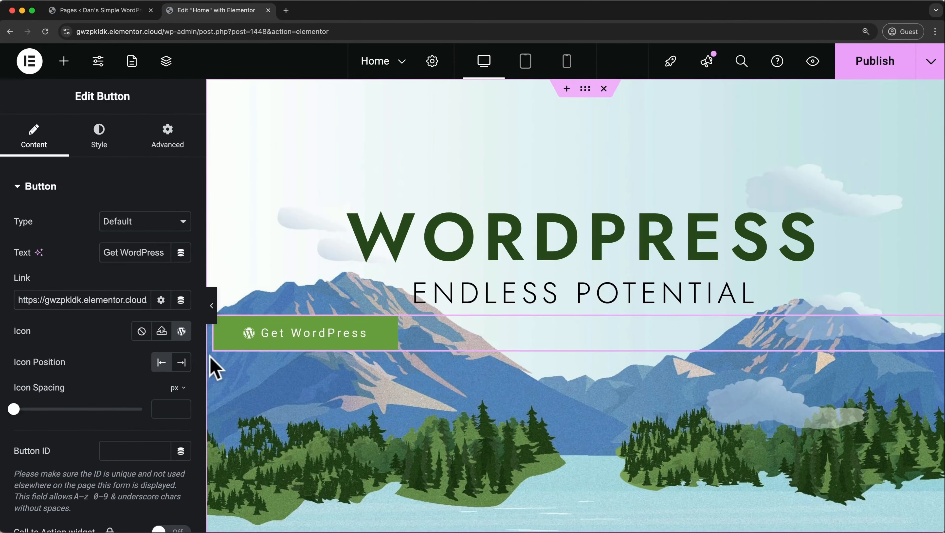
- Compare the button's icon positions, set the icon spacing to 7 px and place the icon at the End
left_click(182, 362)
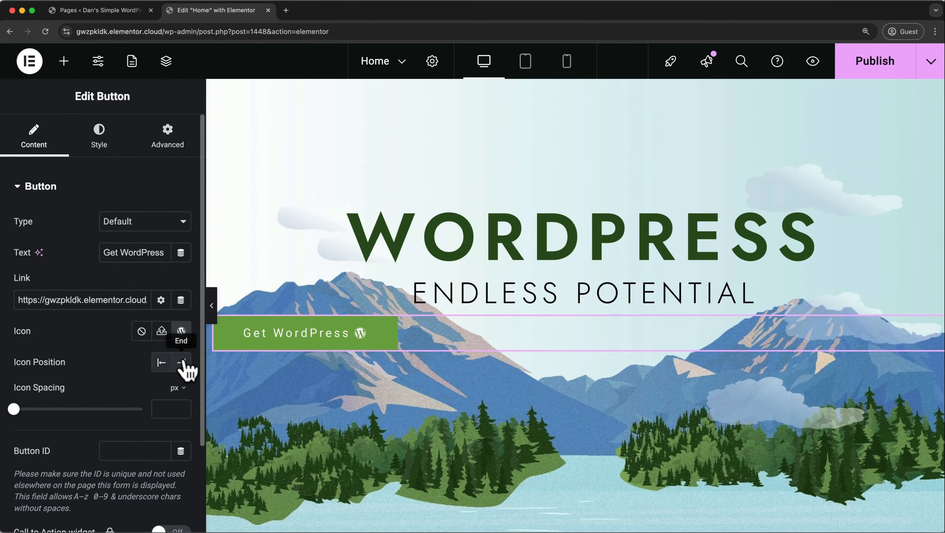
left_click(166, 362)
mouse_move(14, 409)
left_mouse_down()
mouse_move(41, 409)
mouse_move(32, 409)
left_mouse_up()
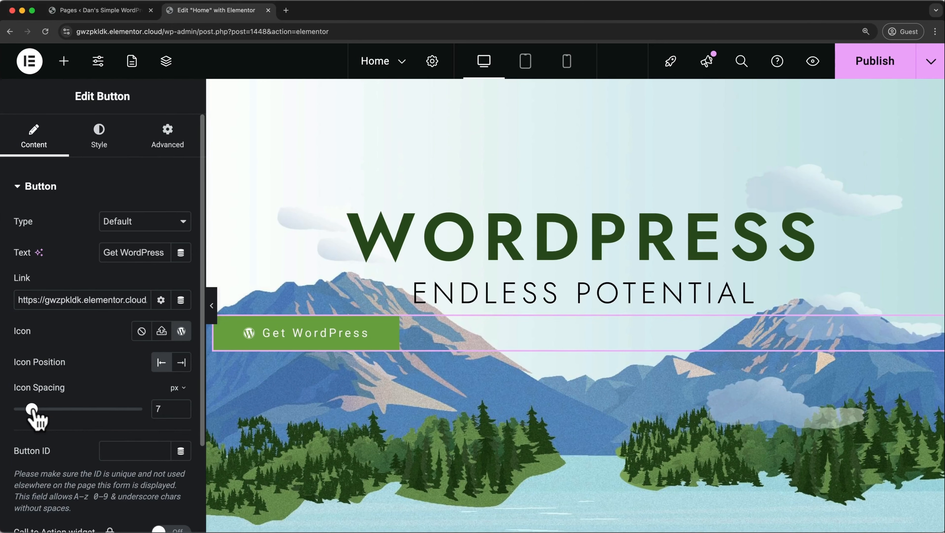
left_click(179, 363)
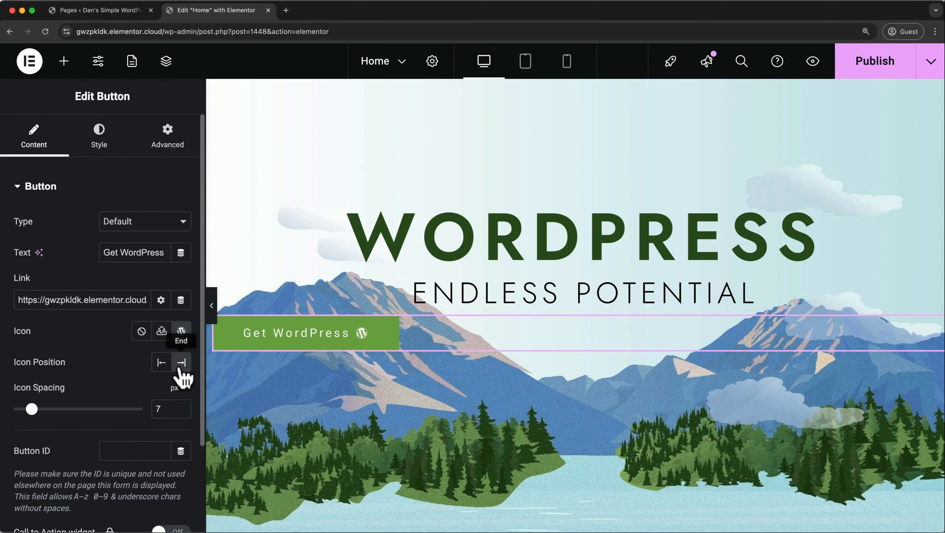
- Set the Get WordPress button's position to Center in its style settings
left_click(99, 142)
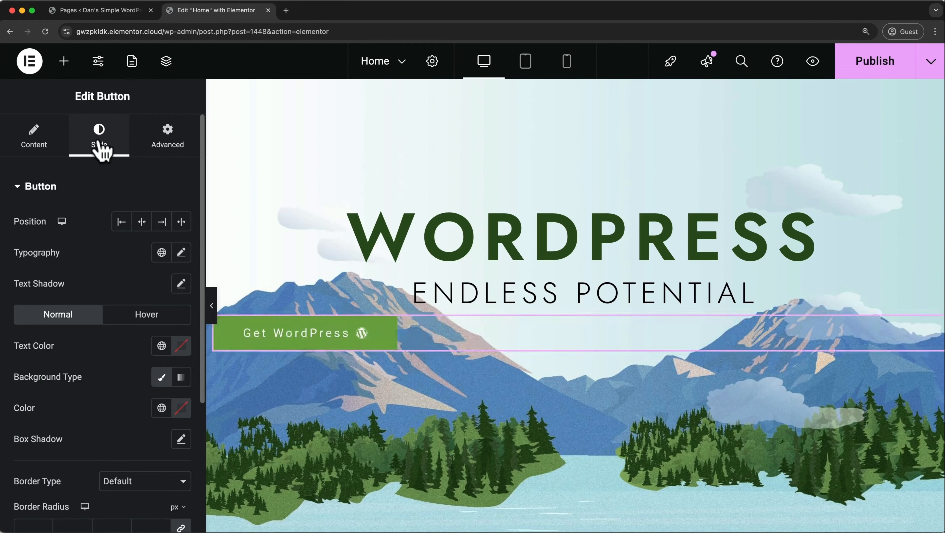
left_click(143, 224)
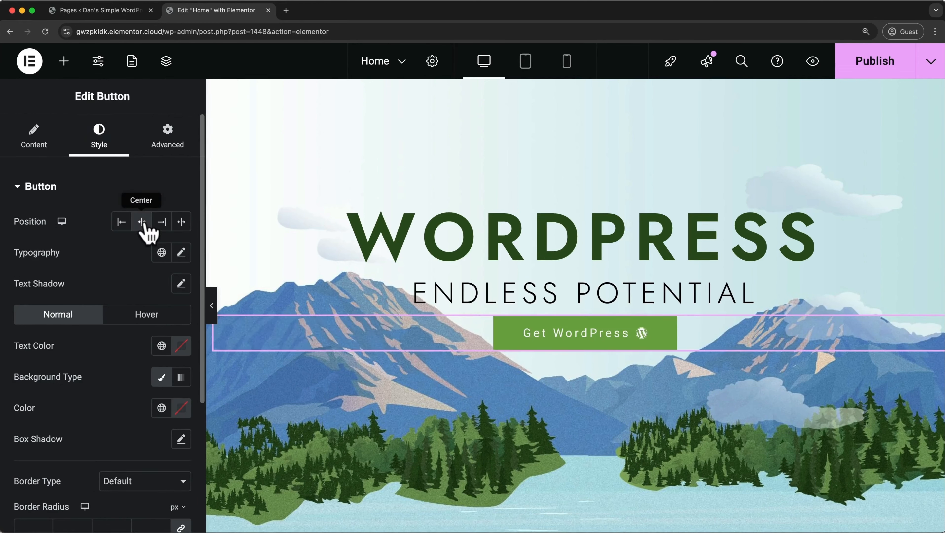
- Set the Get WordPress button's typography to Arial, size 25 px, weight 700 (Bold)
left_click(182, 253)
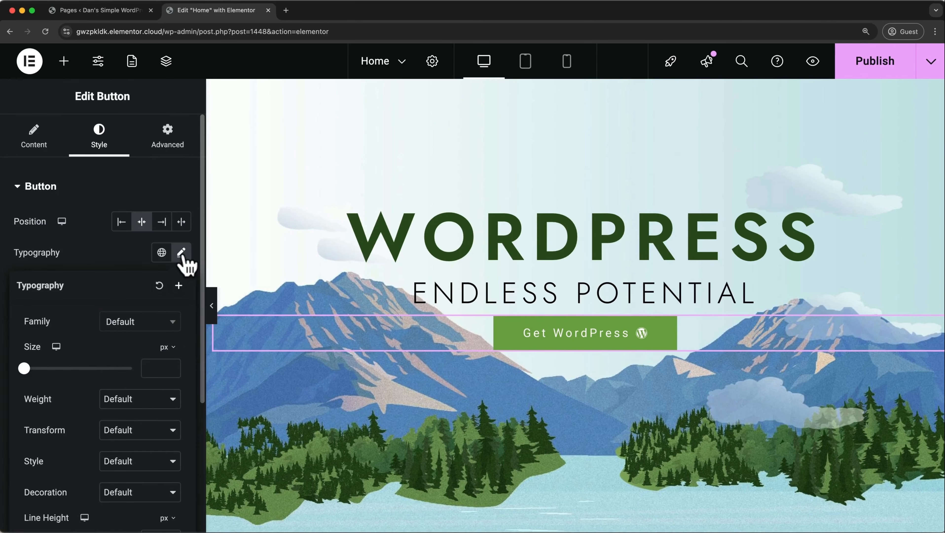
left_click(173, 322)
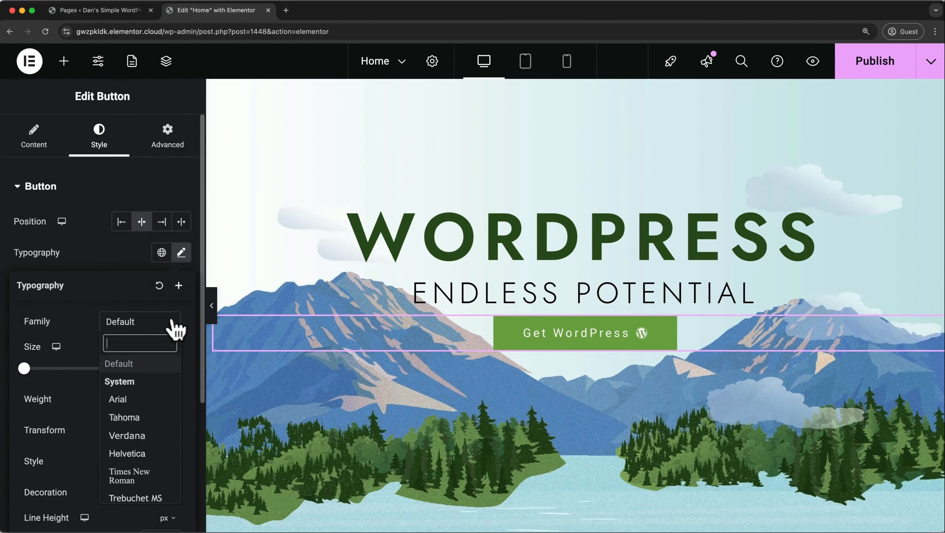
left_click(117, 399)
left_click_drag(24, 368, 37, 368)
left_click(154, 399)
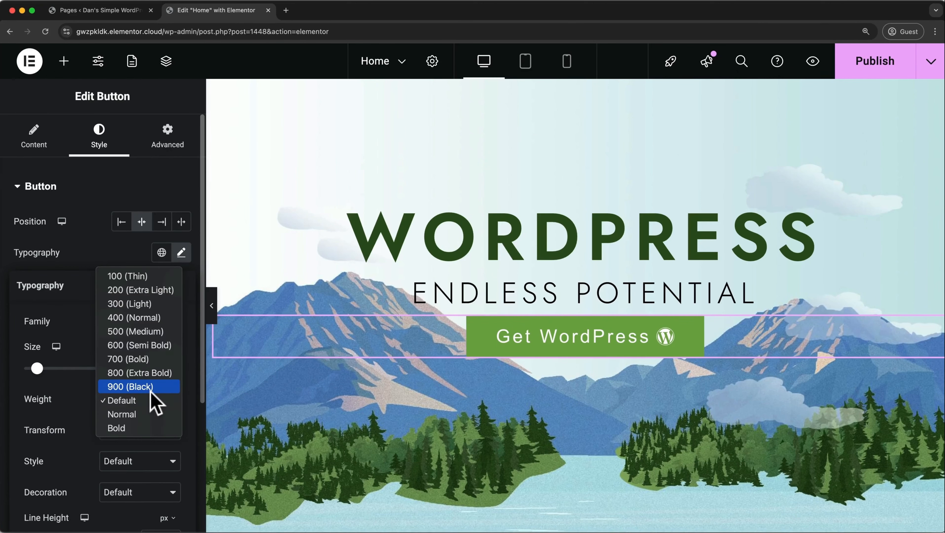
left_click(151, 360)
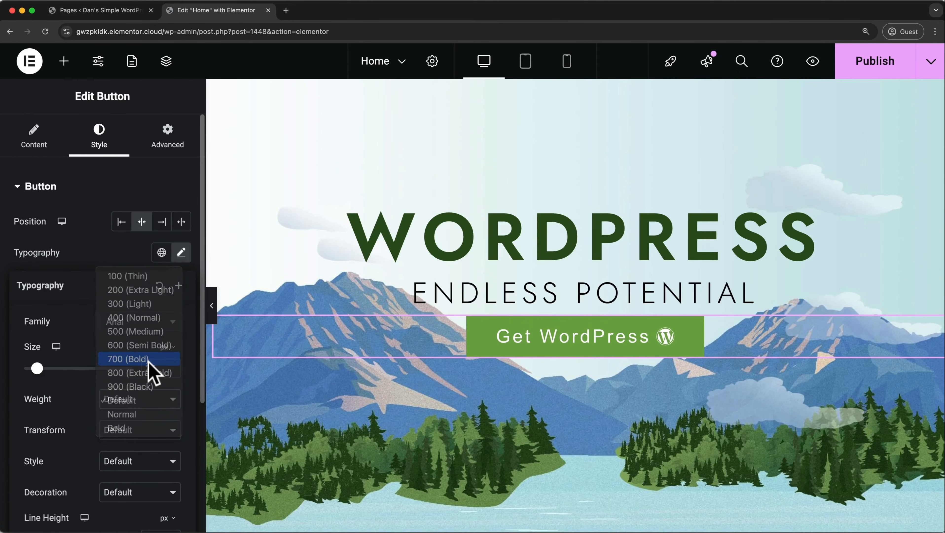
- Tighten the button text's letter spacing to -0.4 px and close the typography settings
scroll(149, 364, "down", 5)
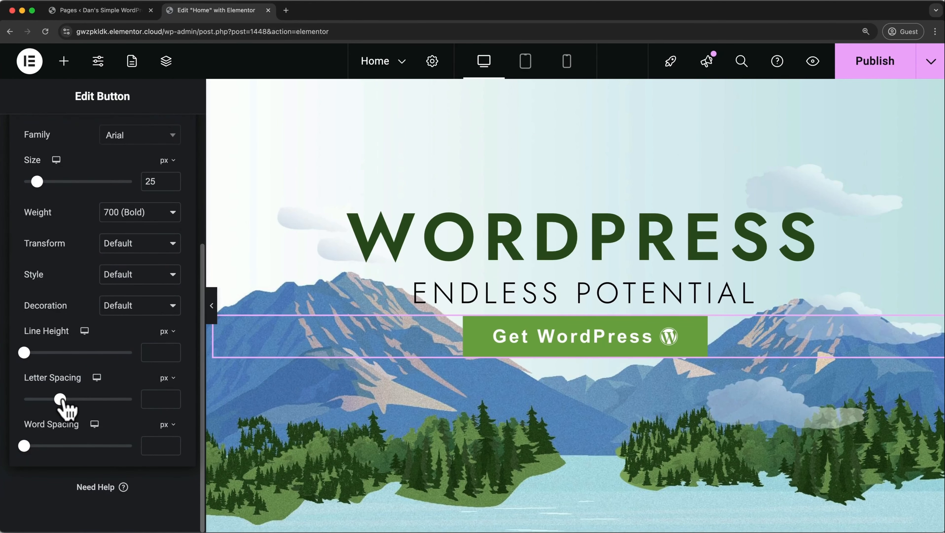
left_click_drag(60, 399, 57, 399)
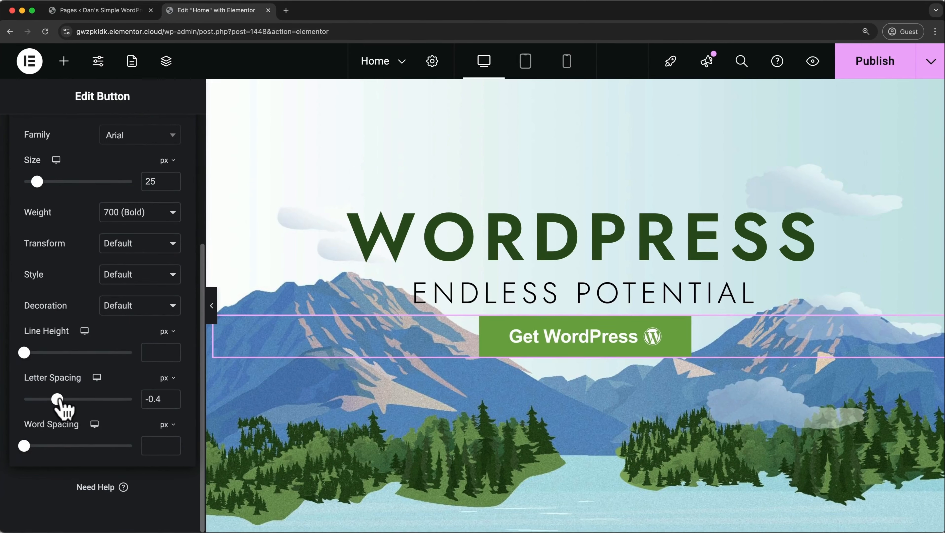
scroll(59, 399, "up", 5)
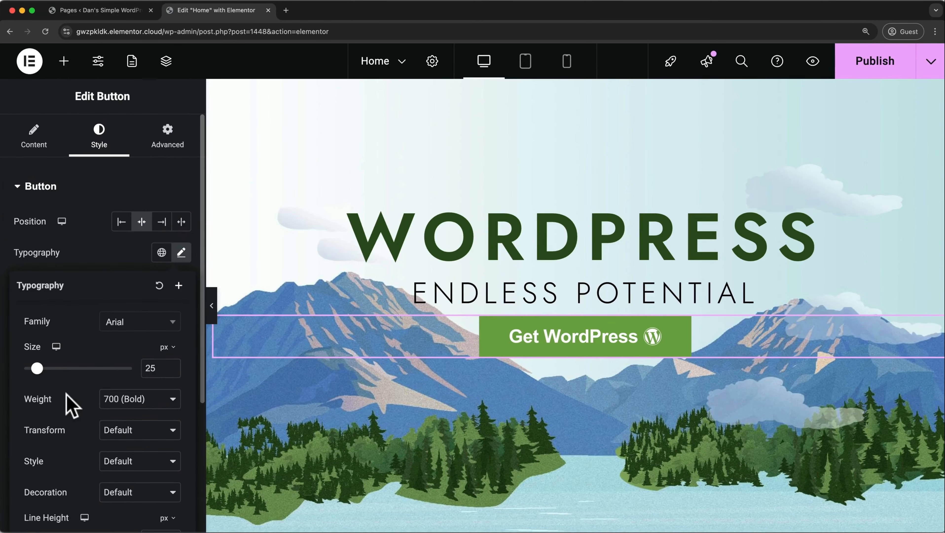
left_click(180, 257)
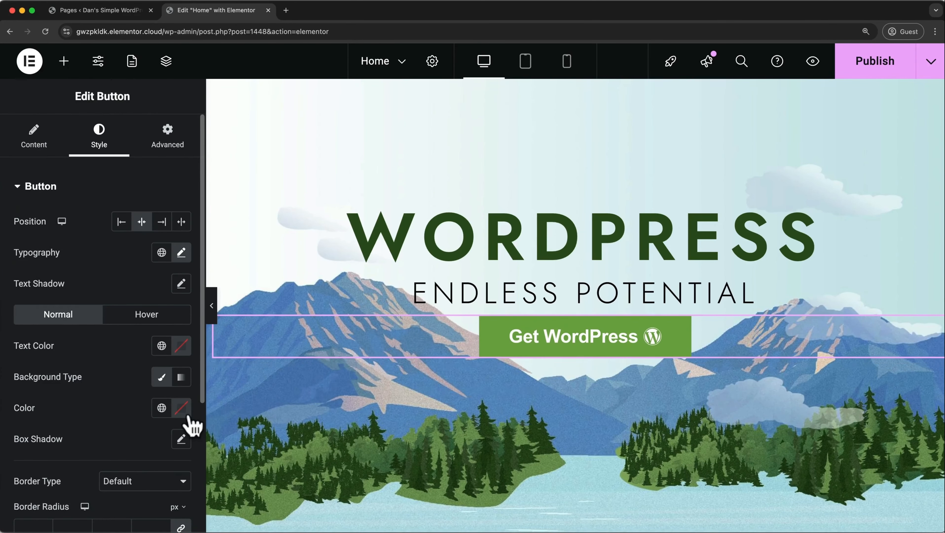
- Try the dark custom color #361A1A as the button's background
left_click(182, 408)
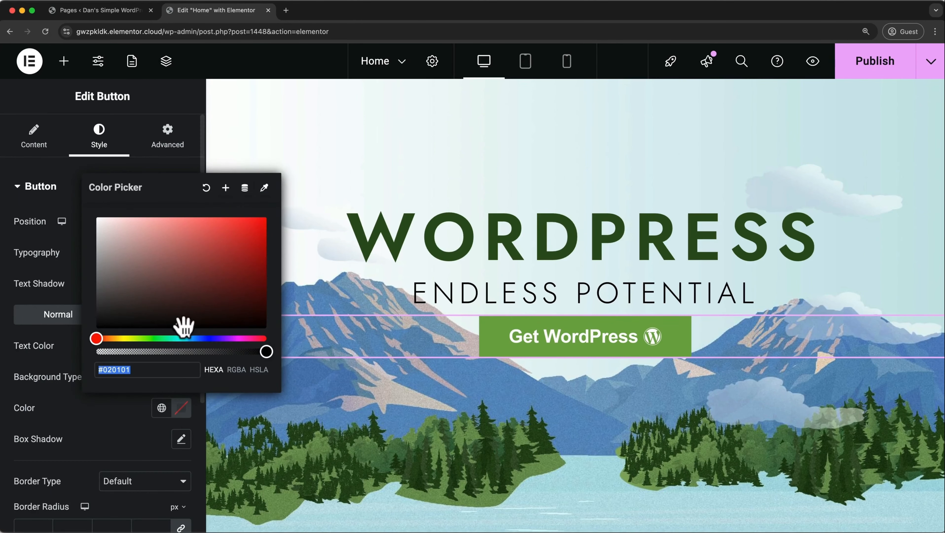
left_click_drag(181, 327, 186, 302)
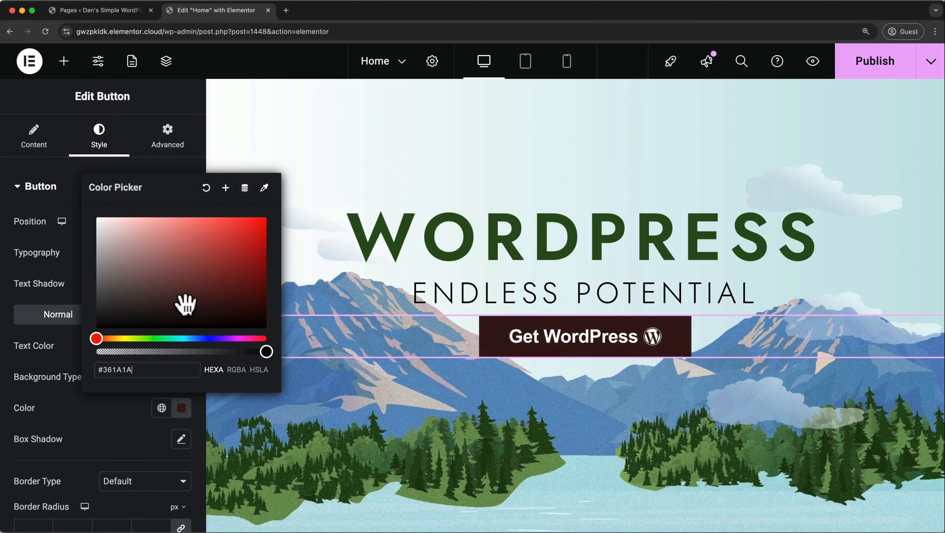
left_click(121, 410)
- Apply the global Accent color to the button's background
left_click(161, 410)
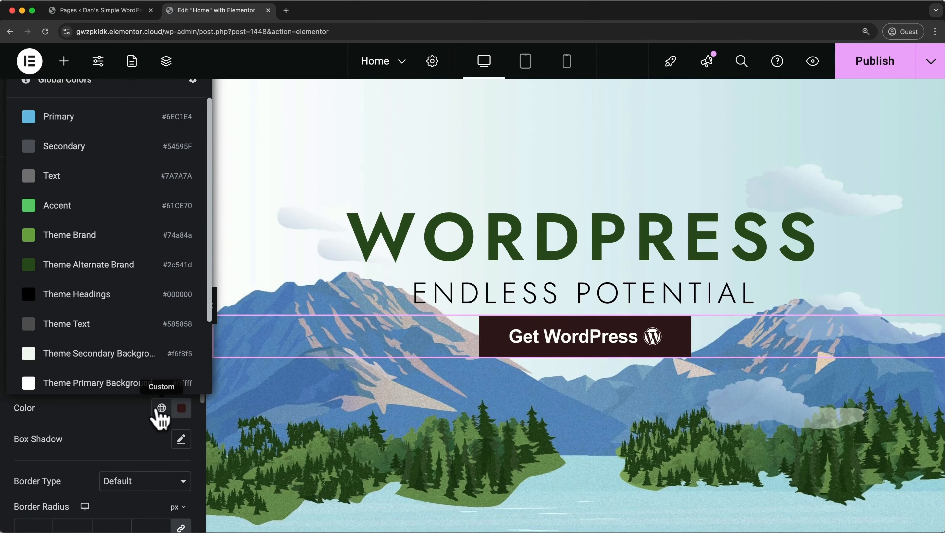
left_click(106, 212)
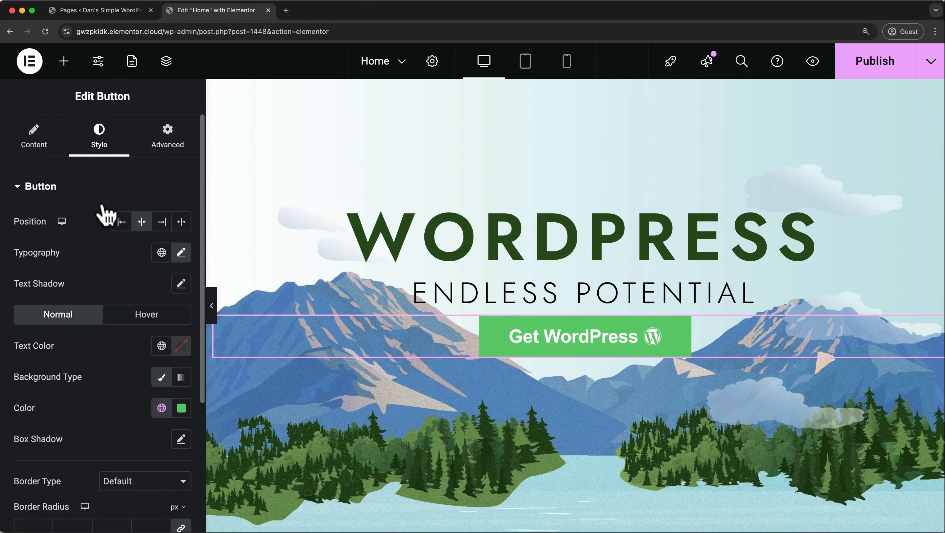
- Add a box shadow to the button with spread -3, blur 8 and color rgba(0, 0, 0, 0.25)
left_click(182, 439)
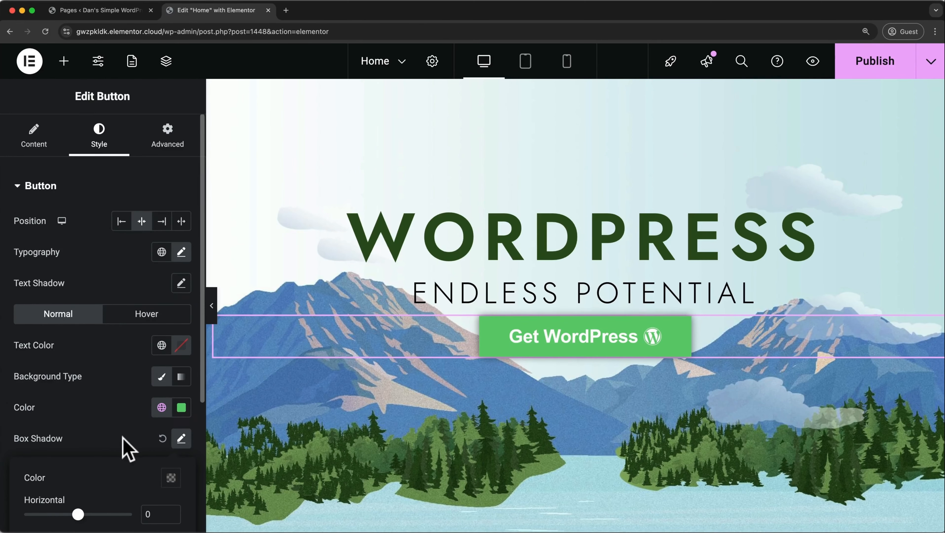
scroll(123, 439, "down", 5)
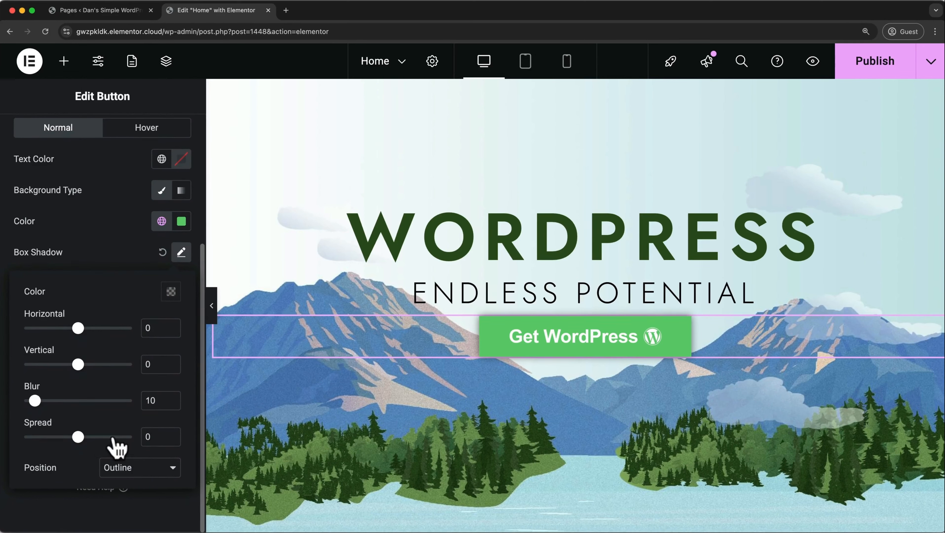
left_click_drag(78, 438, 76, 437)
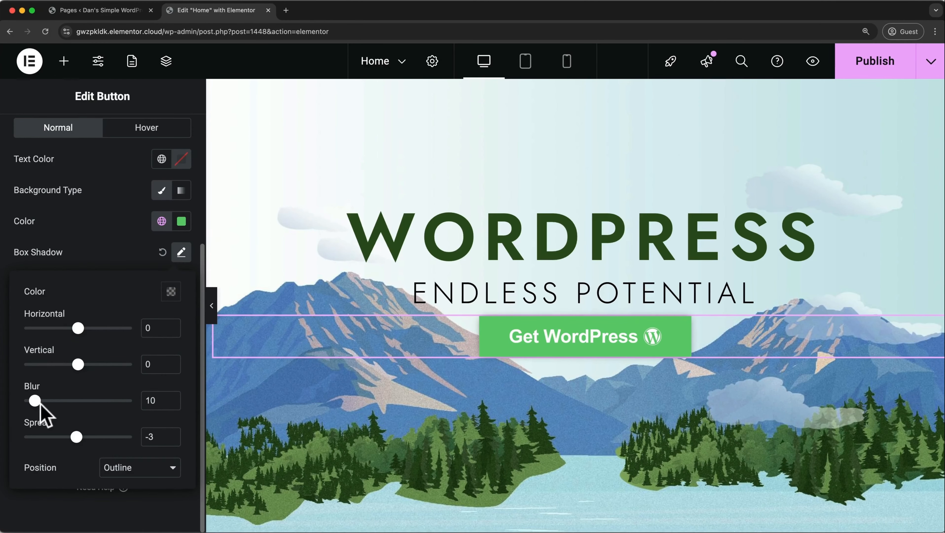
mouse_move(35, 401)
left_mouse_down()
mouse_move(46, 400)
mouse_move(33, 400)
left_mouse_up()
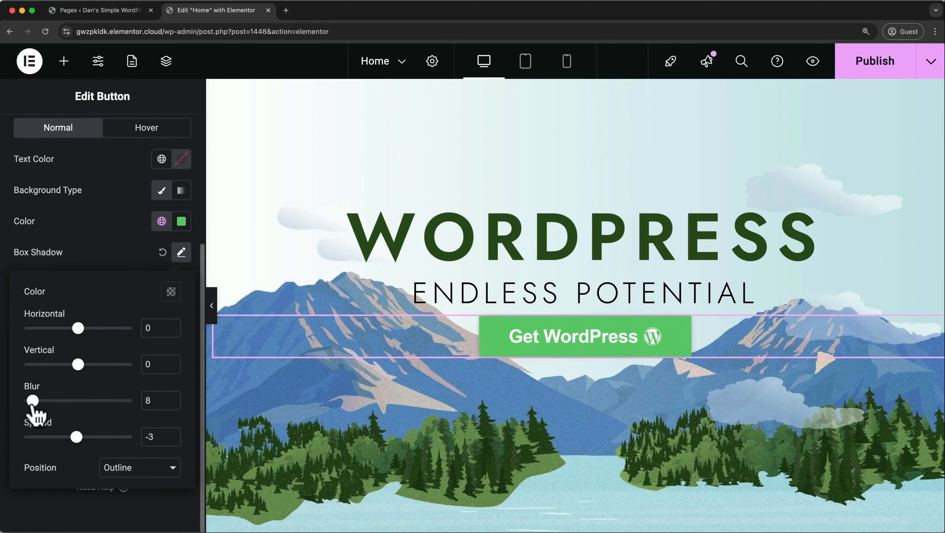
left_click(170, 292)
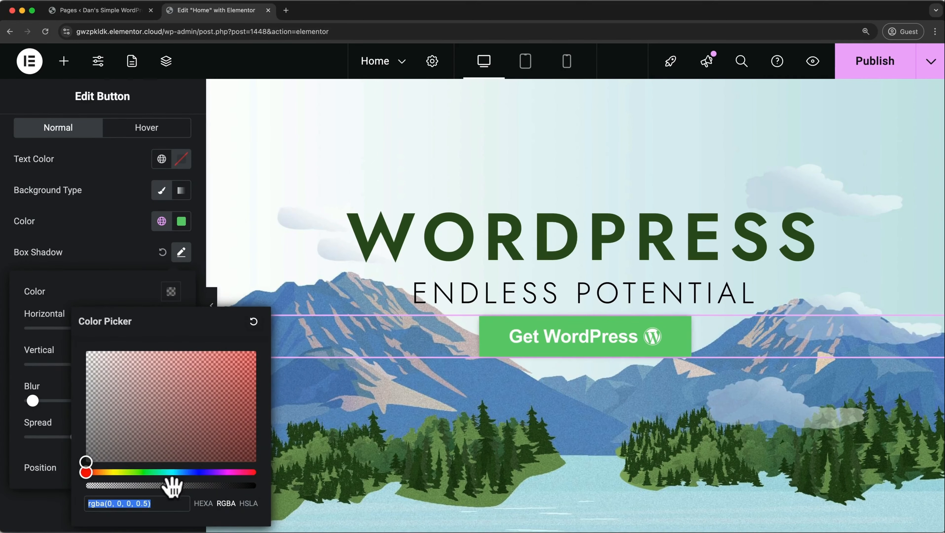
left_click_drag(172, 487, 128, 483)
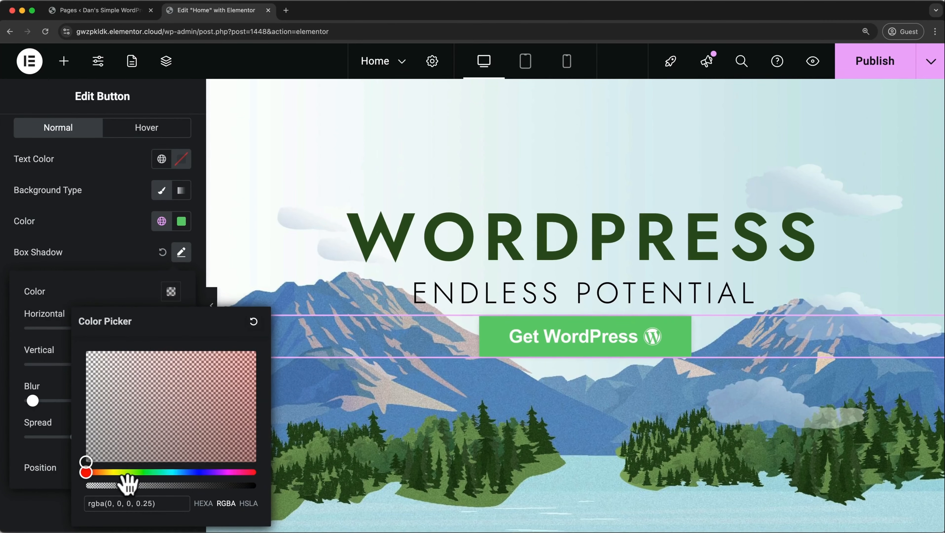
left_click(131, 285)
left_click(180, 256)
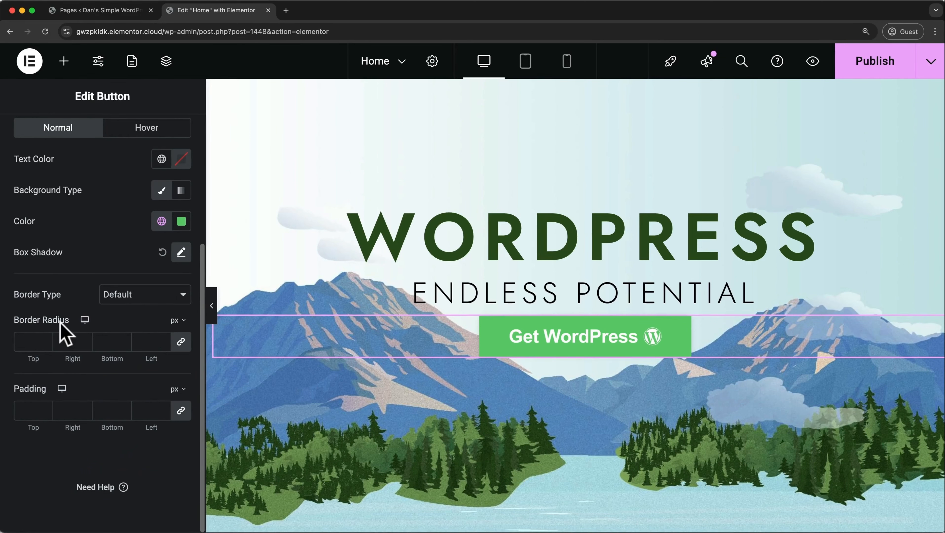
- Try out different border radius values on the button and settle on 5 px for all four corners
left_click(36, 340)
type("1")
key("Up")
key("Up")
key("Up")
key("Up")
key("Up")
key("Up")
key("Up")
key("Up")
key("Up")
key("Up")
key("Up")
key("Up")
key("Up")
key("Up")
key("Up")
key("Up")
key("Up")
key("Up")
key("Up")
key("Up")
key("Down")
key("Down")
key("Down")
key("Down")
key("Down")
left_click(180, 343)
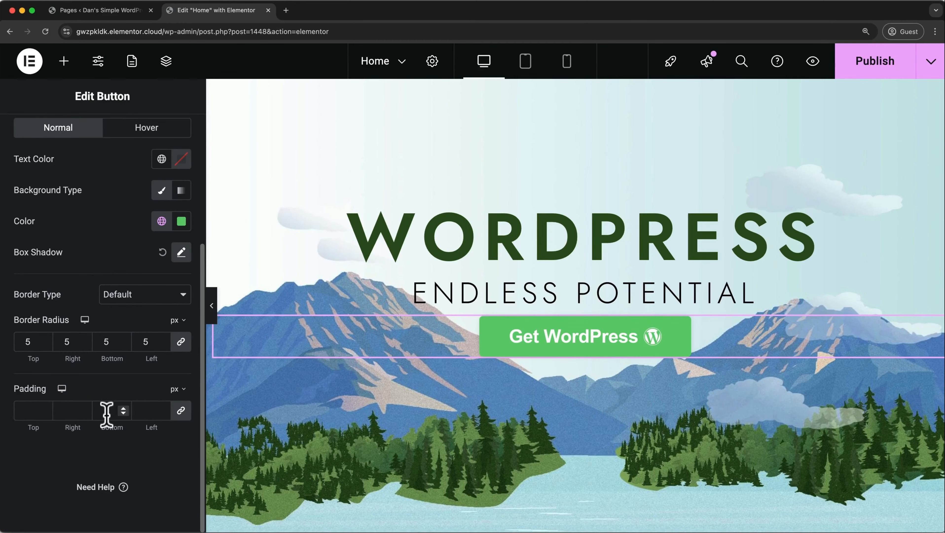
- Unlink the button's padding values and set 15 px at top and bottom and 25 px at right and left
left_click(181, 414)
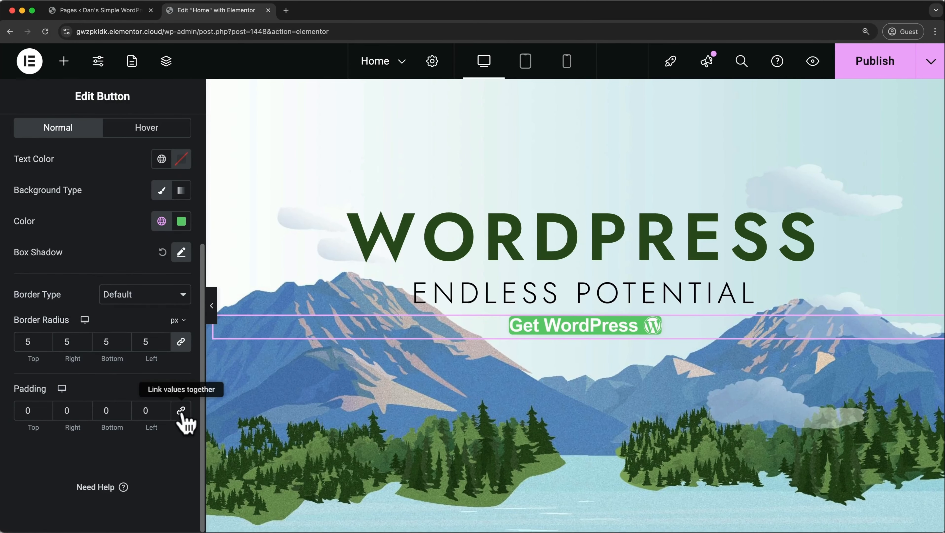
left_click(32, 411)
type("15")
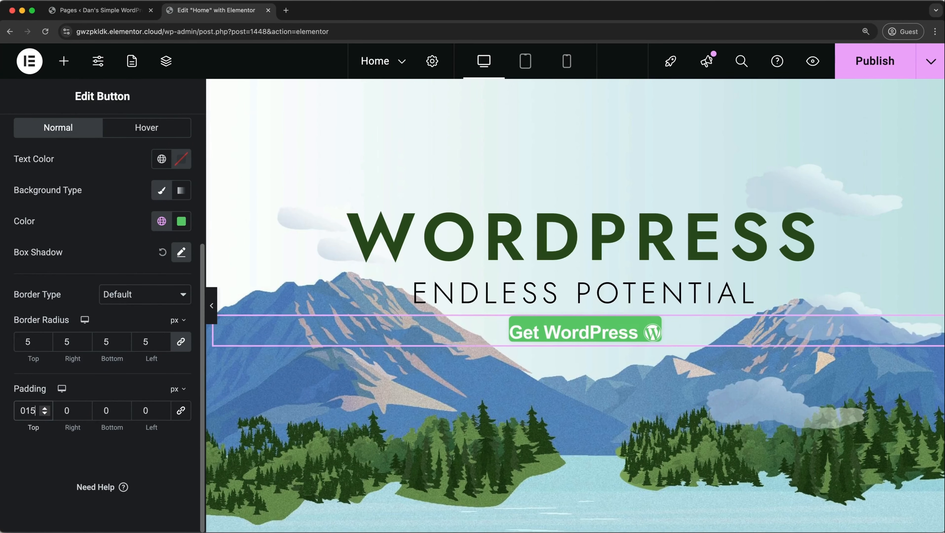
left_click(110, 410)
type("15")
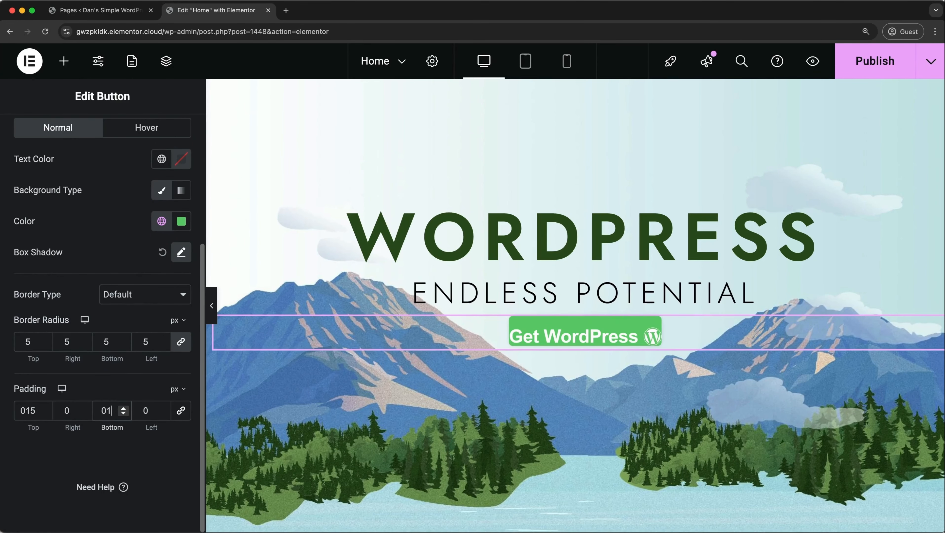
left_click(81, 408)
type("25")
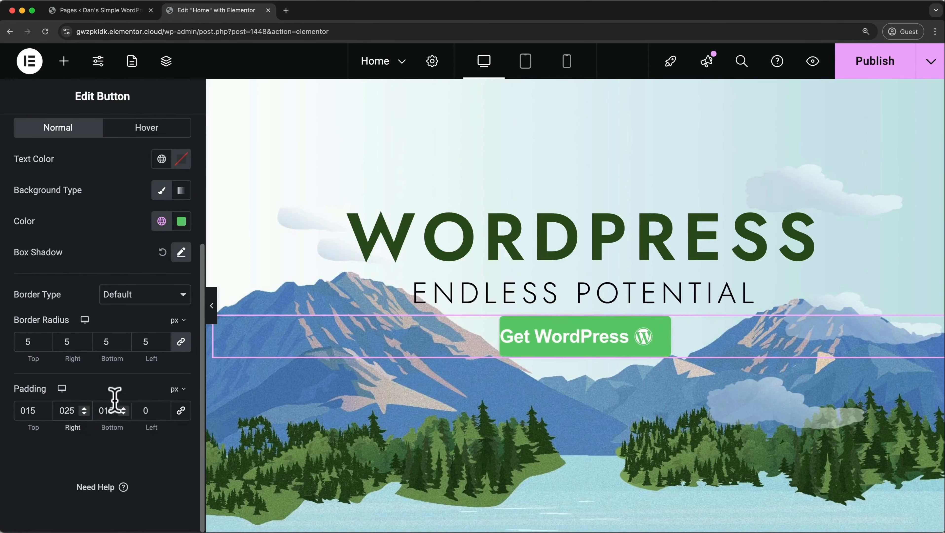
left_click(148, 410)
type("25")
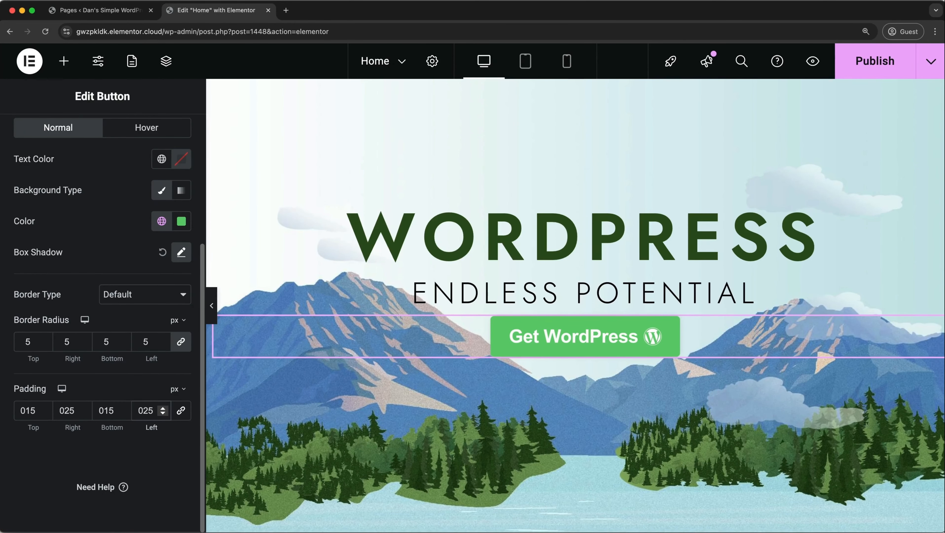
- Switch to the button's hover styles and enable the hover box shadow with its default settings
left_click(157, 140)
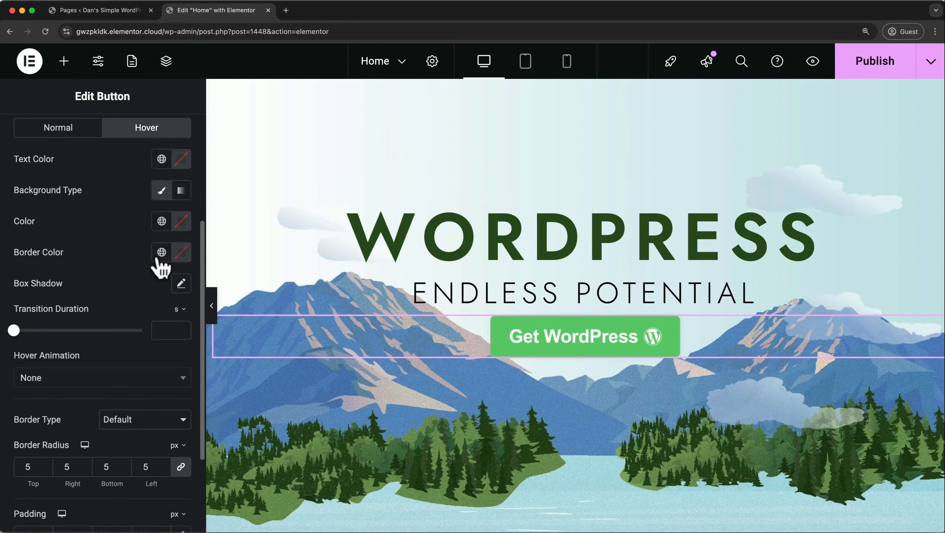
left_click(181, 284)
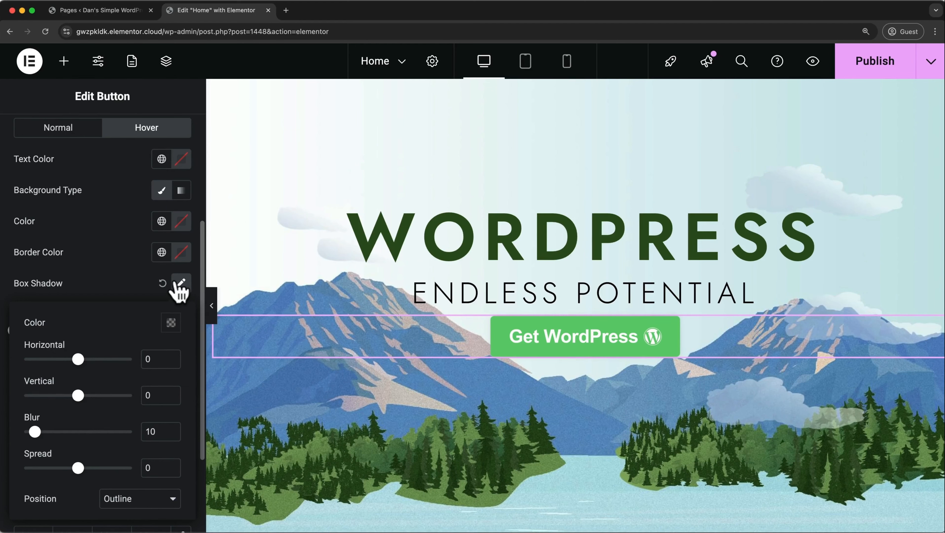
left_click(181, 284)
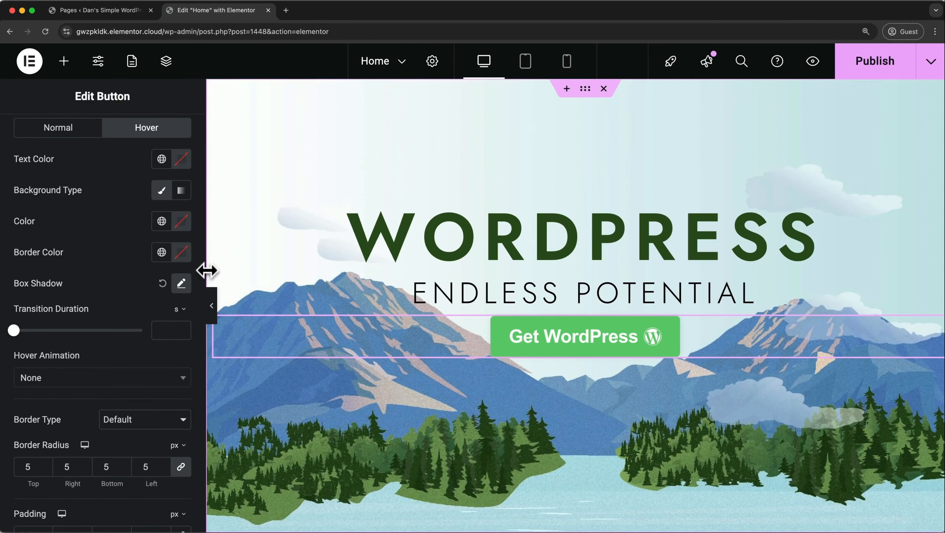
- Set the button's hover background to a darker green, starting from the global Accent color
left_click(162, 228)
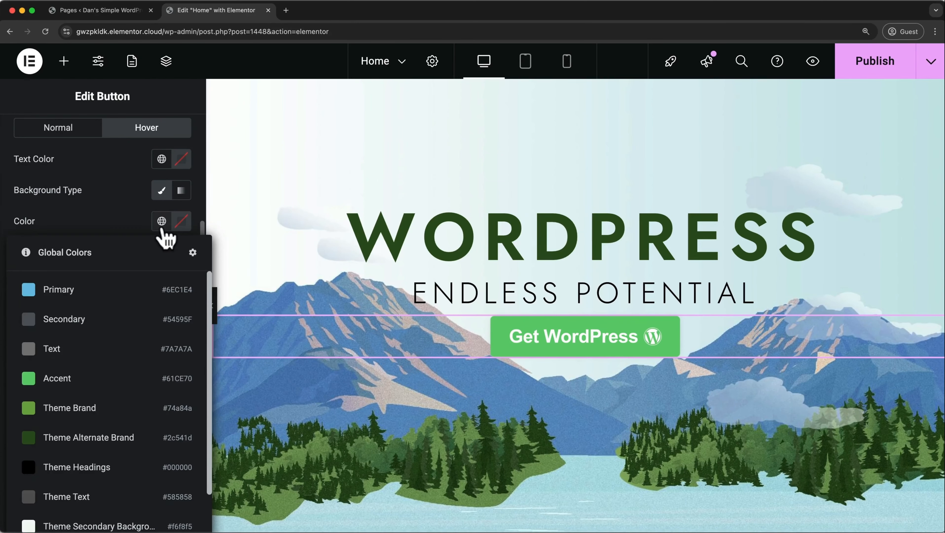
left_click(92, 378)
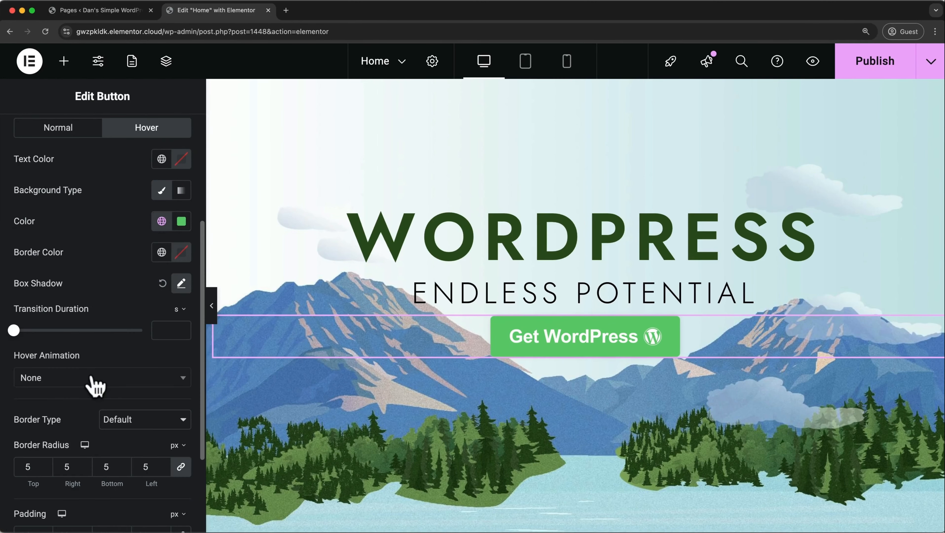
left_click(182, 221)
left_click(197, 314)
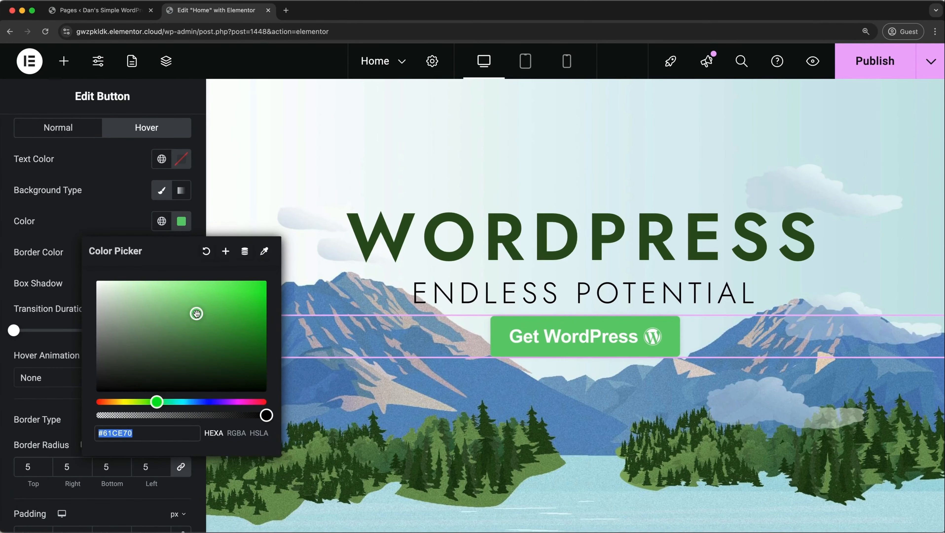
left_click(106, 218)
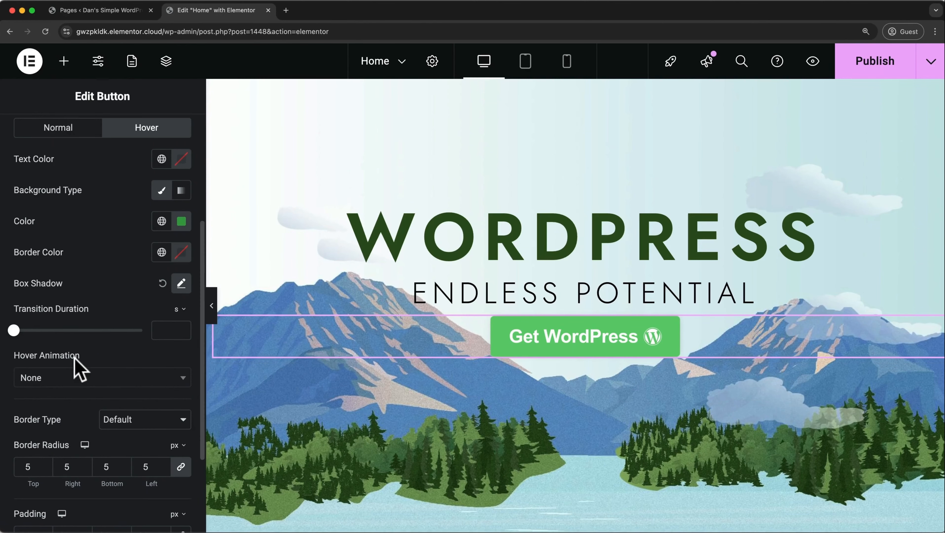
- Set the button's hover transition duration to 0.1 s and its hover animation to Pulse Shrink
left_click_drag(13, 331, 65, 330)
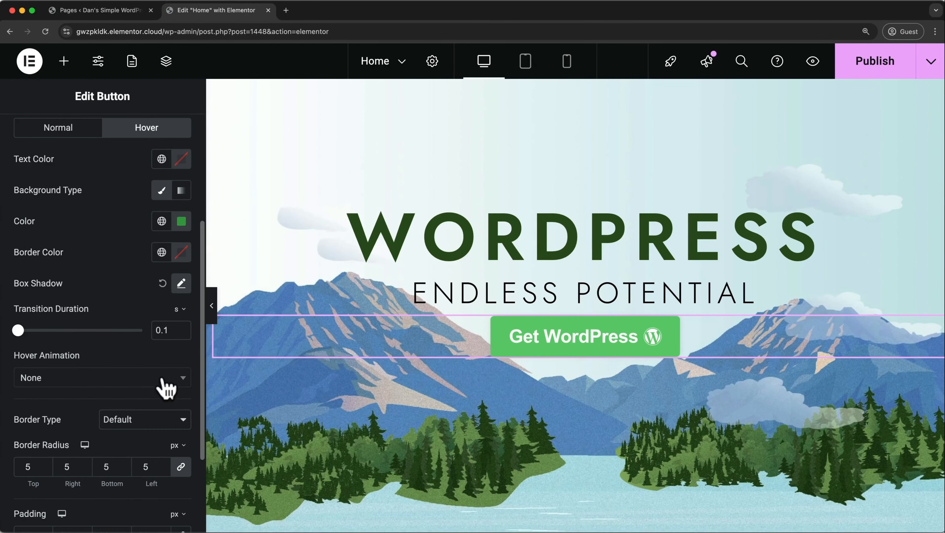
left_click(167, 388)
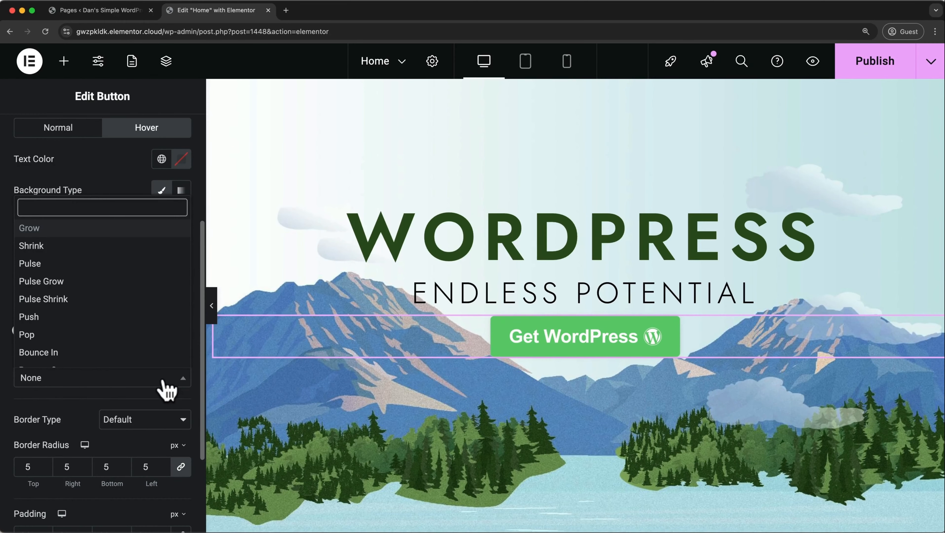
left_click(108, 301)
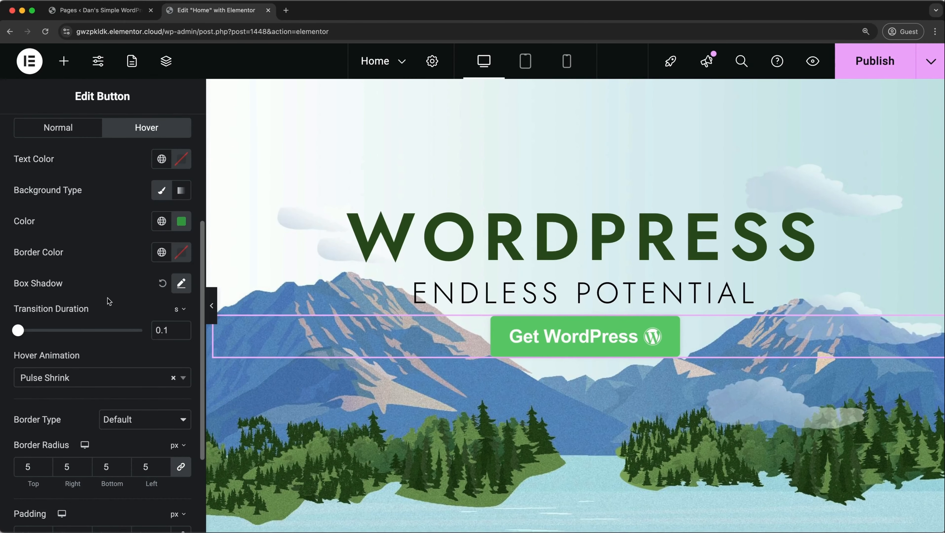
- Set the Get WordPress button's hover animation to None
left_click(173, 378)
left_click(155, 396)
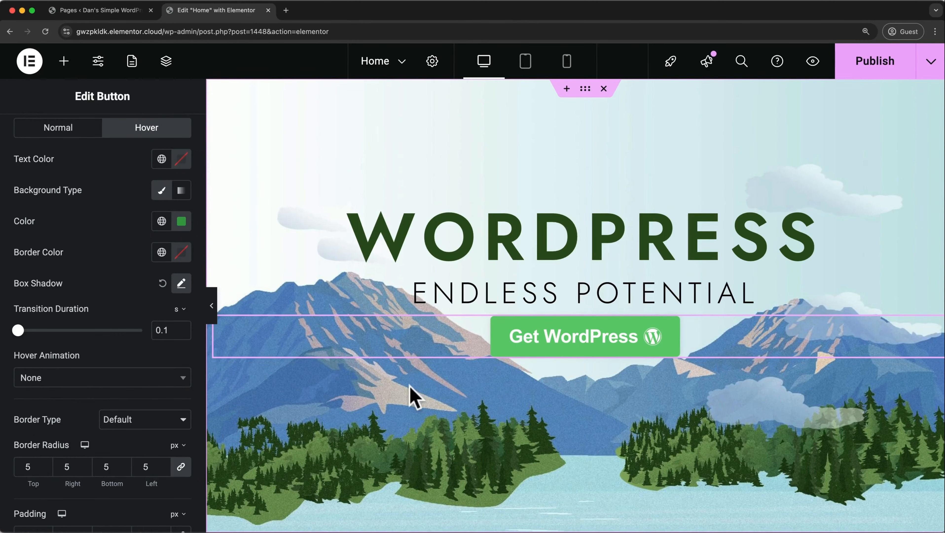
scroll(724, 218, "down", 10)
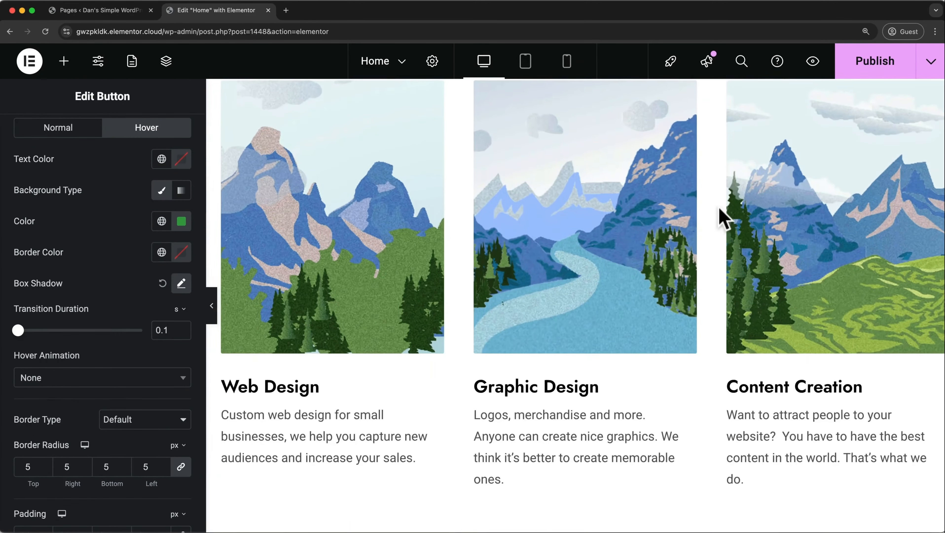
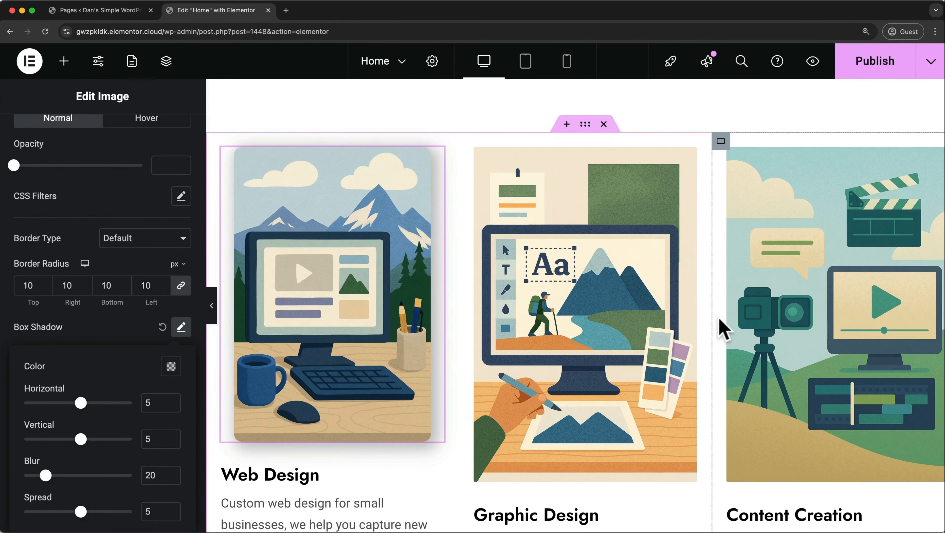
- Replace the hero container's background image with a newly uploaded file, background_2.png
left_click(586, 125)
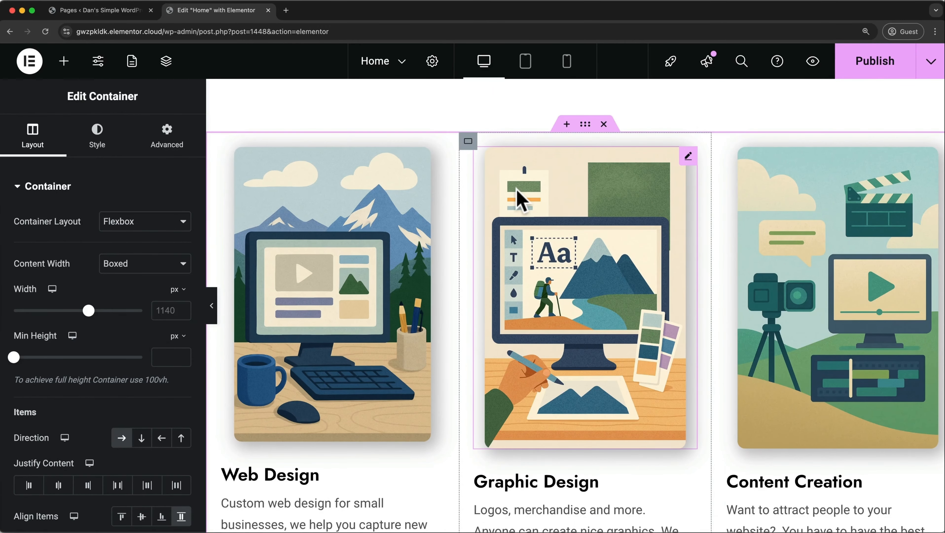
scroll(521, 198, "up", 10)
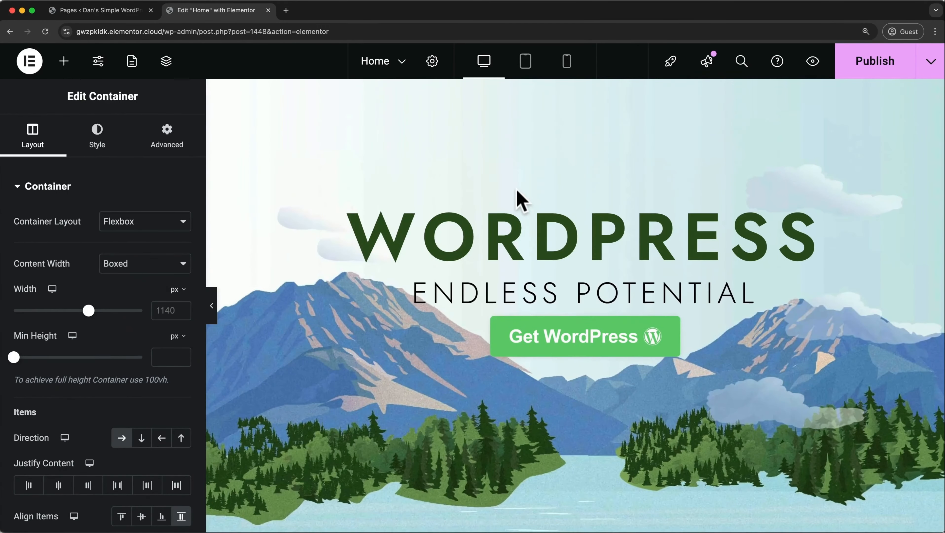
mouse_move(518, 201)
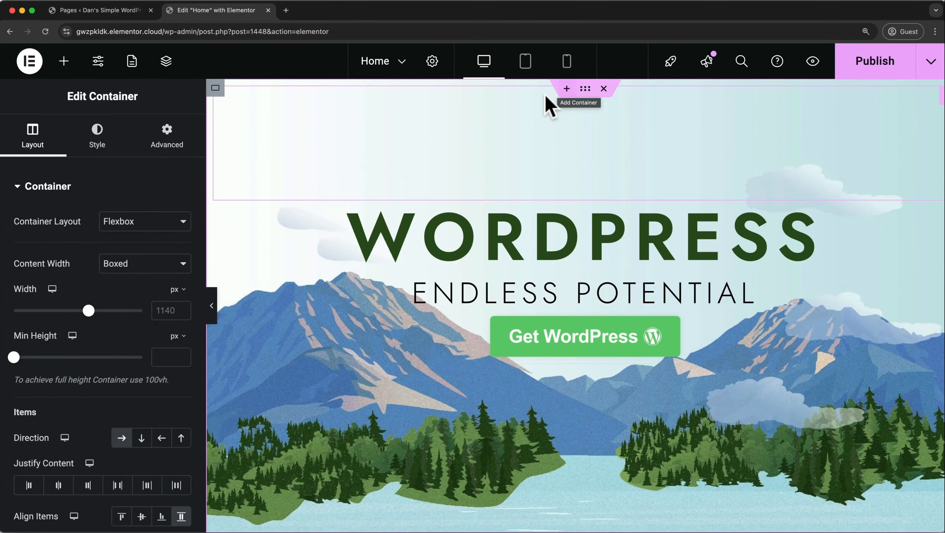
left_click(586, 92)
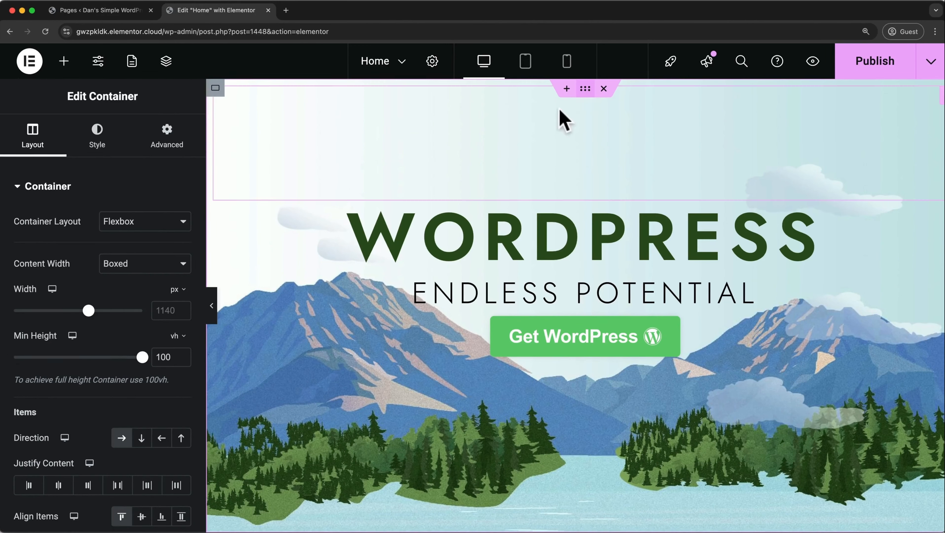
left_click(109, 149)
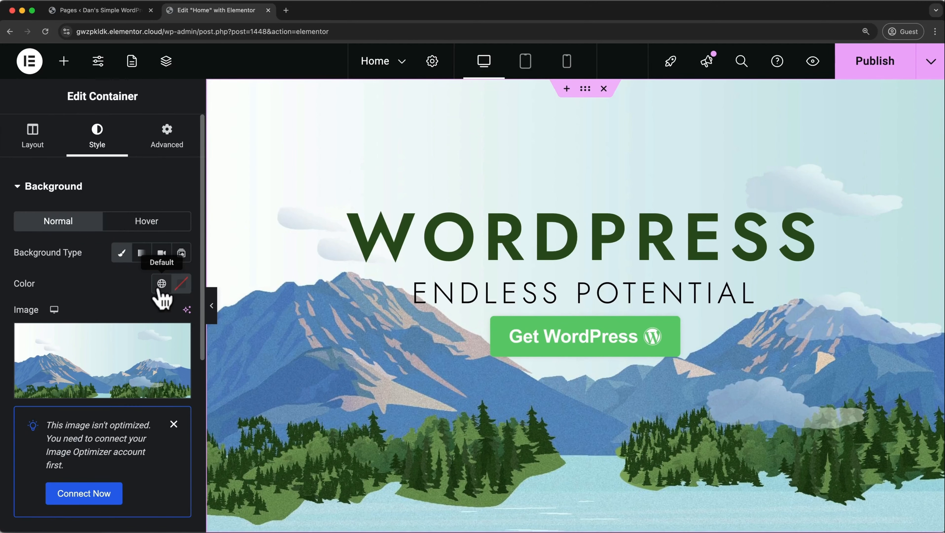
mouse_move(112, 355)
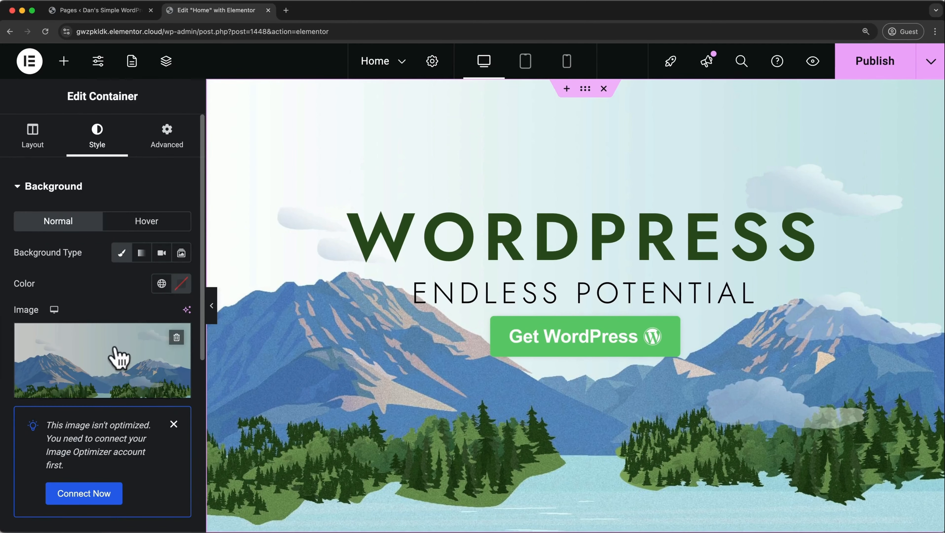
left_click(87, 390)
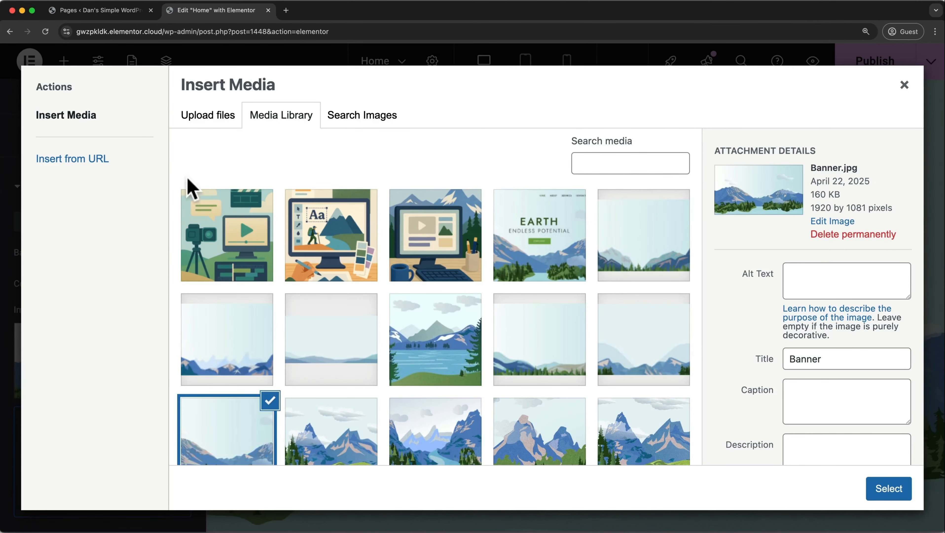
left_click(216, 120)
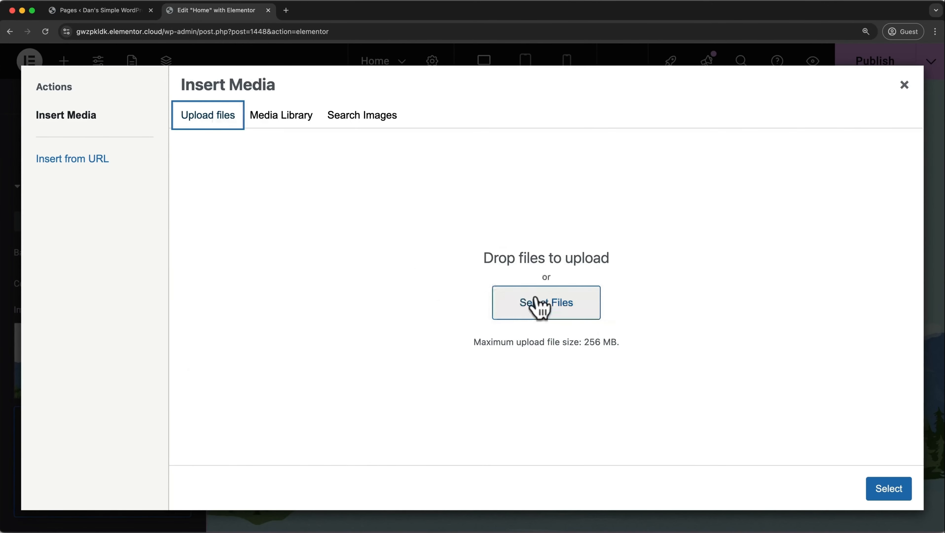
left_click(550, 298)
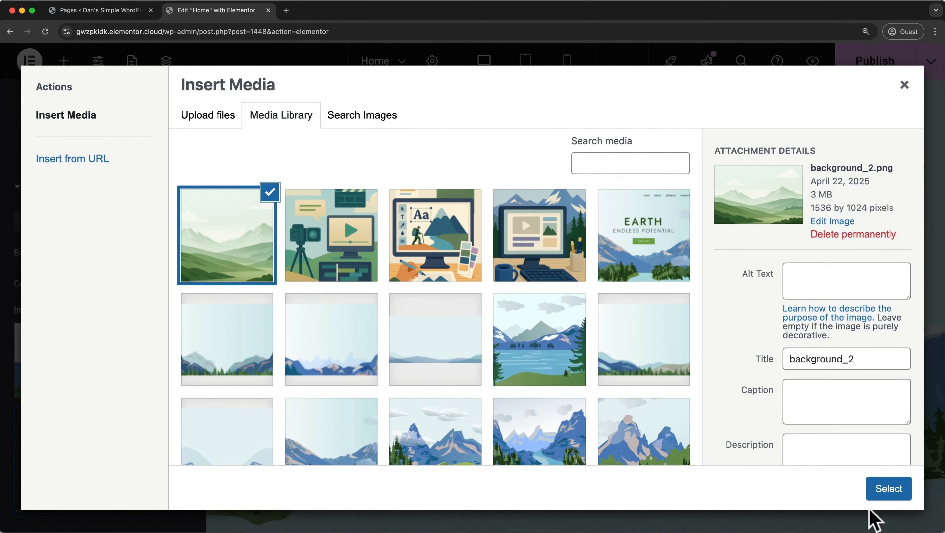
left_click(889, 489)
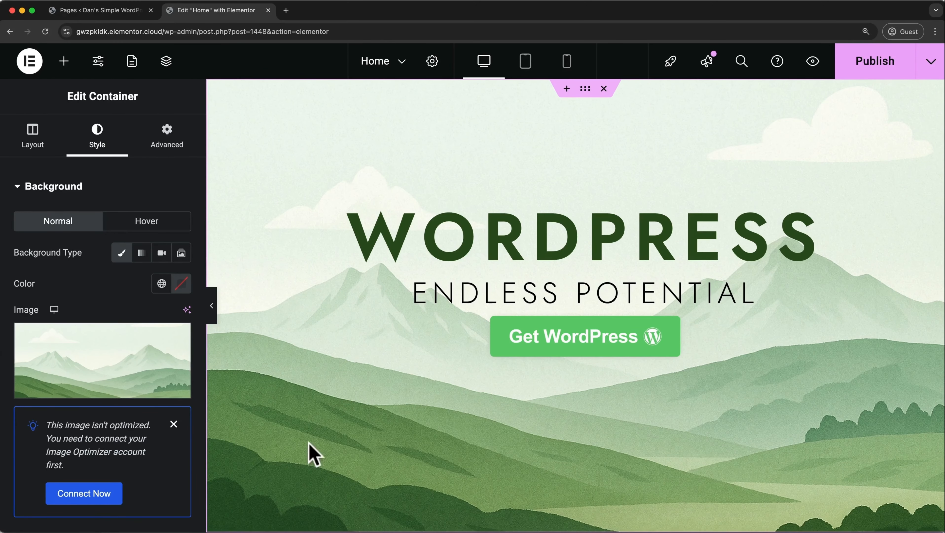
- Set the hero background image's position to Top Center and check how it scrolls with the page
scroll(181, 402, "down", 3)
scroll(182, 402, "down", 4)
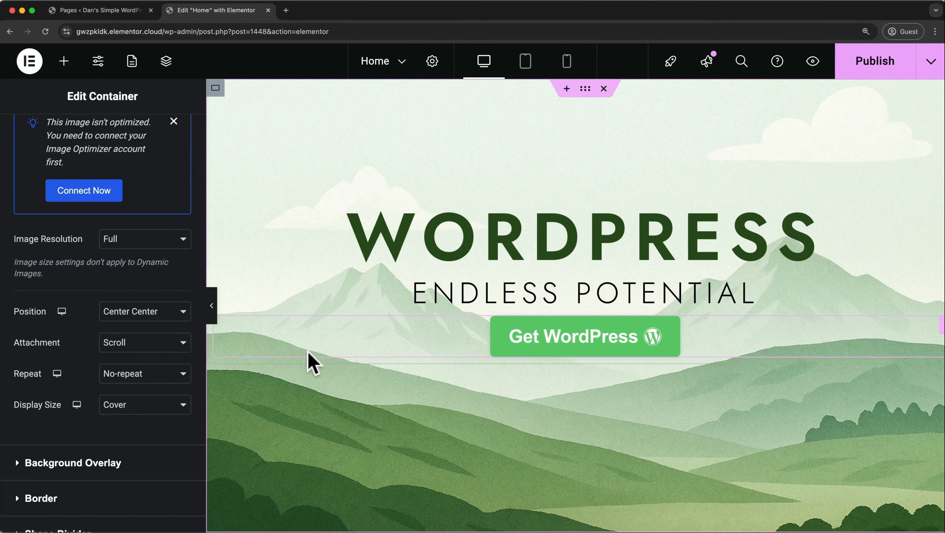
left_click(184, 313)
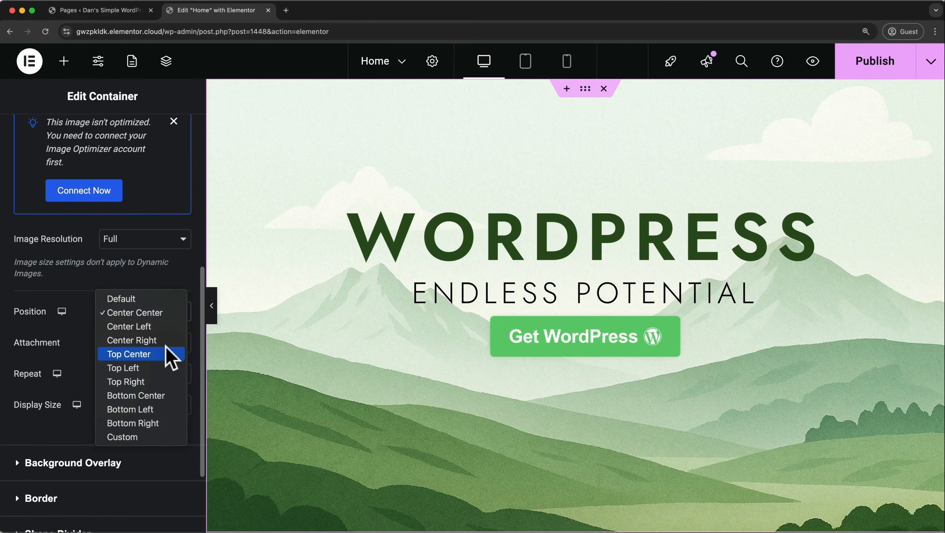
left_click(163, 354)
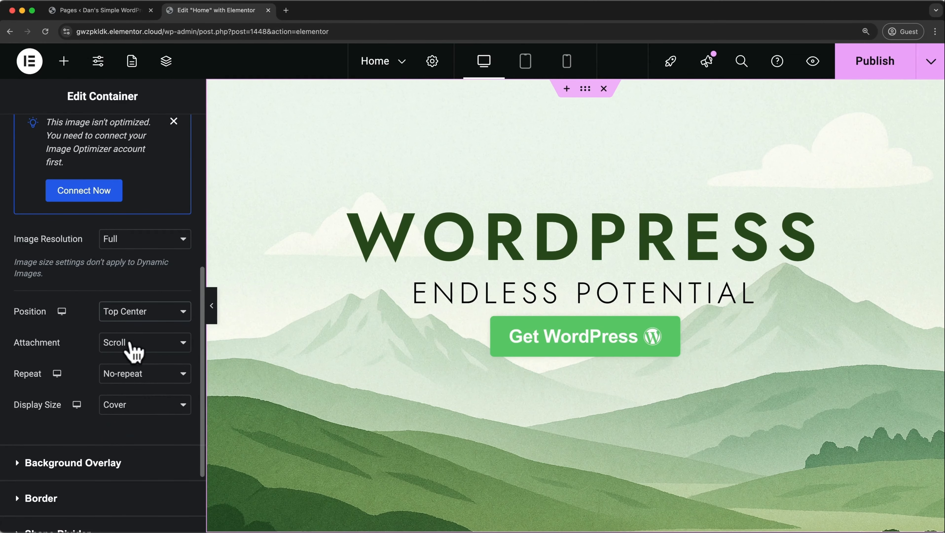
scroll(343, 368, "down", 4)
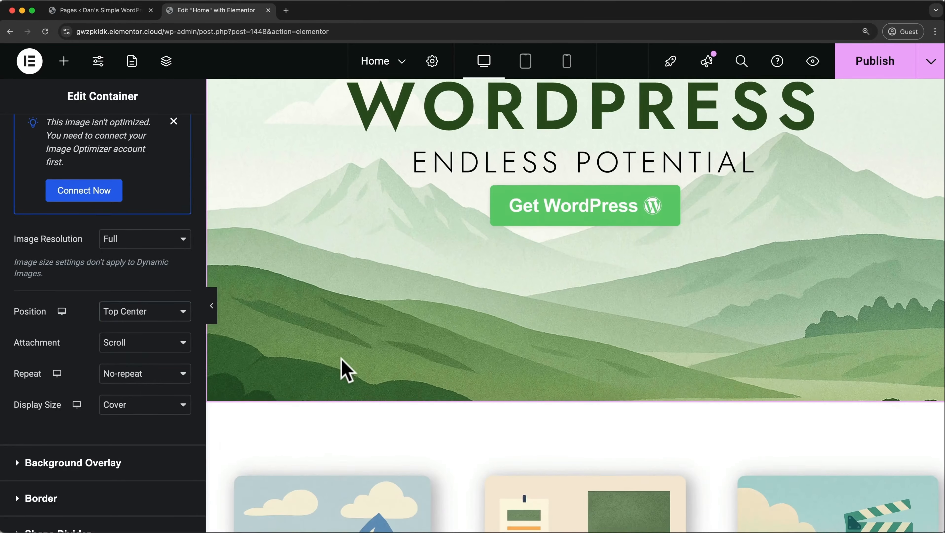
scroll(343, 368, "up", 8)
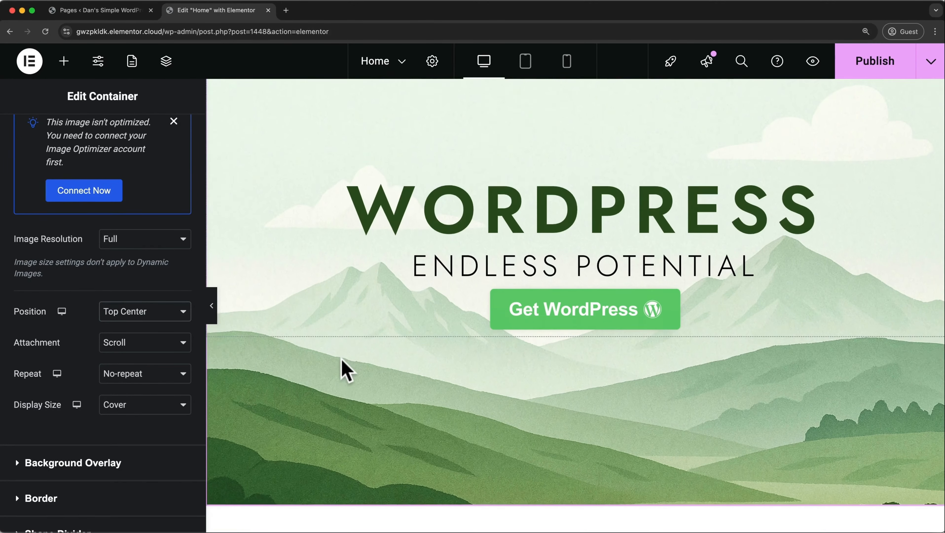
scroll(343, 368, "down", 5)
scroll(344, 367, "up", 5)
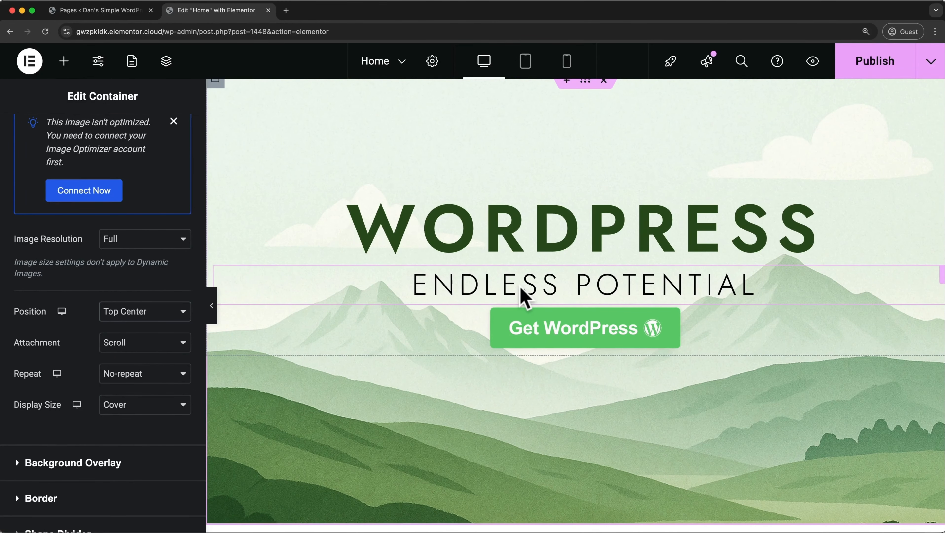
- Set the hero background image's attachment to Fixed and preview its effect while moving through the page
left_click(188, 344)
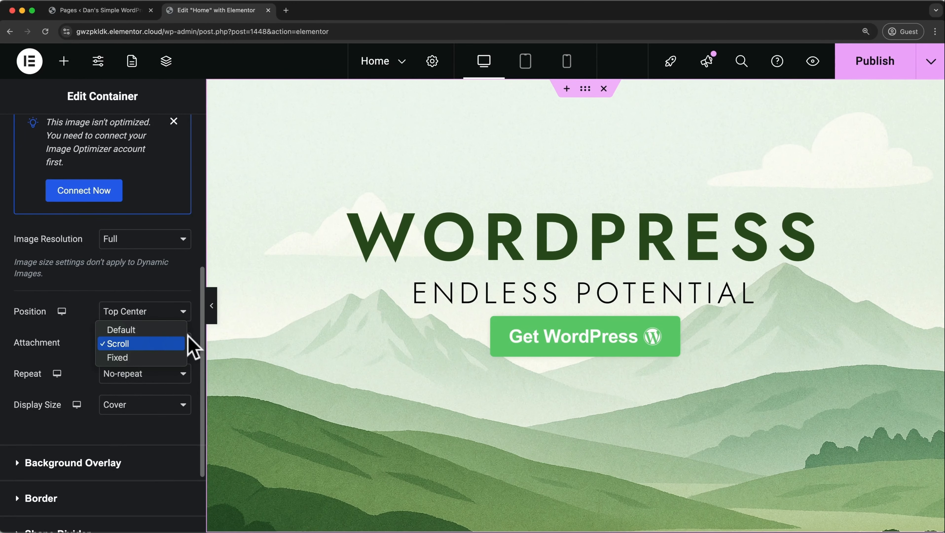
left_click(166, 358)
scroll(348, 337, "down", 3)
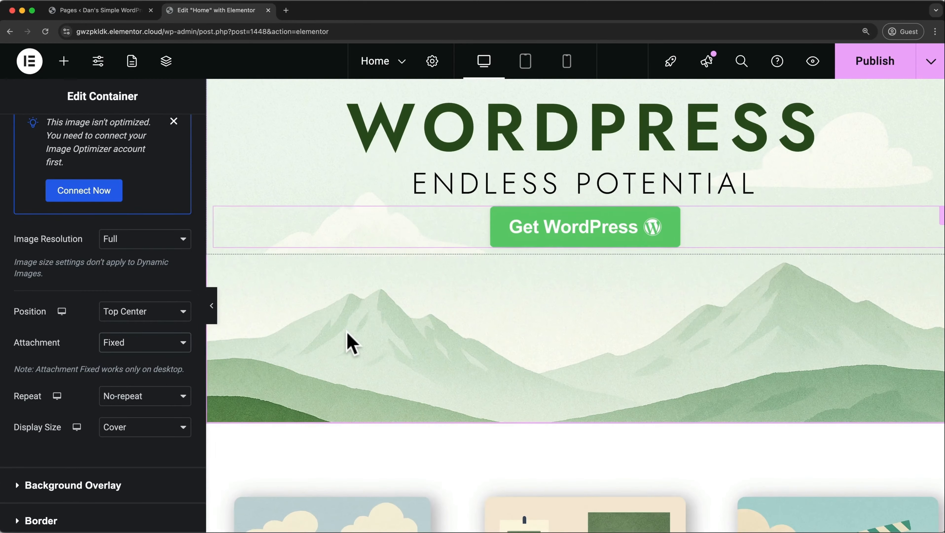
scroll(349, 337, "down", 1)
scroll(348, 338, "up", 2)
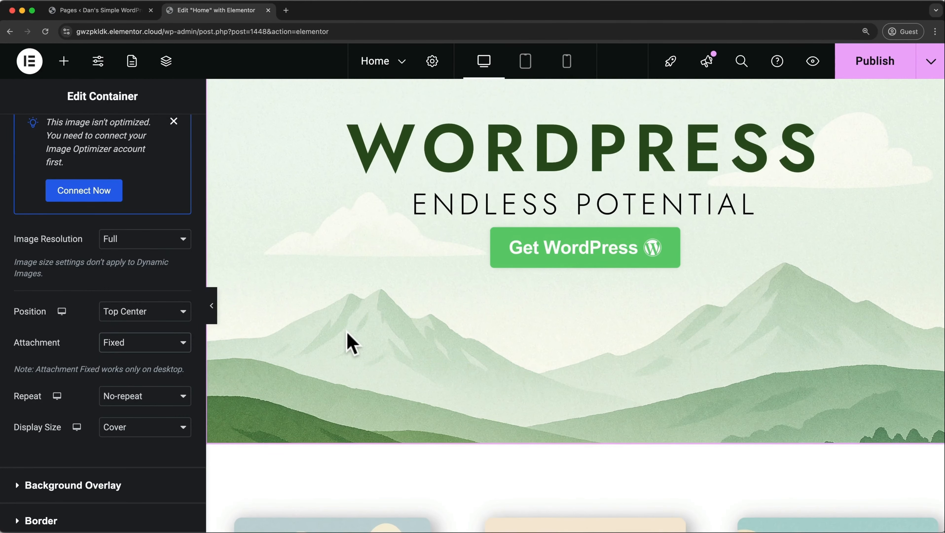
scroll(348, 338, "up", 2)
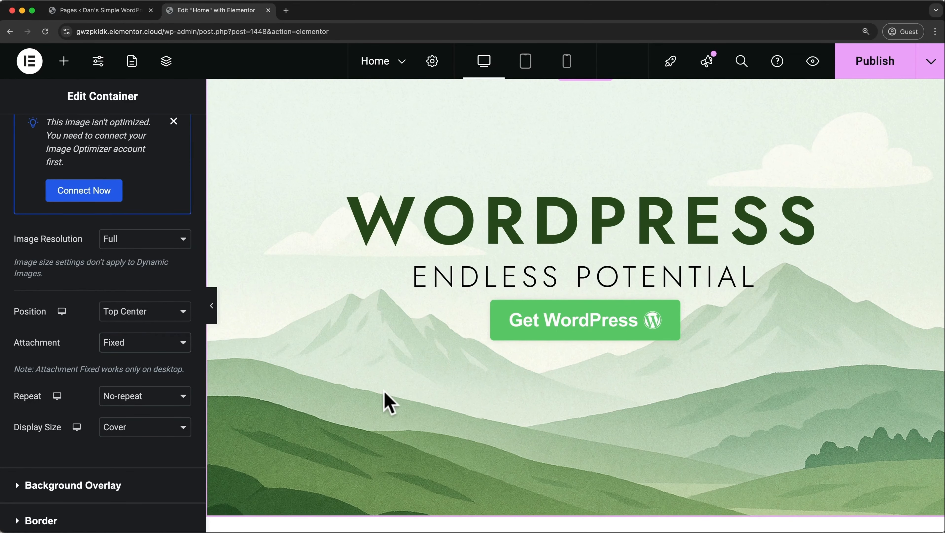
scroll(384, 399, "down", 4)
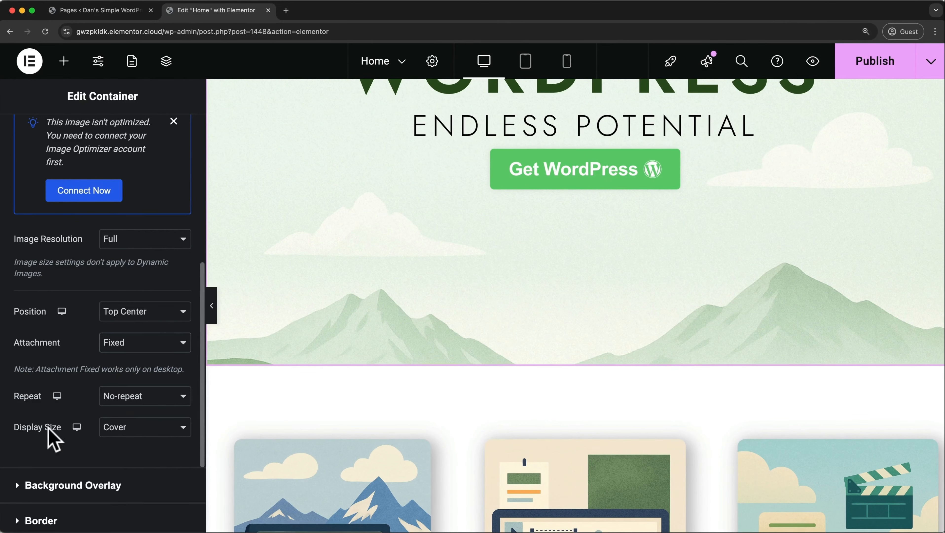
- Try the Contain display size on the hero background image and view the whole section
left_click(158, 440)
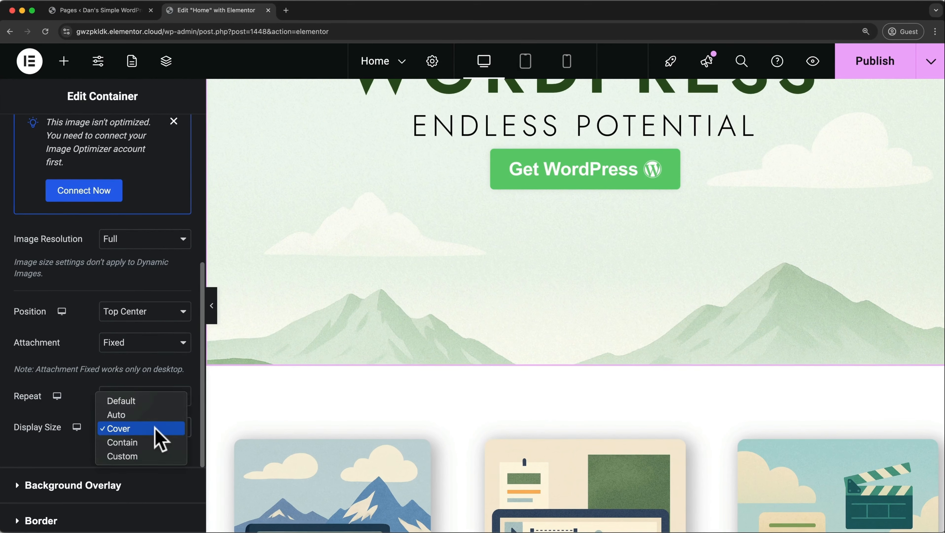
left_click(149, 437)
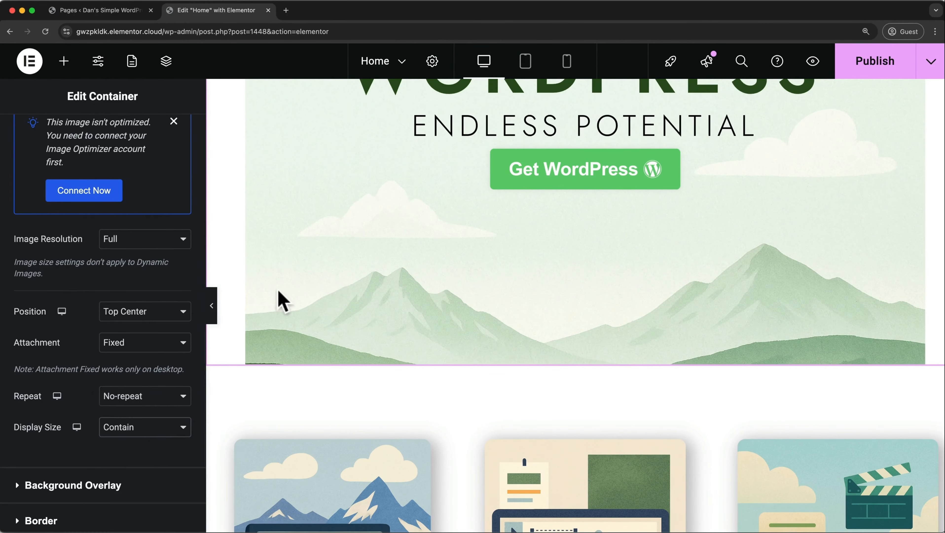
scroll(272, 312, "up", 5)
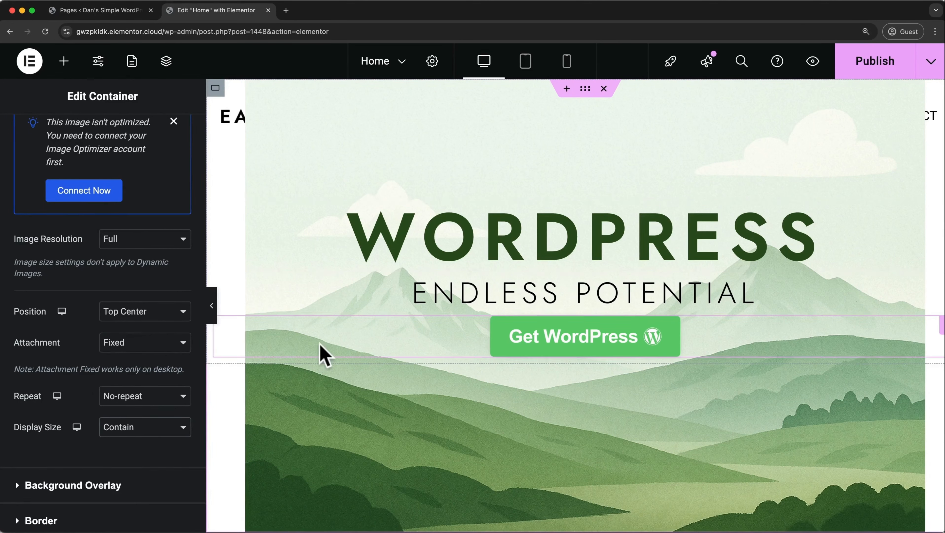
- Restore the hero background image's attachment to Scroll and its display size to Cover
left_click(189, 343)
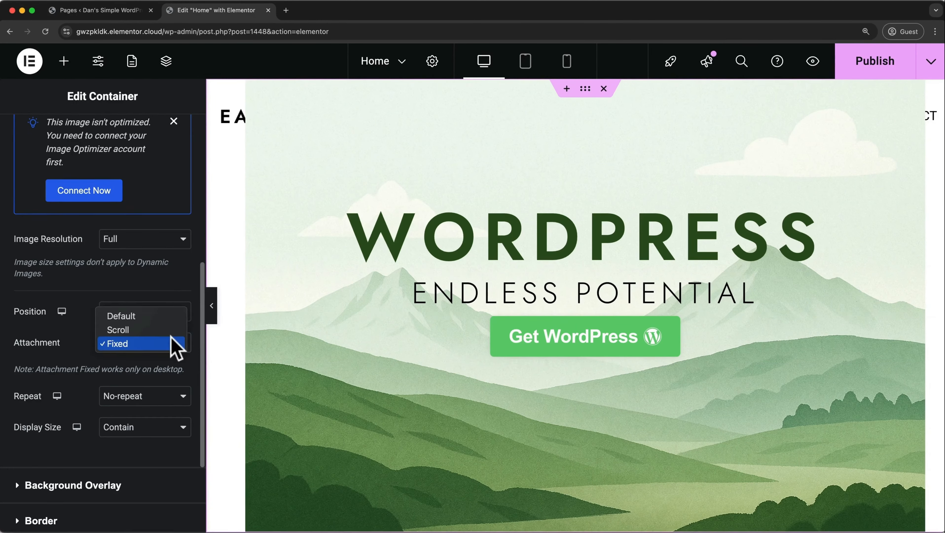
left_click(156, 330)
left_click(178, 400)
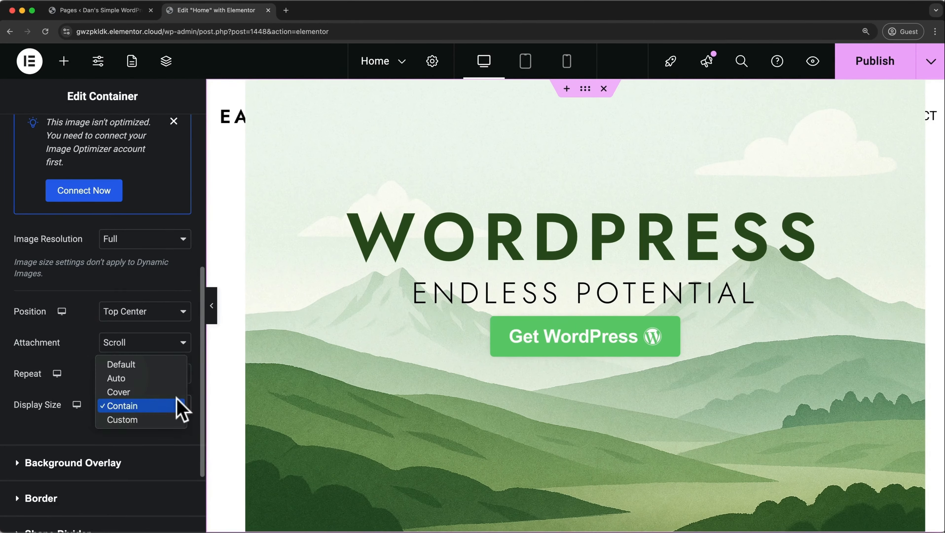
left_click(155, 391)
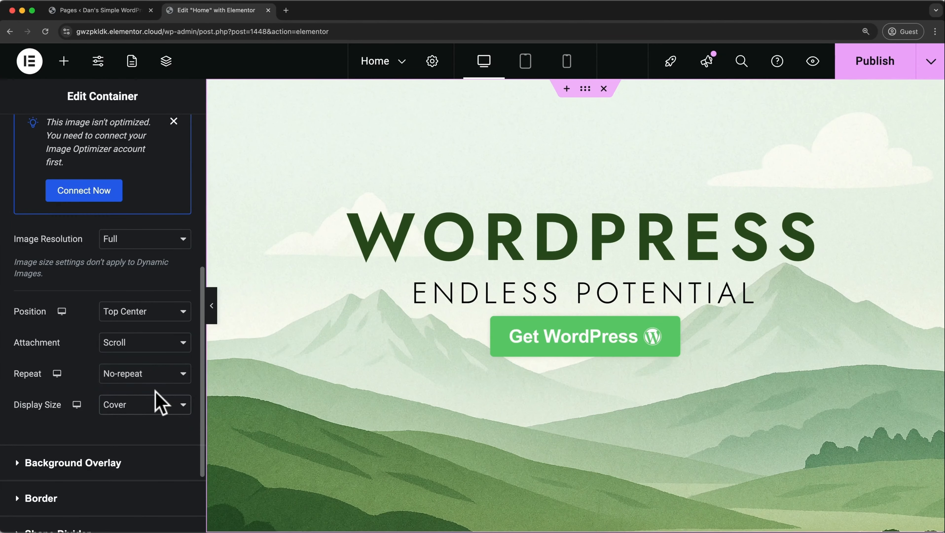
- Add a black (#000000) background overlay to the hero container and set its opacity to 0.19
left_click(109, 468)
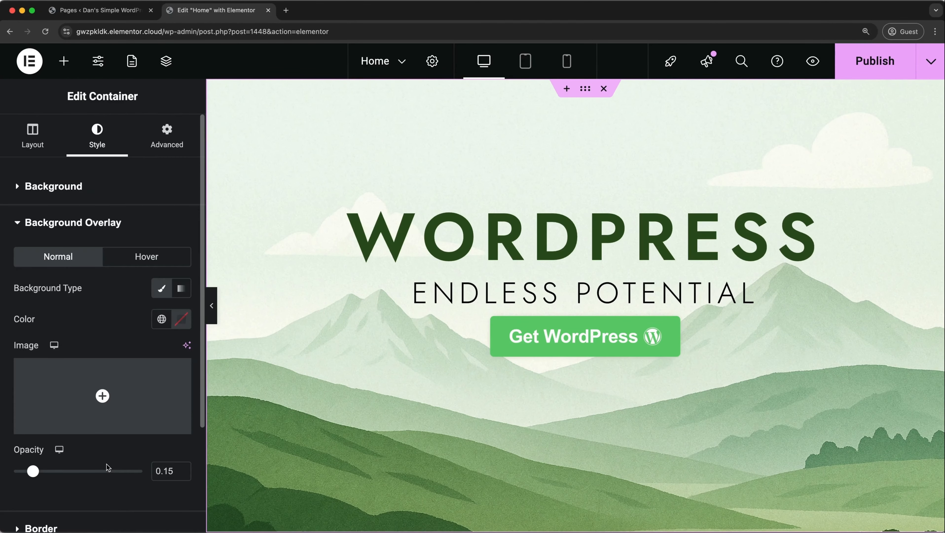
scroll(107, 467, "down", 2)
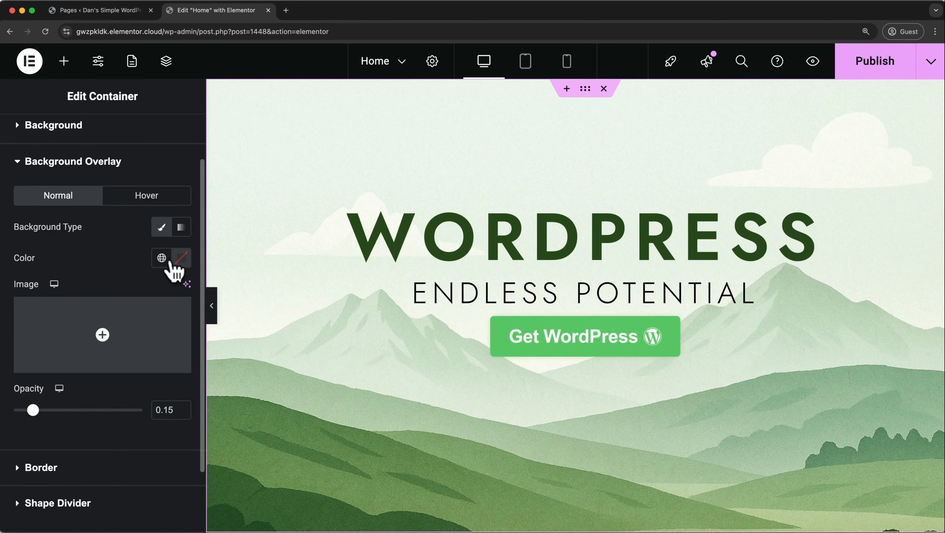
left_click(181, 258)
mouse_move(180, 358)
left_mouse_down()
mouse_move(147, 402)
mouse_move(80, 450)
left_mouse_up()
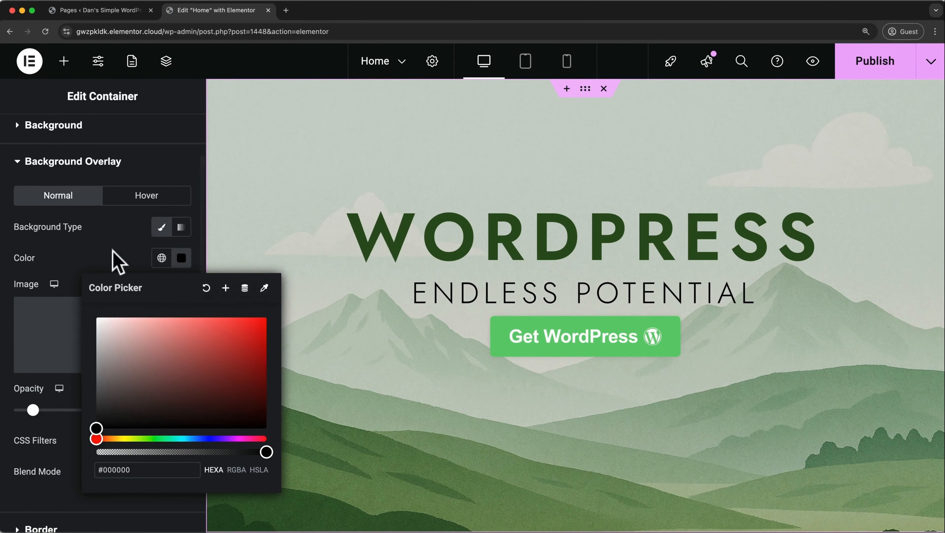
left_click(119, 256)
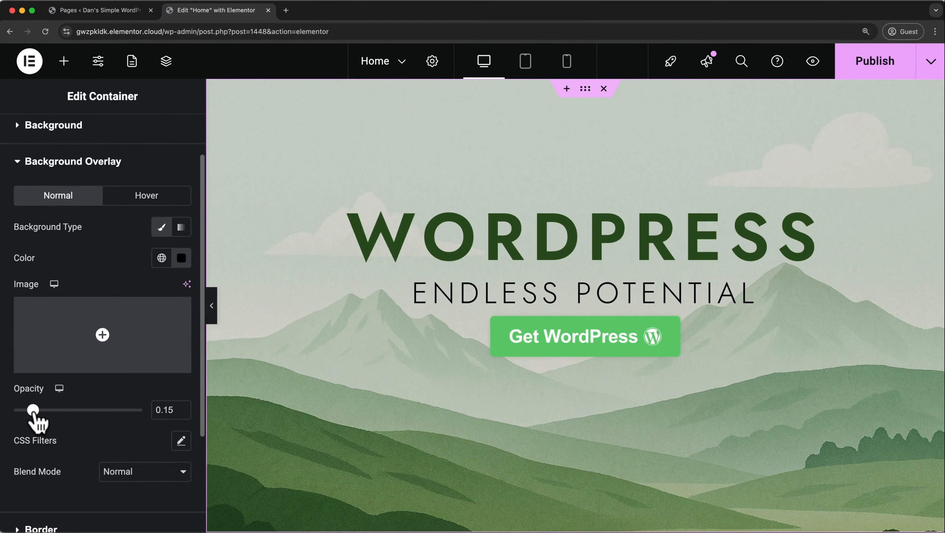
mouse_move(33, 410)
left_mouse_down()
mouse_move(113, 410)
mouse_move(39, 410)
left_mouse_up()
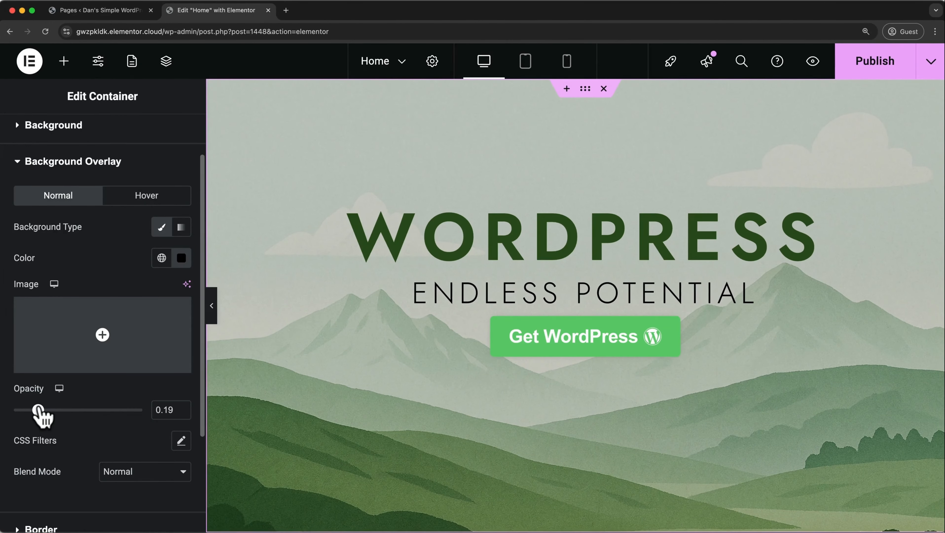
- Change the hero container's background overlay colour to white (#FFFFFF) and set its opacity to 0.25
left_click(181, 259)
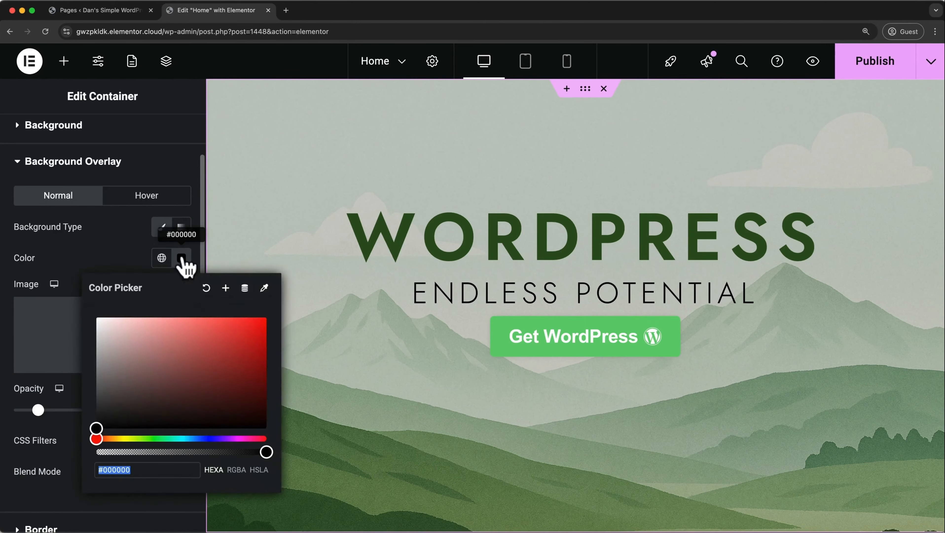
left_click_drag(148, 359, 84, 327)
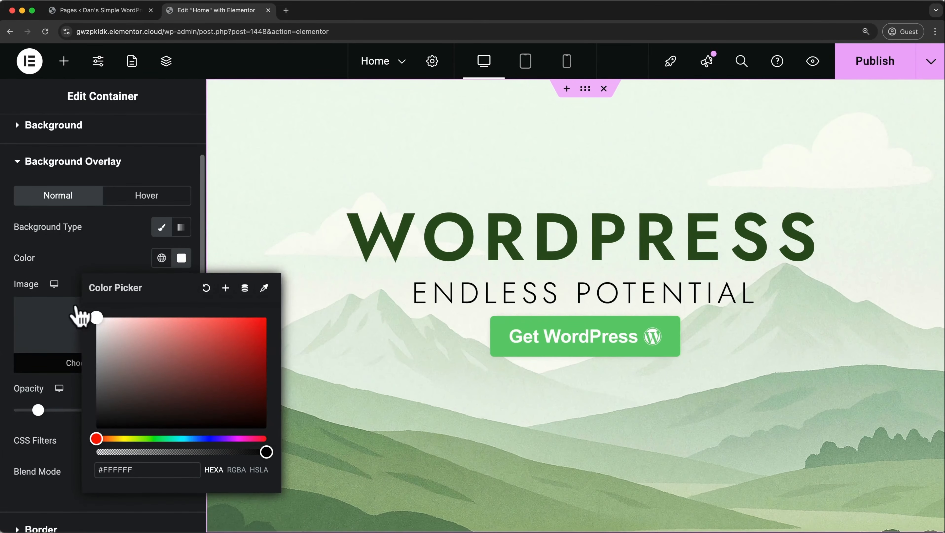
left_click(91, 260)
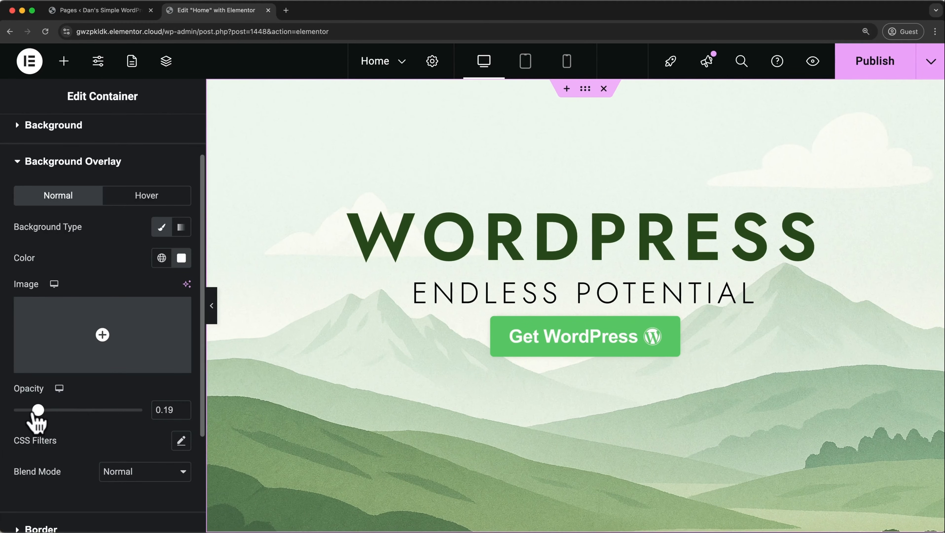
left_click_drag(32, 412, 44, 424)
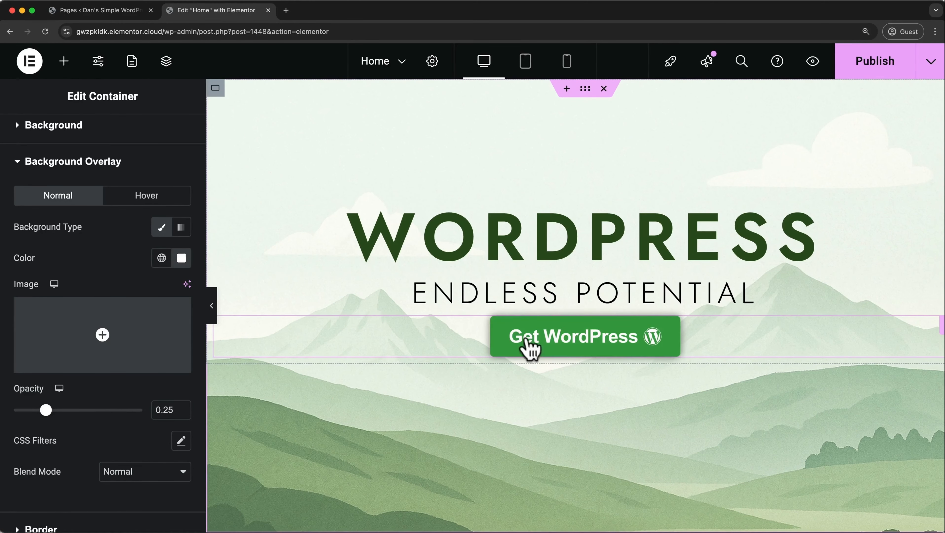
scroll(74, 433, "down", 4)
scroll(75, 437, "up", 5)
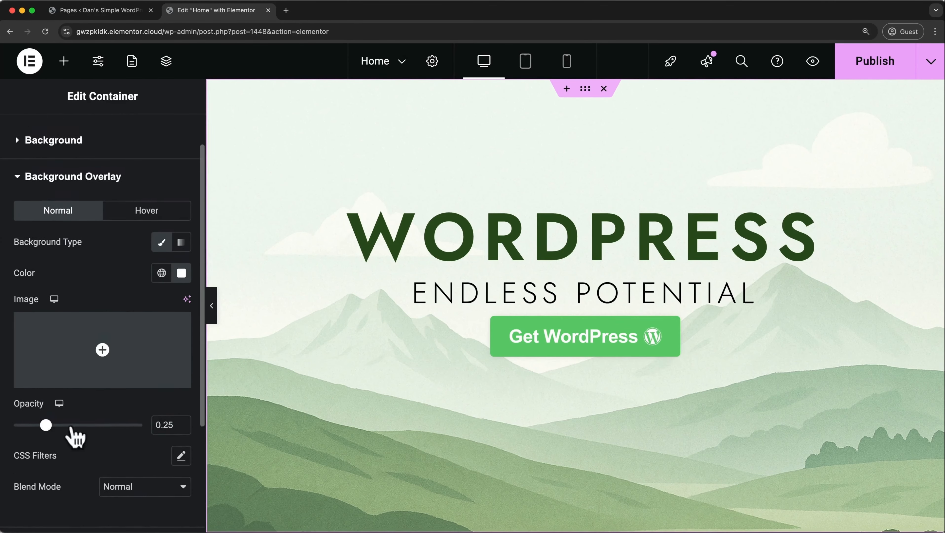
scroll(74, 433, "up", 2)
- Switch the hero container's background type to Gradient and set its first colour to pale pink (#E8CFCF)
left_click(27, 186)
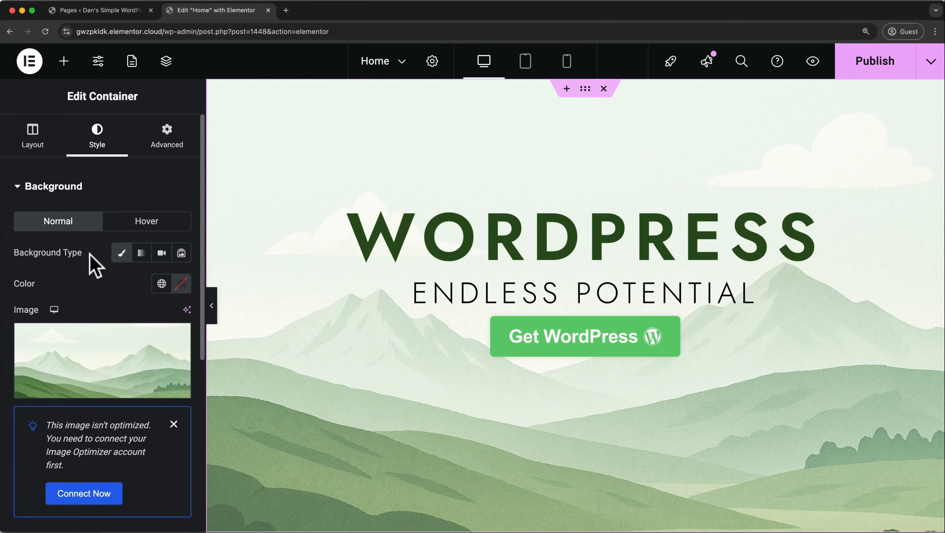
left_click(141, 253)
scroll(131, 318, "down", 3)
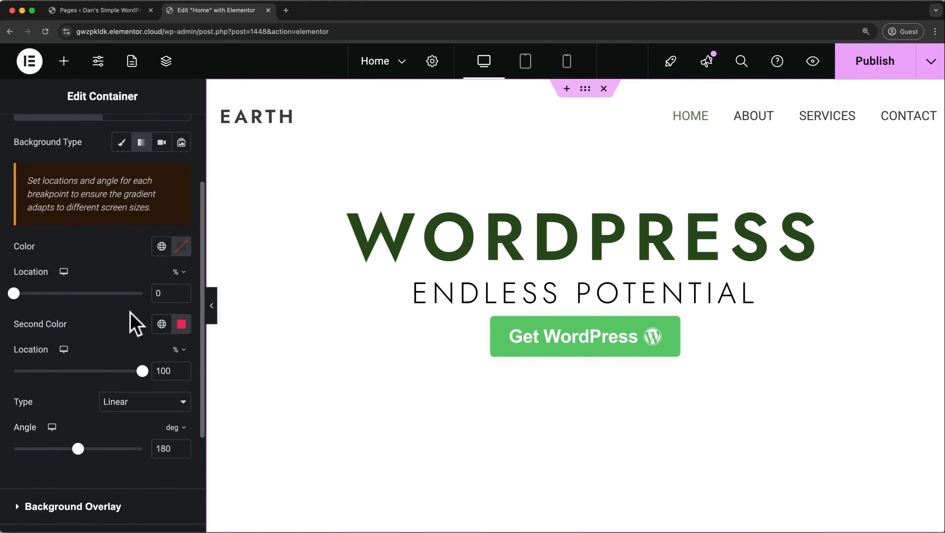
scroll(146, 344, "up", 1)
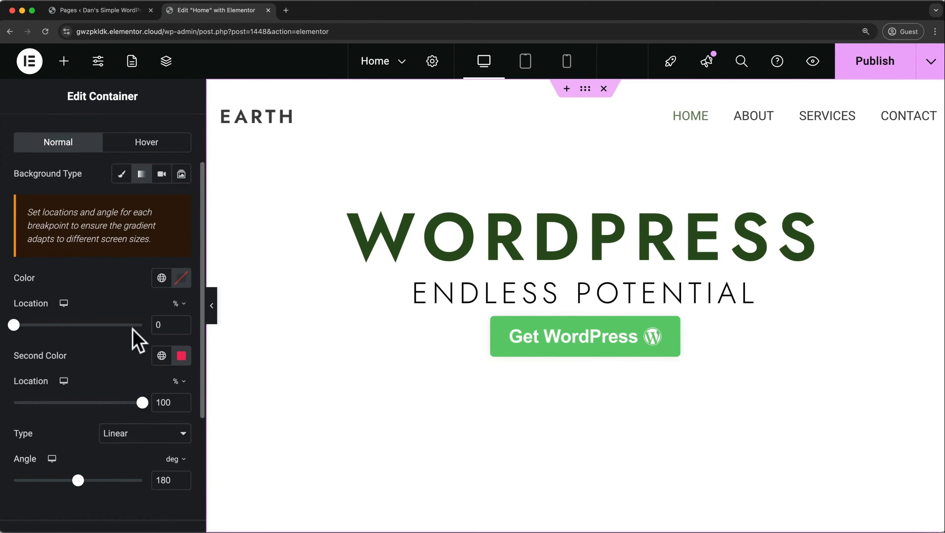
left_click(190, 278)
left_click(198, 391)
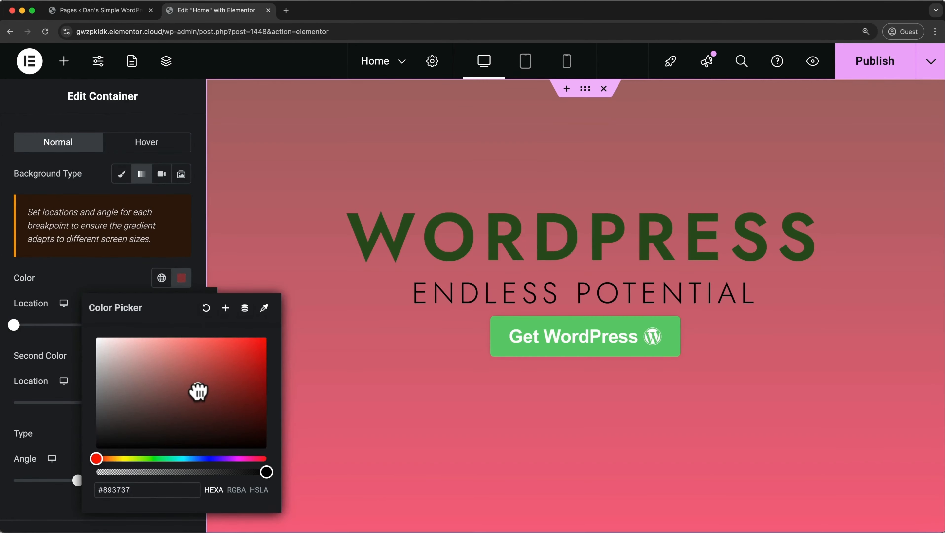
left_click_drag(198, 390, 115, 350)
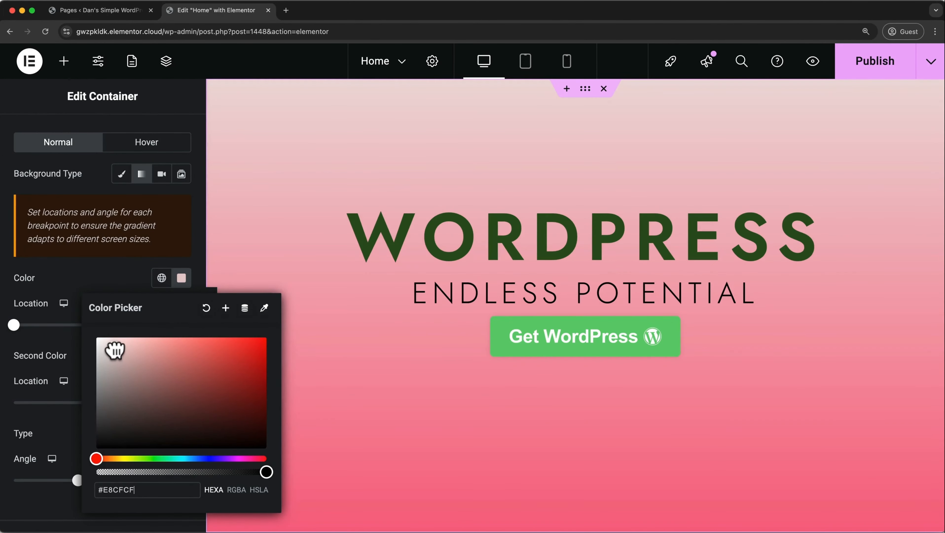
left_click(112, 277)
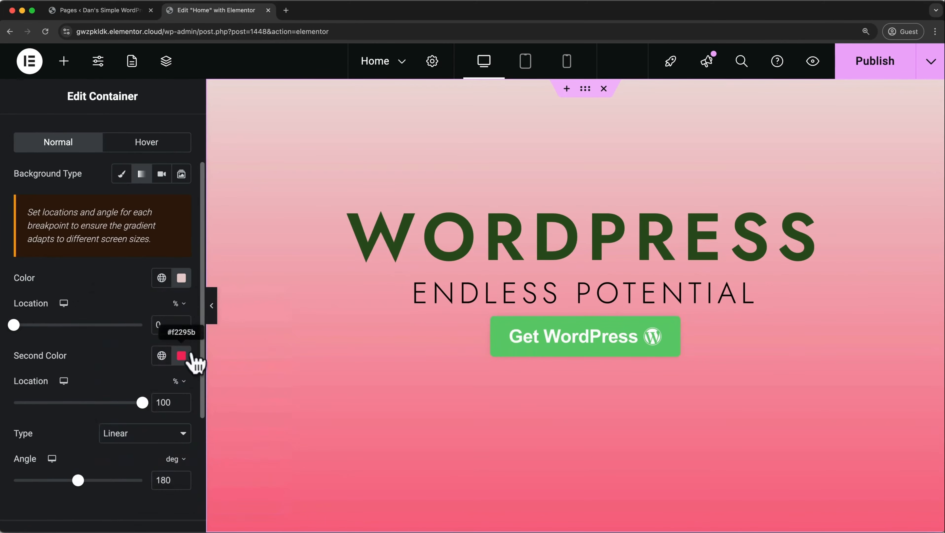
- Set the gradient's first colour location to 24%, the second colour location to 79% and the angle to 145 degrees
left_click_drag(14, 325, 45, 325)
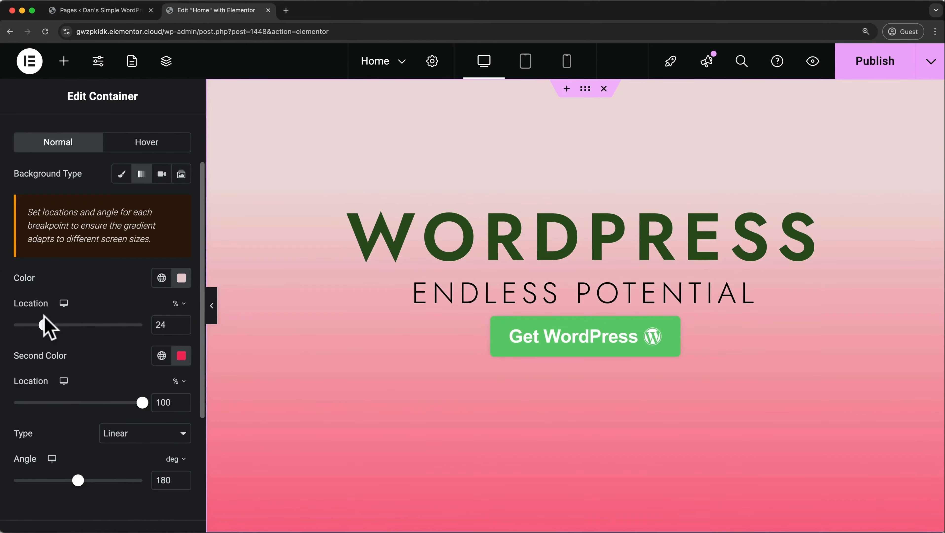
left_click_drag(142, 402, 111, 402)
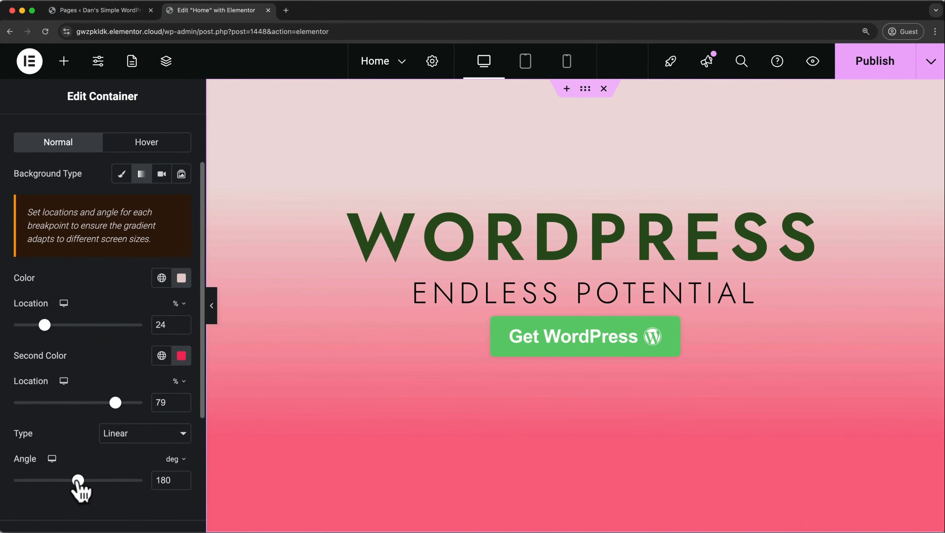
mouse_move(78, 481)
left_mouse_down()
mouse_move(54, 480)
mouse_move(74, 480)
mouse_move(65, 480)
left_mouse_up()
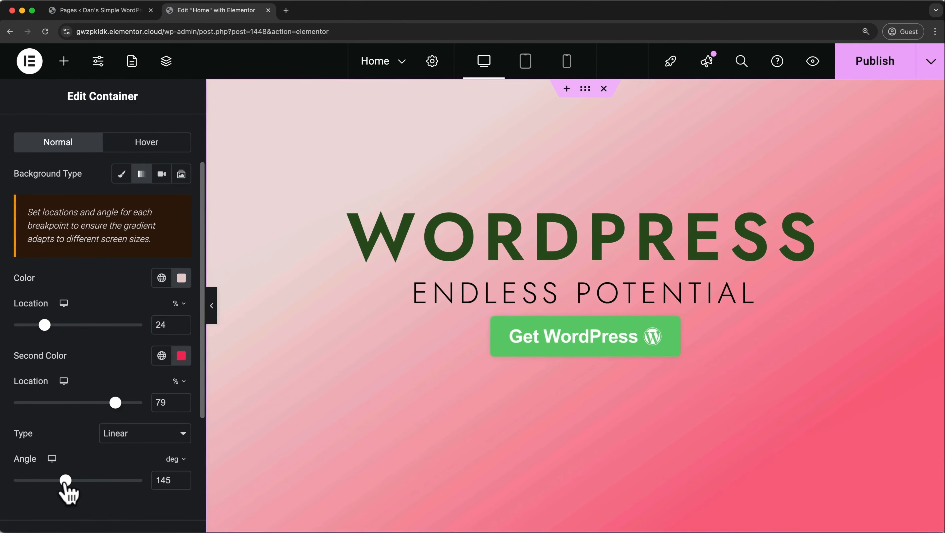
left_click(161, 174)
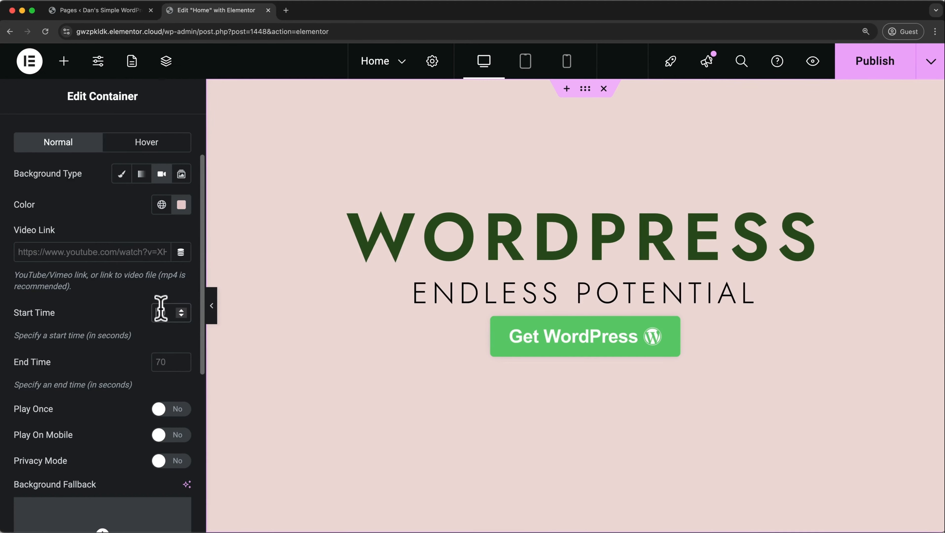
type("30")
left_click(165, 361)
type("3")
type("https://www.youtube.com/watch?v=KJwYBJMSbPI")
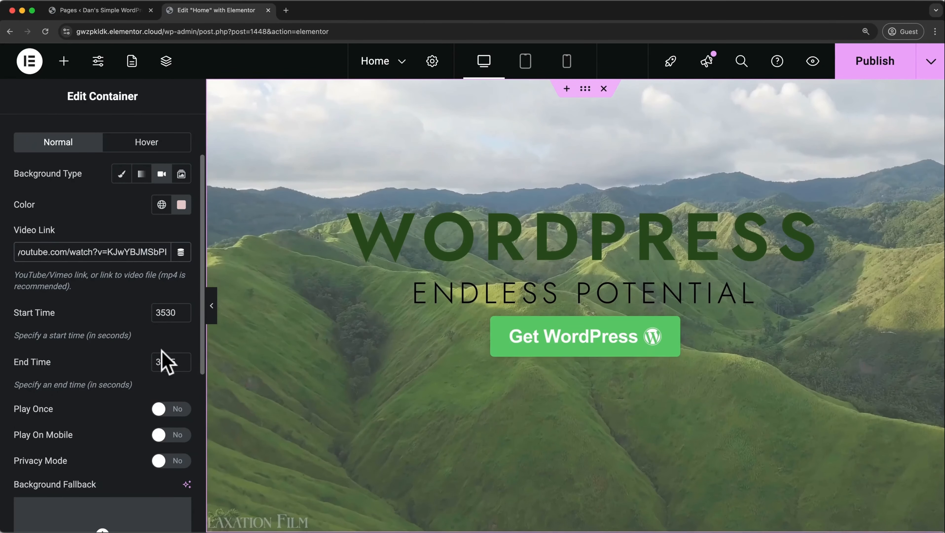
- Raise the hero container's background overlay opacity to 0.51
scroll(164, 359, "down", 3)
scroll(164, 359, "down", 1)
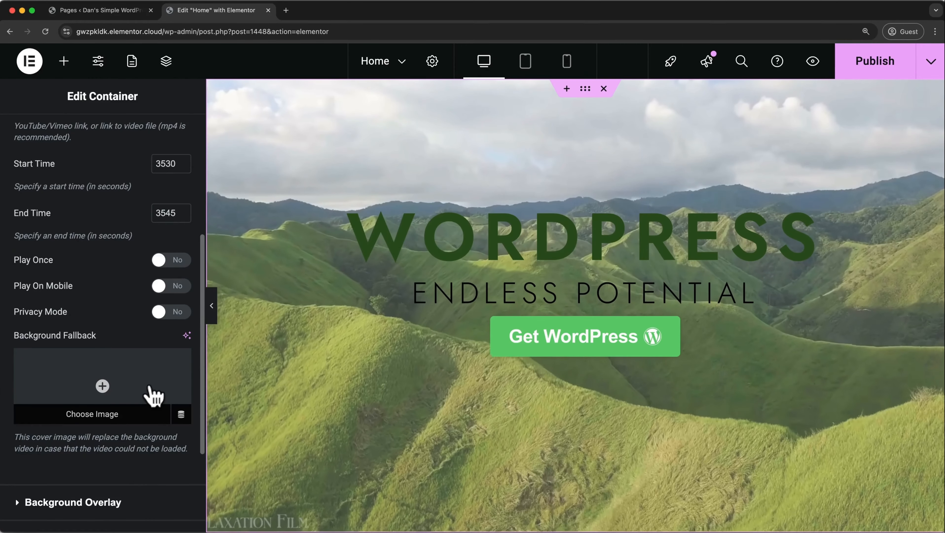
scroll(150, 388, "down", 1)
scroll(153, 394, "down", 5)
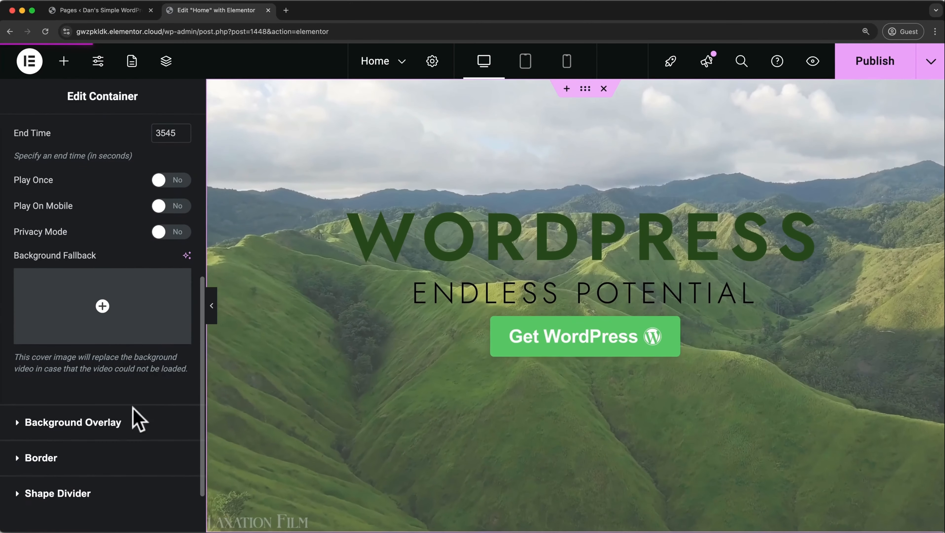
left_click(119, 428)
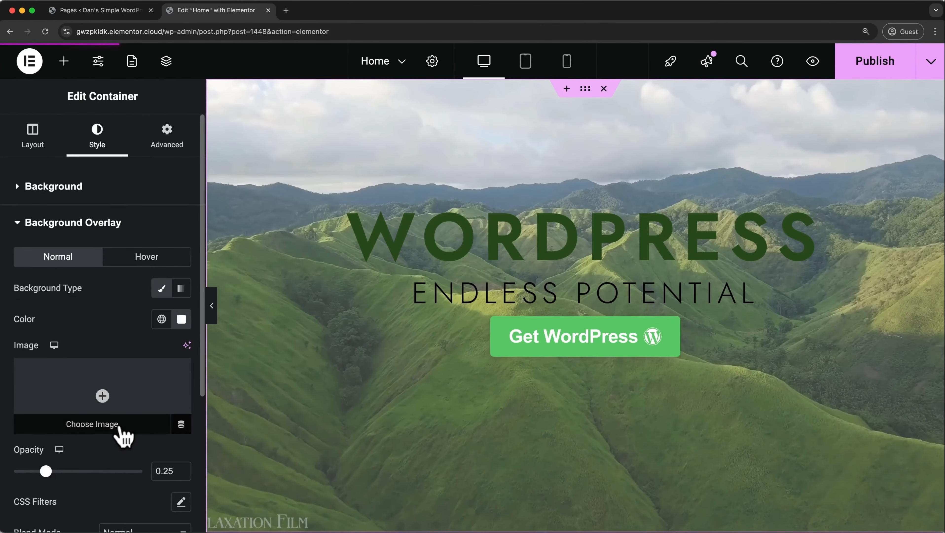
scroll(119, 427, "down", 5)
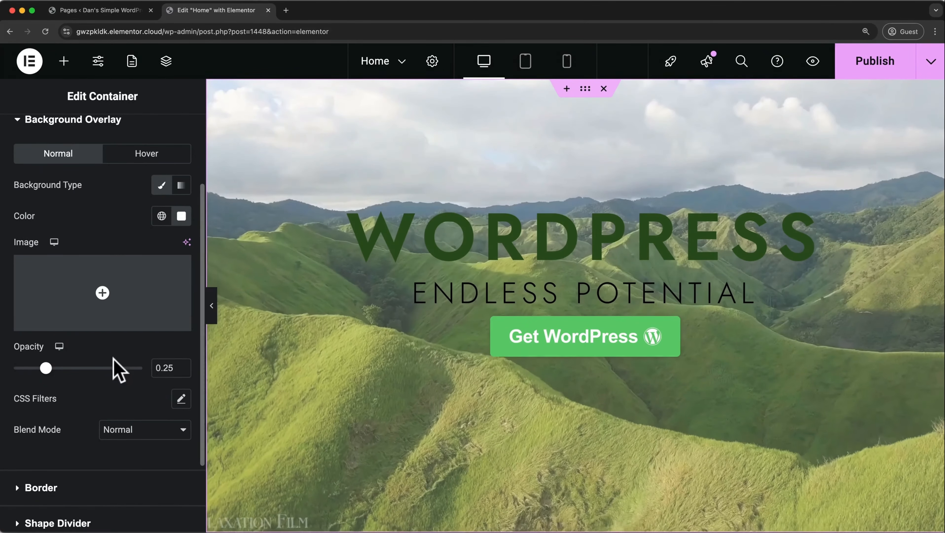
left_click_drag(46, 368, 66, 367)
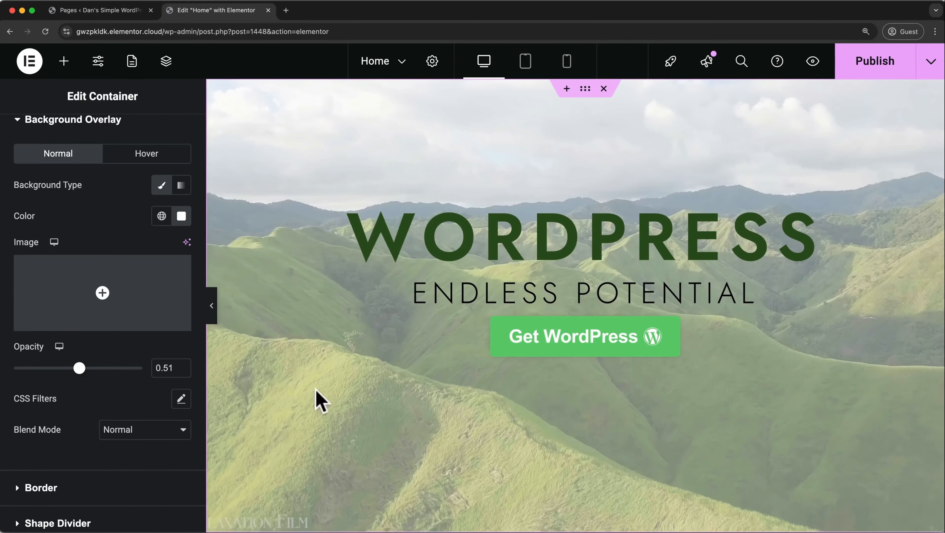
- Switch the hero background type to Slideshow and insert a gallery of four mountain banner images from the Media Library
scroll(168, 319, "up", 3)
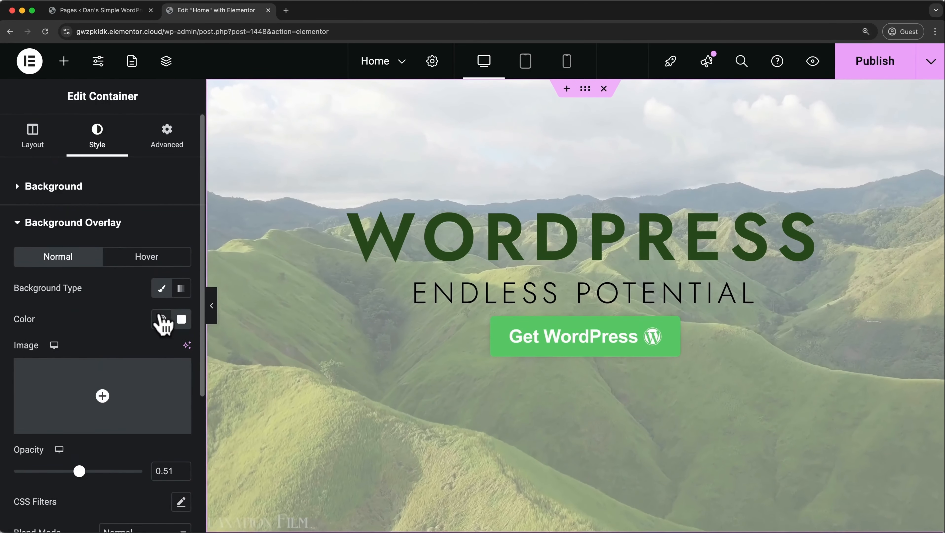
left_click(34, 191)
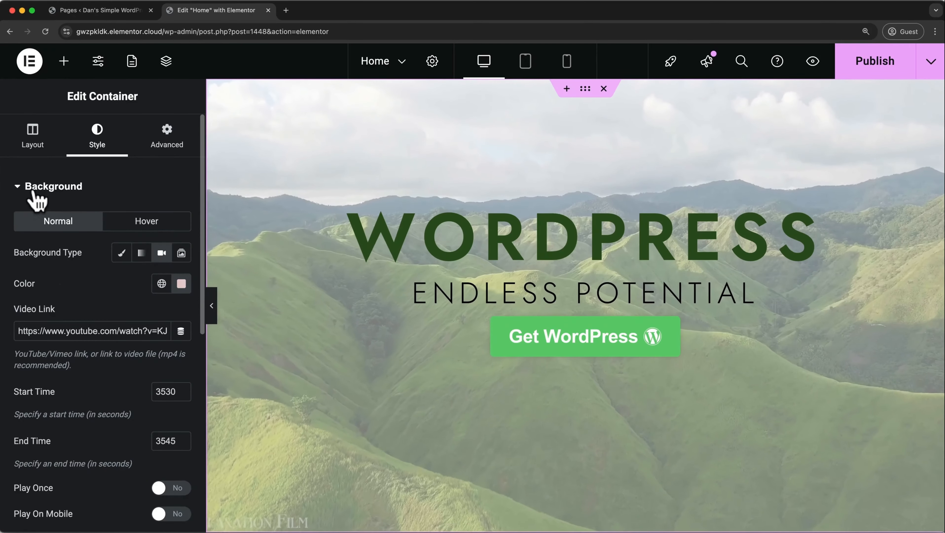
left_click(182, 252)
left_click(56, 330)
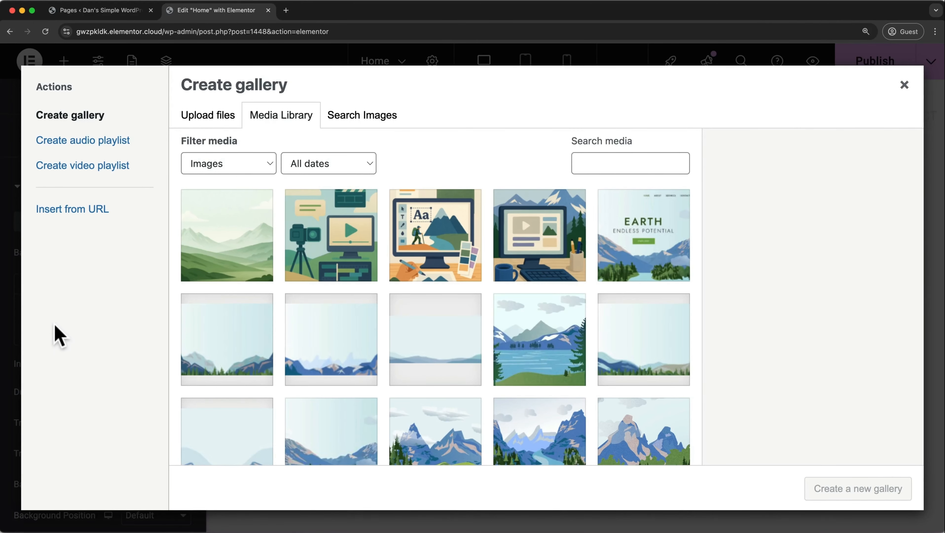
left_click(211, 364)
left_click(306, 366)
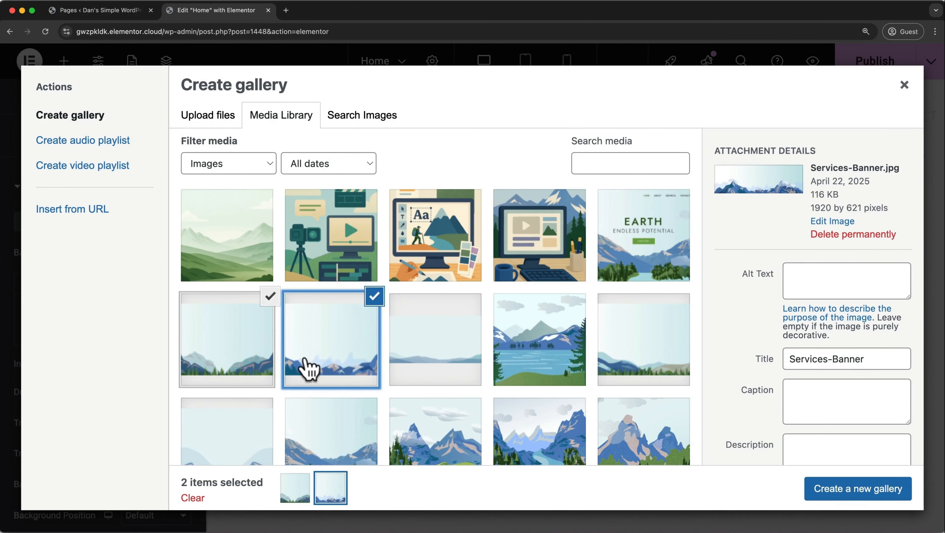
left_click(421, 364)
left_click(613, 351)
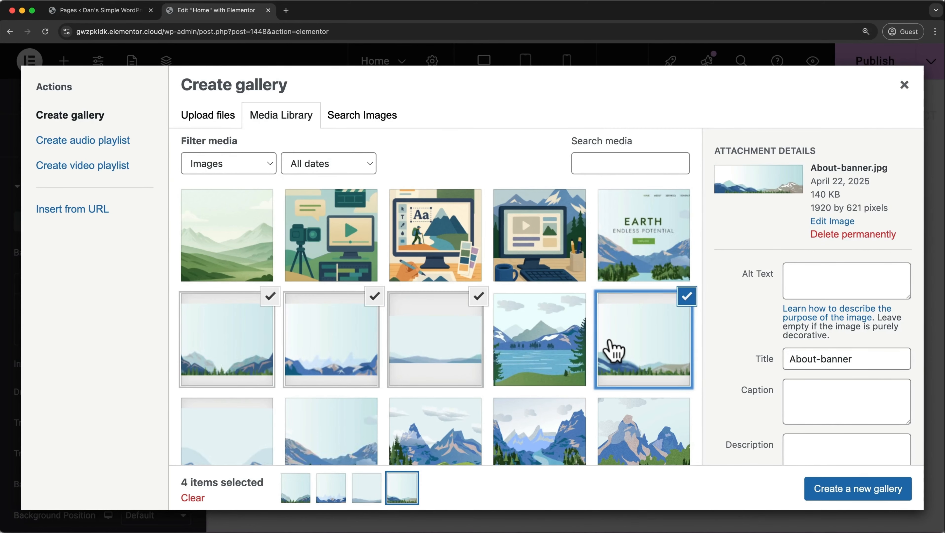
left_click(840, 487)
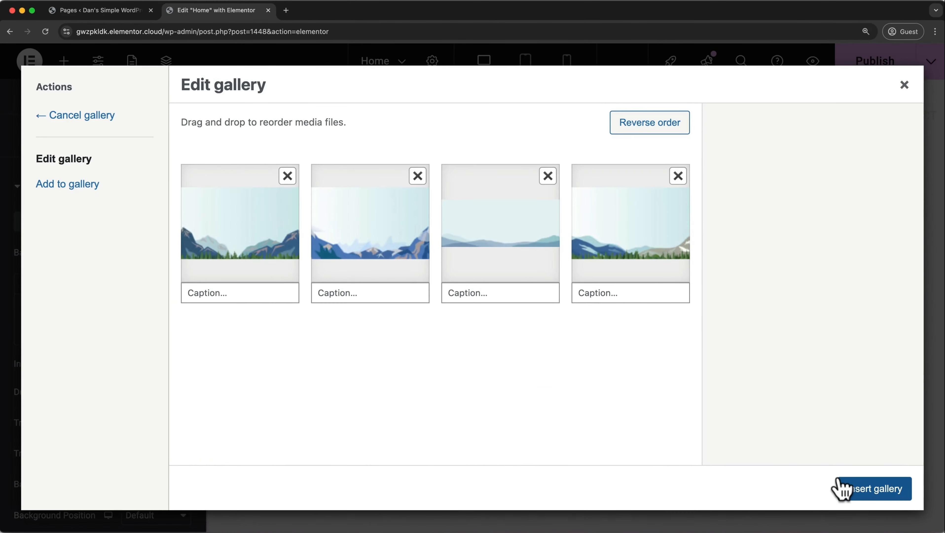
left_click(840, 487)
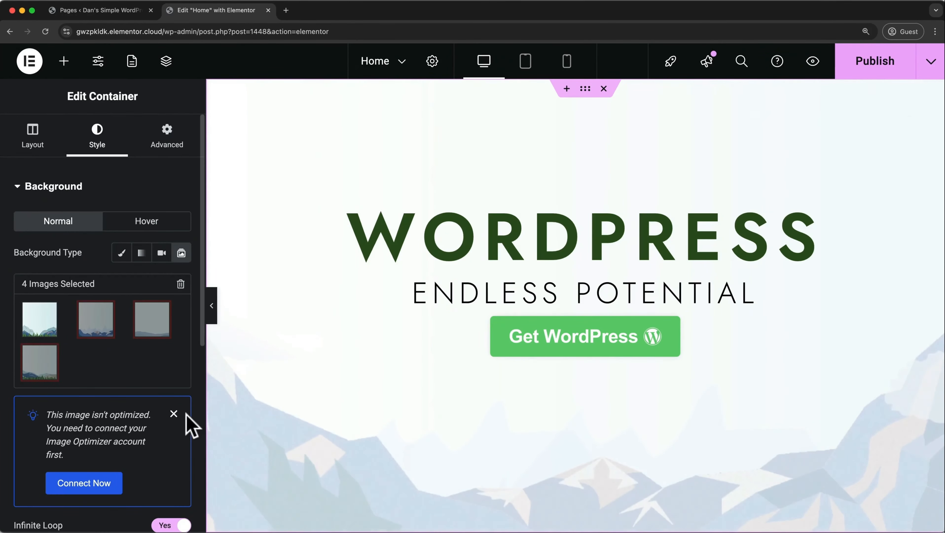
- Dismiss the image optimizer notice, then set the slideshow's duration to 1000 ms and its transition to Slide Right
left_click(175, 415)
scroll(178, 417, "down", 3)
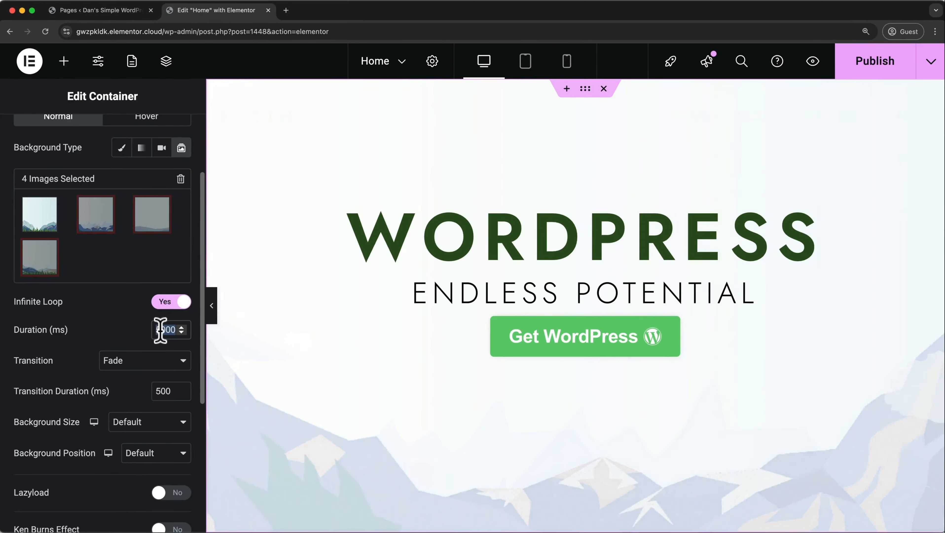
type("1000")
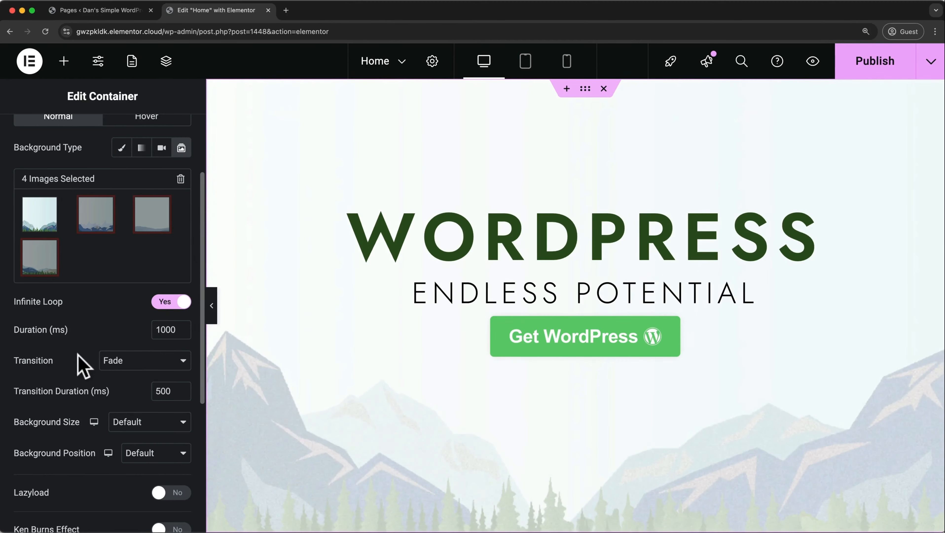
left_click(138, 360)
left_click(133, 385)
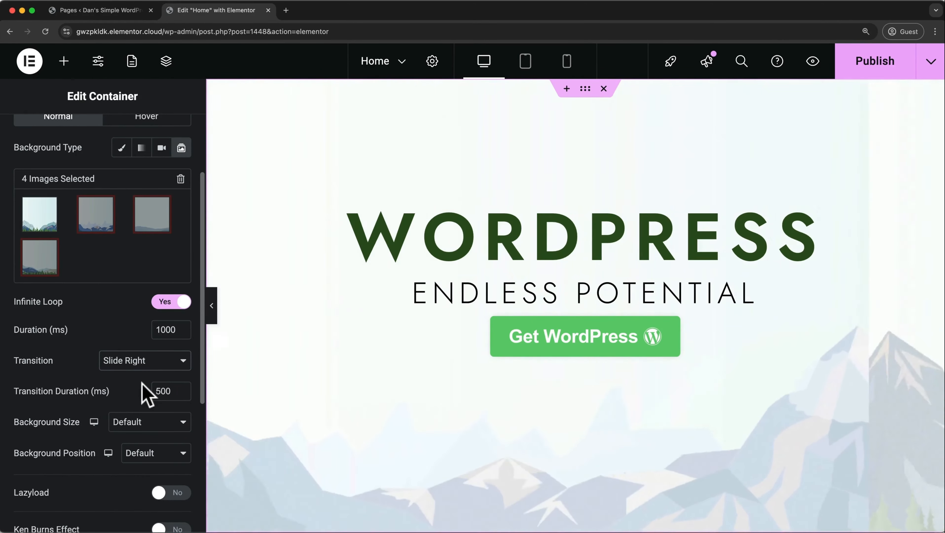
- Return the hero container's background type to Classic with the green mountain image
scroll(147, 391, "up", 4)
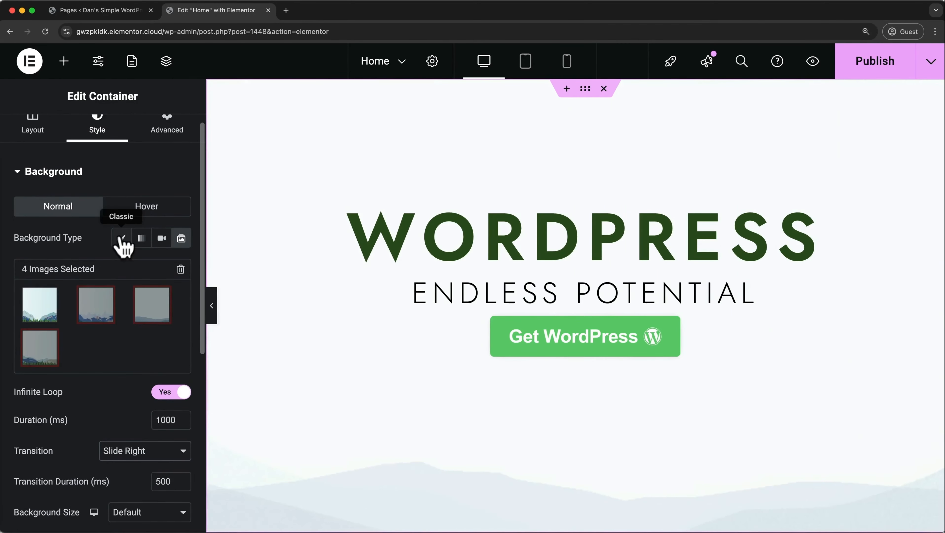
left_click(122, 238)
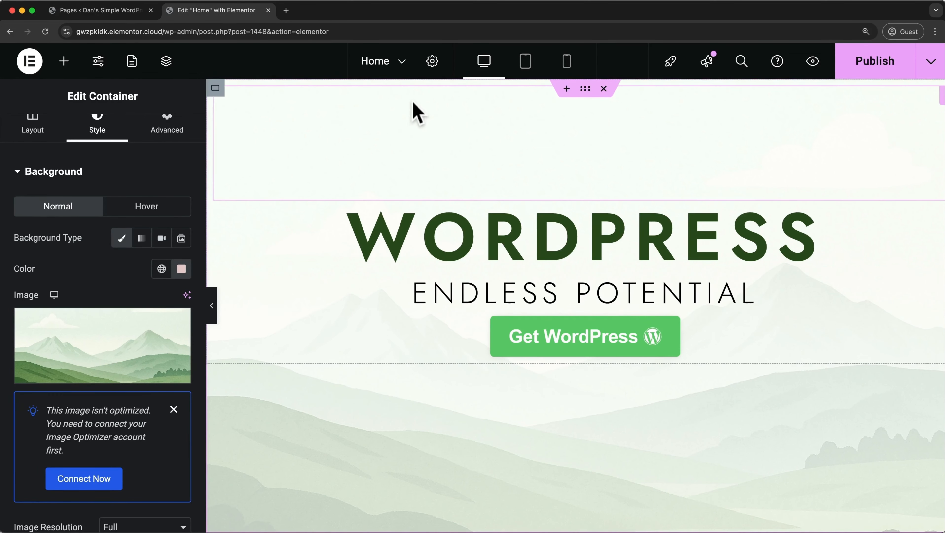
- Switch from the Home page to the About page for editing, saving the Home changes on leaving
left_click(404, 64)
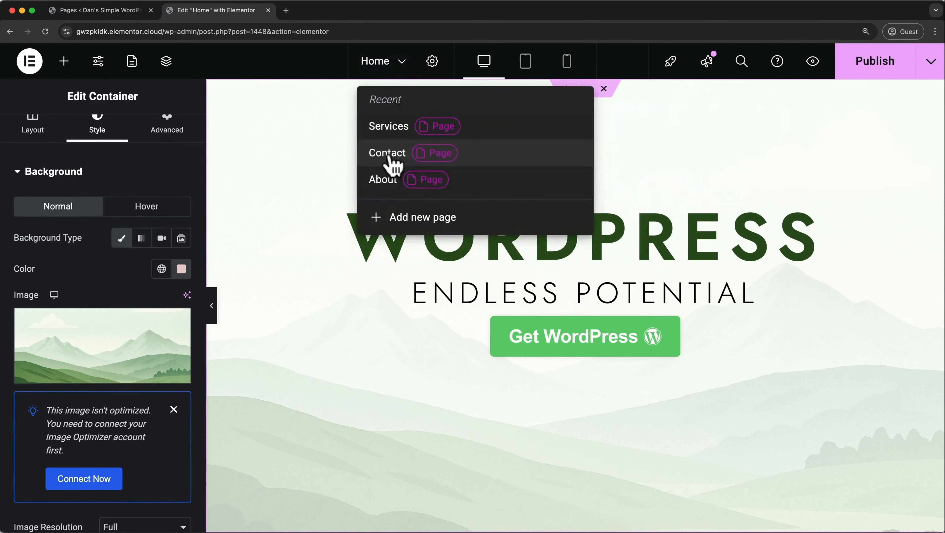
left_click(386, 195)
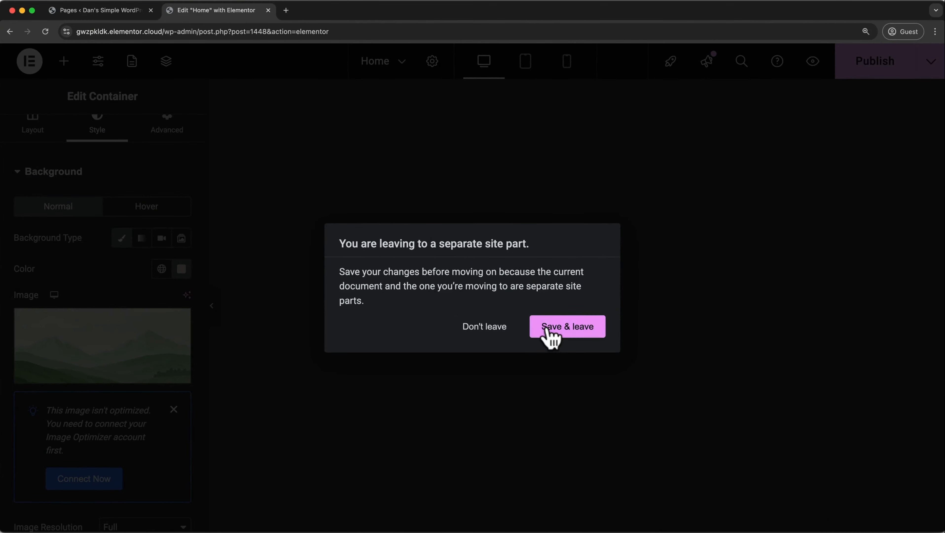
left_click(551, 335)
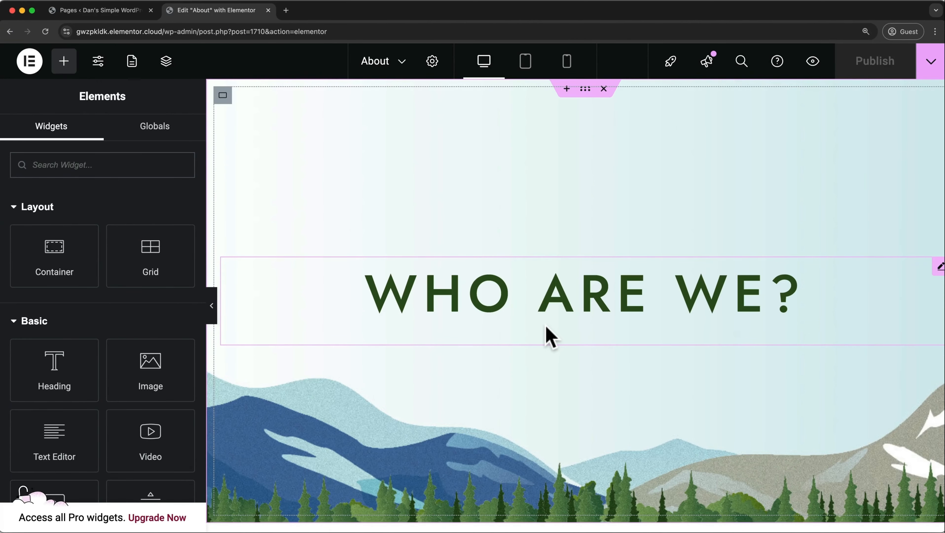
- Open the advanced layout settings of the Talk to Us section's container on the About page
scroll(550, 336, "down", 10)
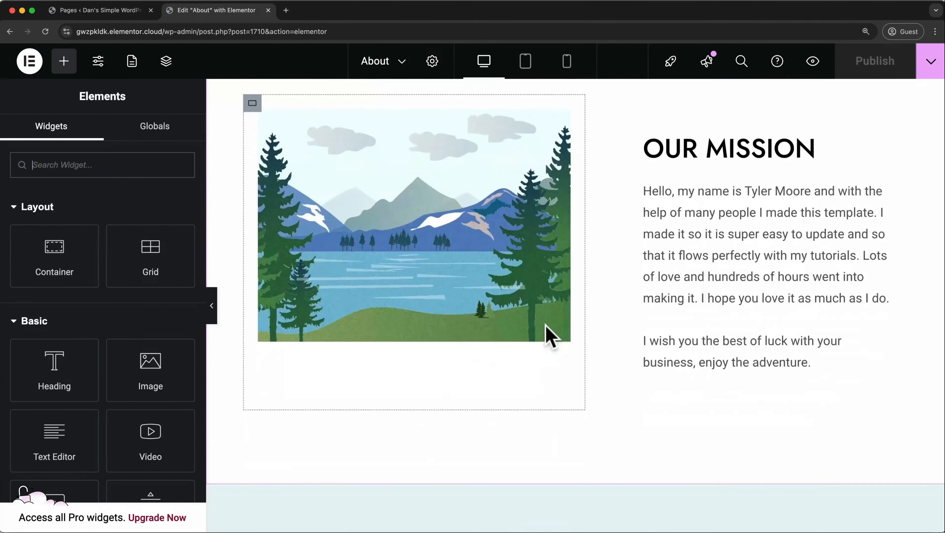
scroll(551, 336, "down", 8)
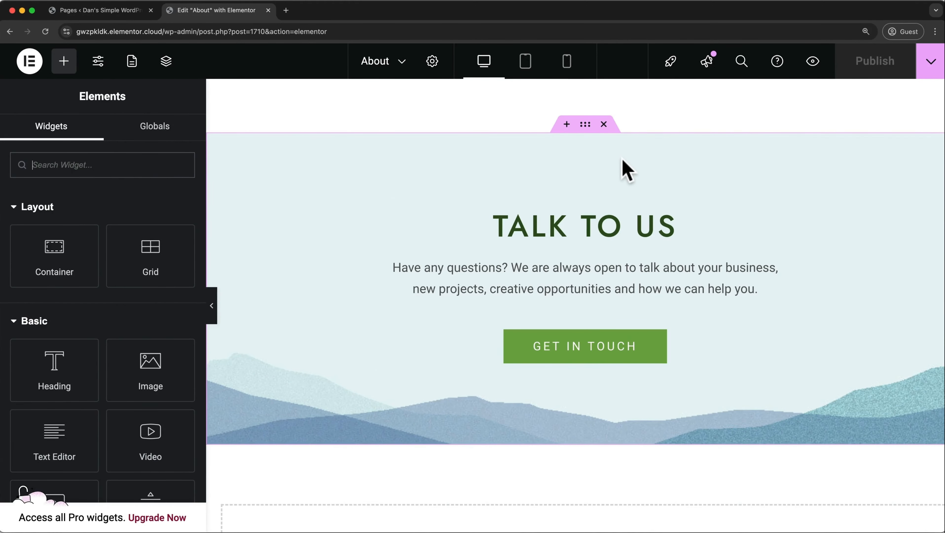
left_click(585, 125)
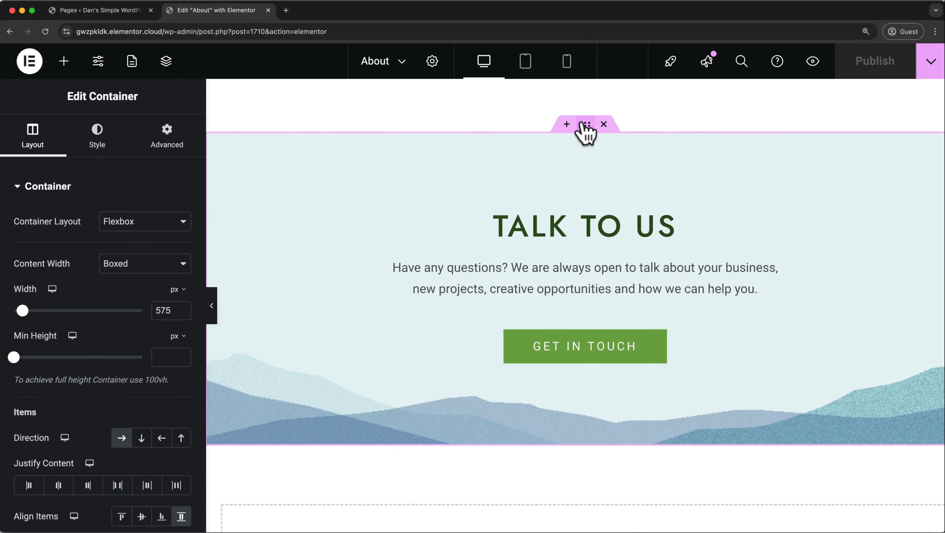
left_click(183, 156)
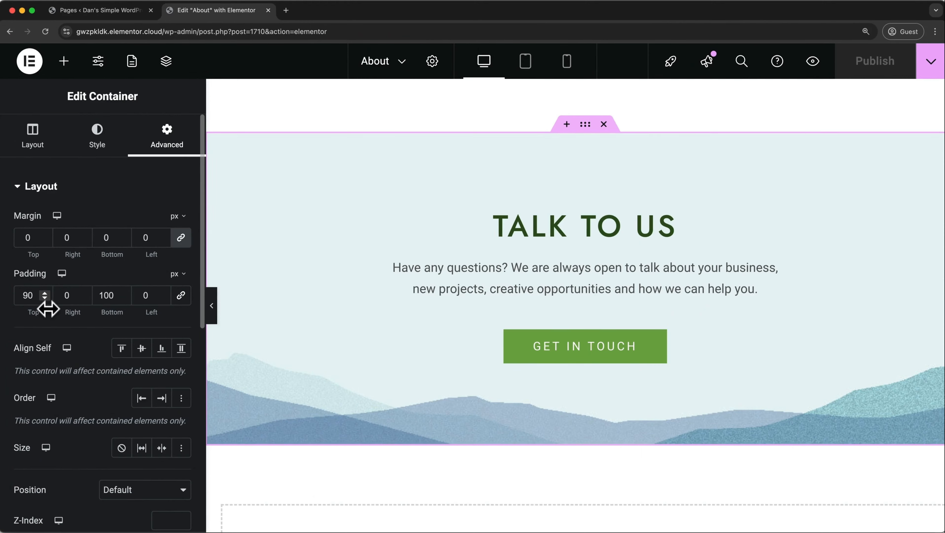
- Set the Talk to Us container's top padding to 0, then raise it gradually back to 90 px
double_click(35, 295)
type("0")
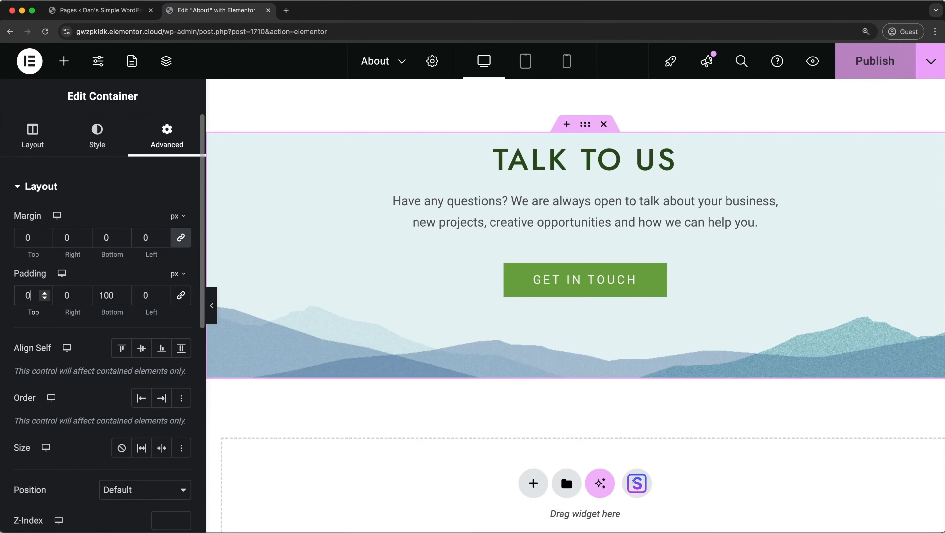
key("BackSpace")
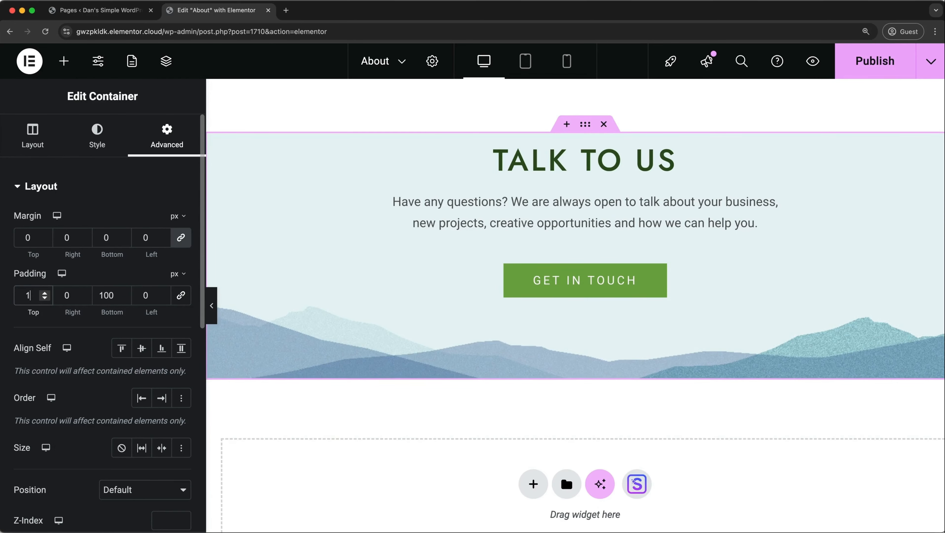
type("11")
key("Up")
key("Up")
key("Up")
key("Up")
key("Up")
key("Up")
key("Up")
key("Up")
key("Up")
key("Up")
key("Up")
key("Up")
key("Up")
key("Up")
key("Up")
key("Up")
key("Up")
key("Up")
key("Up")
key("Up")
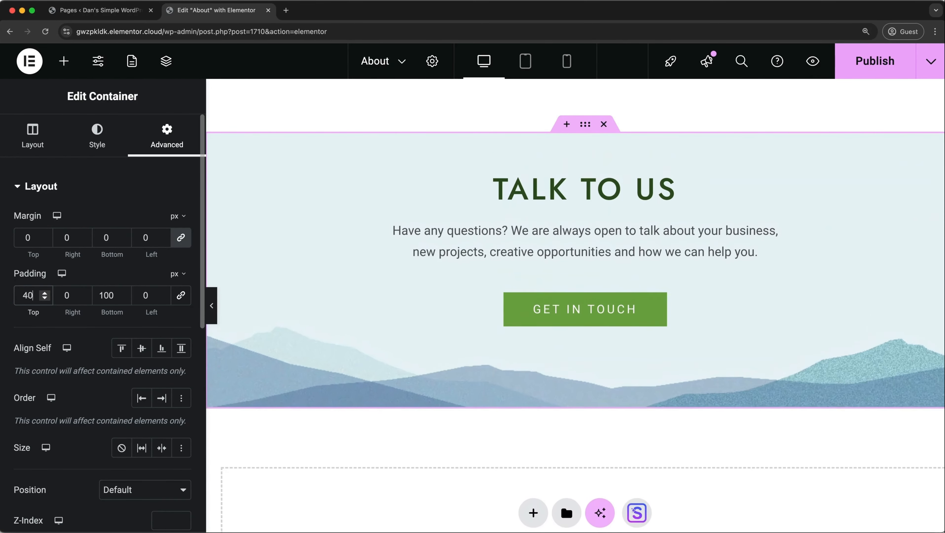
key("Up")
key("Up")
key("Up")
key("Up")
key("Up")
key("Up")
key("Up")
key("Up")
key("Up")
key("Up")
key("Up")
key("Up")
key("Up")
key("Up")
key("Up")
key("Up")
key("Up")
key("Up")
key("Up")
key("Up")
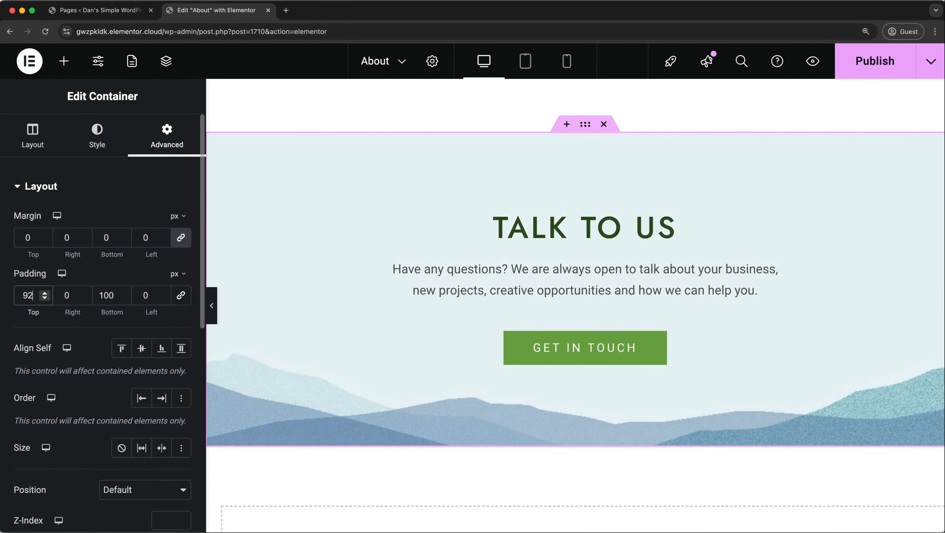
- Raise the Talk to Us container's linked margins to 65 px on all sides, then reset them to 0
left_click(35, 237)
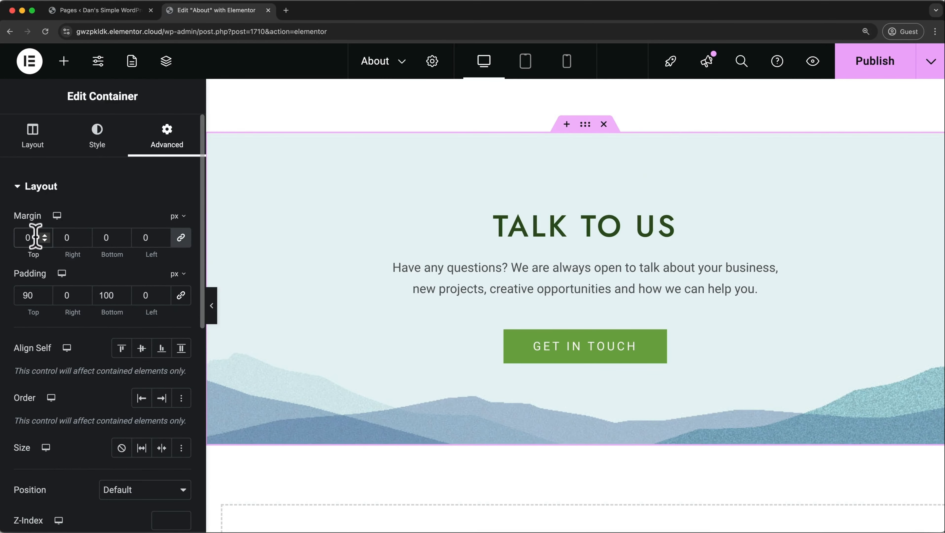
key("Up")
key("Up")
key("Up")
key("Up")
key("Up")
key("Up")
key("Up")
key("Up")
key("Up")
key("Up")
key("Up")
key("Up")
key("Up")
key("Up")
key("Up")
key("Up")
key("Up")
key("Up")
key("Up")
key("Up")
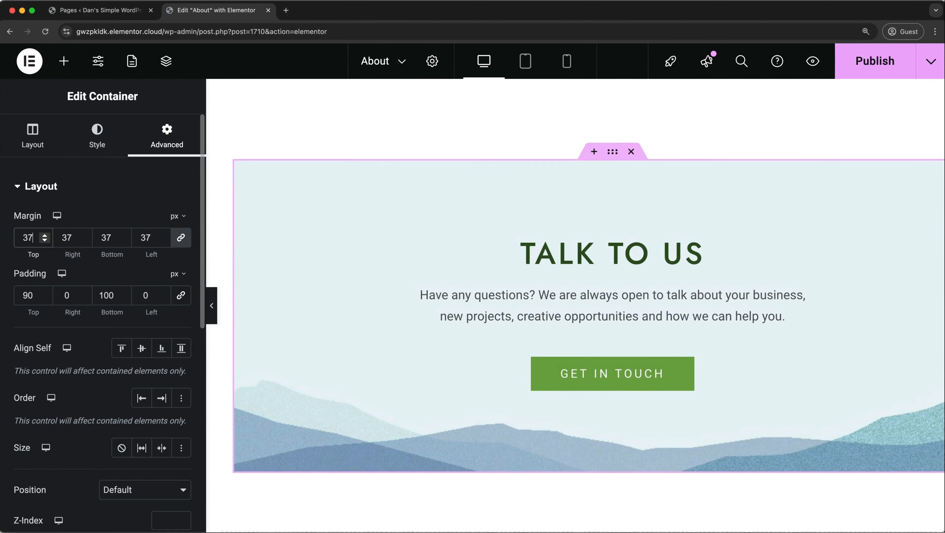
key("Up")
key("Up")
key("Up")
key("Up")
key("Up")
key("Up")
key("Up")
key("Up")
key("Up")
key("Up")
key("Up")
key("Up")
key("Up")
key("Up")
key("Up")
key("Up")
key("Up")
key("Up")
key("Up")
key("Up")
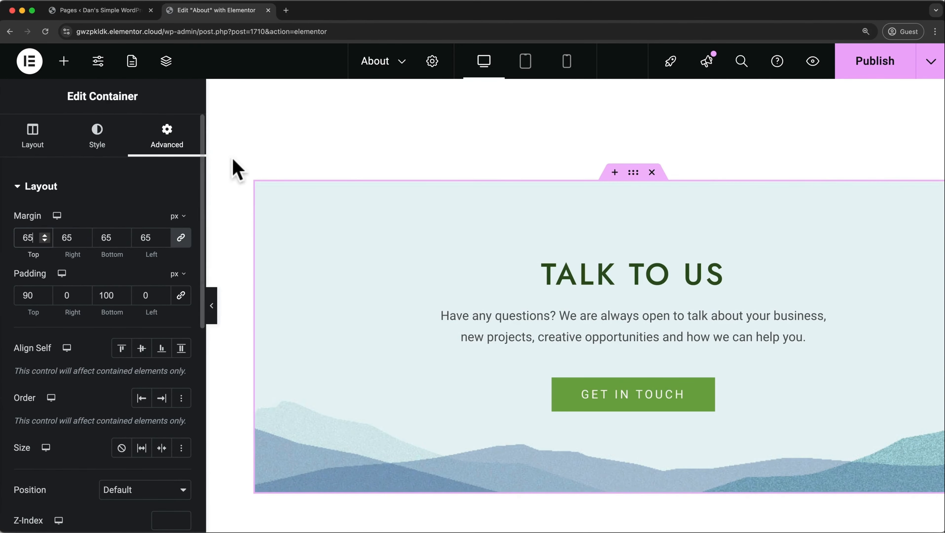
double_click(30, 238)
type("0")
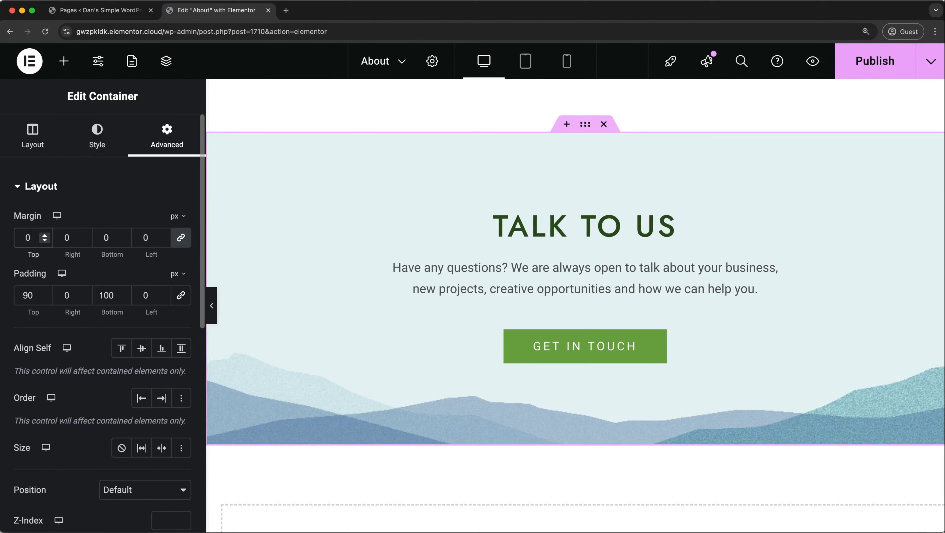
- Unlink the container's margin values and increase only the top margin, starting from 1 px
left_click(182, 239)
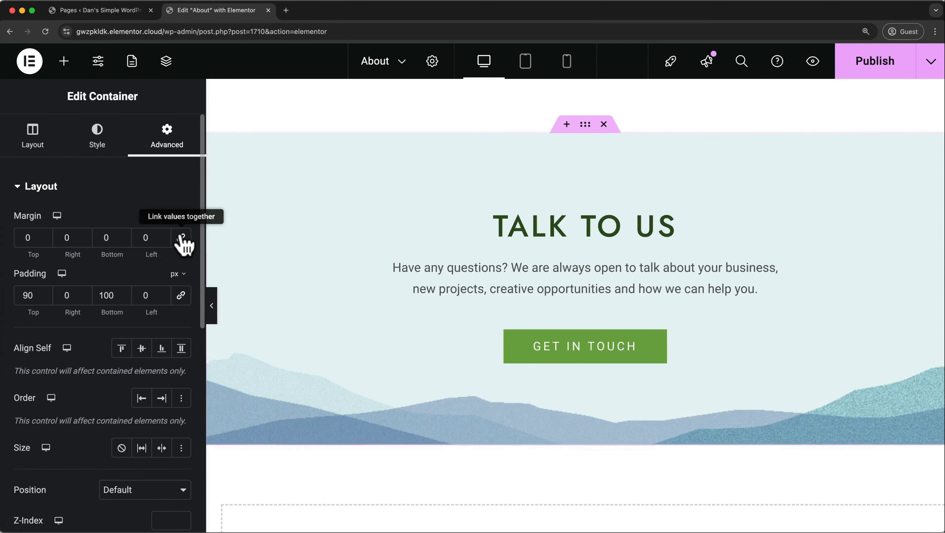
double_click(31, 238)
type("1")
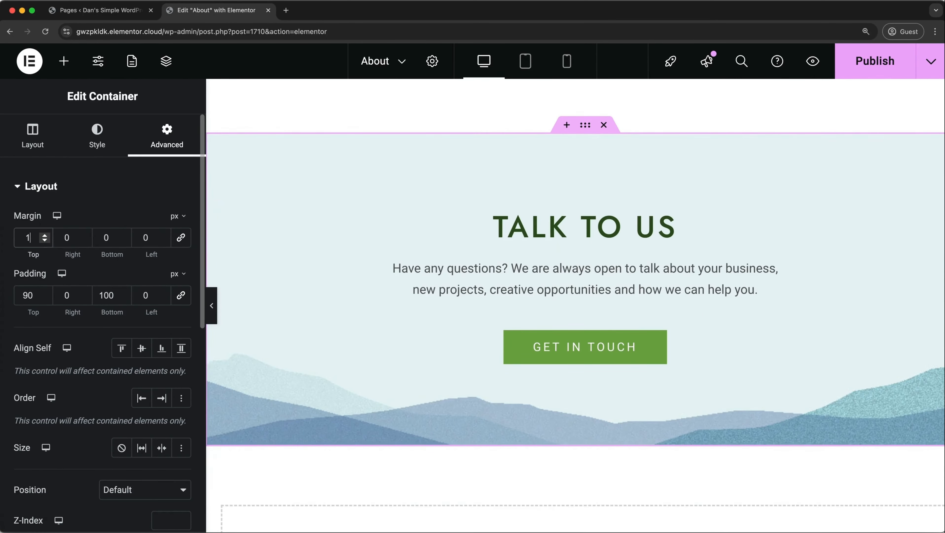
- Try a top margin of 61 px on the Talk to Us container, and reset it to 0
key("Up")
key("Up")
key("Up")
key("Up")
key("Up")
key("Up")
key("Up")
key("Up")
key("Up")
key("Up")
key("Up")
key("Up")
key("Up")
key("Up")
key("Up")
key("Up")
key("Up")
key("Up")
key("Up")
key("Up")
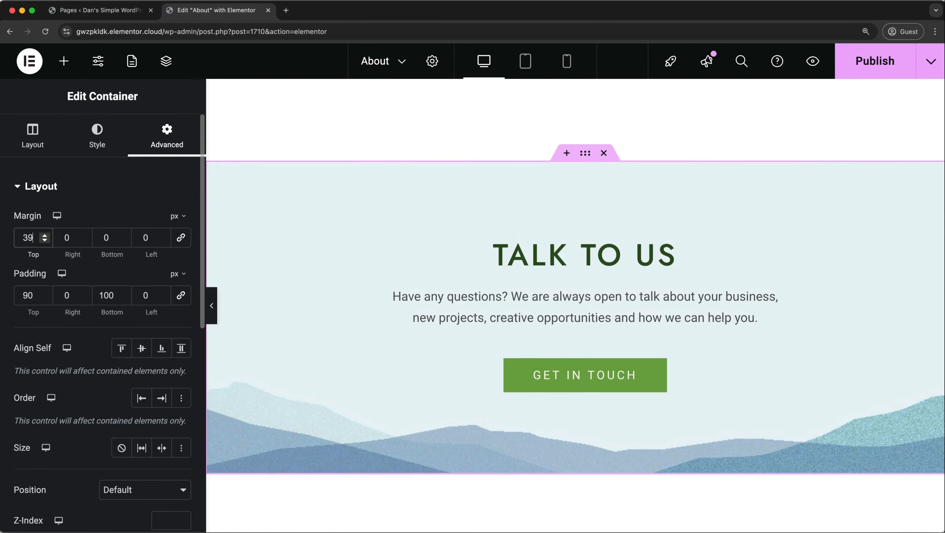
key("Up")
key("Up")
key("Up")
key("Up")
key("Up")
key("Up")
key("Up")
key("Up")
key("Up")
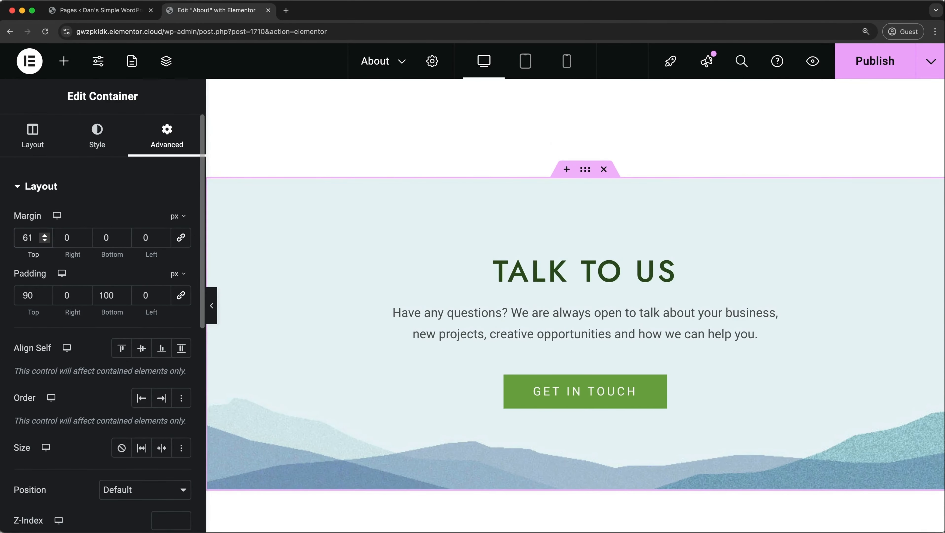
type("0")
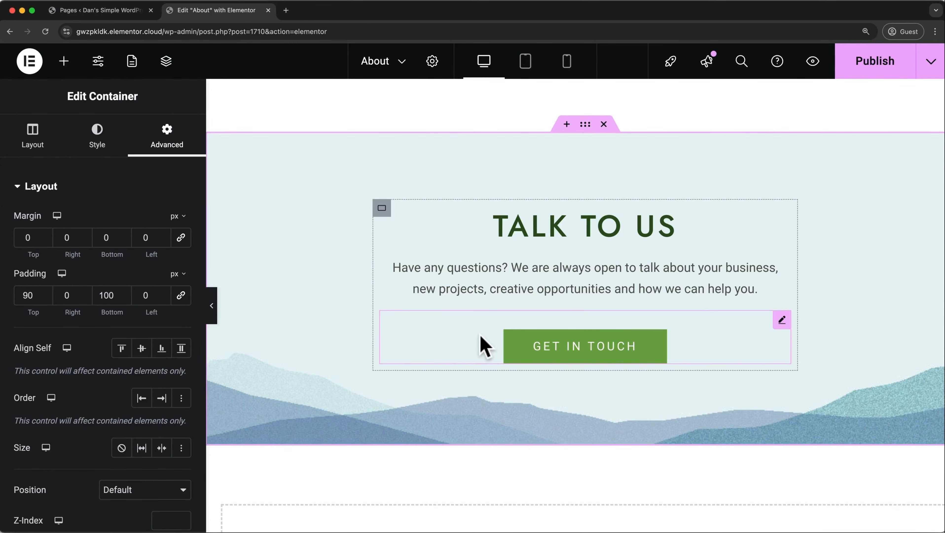
- Set the Get in Touch button's top margin to 53 px, and try a 25 px top padding before resetting it to 0
left_click(485, 346)
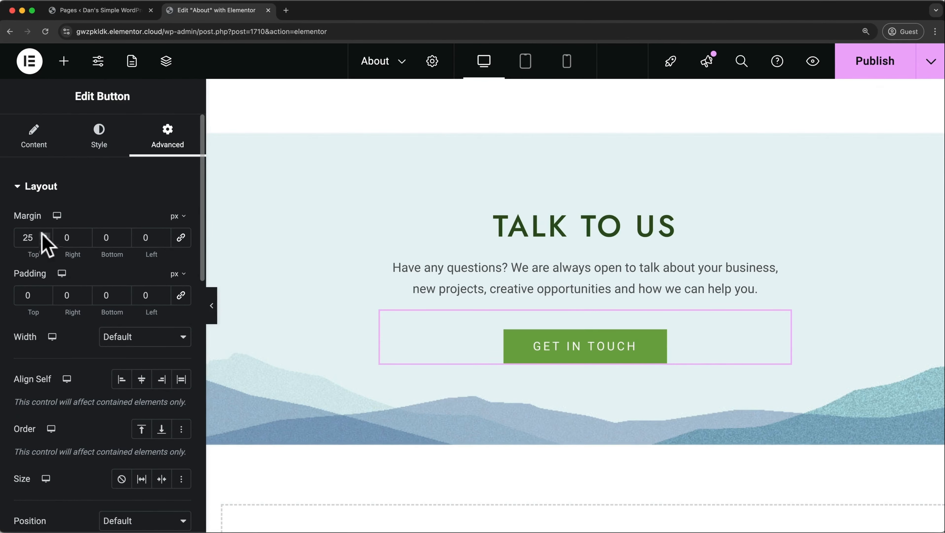
left_click_drag(44, 235, 44, 236)
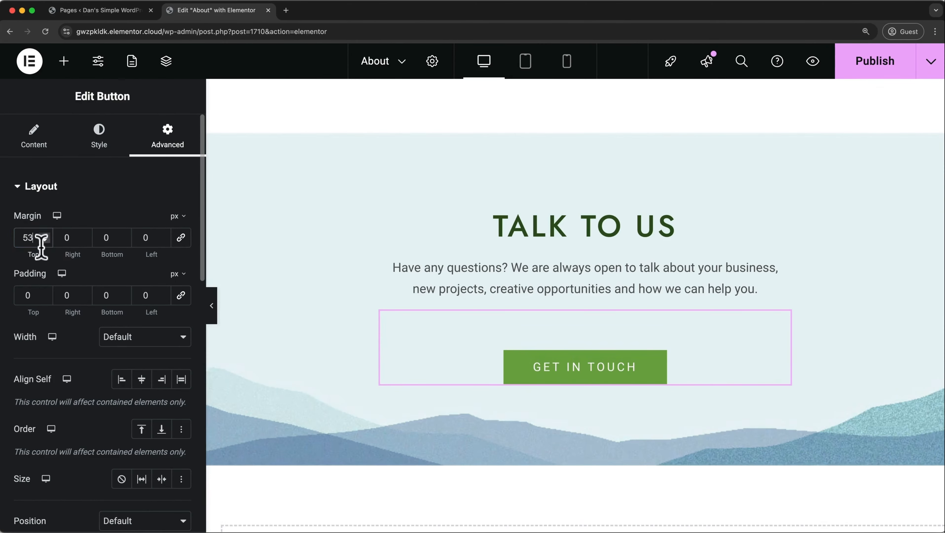
left_click_drag(44, 295, 44, 295)
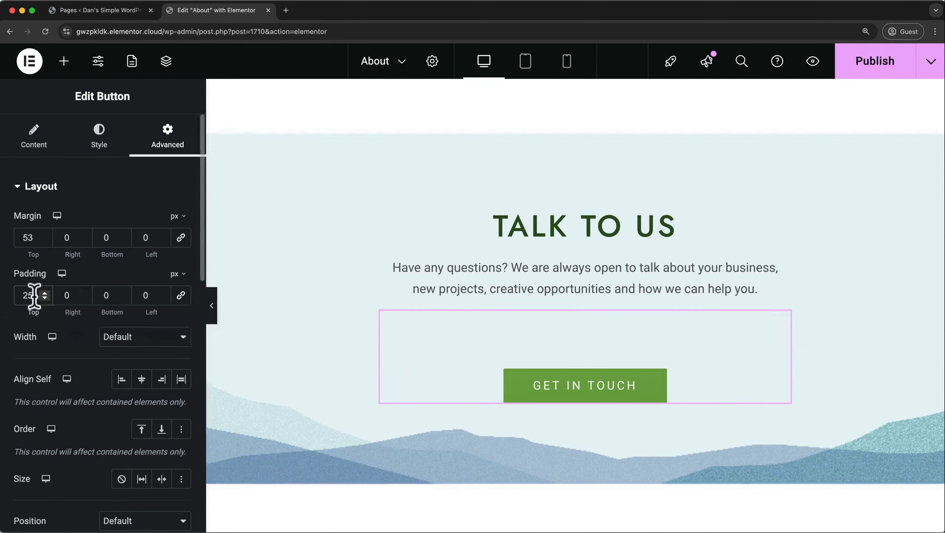
type("0")
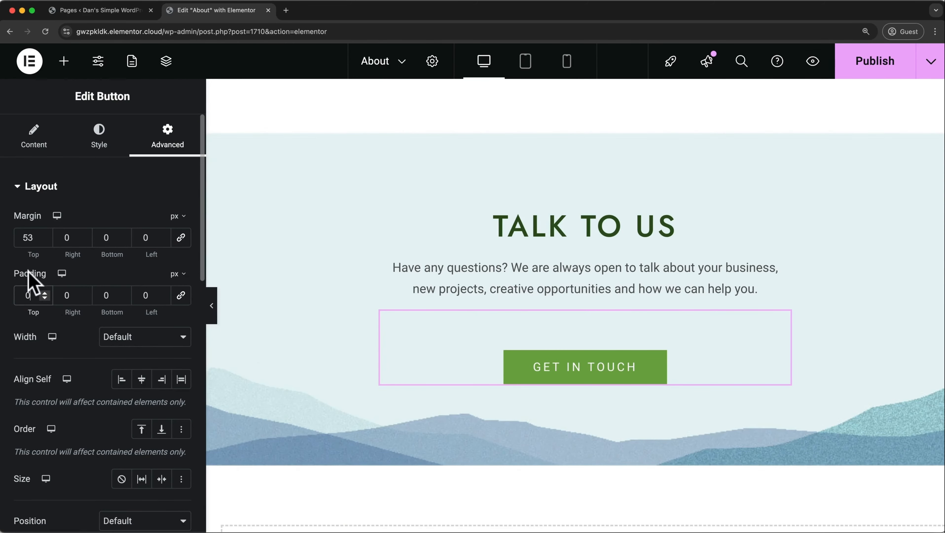
- Set the Get in Touch button's top margin back to 25 px
left_click(31, 233)
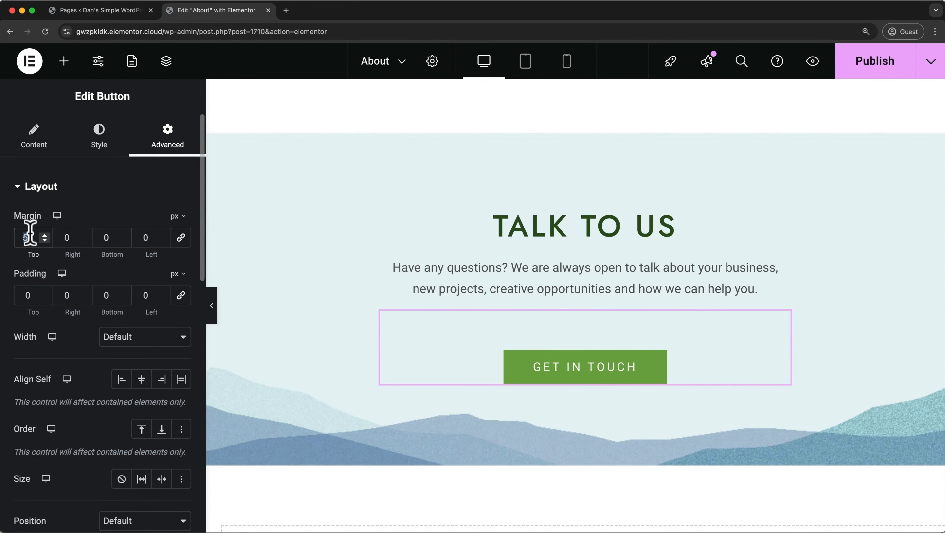
type("25")
left_click(93, 206)
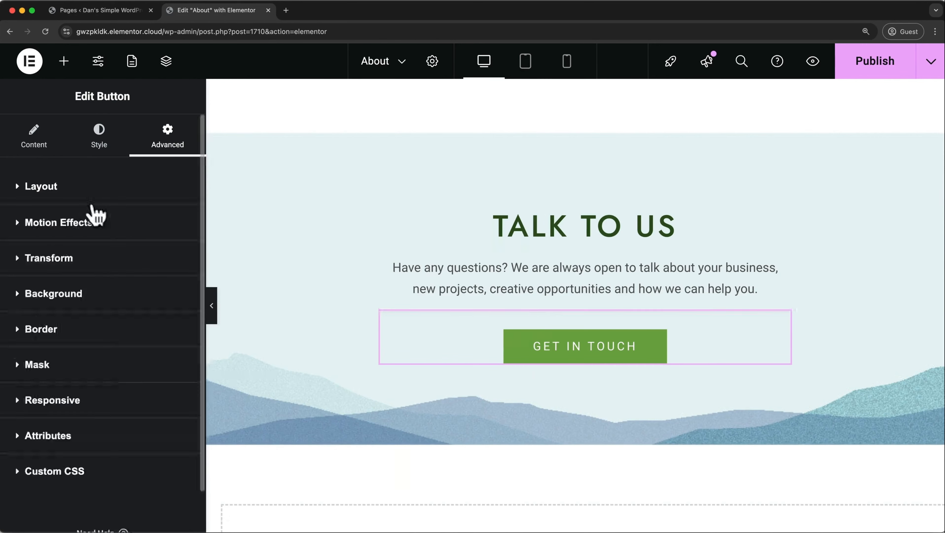
left_click(96, 204)
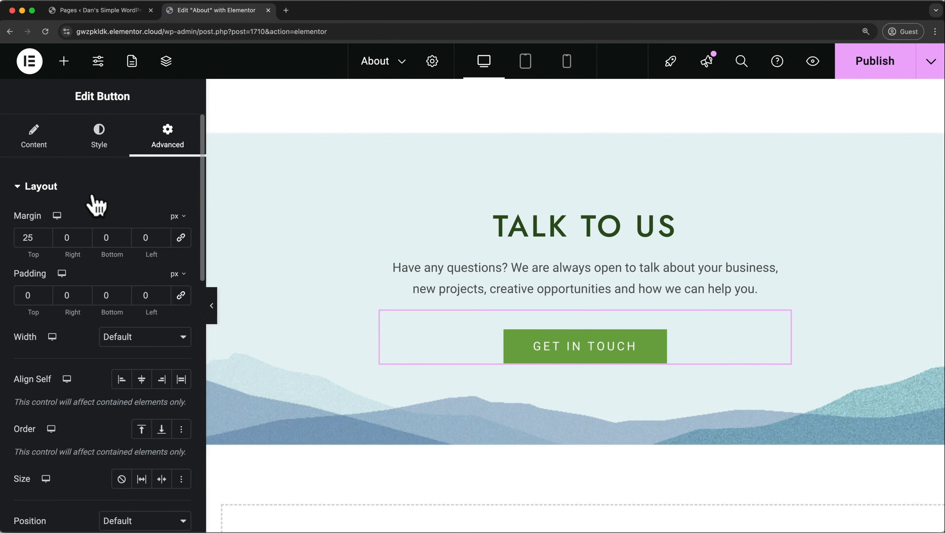
- Add a Spacer widget between the Talk to Us paragraph and the Get in Touch button, with its space set to 64 px
left_click(63, 62)
scroll(81, 239, "down", 5)
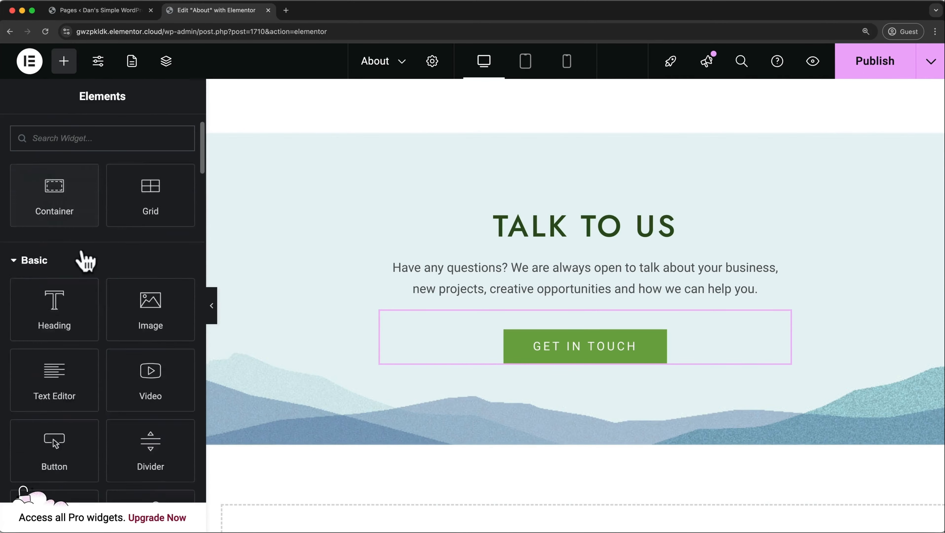
scroll(83, 250, "down", 3)
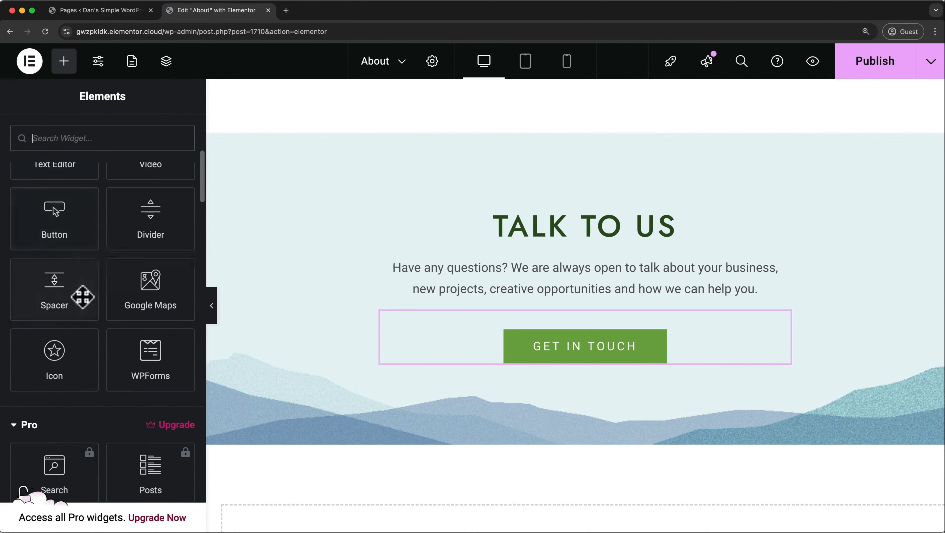
left_click_drag(82, 296, 595, 321)
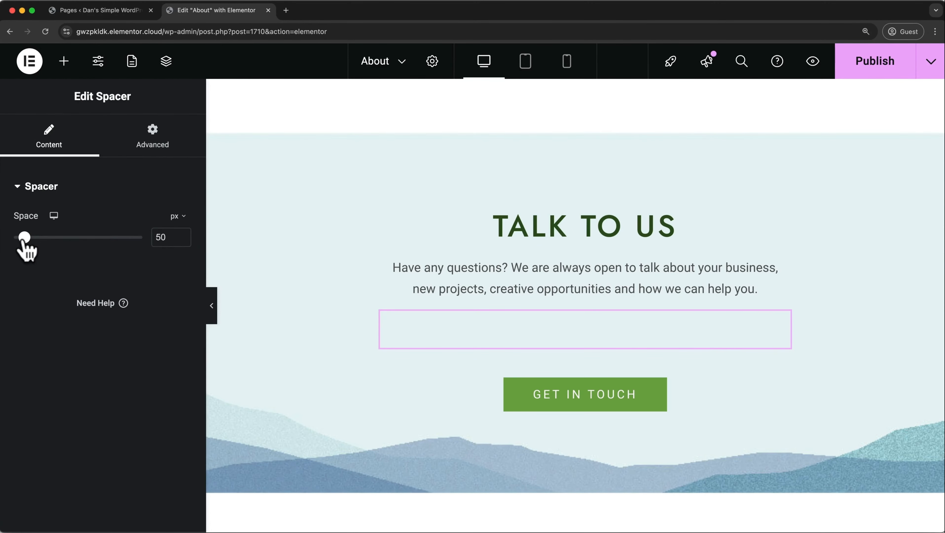
mouse_move(24, 237)
left_mouse_down()
mouse_move(51, 237)
mouse_move(27, 237)
left_mouse_up()
- Delete the Spacer above the Get in Touch button
right_click(467, 336)
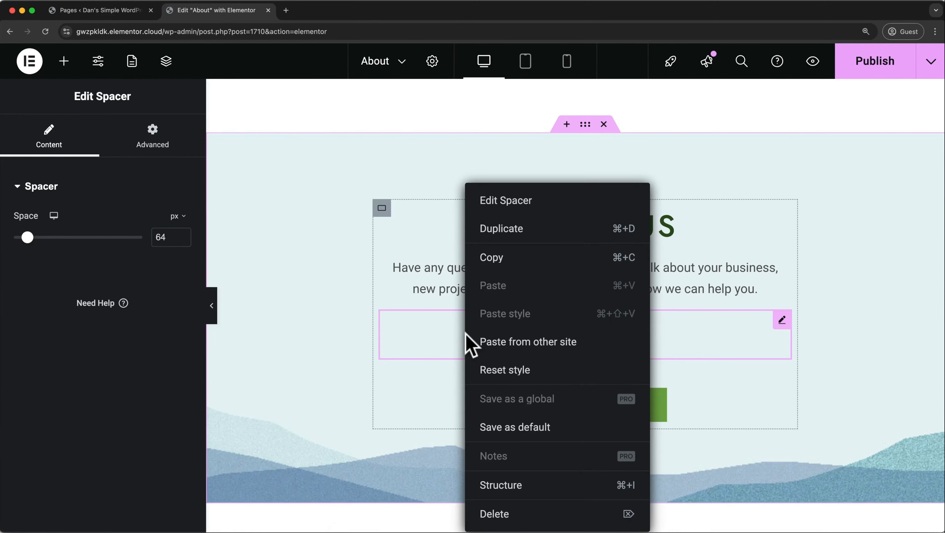
left_click(498, 514)
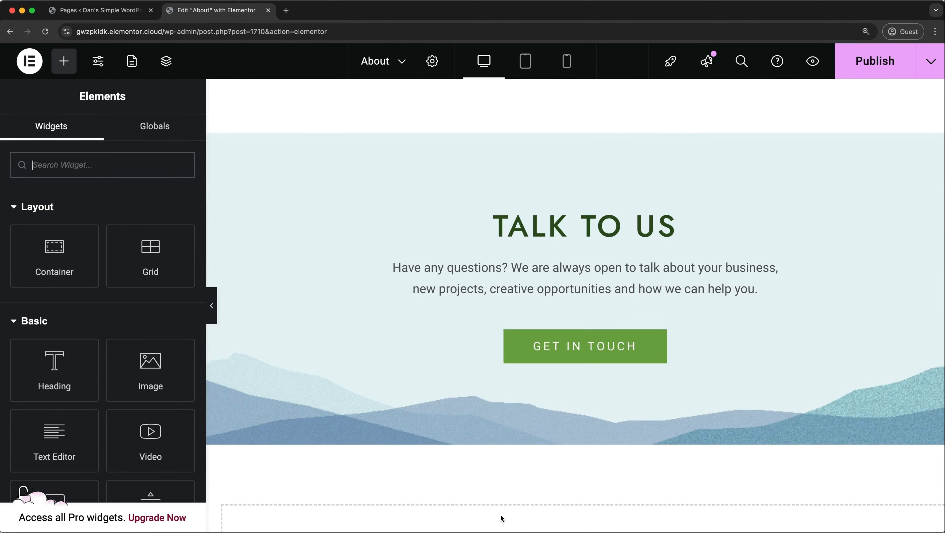
- Try a smaller minimum height on the Who Are We? hero container, and set it back to 600 px
scroll(501, 518, "up", 15)
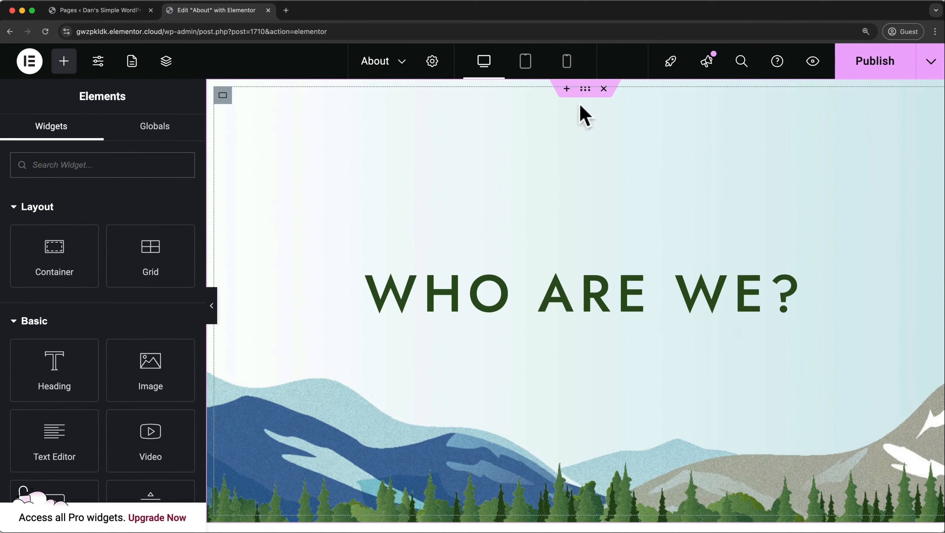
left_click(585, 96)
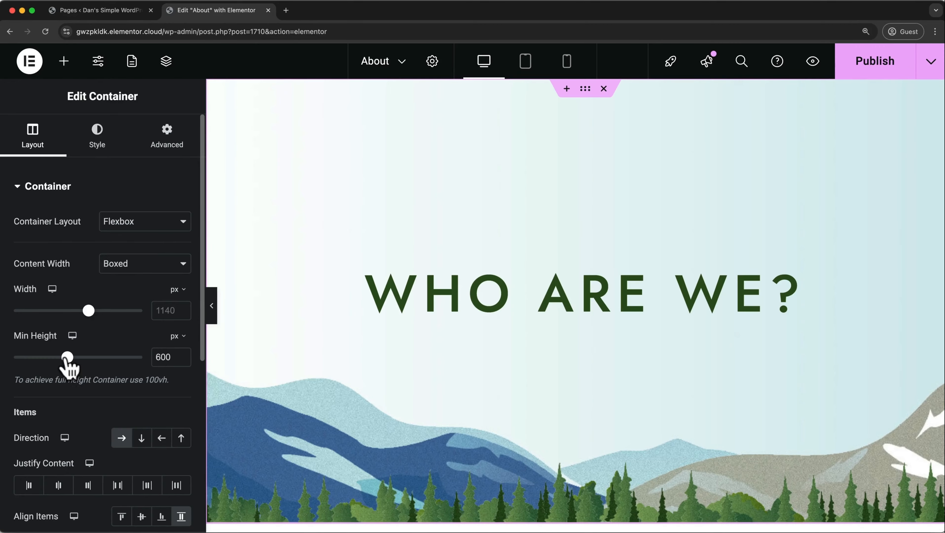
mouse_move(68, 358)
left_mouse_down()
mouse_move(52, 358)
mouse_move(74, 357)
mouse_move(65, 358)
left_mouse_up()
double_click(166, 358)
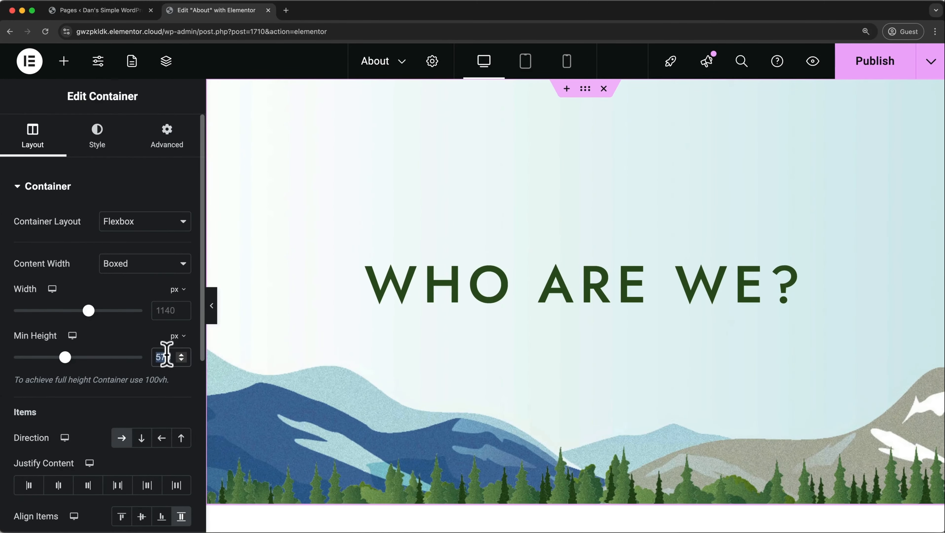
type("600")
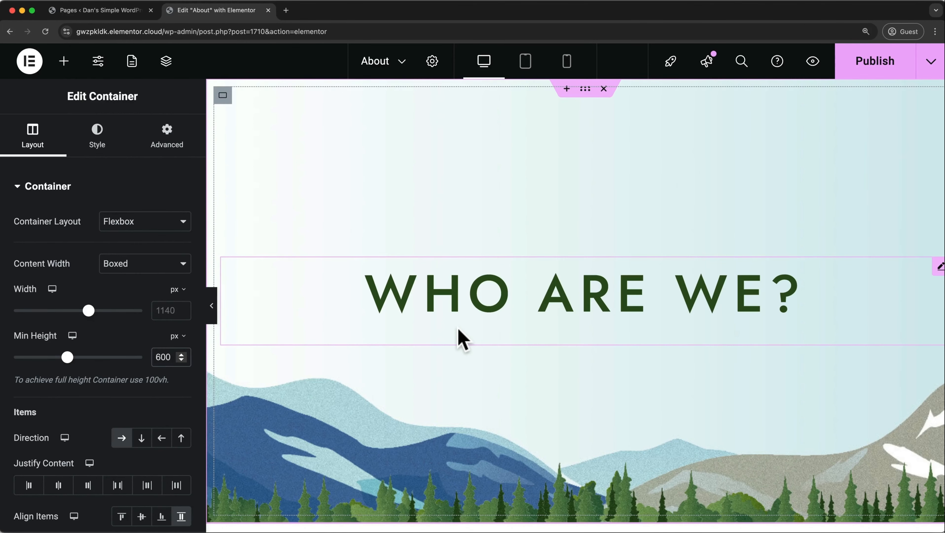
- View the live site and examine the three service cards' column layout on the Home page
left_click(932, 61)
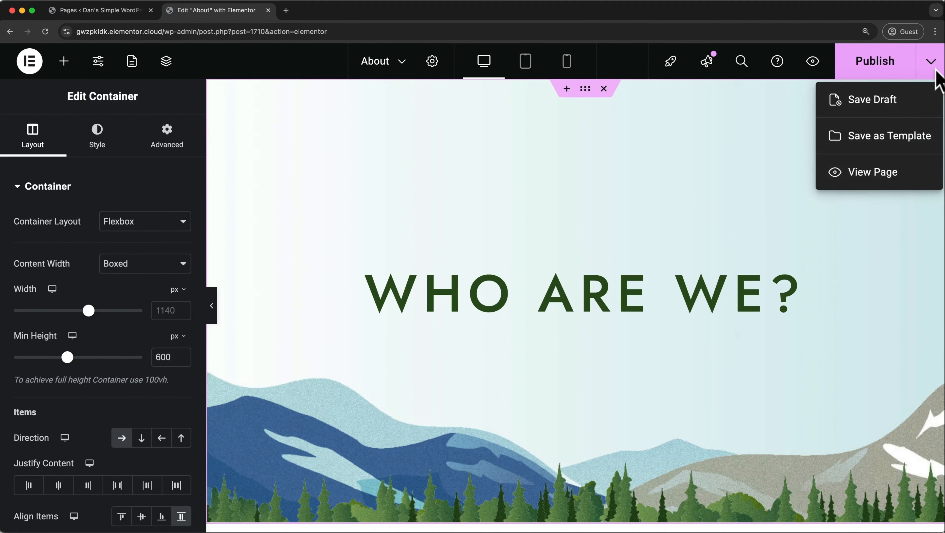
left_click(894, 186)
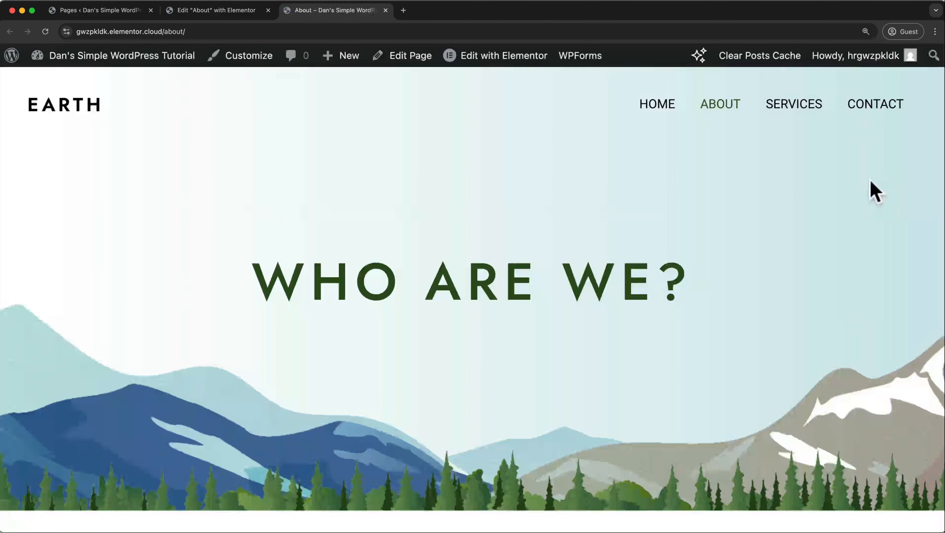
left_click(671, 110)
scroll(671, 110, "down", 10)
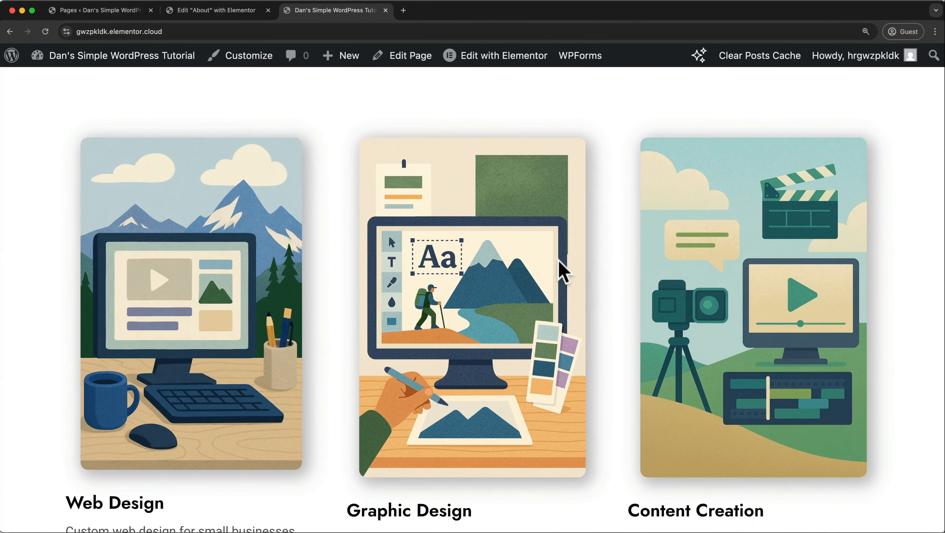
scroll(559, 267, "down", 4)
scroll(562, 267, "up", 3)
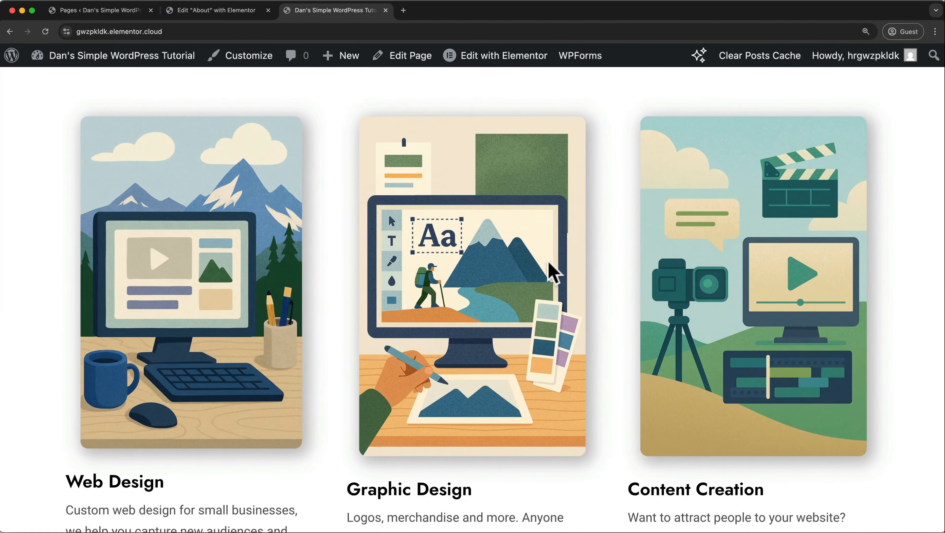
- Back in the About page editor, insert a Direction Column Flexbox container below the Who Are We? hero and set its content width to Full Width
left_click(240, 13)
scroll(566, 180, "down", 5)
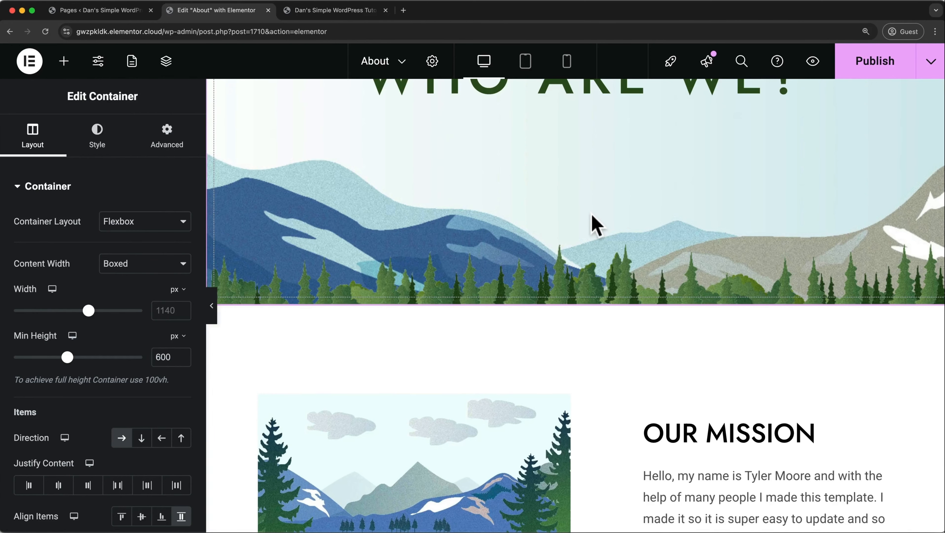
mouse_move(462, 353)
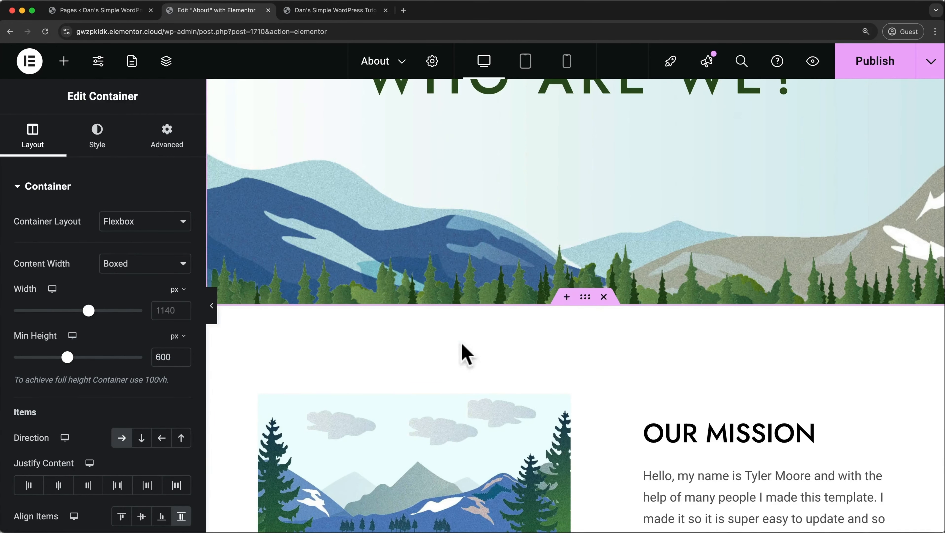
left_click(567, 297)
left_click(531, 375)
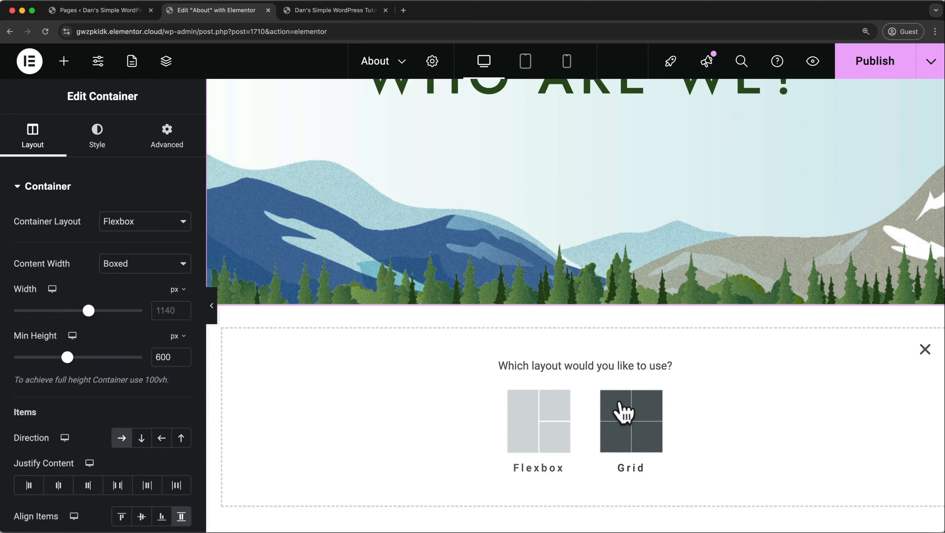
left_click(563, 424)
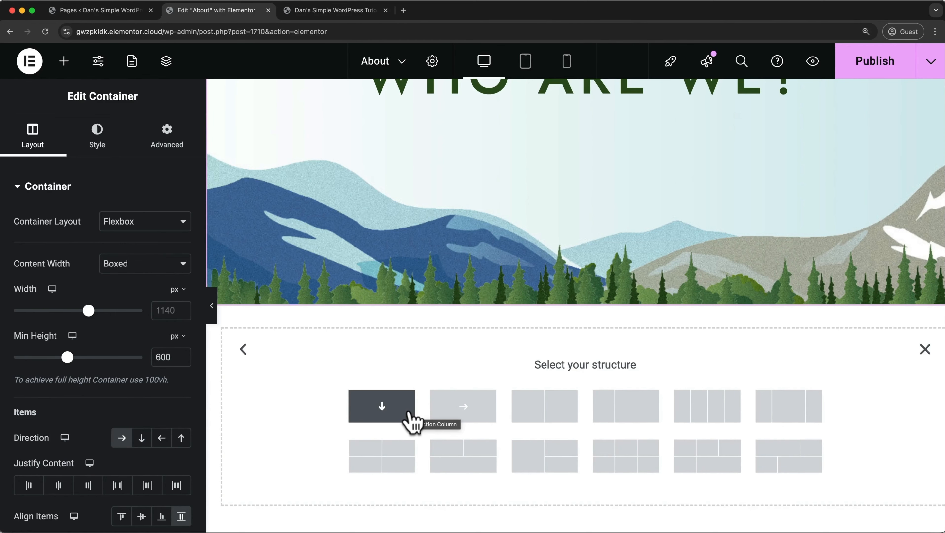
left_click(412, 419)
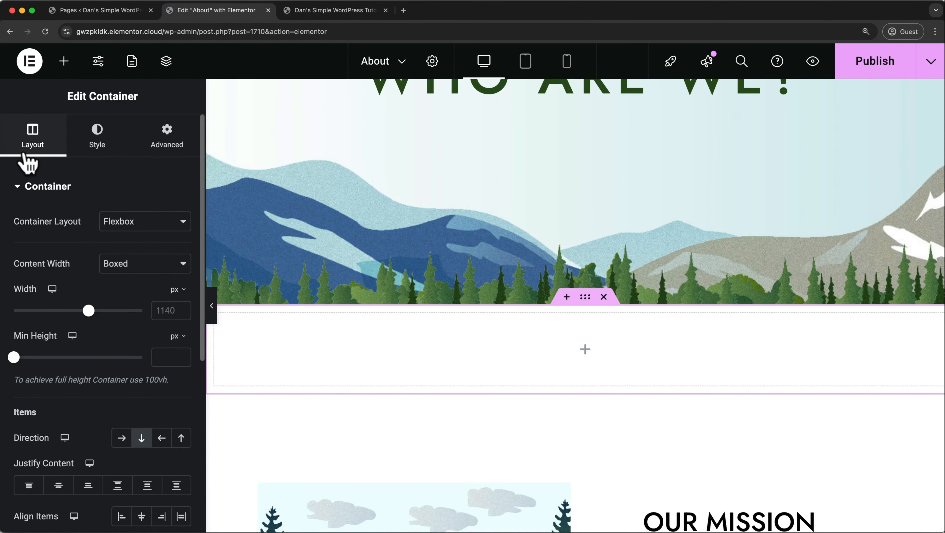
left_click(117, 264)
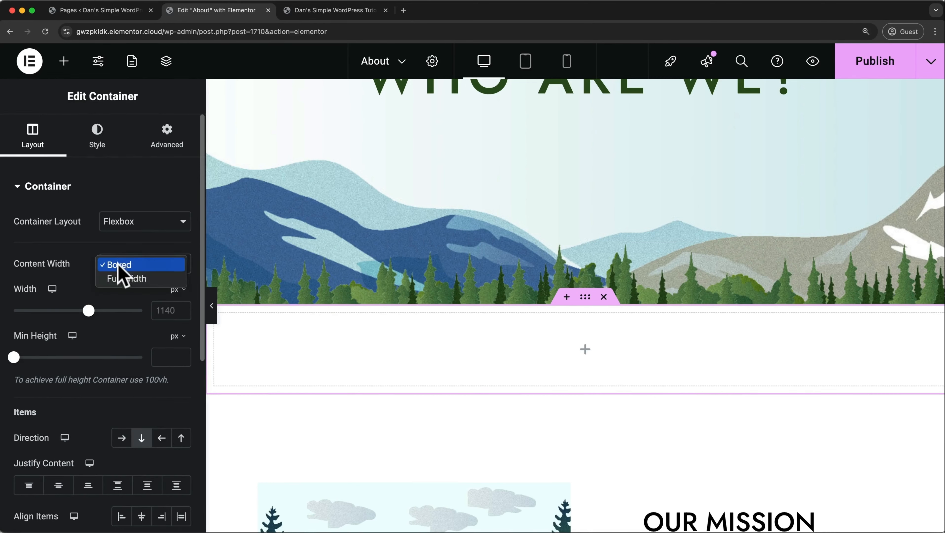
left_click(124, 283)
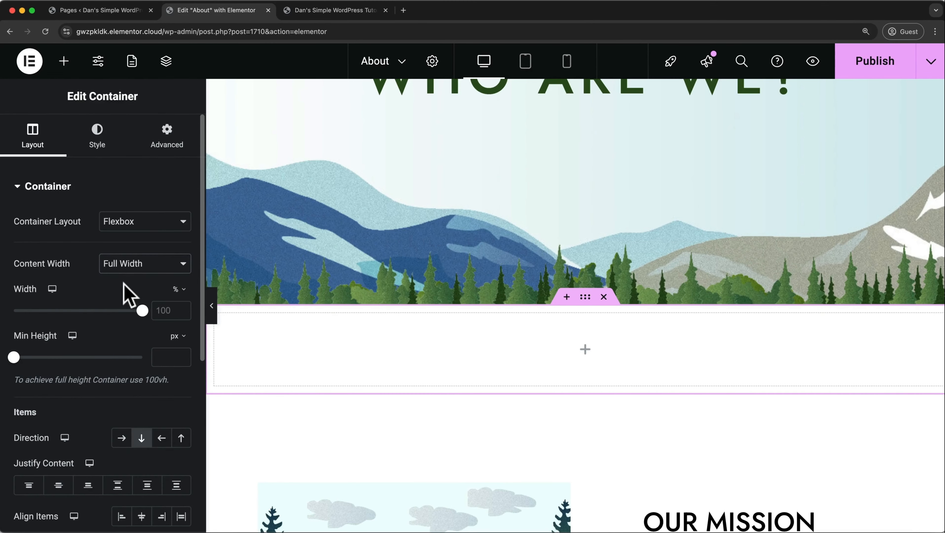
- Nest a container inside the new empty section, with Full Width content and a width of 33.33%
left_click(62, 62)
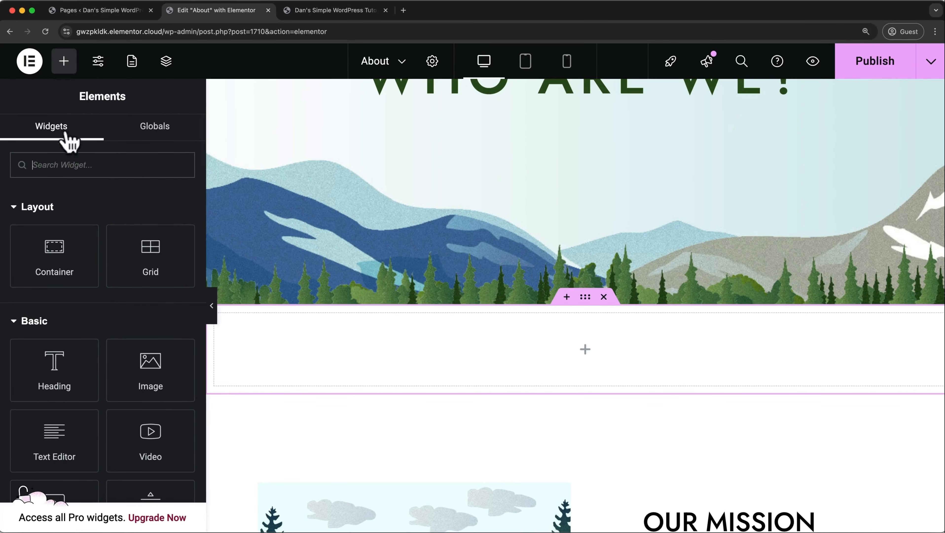
left_click_drag(56, 242, 285, 329)
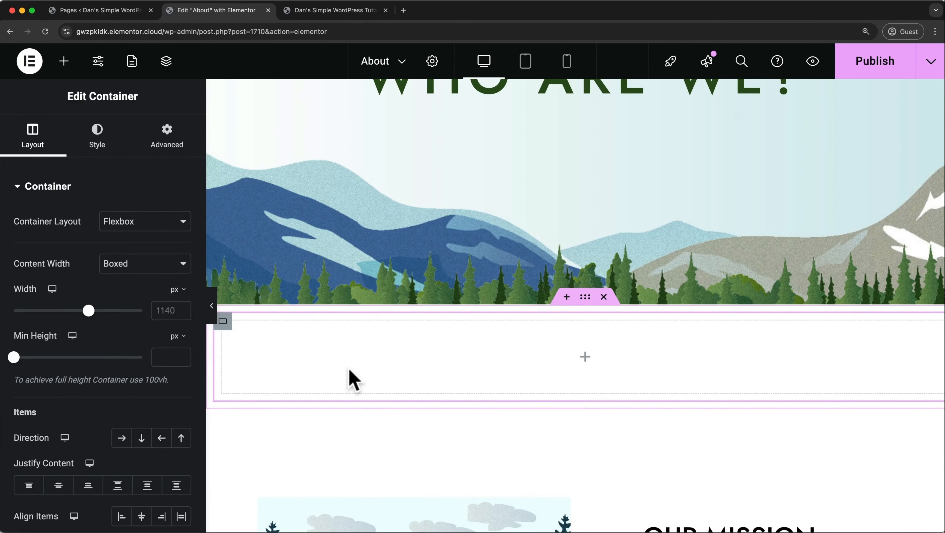
left_click(180, 267)
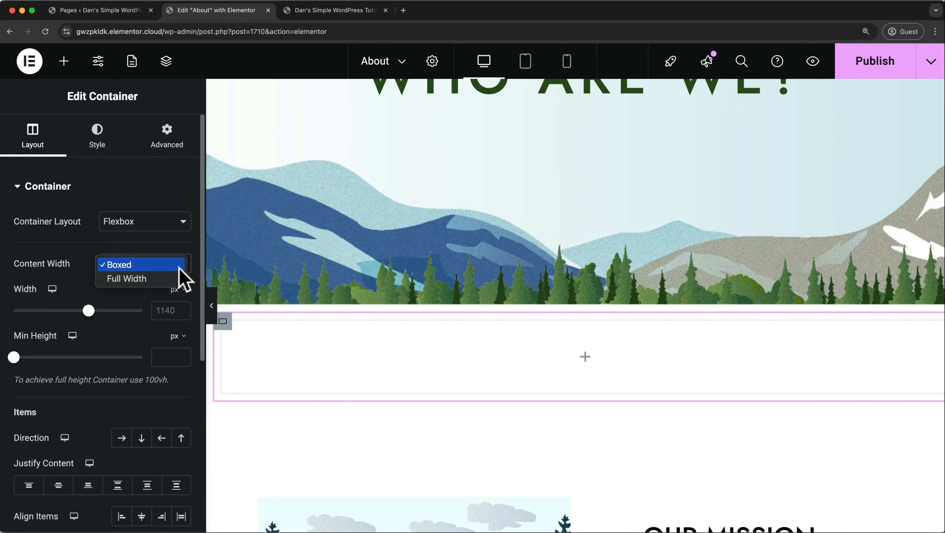
left_click(161, 280)
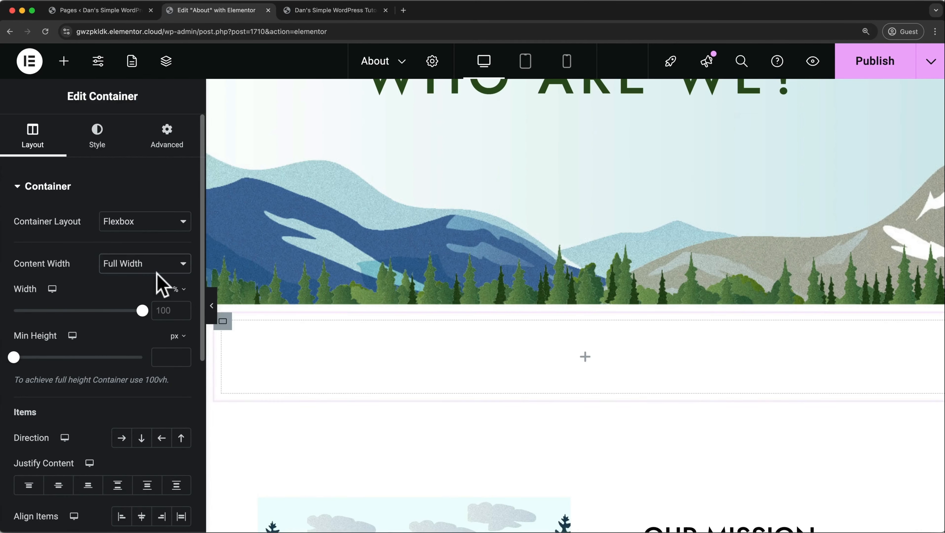
left_click(171, 311)
type("33.33")
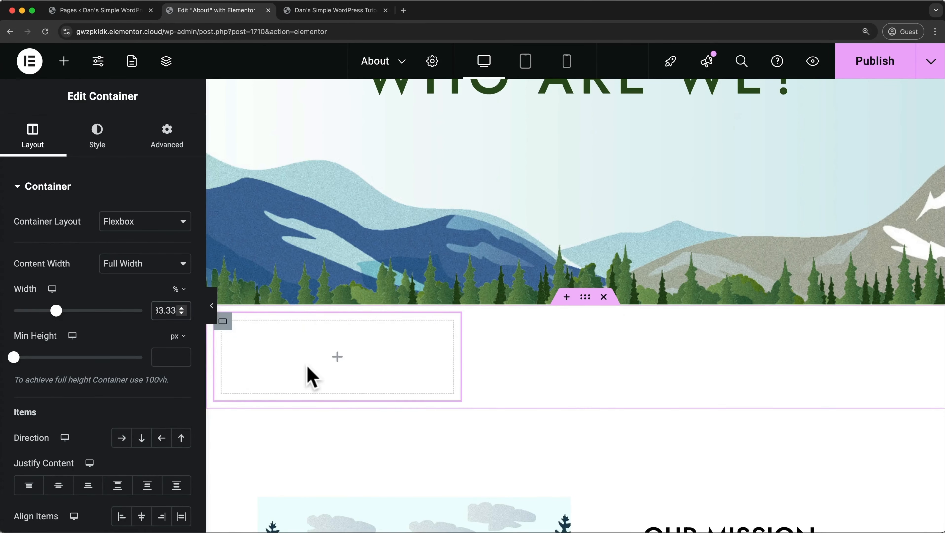
- Duplicate the 33.33% wide inner container twice so the new section holds three equal containers
right_click(395, 369)
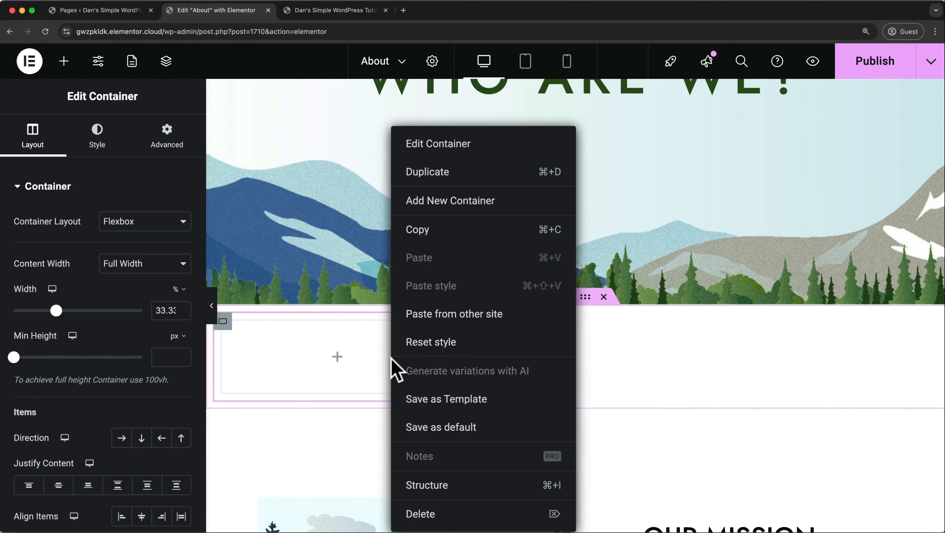
left_click(425, 173)
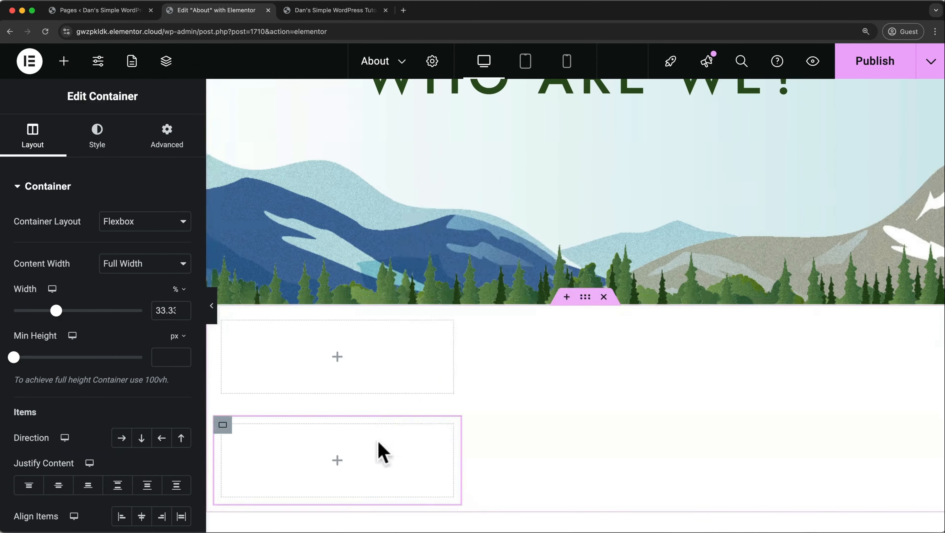
key("super+d")
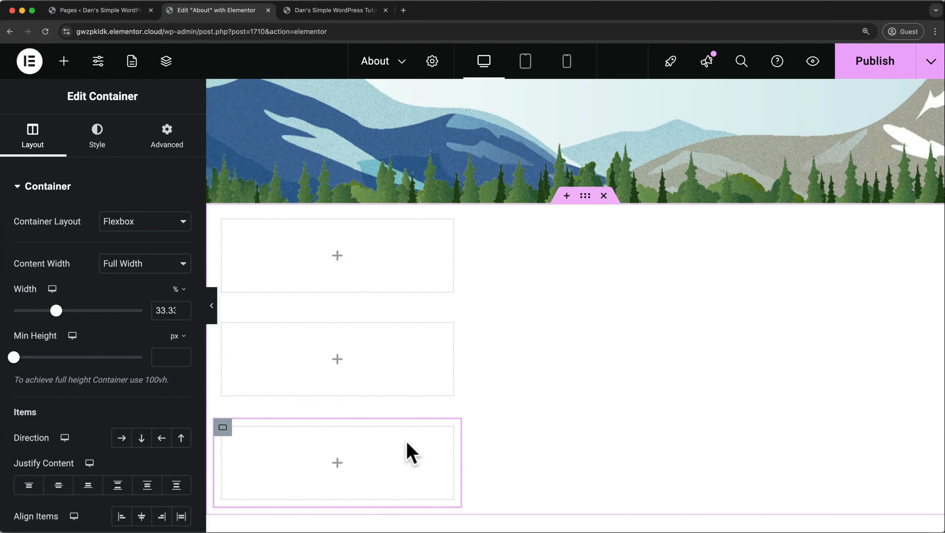
- Set the parent section's item direction to Row - horizontal and center its items with Justify Content
left_click(585, 203)
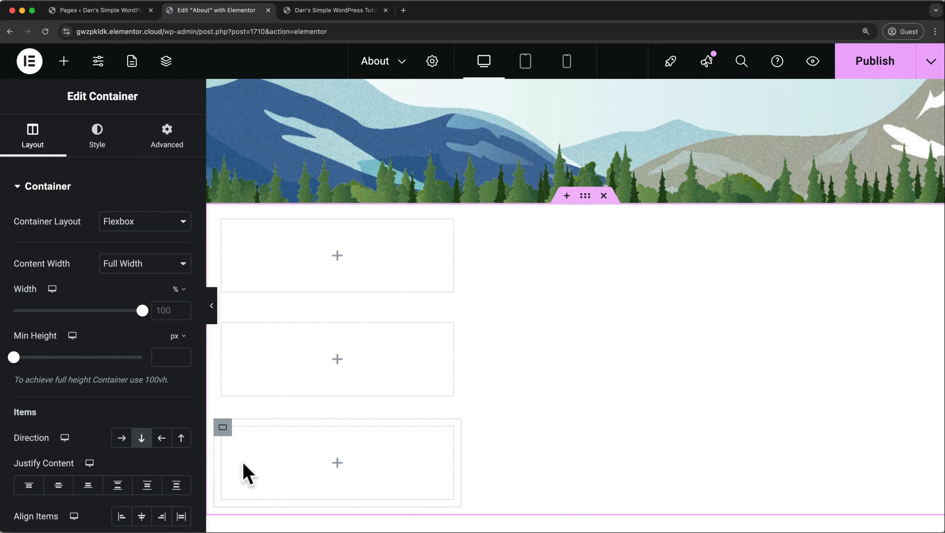
left_click(121, 438)
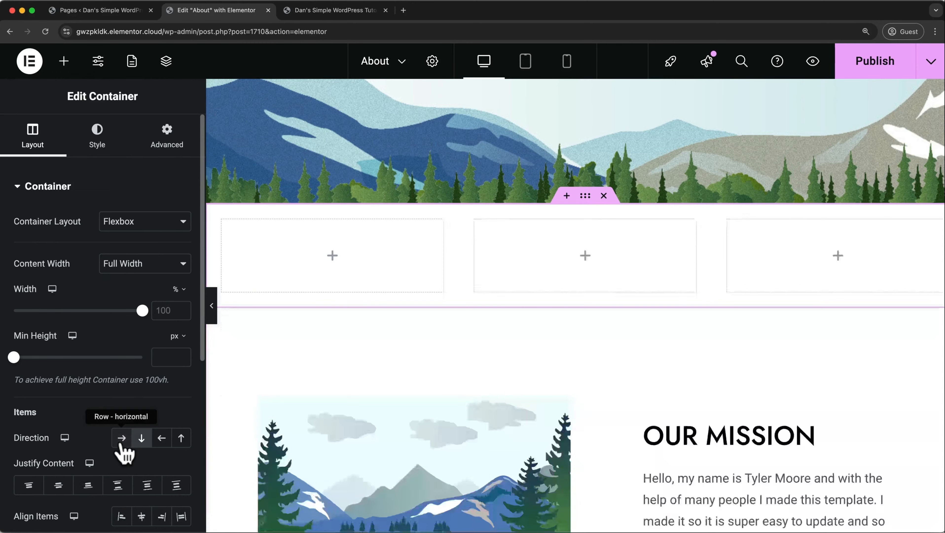
left_click(59, 488)
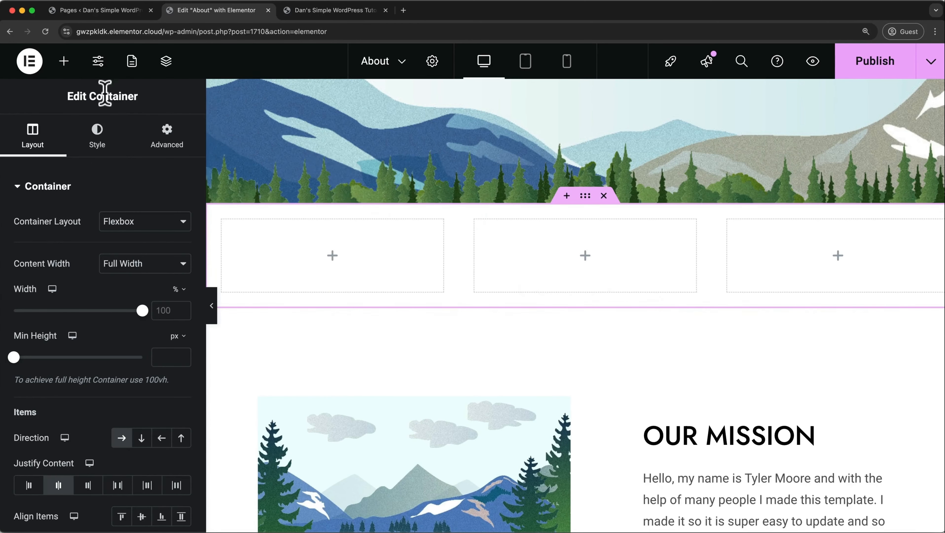
- Add an Image widget, a Heading below it and a Text Editor below the heading in the first container
left_click(63, 61)
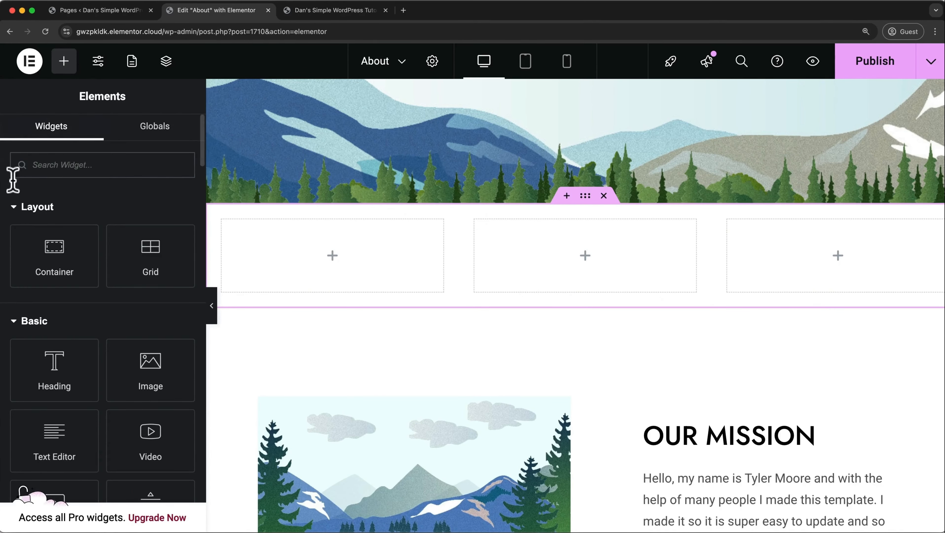
left_click_drag(153, 362, 304, 242)
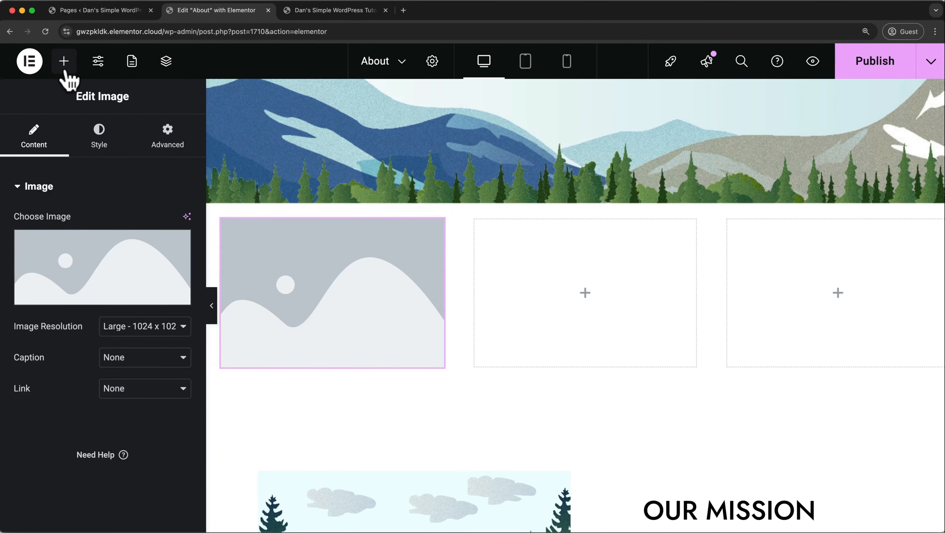
left_click(63, 61)
left_click_drag(93, 346, 328, 361)
left_click(63, 61)
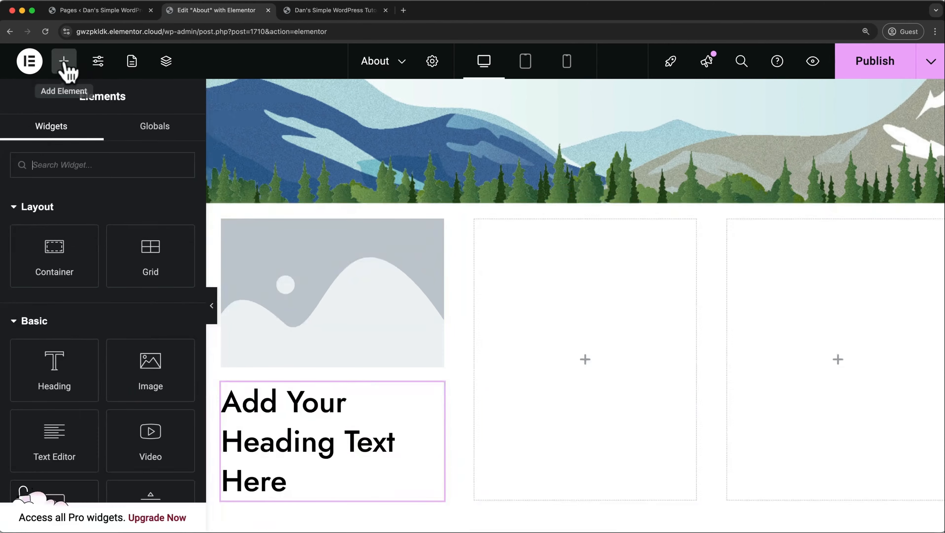
left_click_drag(59, 353, 336, 479)
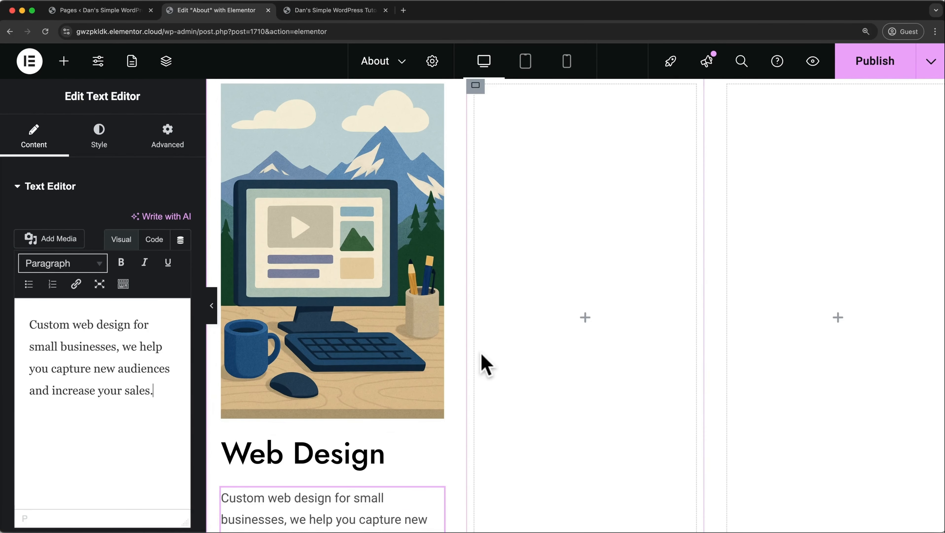
scroll(485, 364, "down", 5)
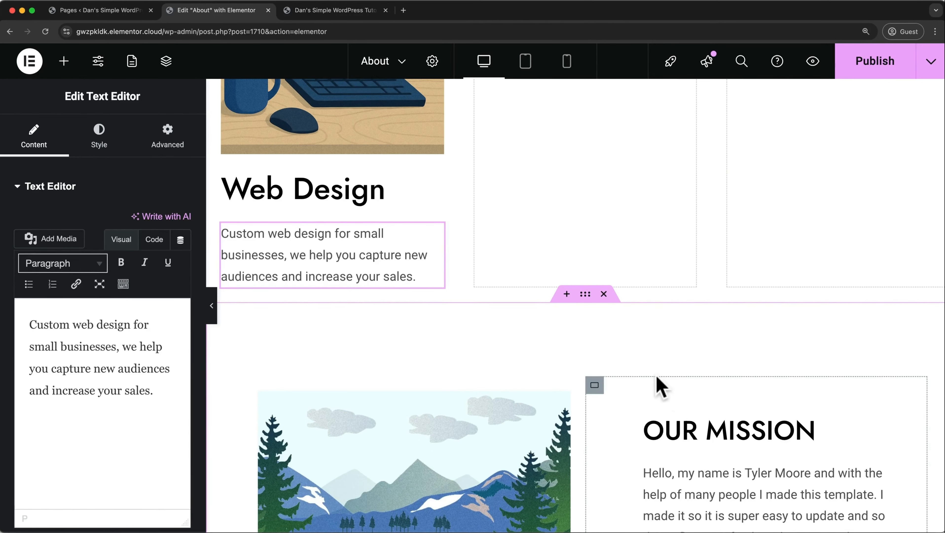
left_click(335, 195)
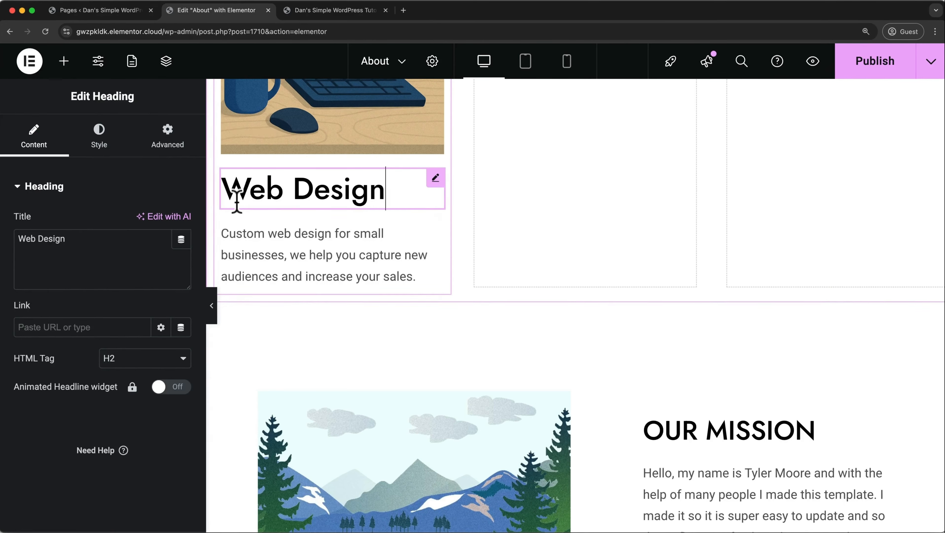
left_click(101, 145)
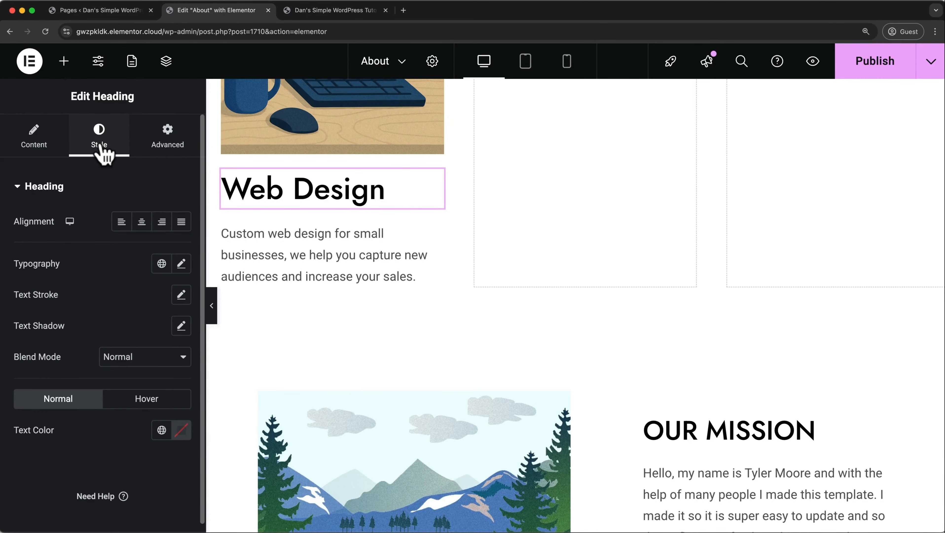
left_click(182, 264)
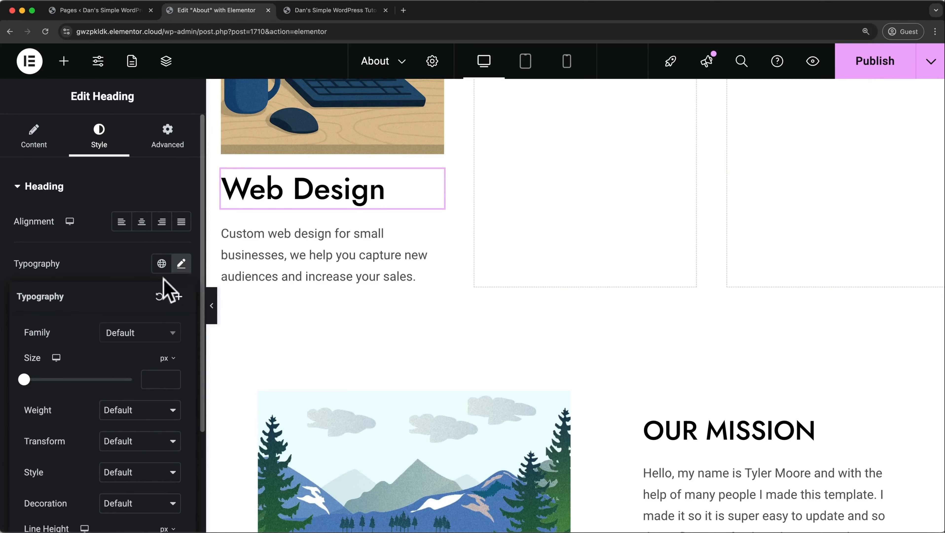
scroll(73, 423, "down", 2)
left_click(123, 395)
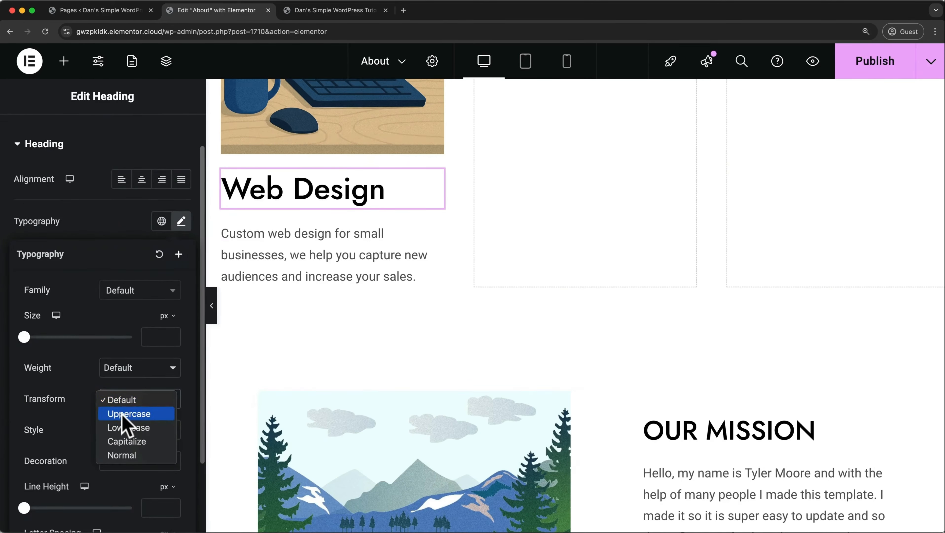
left_click(398, 355)
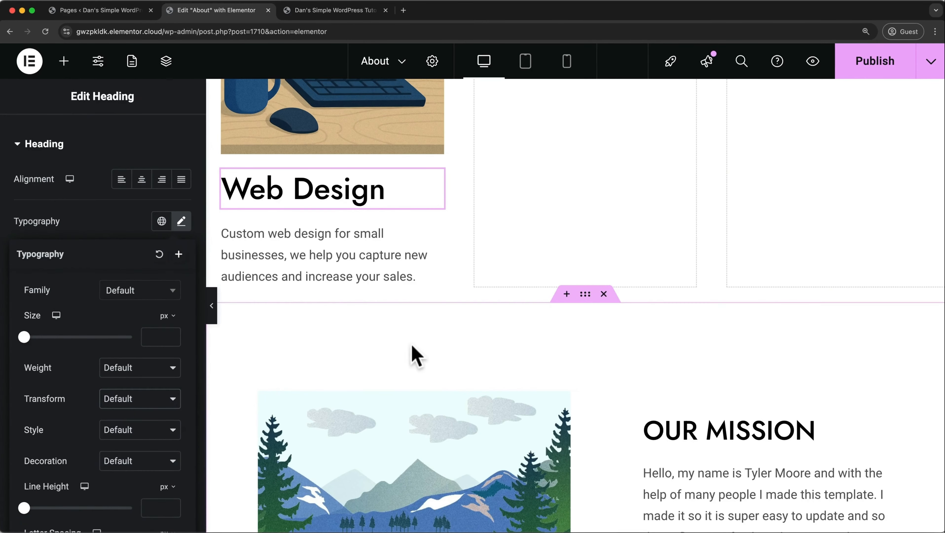
- Copy the Our Mission heading and paste its style onto the Web Design heading
left_click(688, 429)
right_click(684, 420)
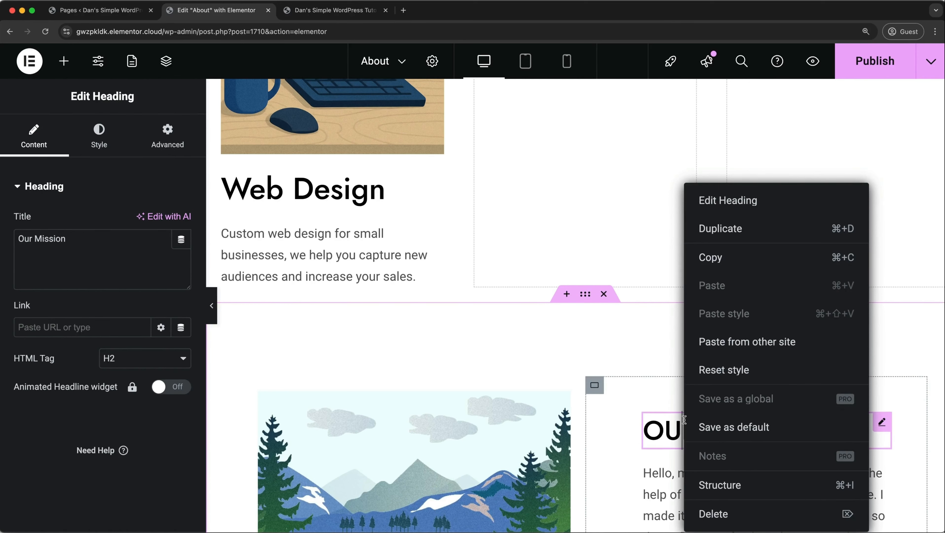
left_click(708, 262)
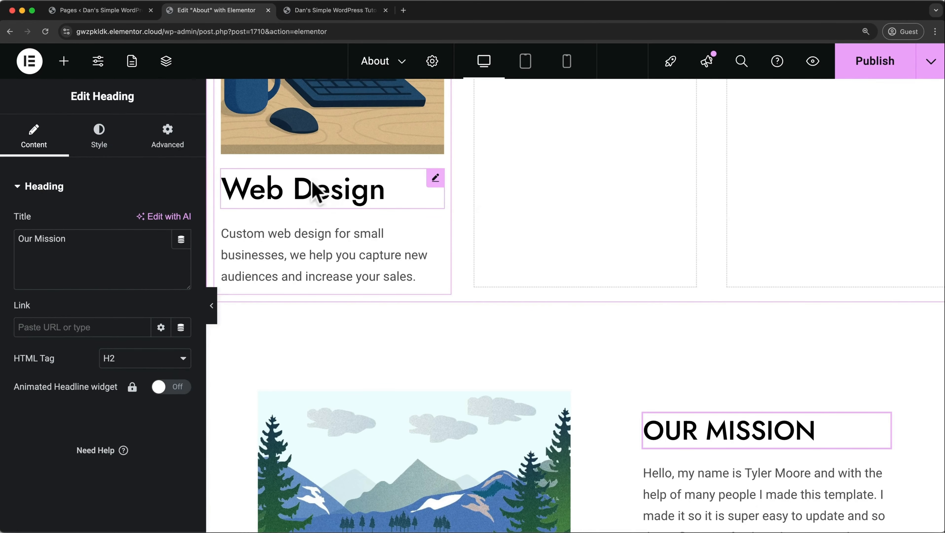
right_click(316, 191)
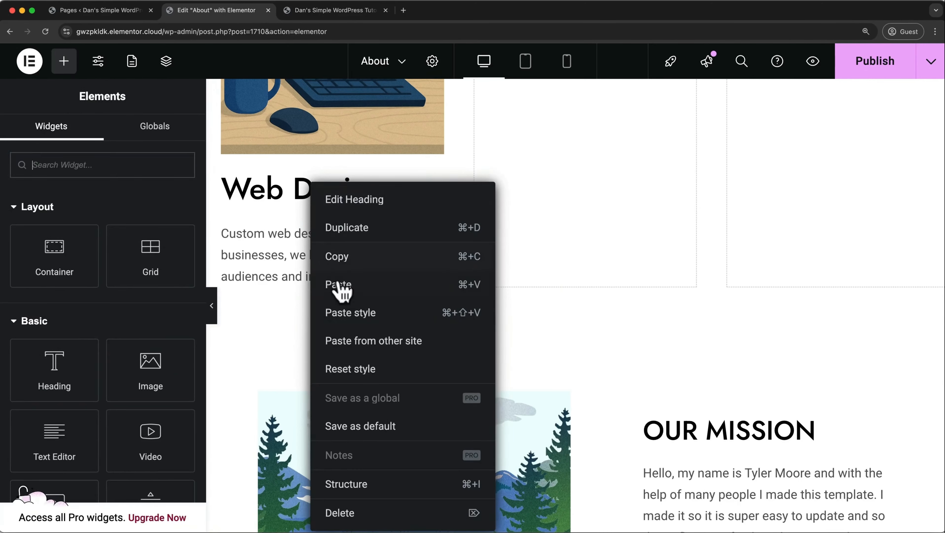
left_click(344, 314)
- Delete the two empty containers beside the Web Design card
scroll(345, 317, "up", 5)
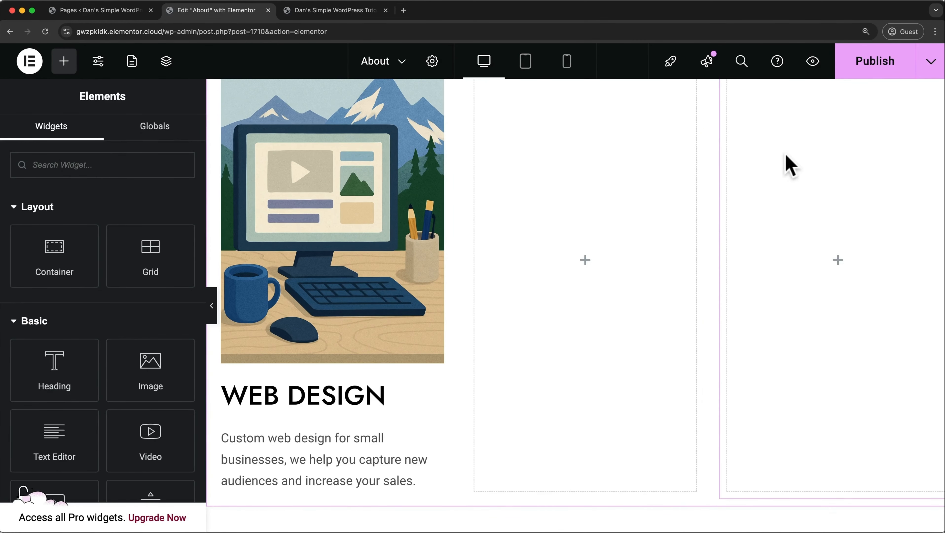
right_click(788, 164)
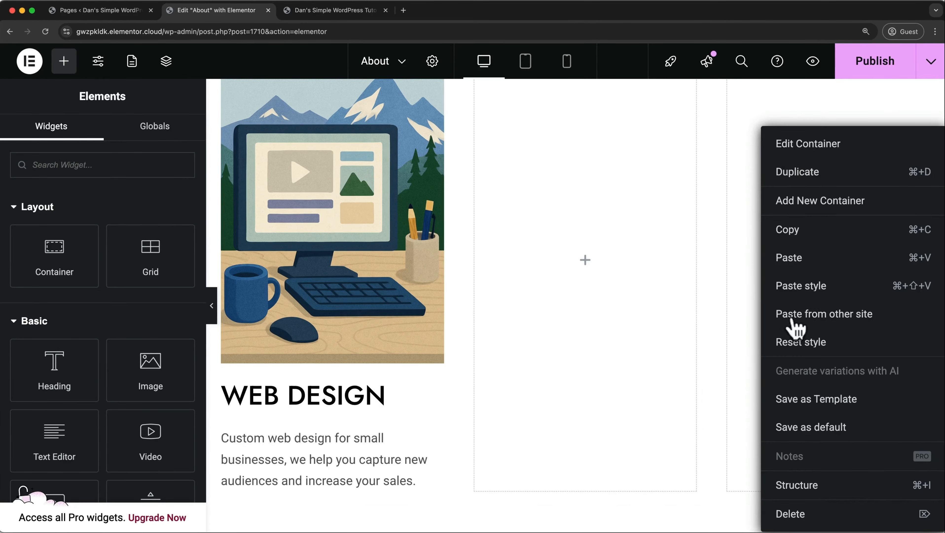
left_click(795, 514)
right_click(724, 302)
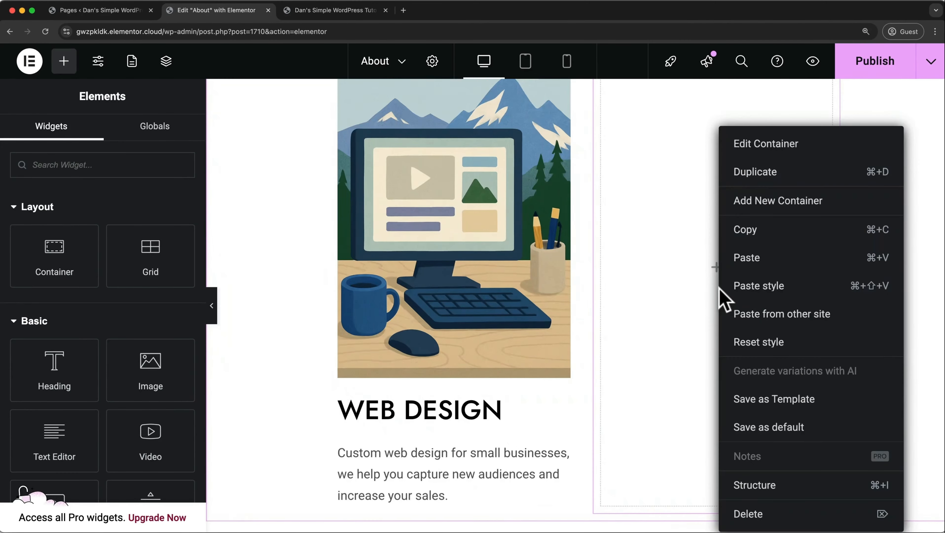
left_click(744, 514)
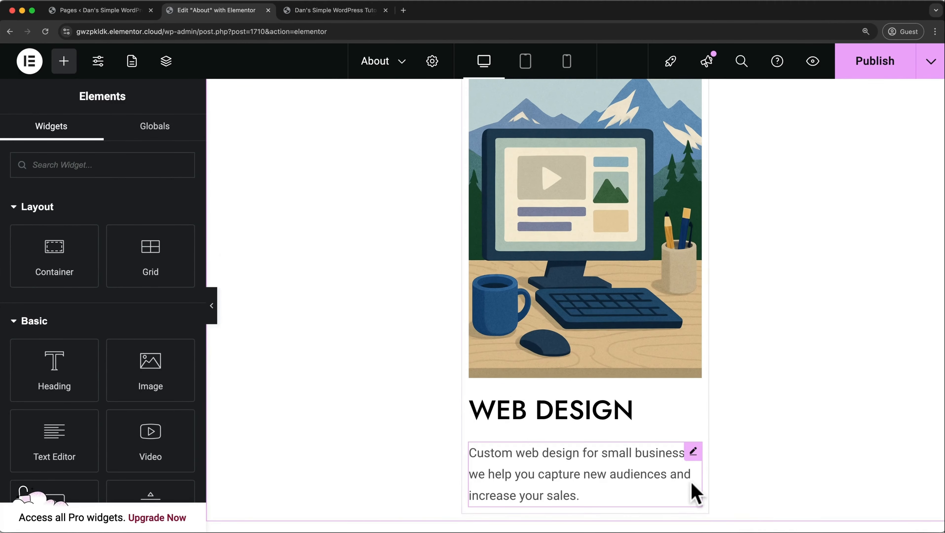
- Duplicate the finished Web Design container twice to make three side-by-side service cards
scroll(705, 364, "up", 3)
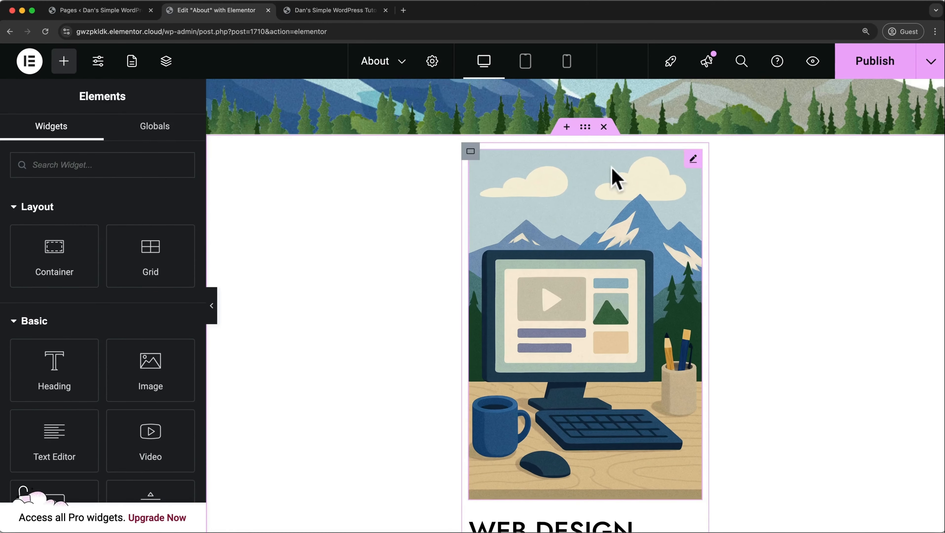
left_click(581, 151)
right_click(582, 156)
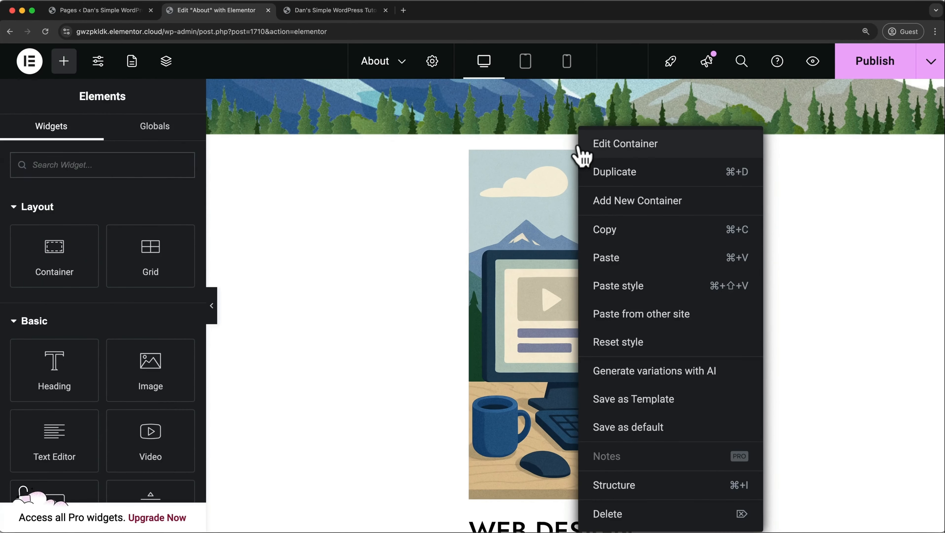
left_click(594, 171)
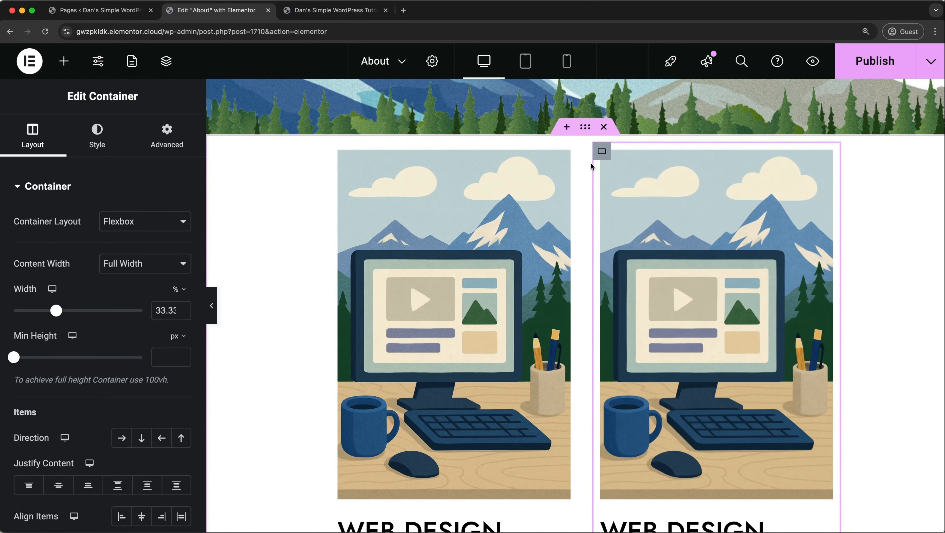
key("super+d")
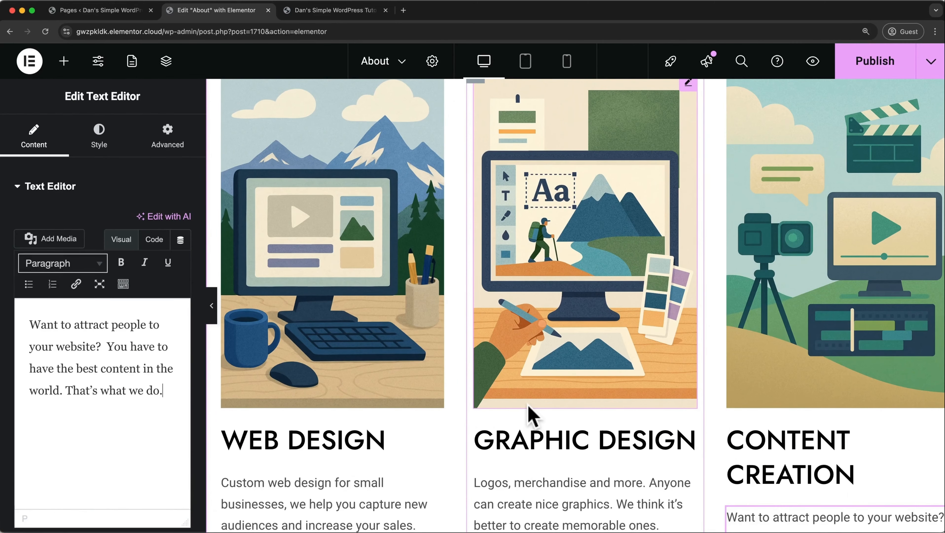
- Unlink the padding values of the section holding the three service cards and set its top padding to 50 px
scroll(529, 412, "up", 4)
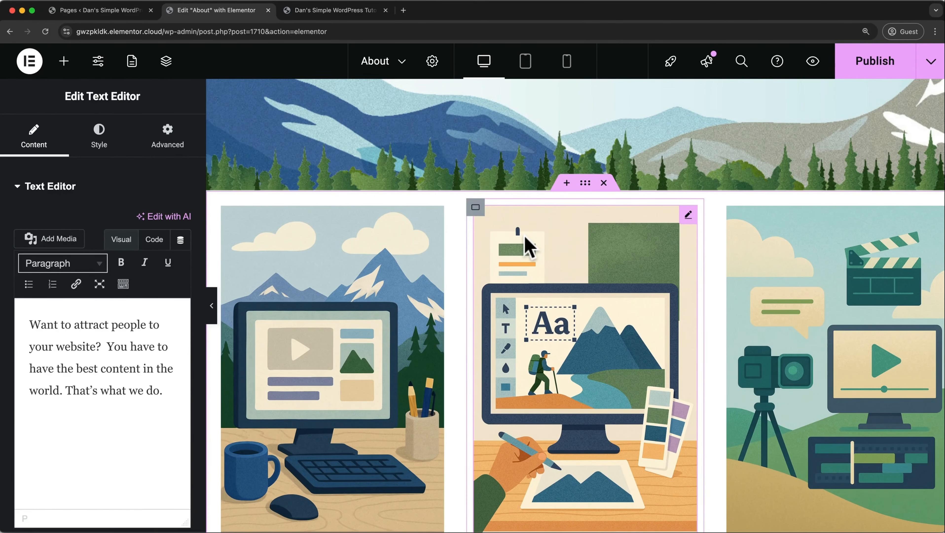
left_click(585, 183)
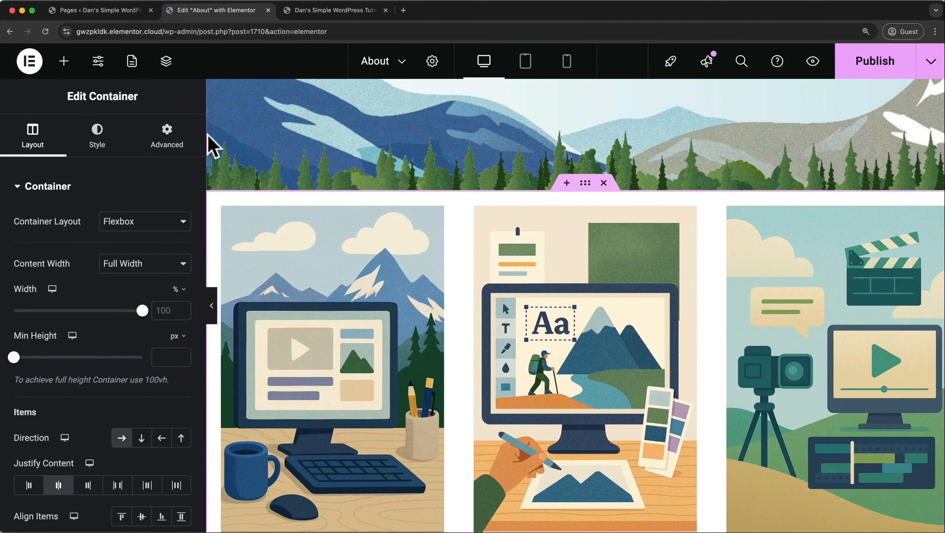
left_click(181, 137)
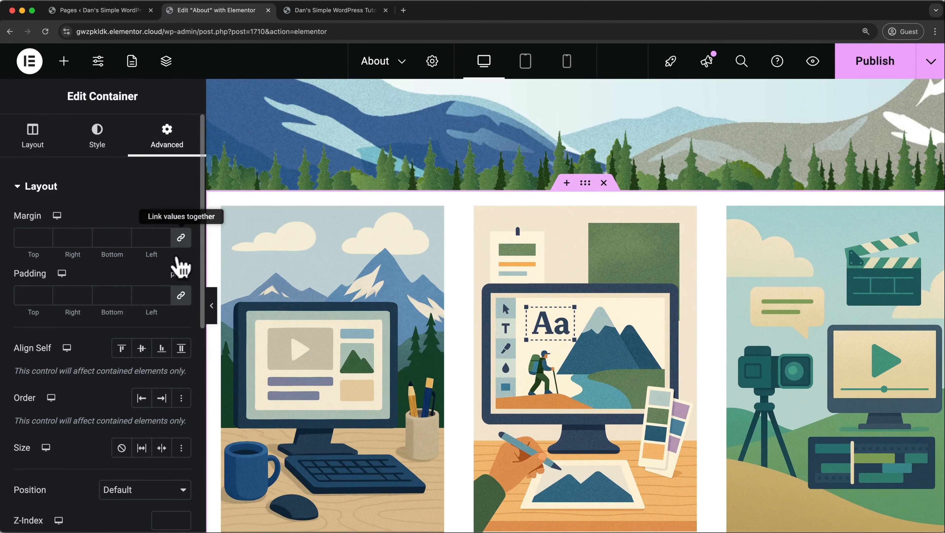
left_click(181, 298)
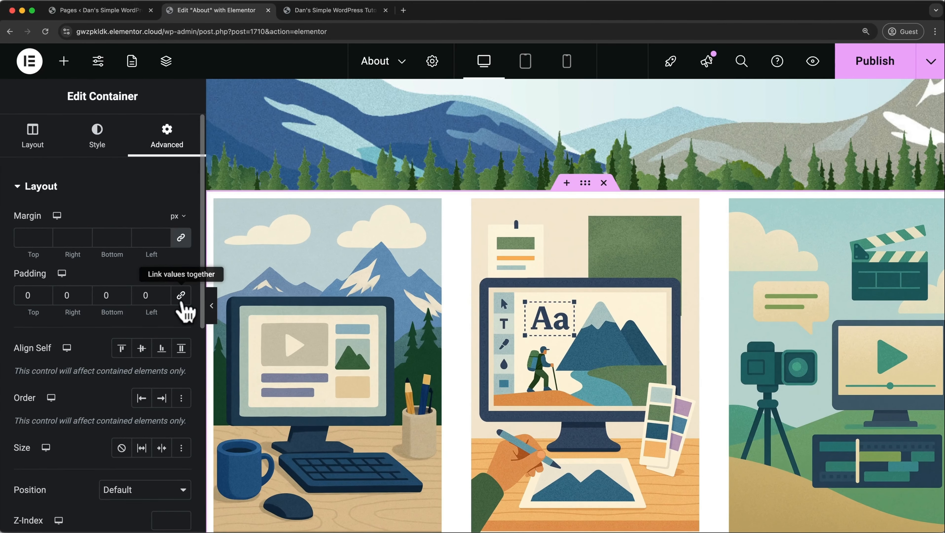
left_click(33, 291)
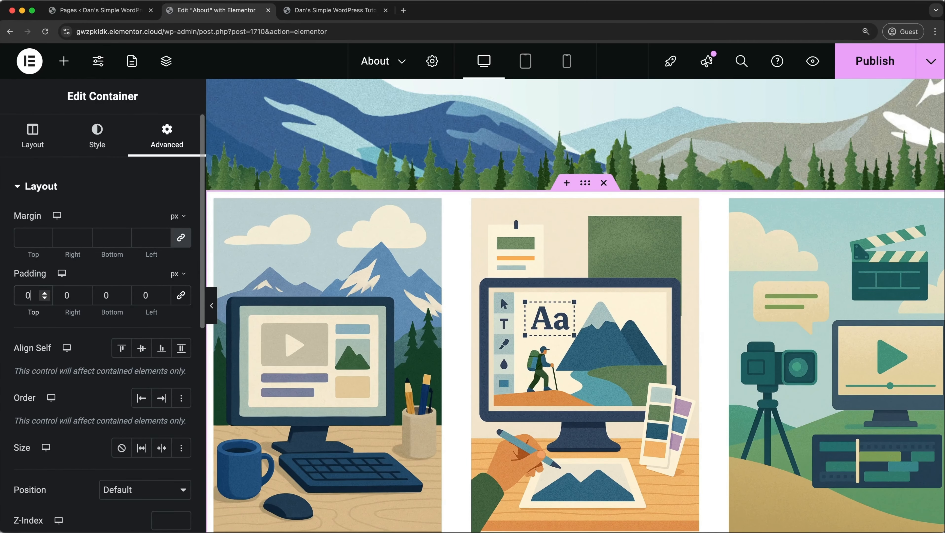
type("50")
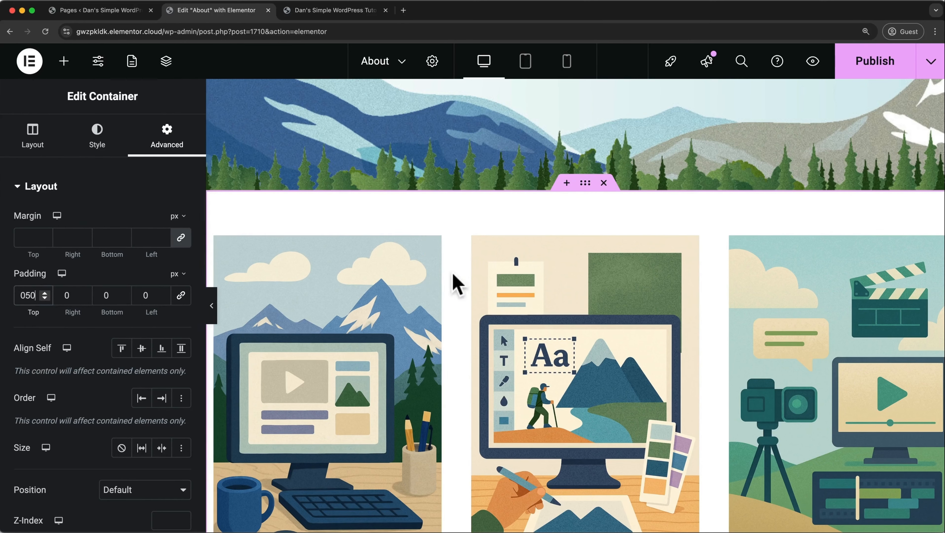
- Insert the ready-made Our Amazing Clients block with five logos from the starter template library above the three service cards
left_click(567, 184)
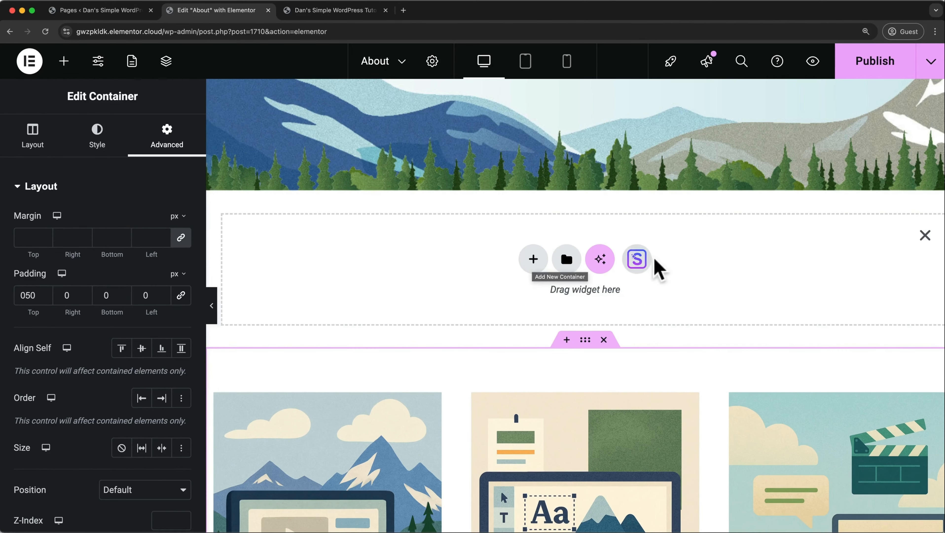
left_click(638, 259)
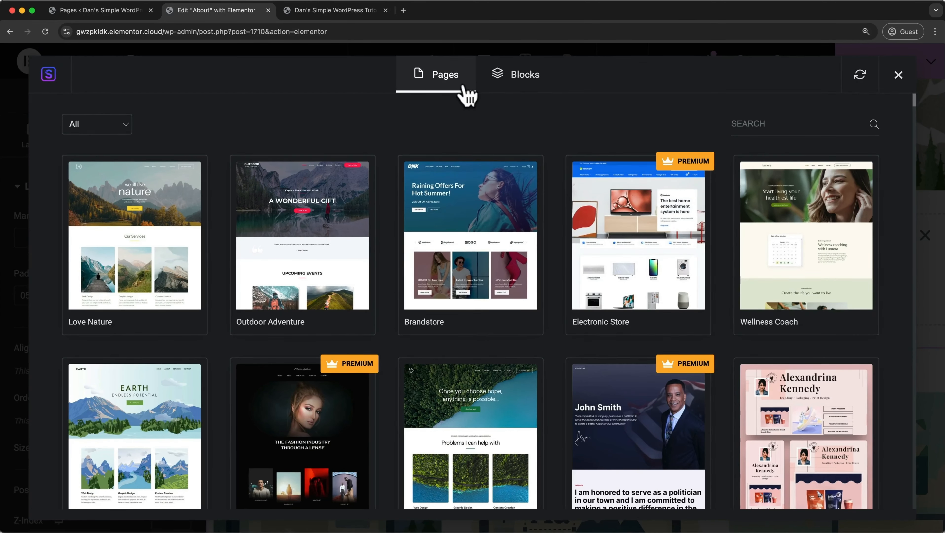
left_click(522, 89)
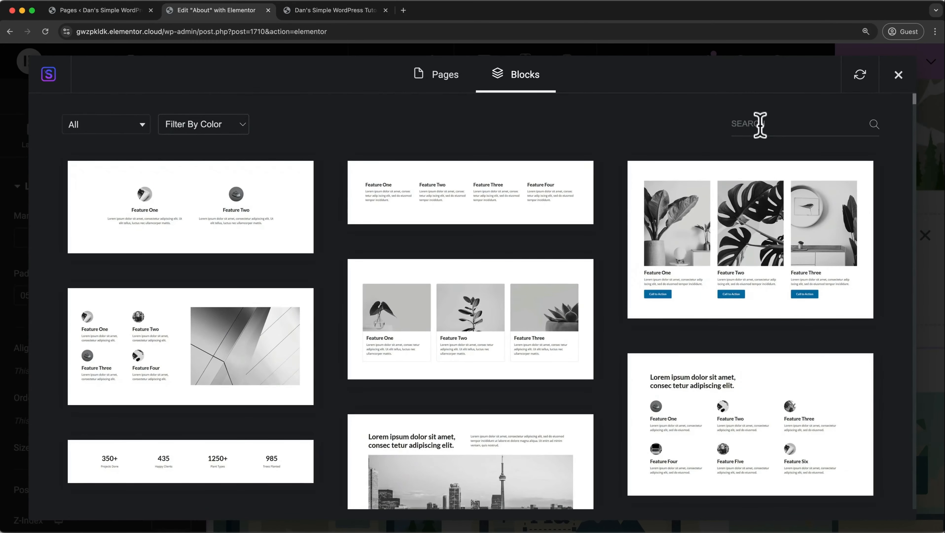
scroll(570, 228, "down", 15)
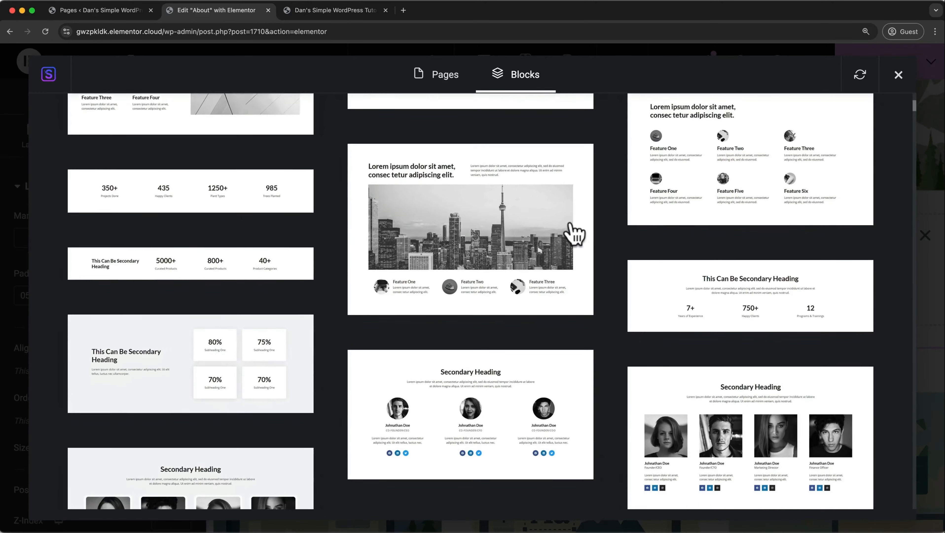
scroll(574, 232, "down", 2)
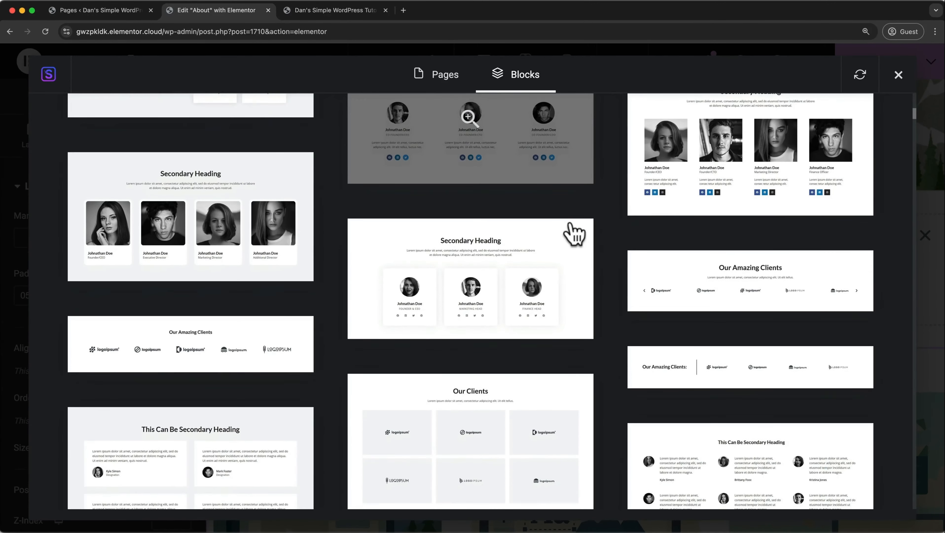
left_click(263, 363)
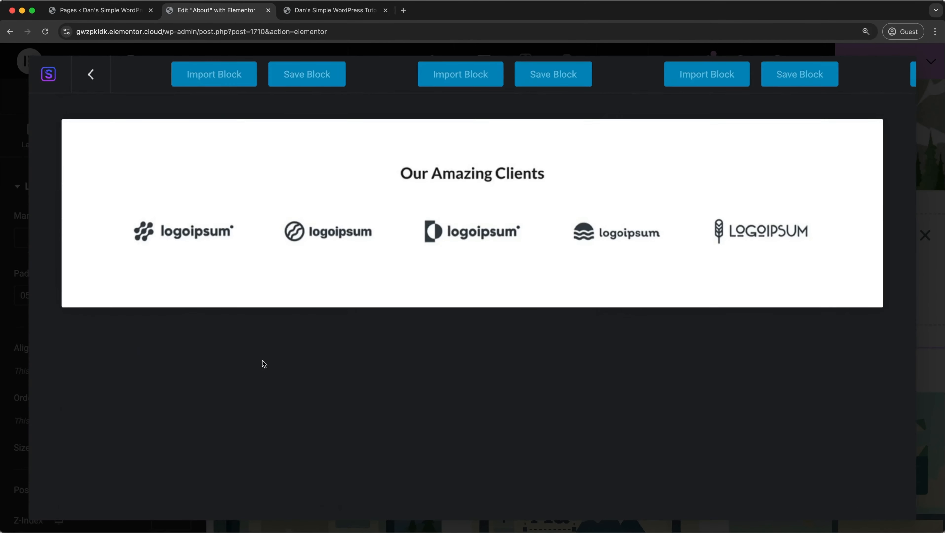
left_click(230, 85)
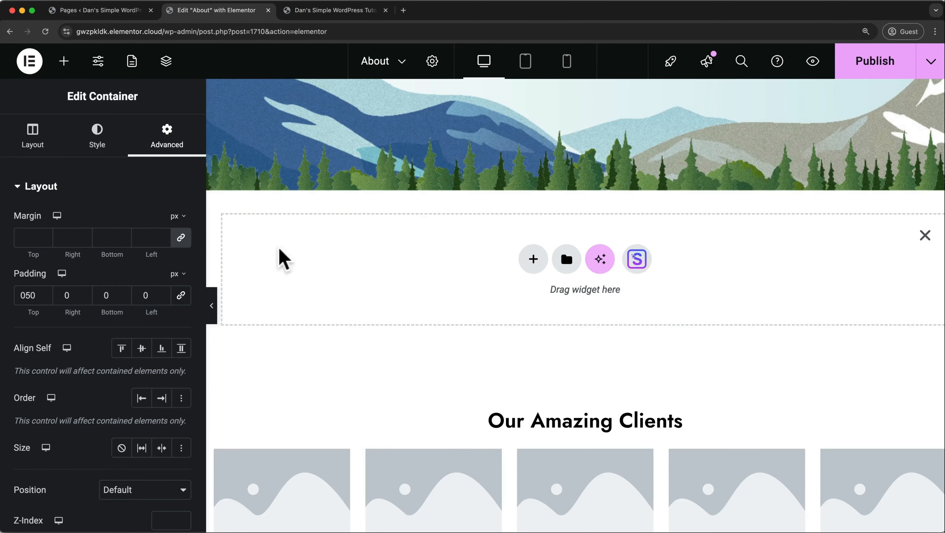
scroll(496, 454, "down", 4)
scroll(495, 454, "up", 4)
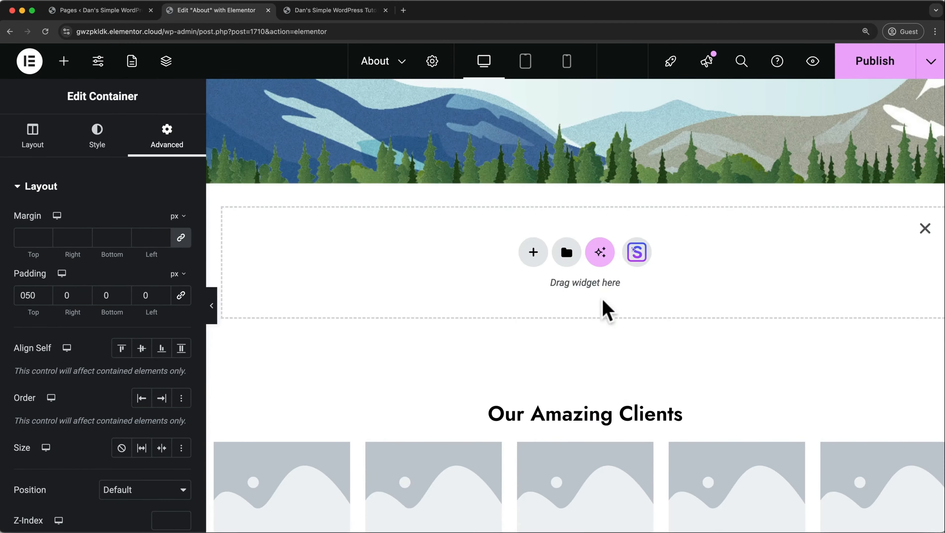
- Import the Hope template's Home page above the Our Amazing Clients section and close the empty container placeholder
left_click(636, 253)
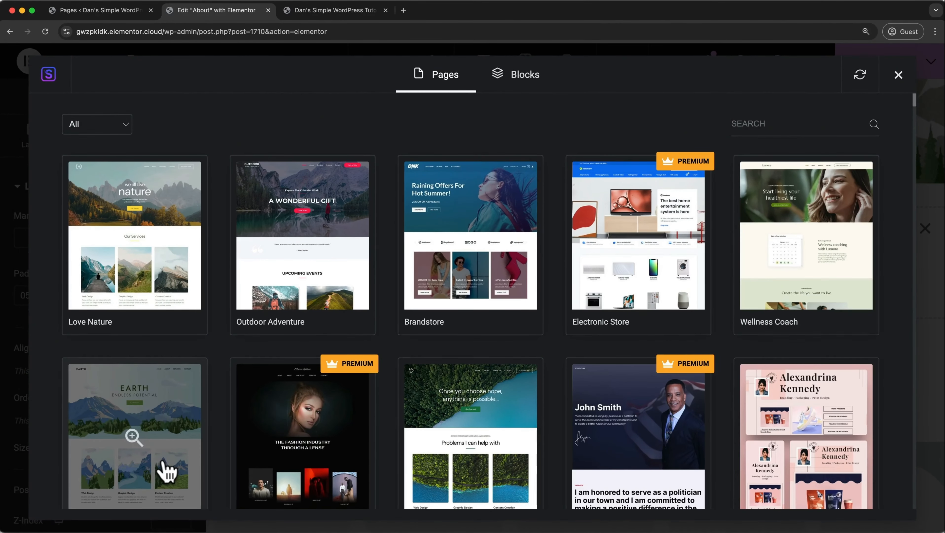
scroll(168, 470, "down", 3)
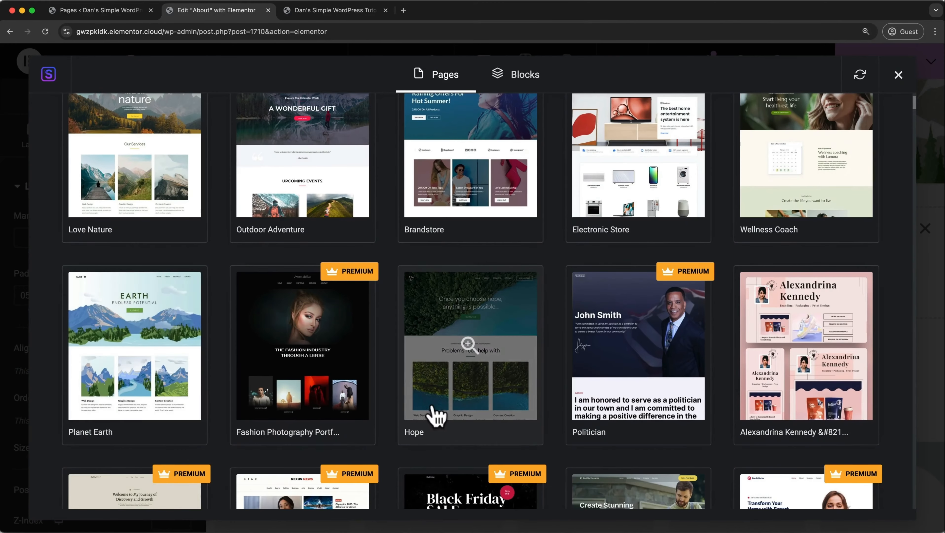
left_click(433, 407)
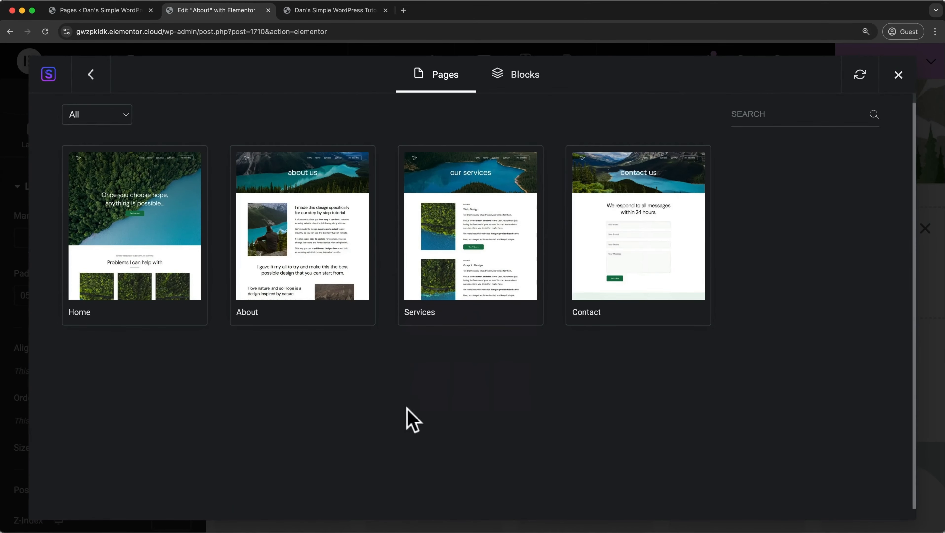
left_click(160, 297)
scroll(160, 295, "down", 10)
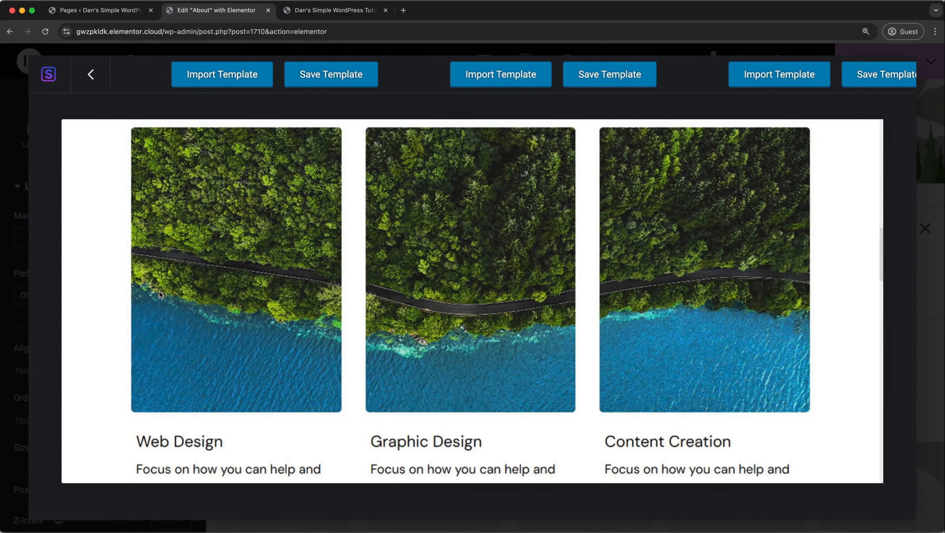
left_click(209, 80)
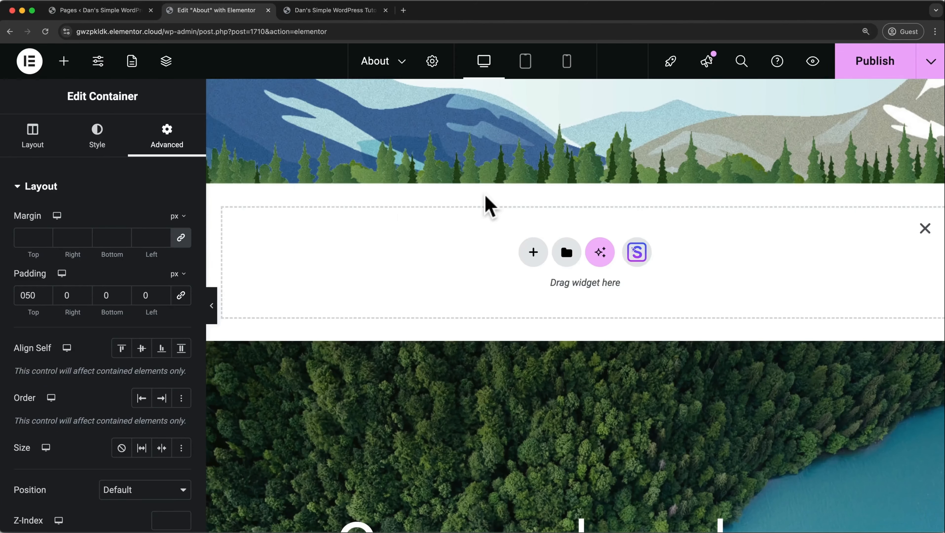
left_click(925, 228)
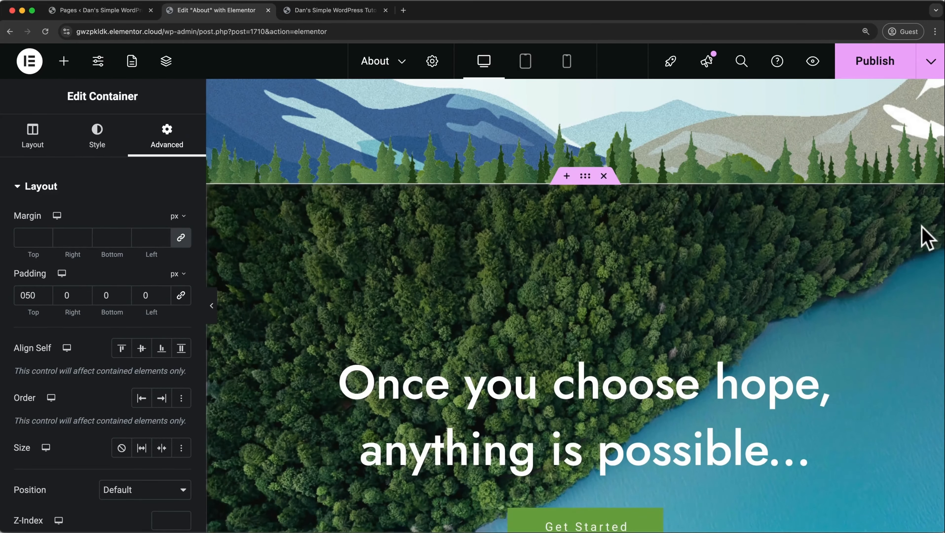
- Delete the imported hero, Problems I can help with, Welcome and call-to-action sections, keeping only the client review section
scroll(794, 284, "down", 5)
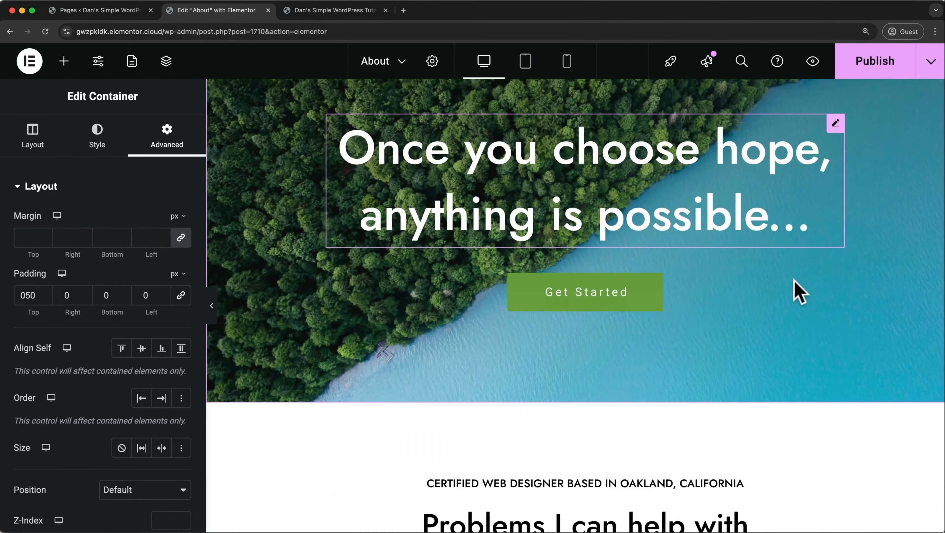
scroll(799, 293, "down", 3)
scroll(799, 291, "up", 10)
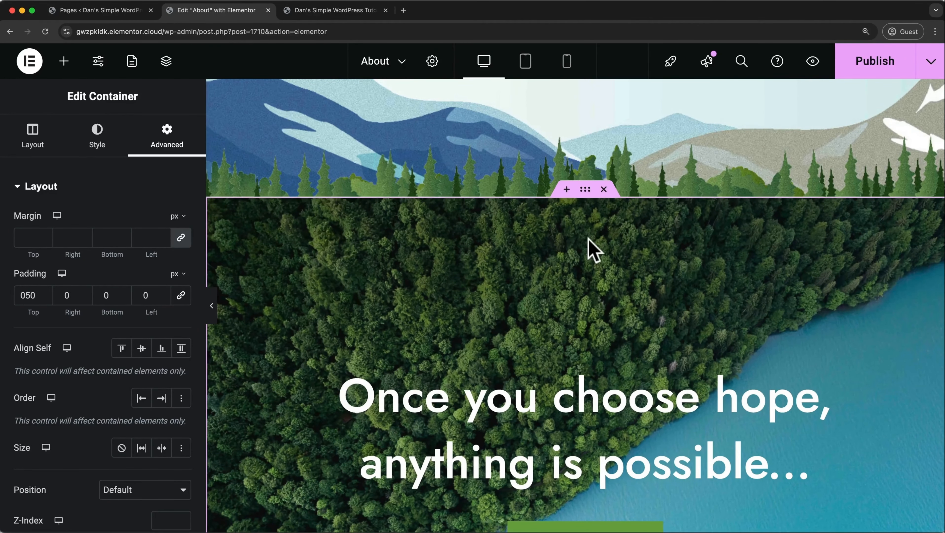
scroll(612, 231, "down", 1)
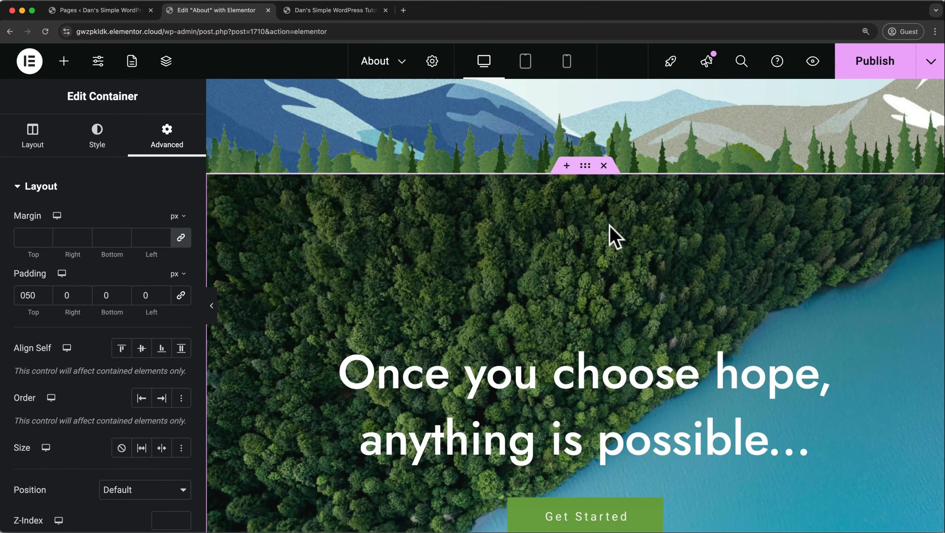
left_click(604, 166)
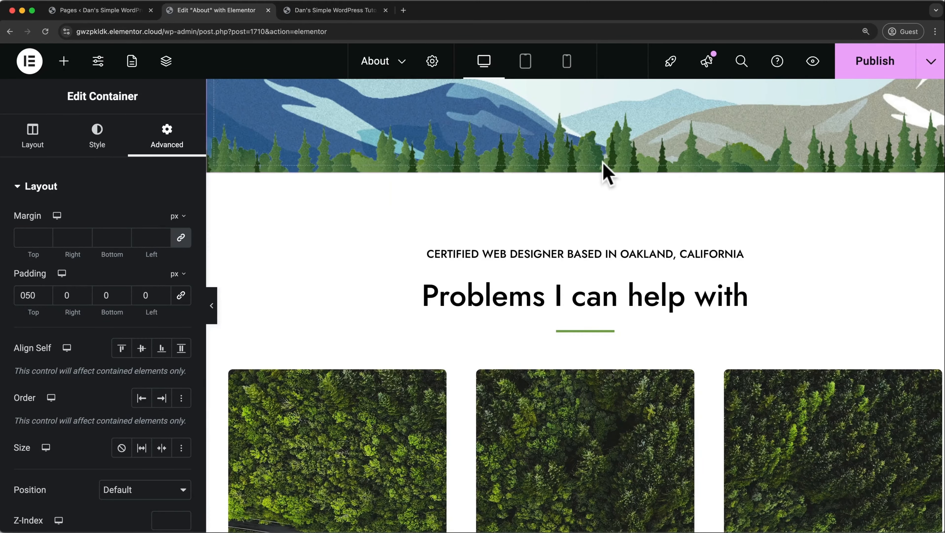
left_click(605, 167)
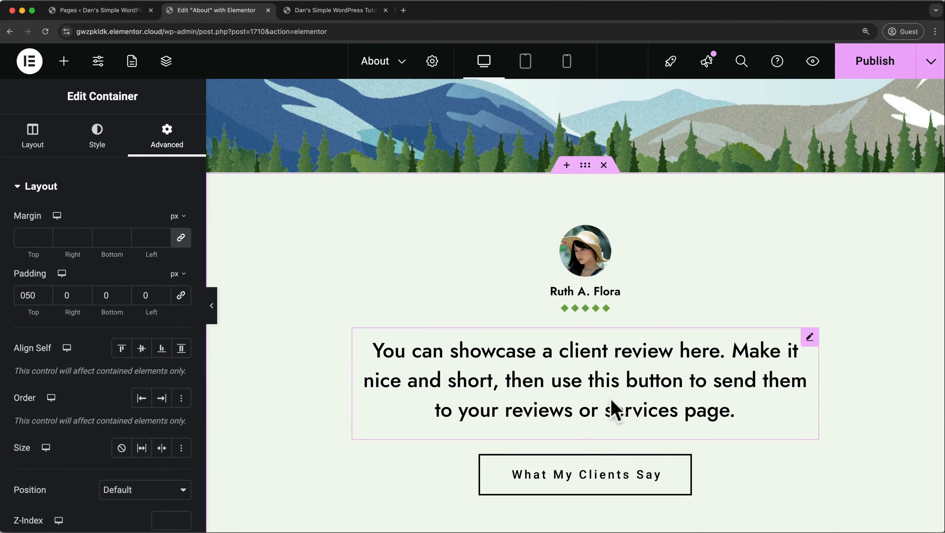
scroll(621, 352, "down", 10)
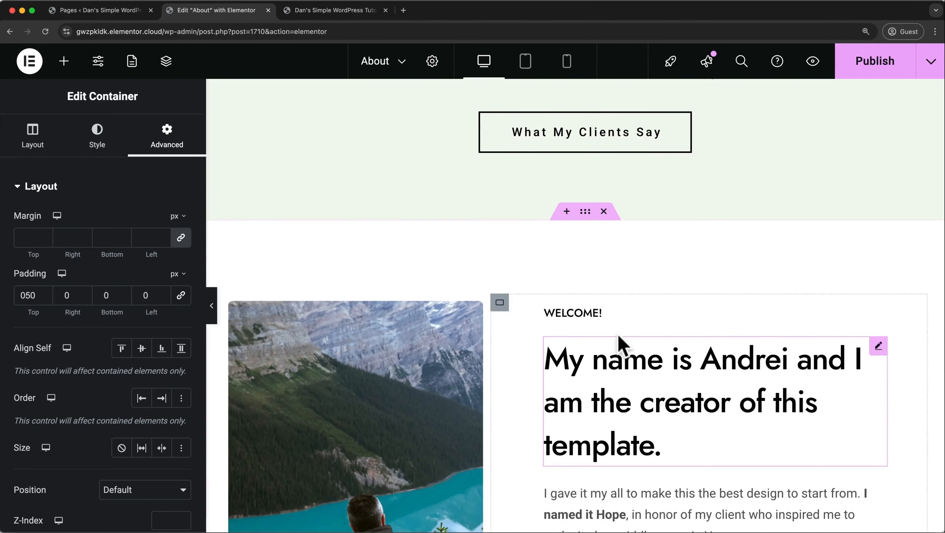
left_click(604, 212)
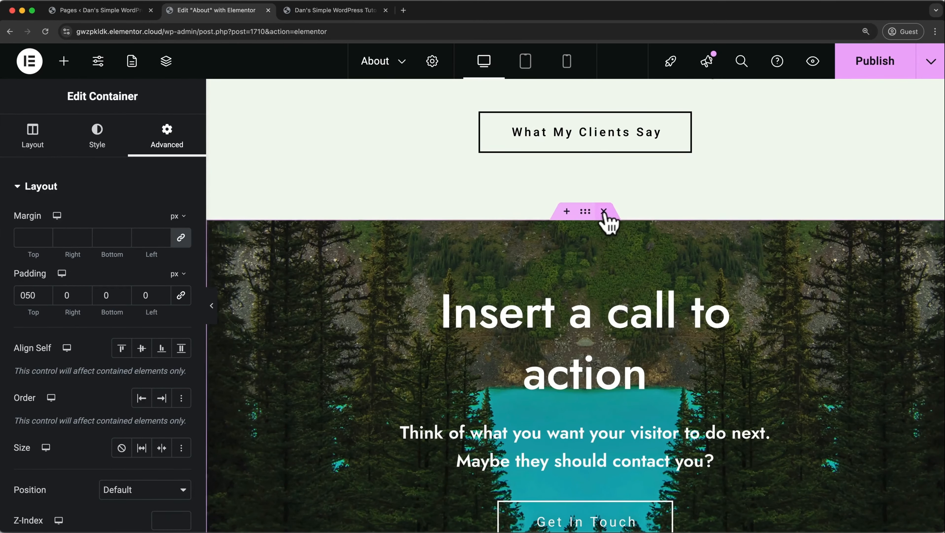
left_click(604, 211)
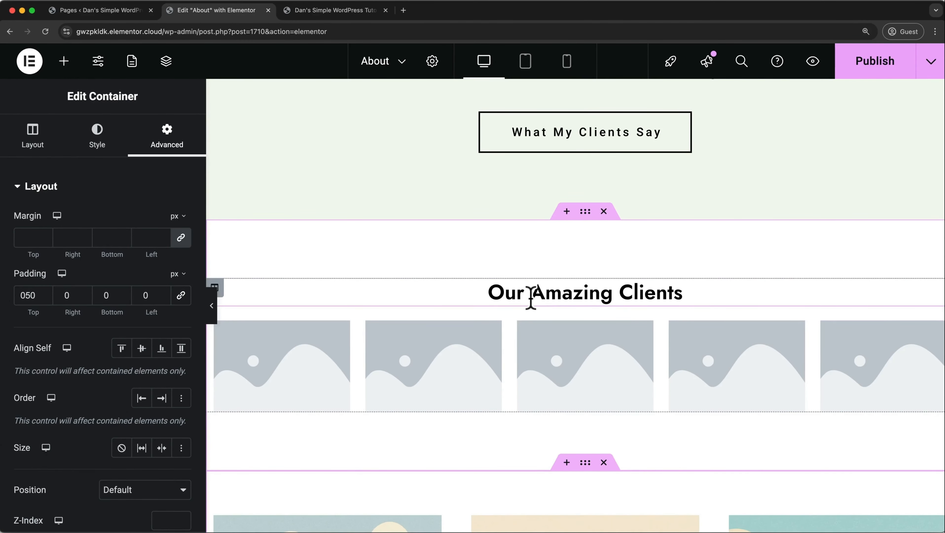
- Save the About page as a draft and view the page on the live site
scroll(532, 295, "up", 8)
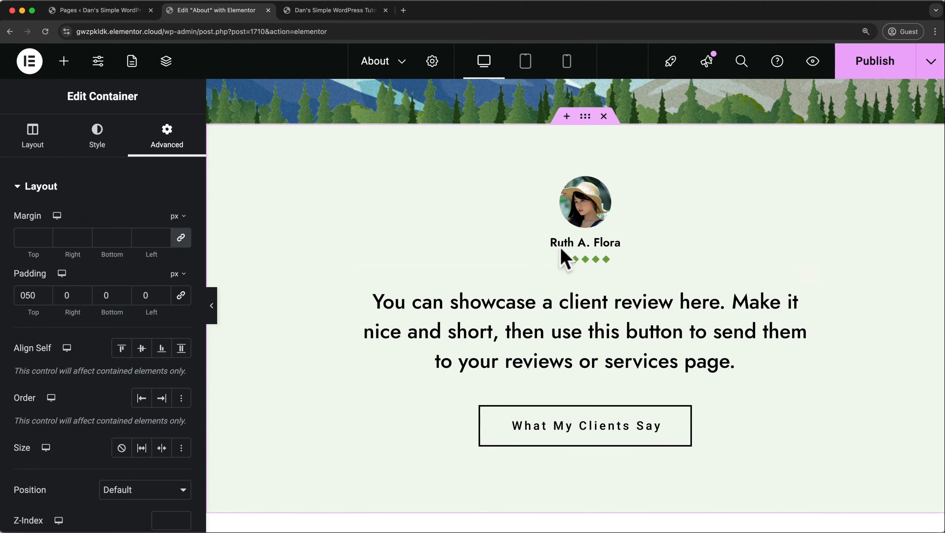
left_click(931, 62)
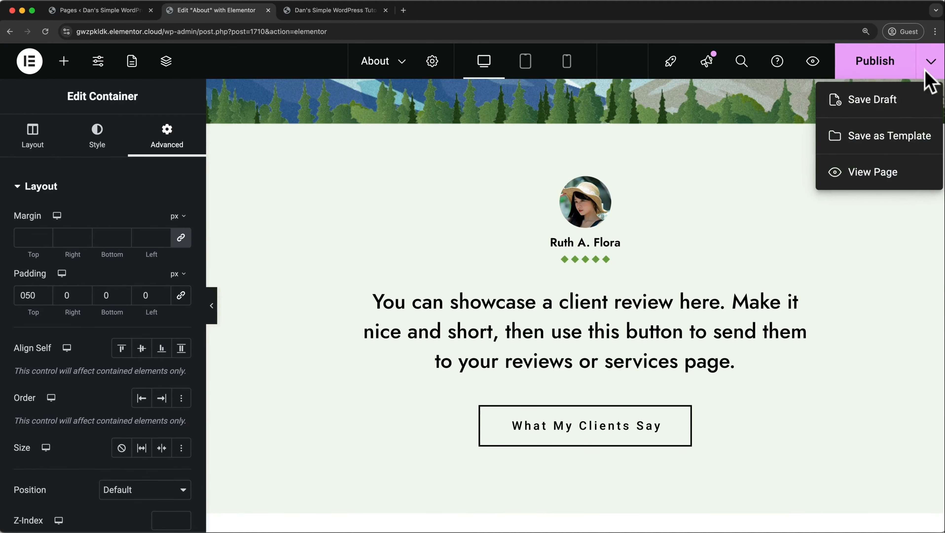
left_click(897, 98)
left_click(929, 60)
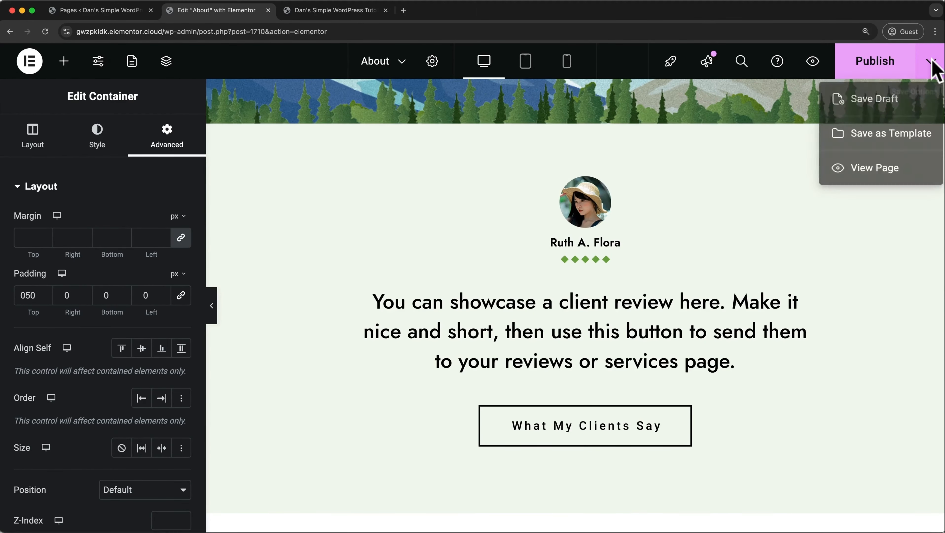
left_click(892, 172)
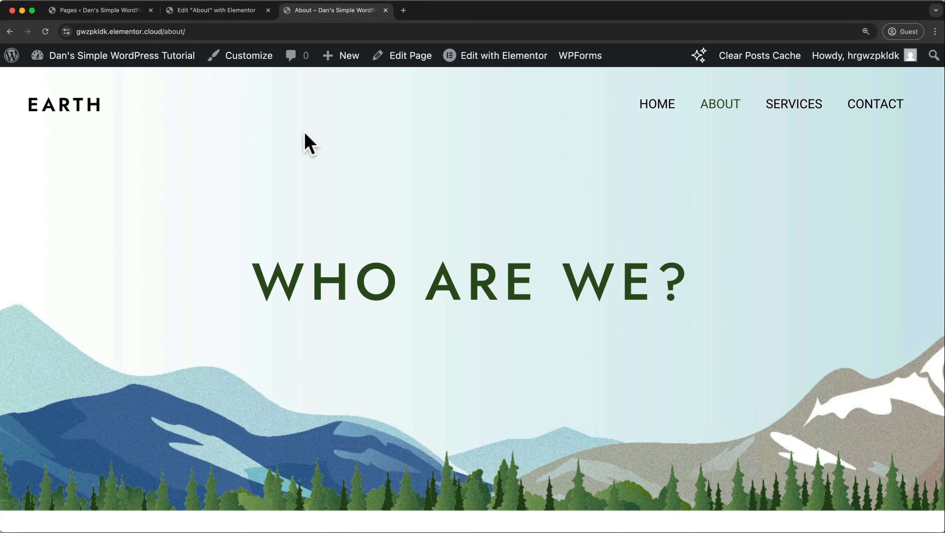
- Open the global typography settings in the theme customizer from the About page
left_click(235, 65)
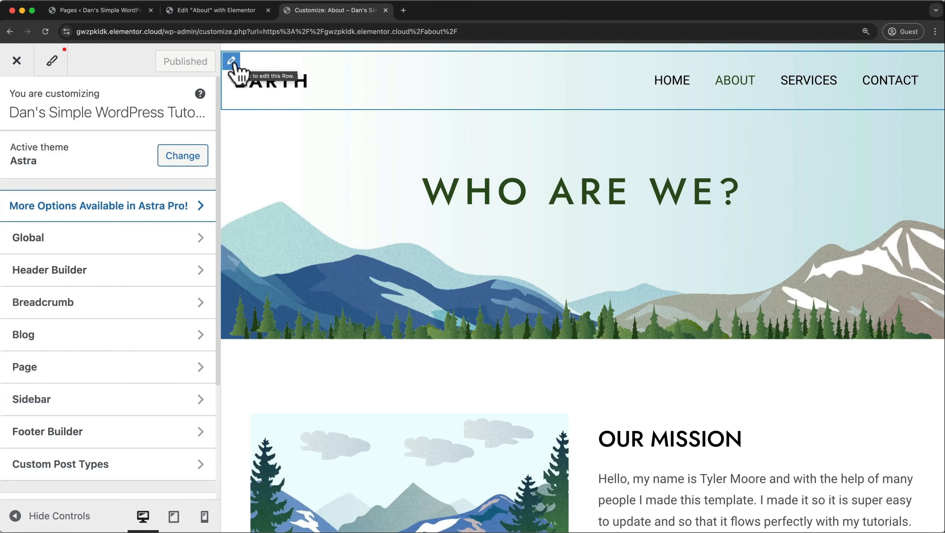
left_click(139, 238)
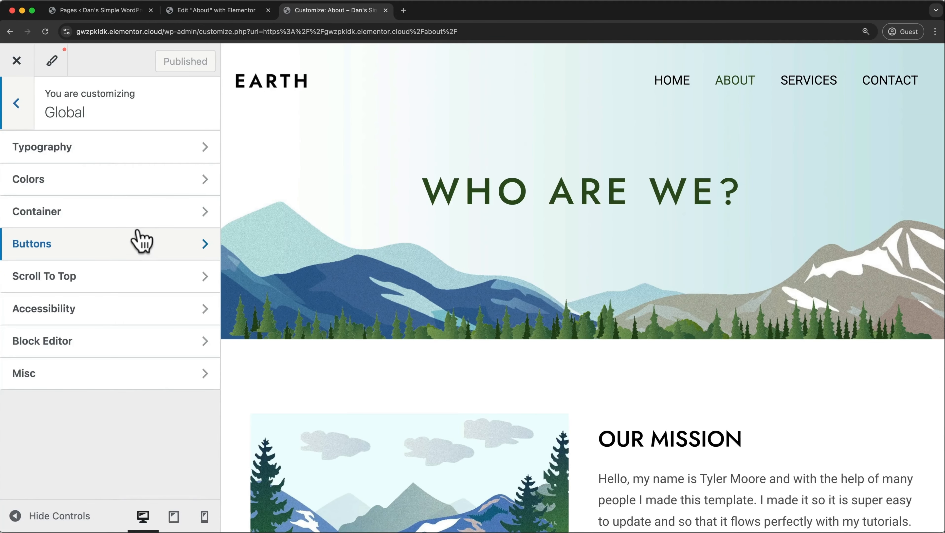
left_click(126, 146)
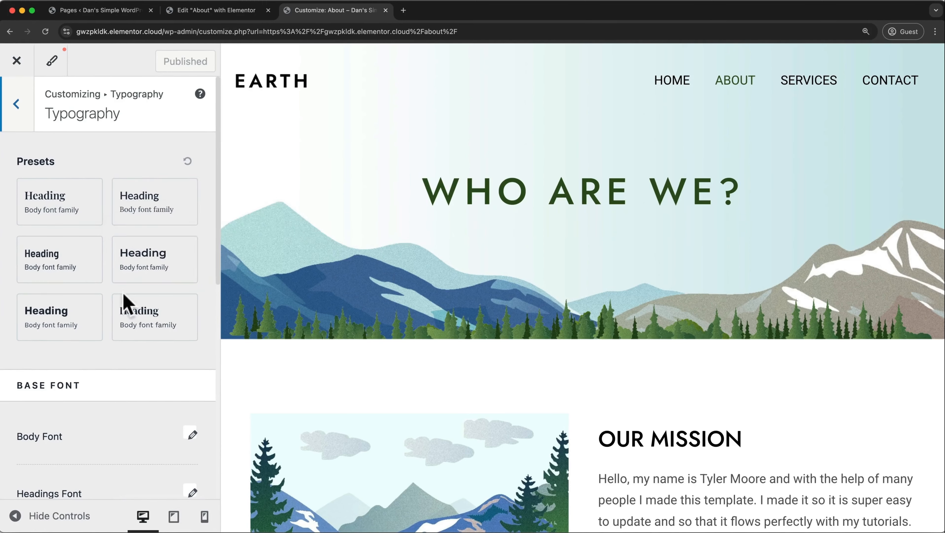
- Try the Rubik / Karla and Barlow Semi Condensed / Roboto typography presets, and reset the preset selection
left_click(90, 326)
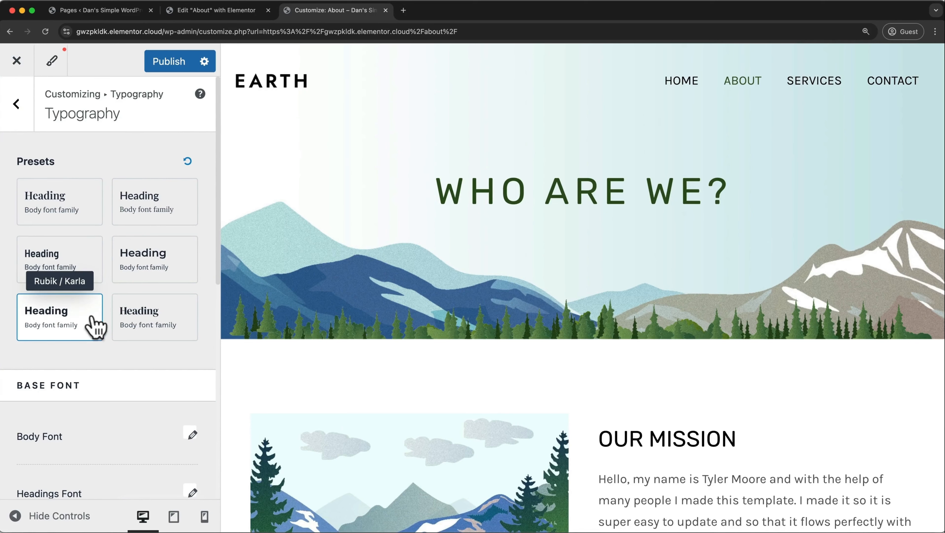
left_click(131, 272)
left_click(95, 270)
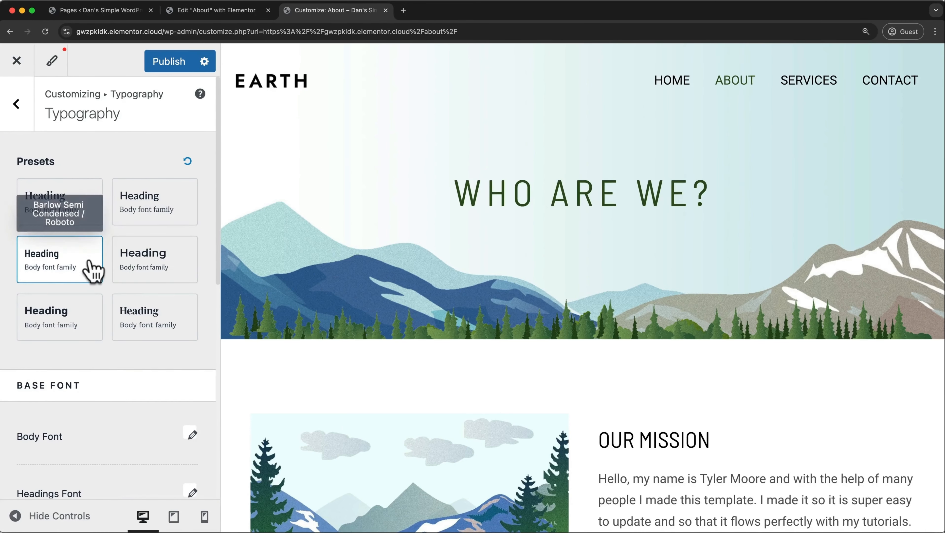
left_click(188, 161)
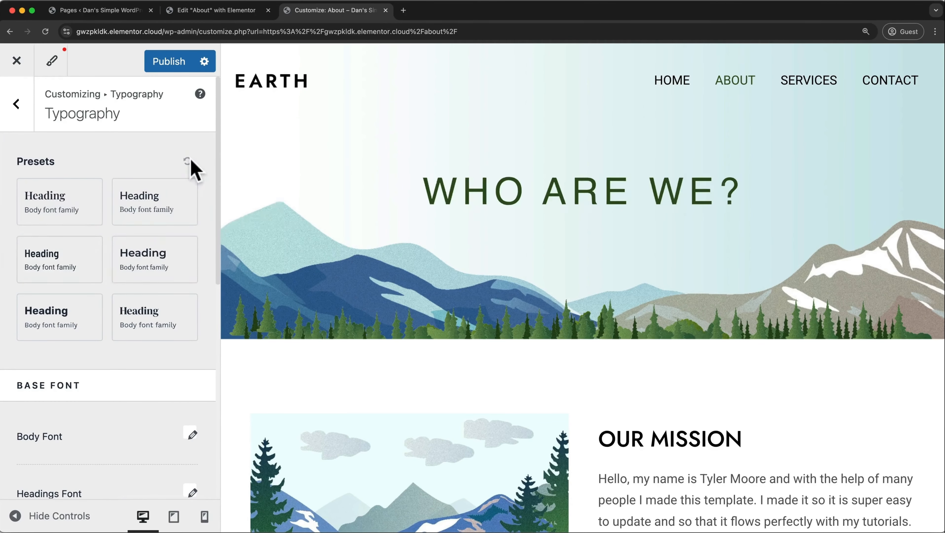
- Try the Semi-Bold 600 weight for the global body font and return it to Normal 400
scroll(193, 170, "down", 2)
scroll(192, 169, "down", 5)
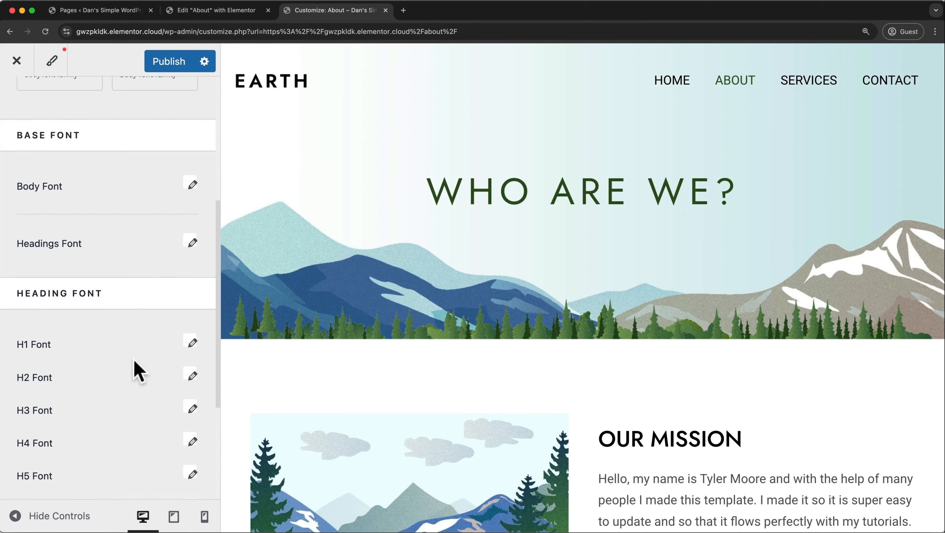
scroll(135, 367, "down", 2)
scroll(134, 367, "up", 4)
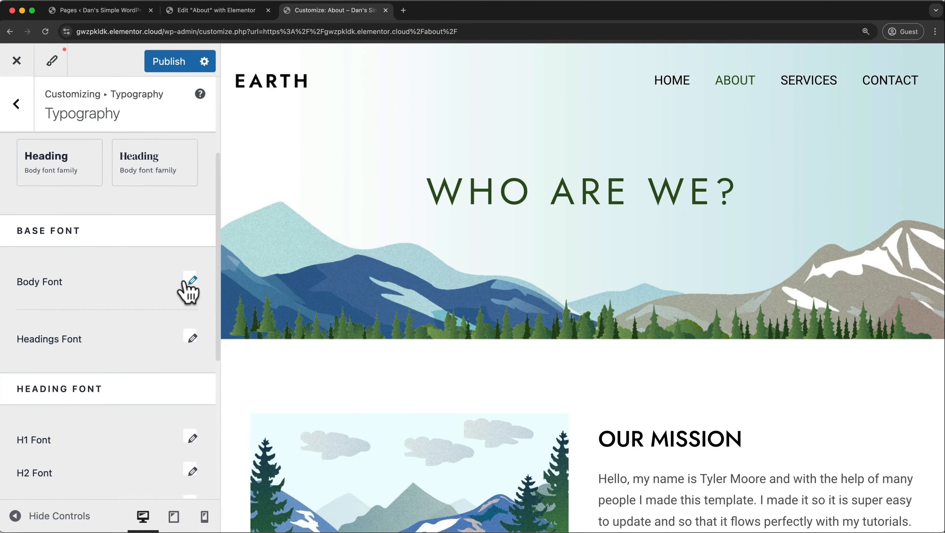
left_click(190, 281)
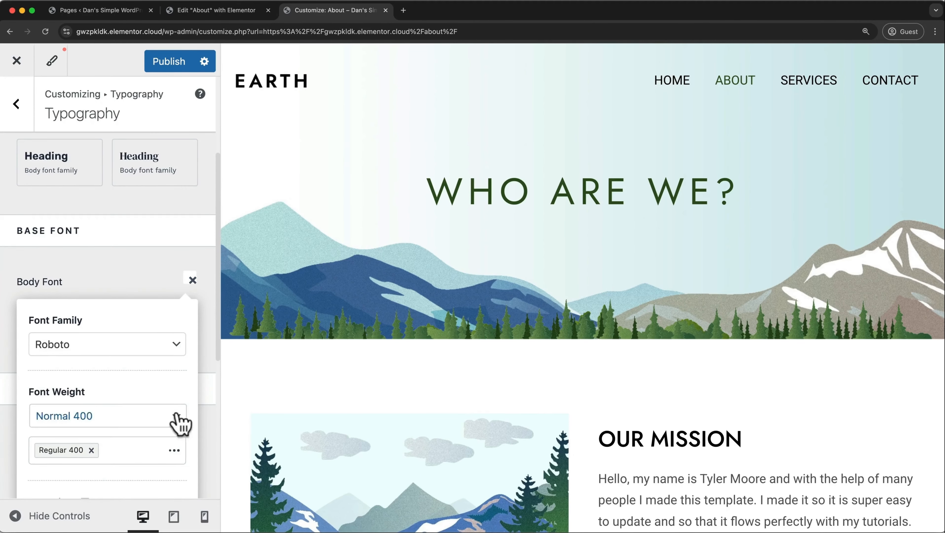
left_click(179, 420)
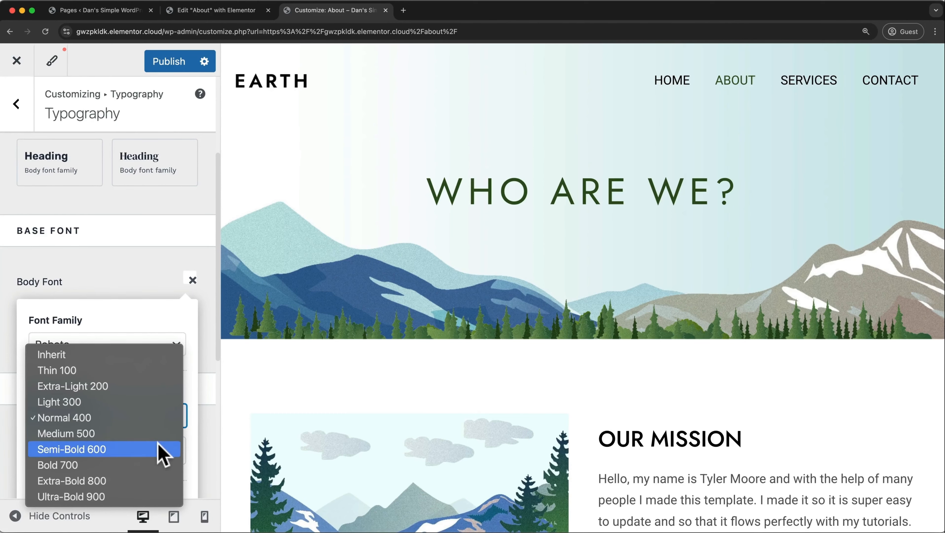
left_click(164, 449)
left_click(159, 418)
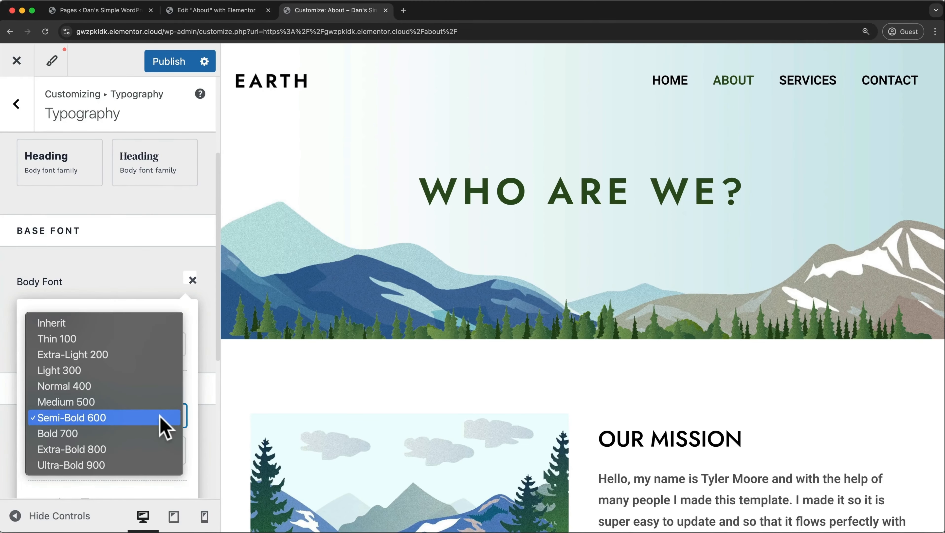
left_click(150, 389)
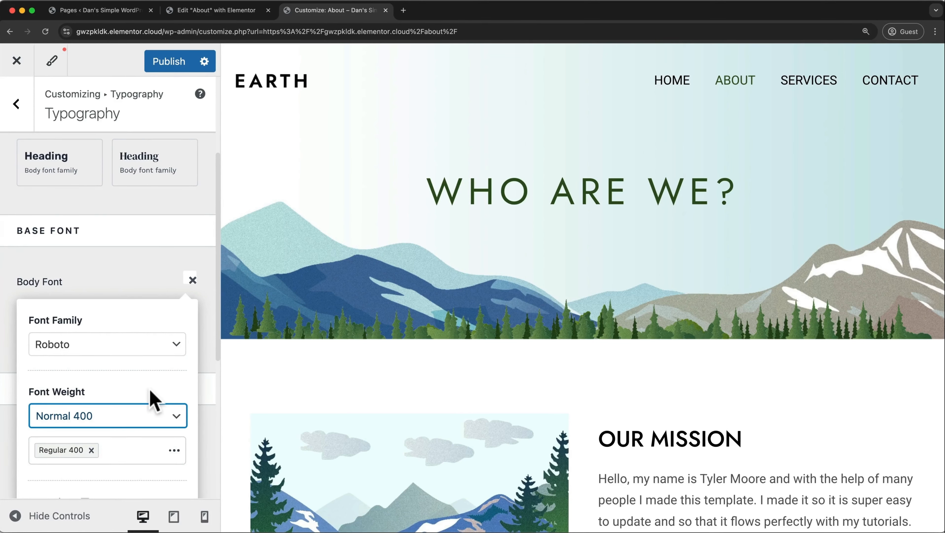
- Try the Style 2, Style 3 and Dark global color palettes, return to Default, and review the theme and surface colors
left_click(19, 109)
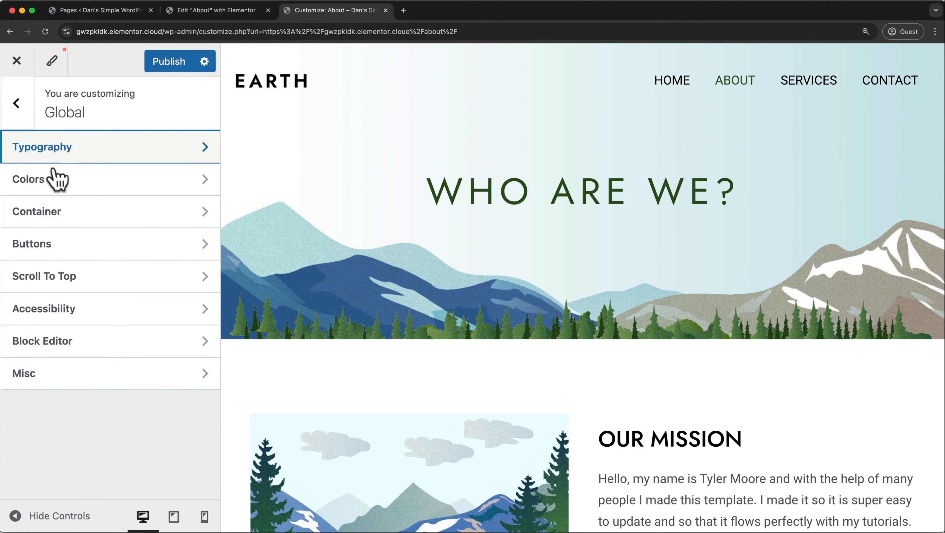
left_click(62, 186)
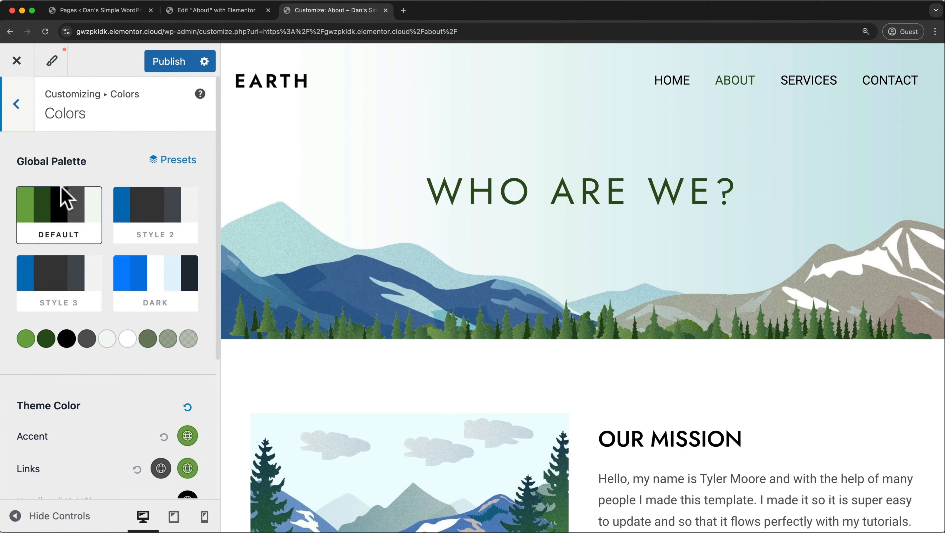
left_click(130, 211)
left_click(75, 276)
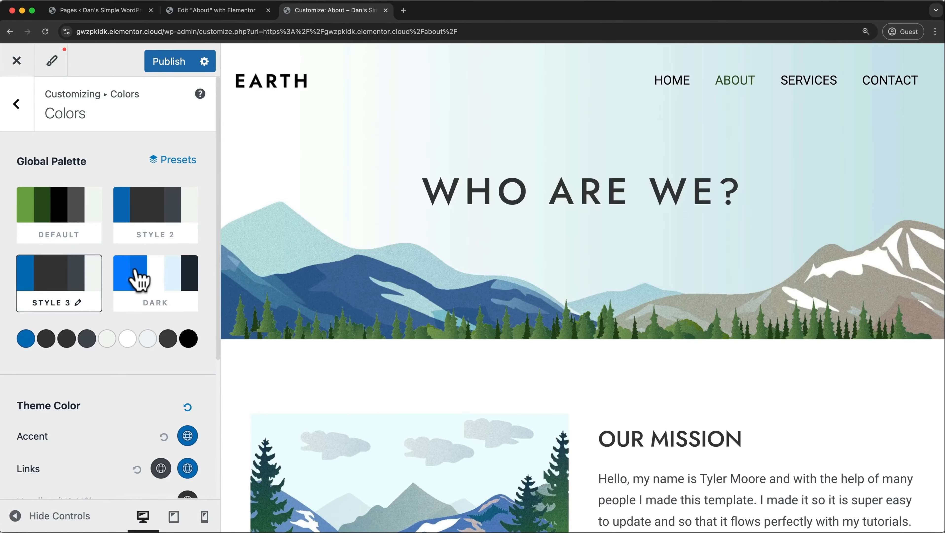
left_click(135, 275)
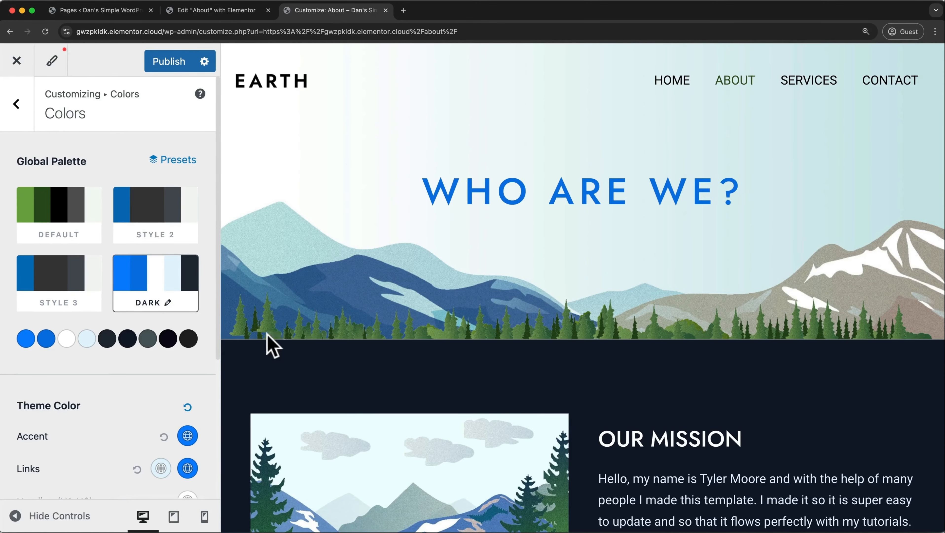
left_click(66, 225)
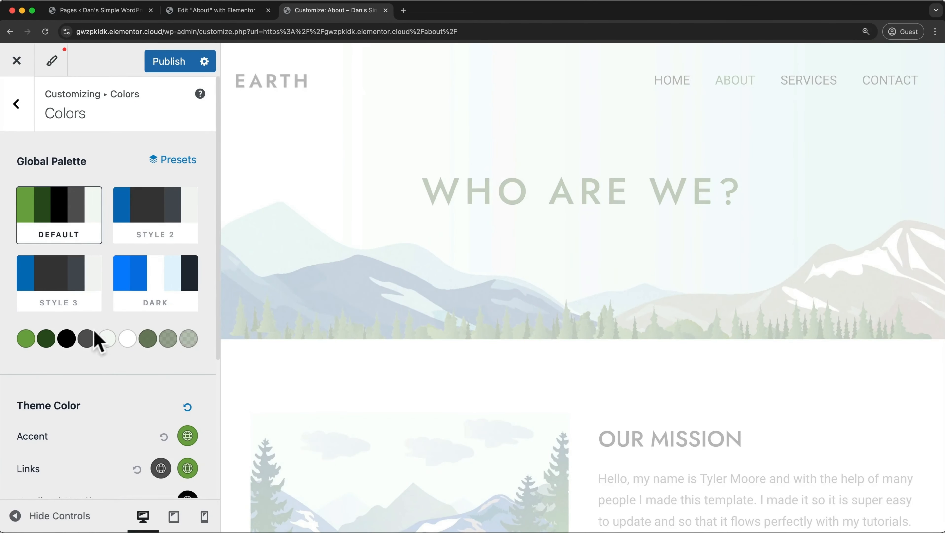
scroll(94, 344, "down", 5)
scroll(97, 345, "down", 1)
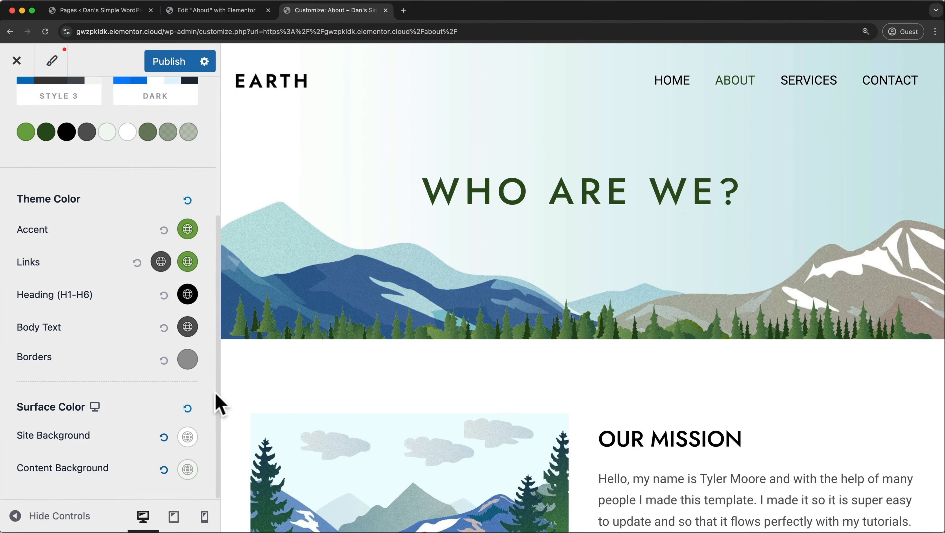
scroll(218, 397, "up", 5)
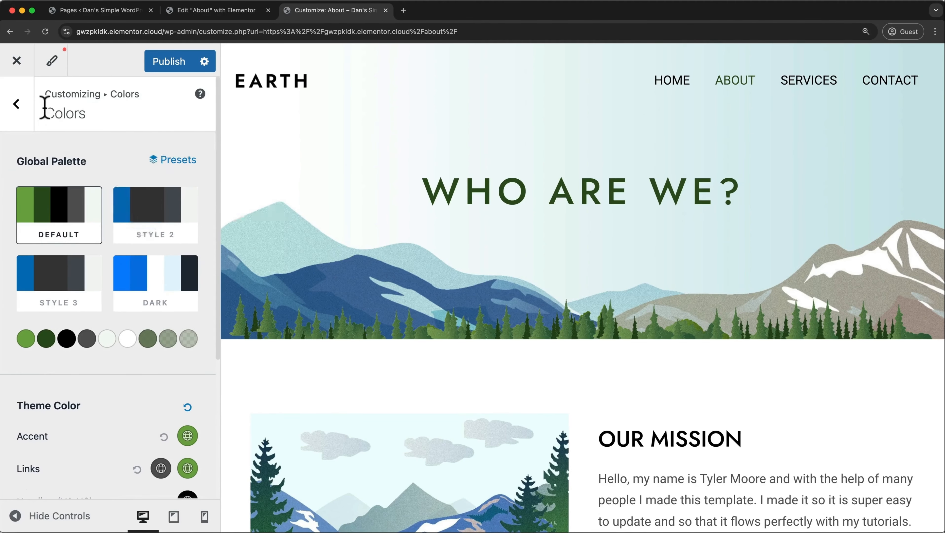
- View the global button settings, publish the customizer changes and close the customizer
left_click(17, 104)
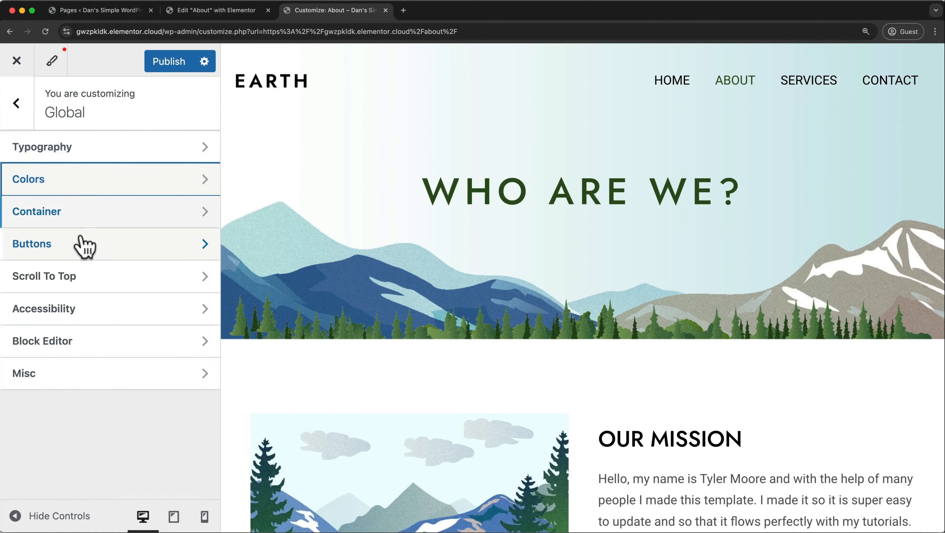
left_click(86, 254)
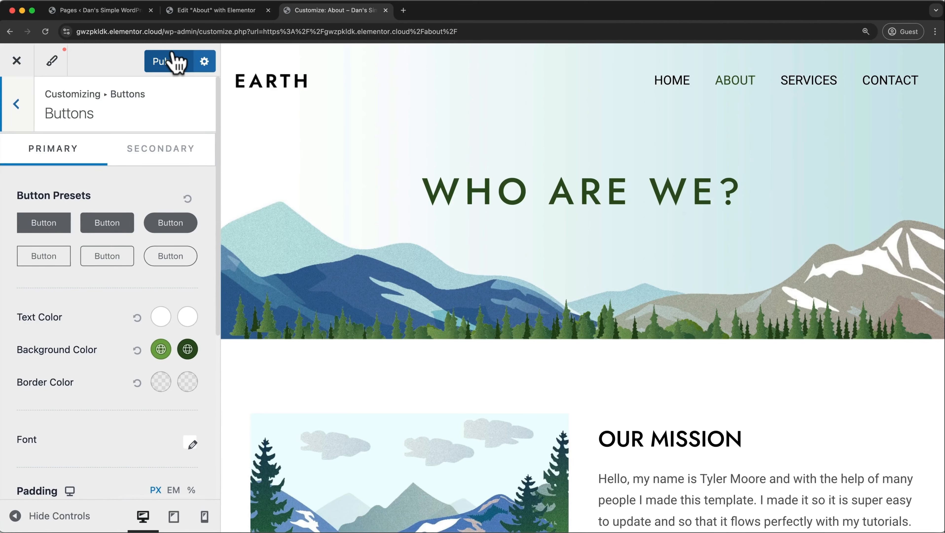
left_click(172, 61)
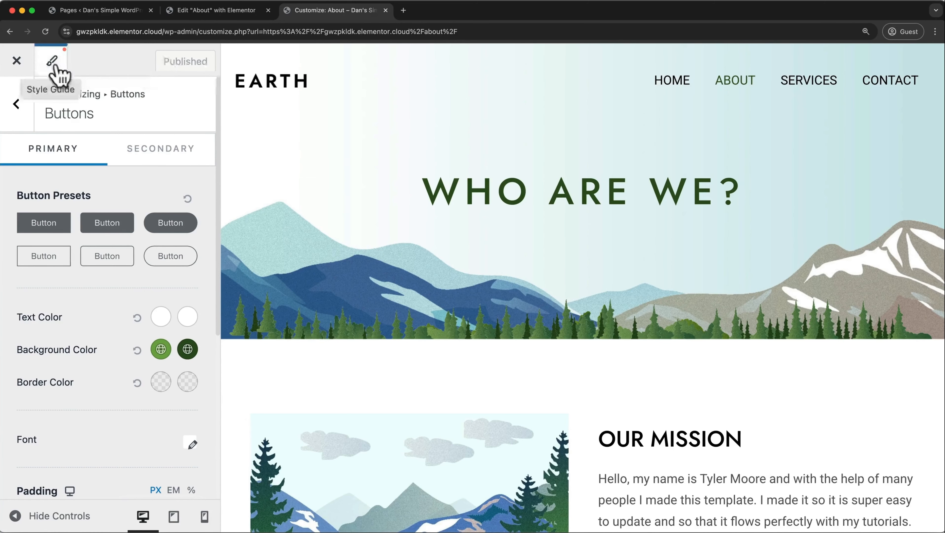
left_click(16, 60)
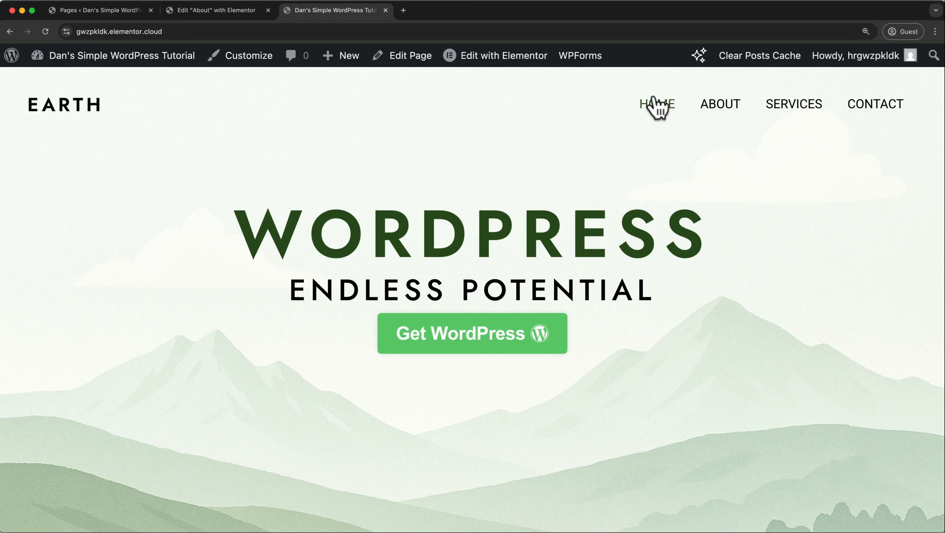
- Open the Home page in the Elementor editor and review its sections in the tablet view
left_click(527, 63)
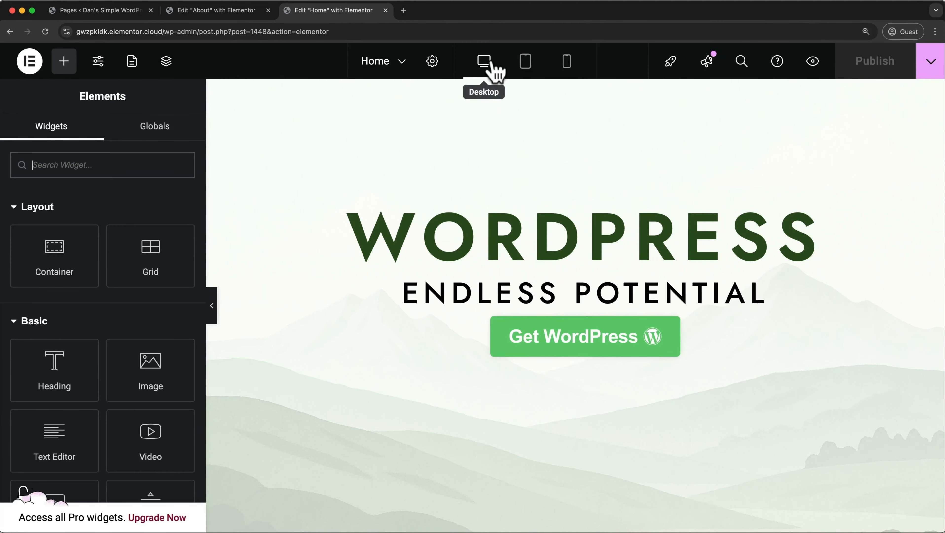
left_click(528, 63)
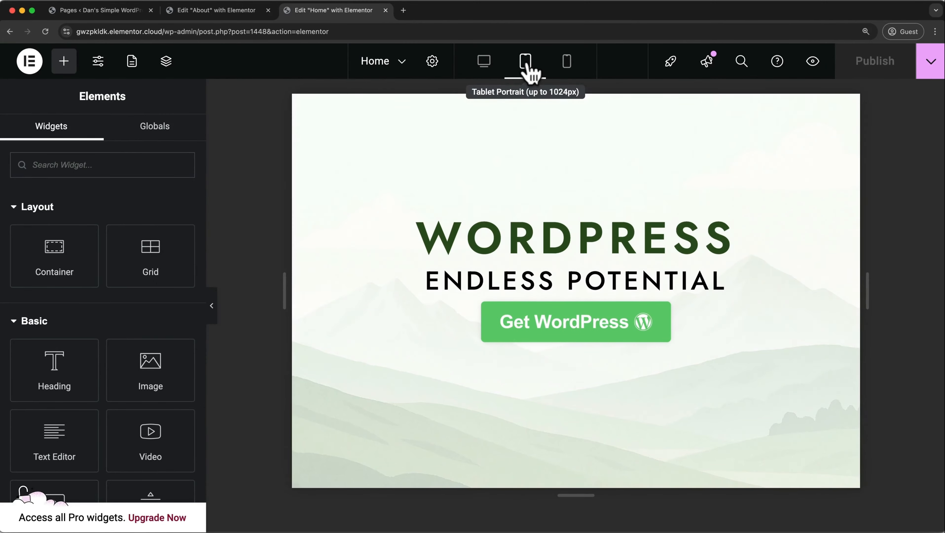
scroll(528, 151, "down", 6)
scroll(529, 151, "down", 10)
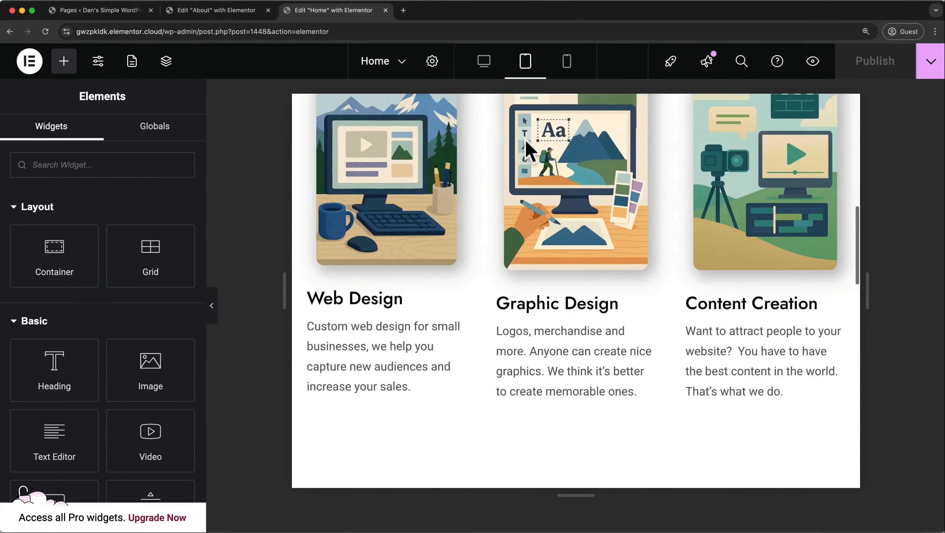
scroll(530, 151, "down", 10)
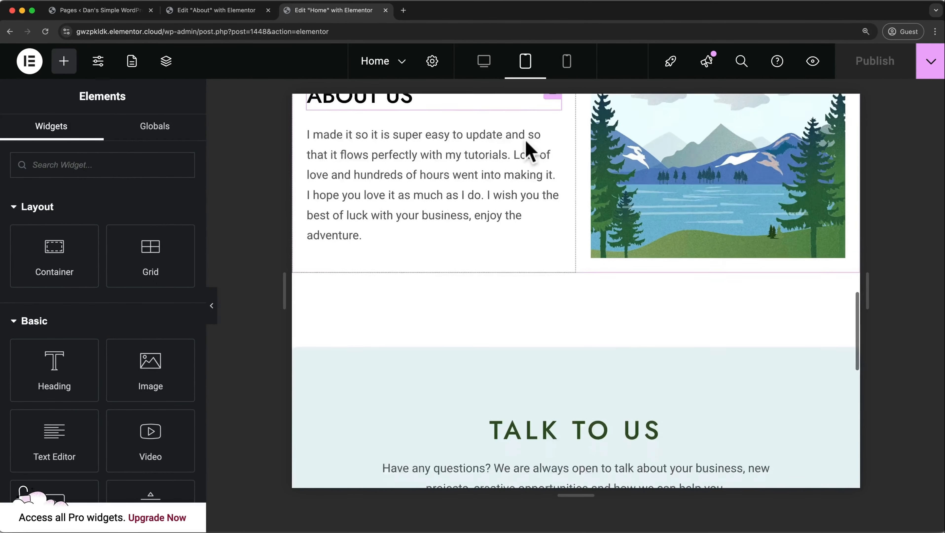
scroll(530, 151, "up", 5)
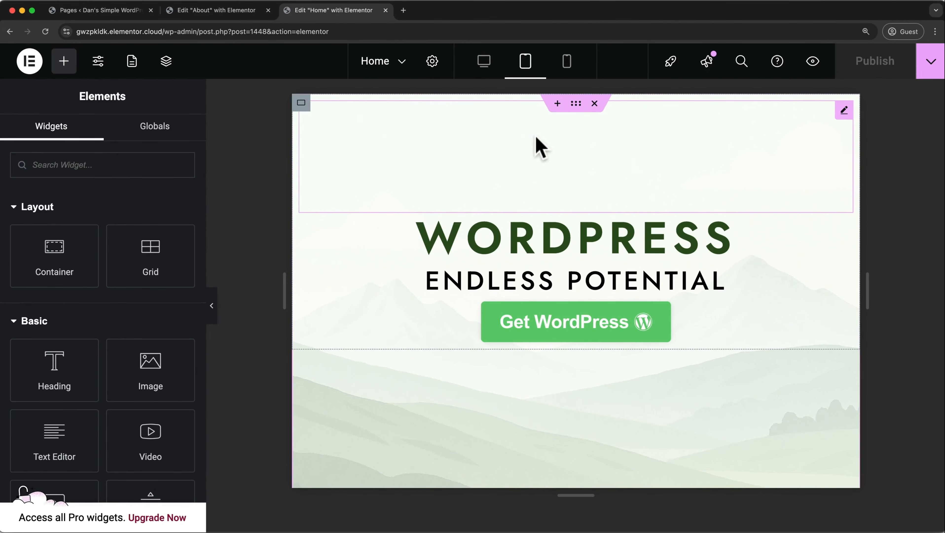
- Review the Home page in the mobile view and set the WordPress heading's mobile font size to 40 px
left_click(568, 66)
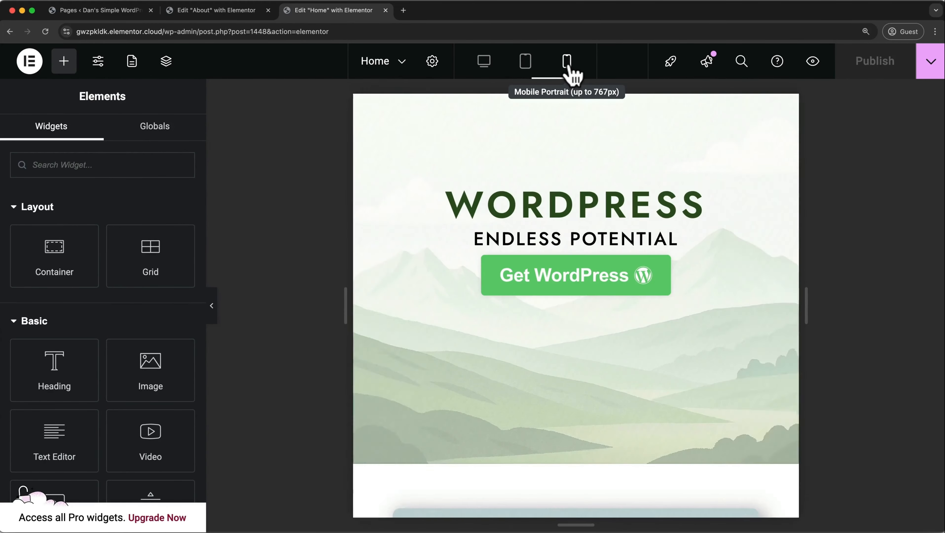
scroll(581, 144, "down", 5)
scroll(580, 145, "down", 4)
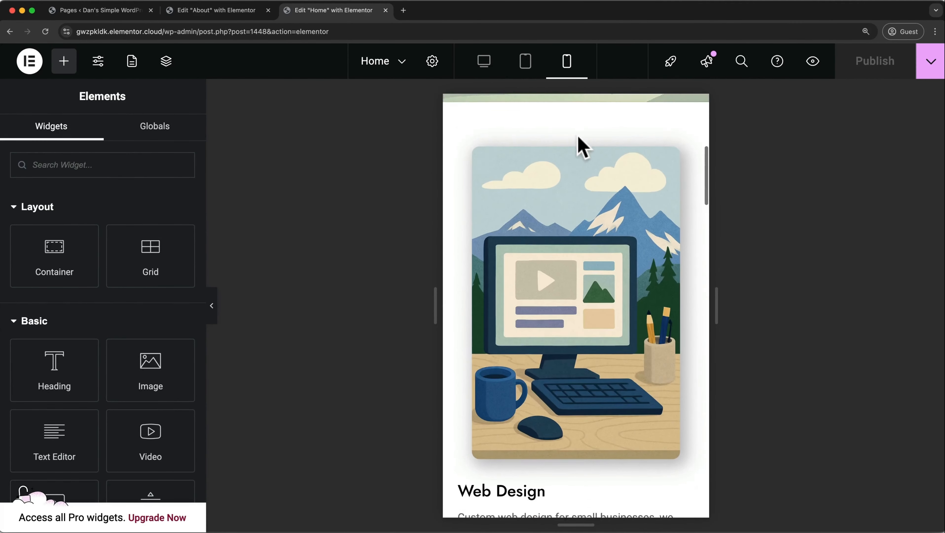
scroll(575, 179, "up", 8)
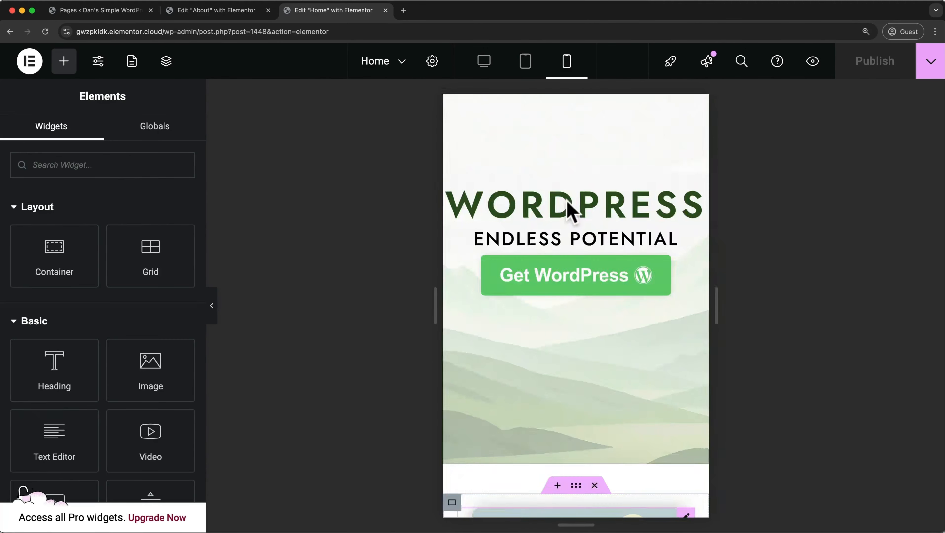
left_click(585, 211)
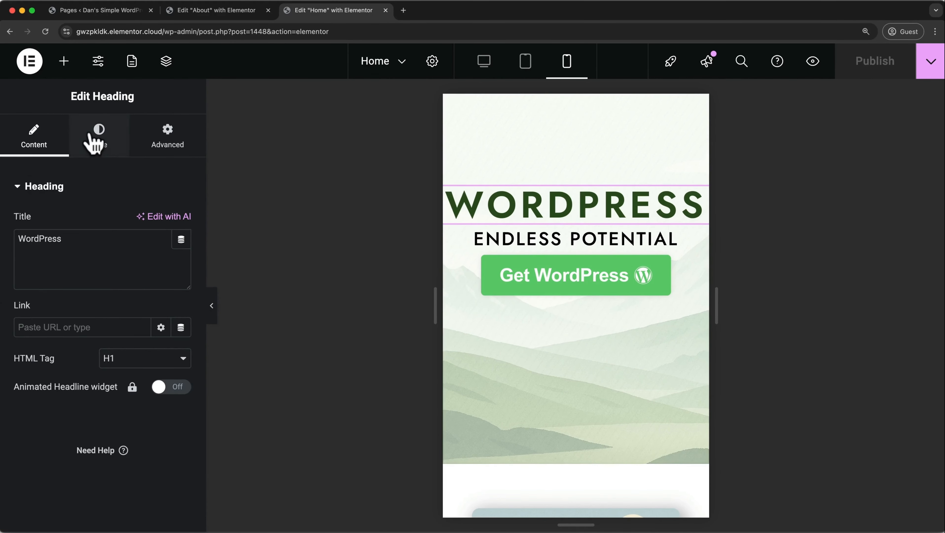
left_click(98, 138)
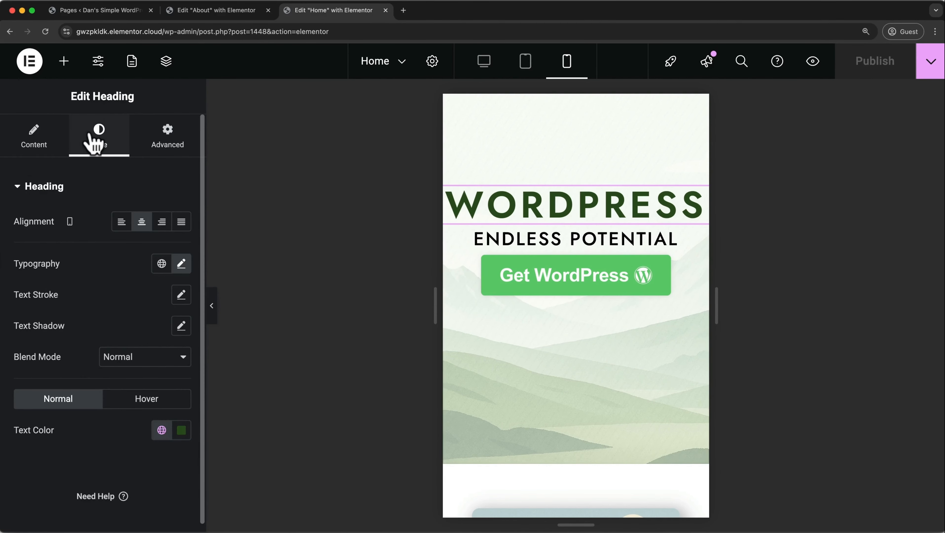
left_click(182, 263)
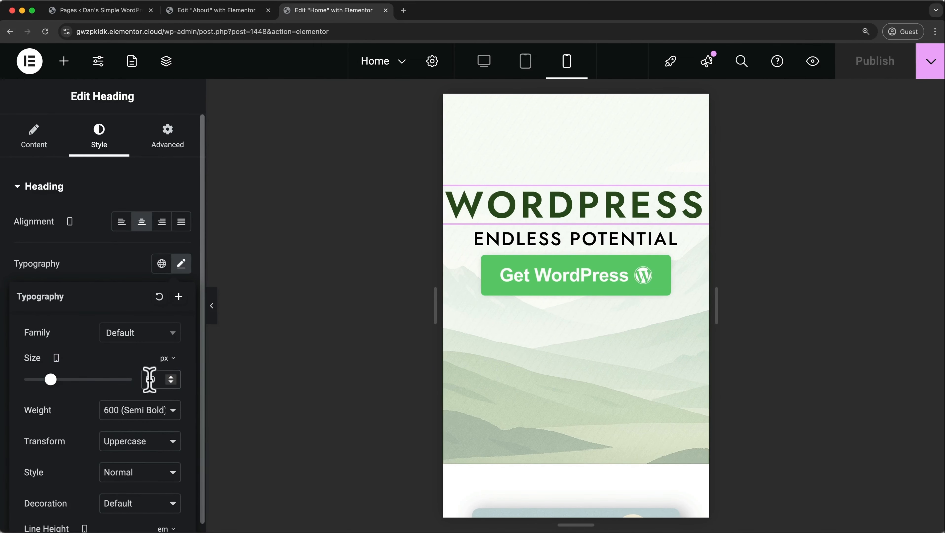
key("BackSpace")
type("40")
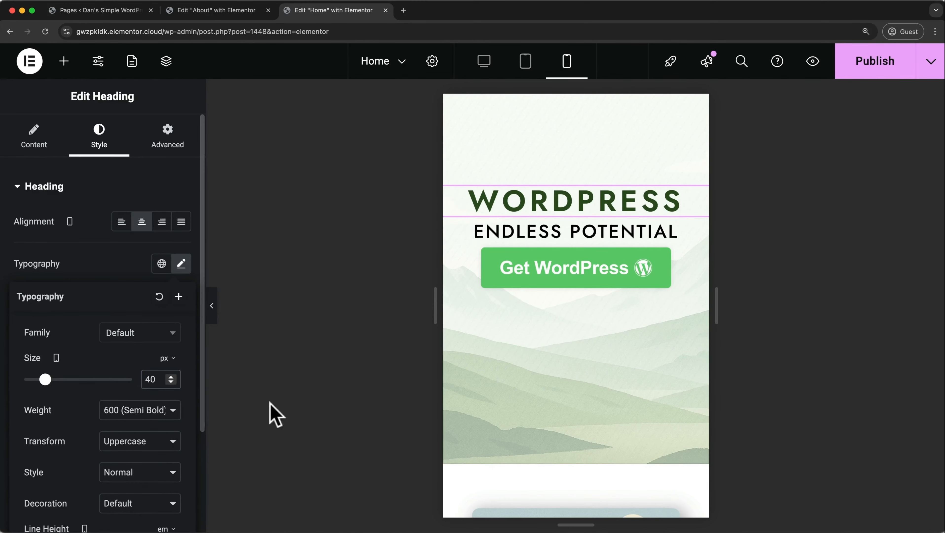
- Set the Endless Potential heading's mobile font size to 20 px
left_click(505, 231)
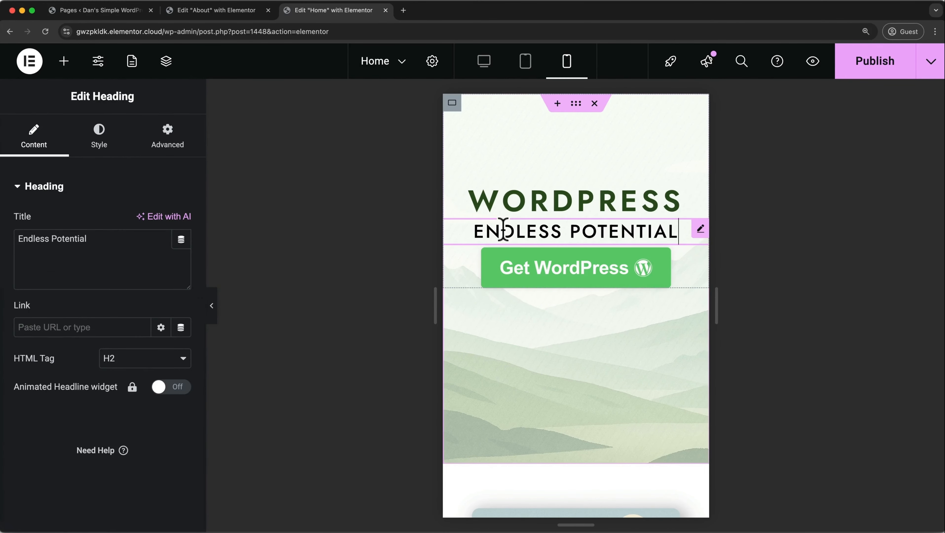
left_click(104, 140)
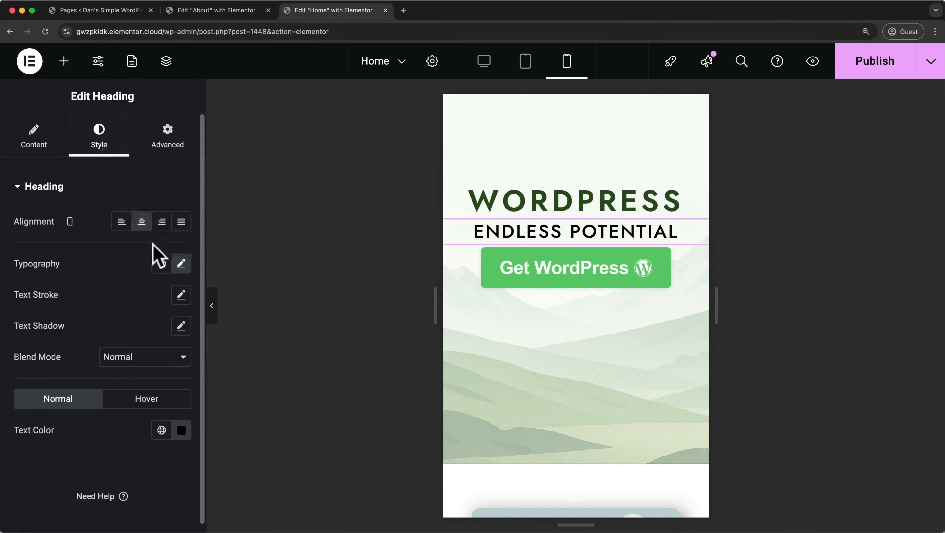
left_click(182, 263)
left_click(162, 379)
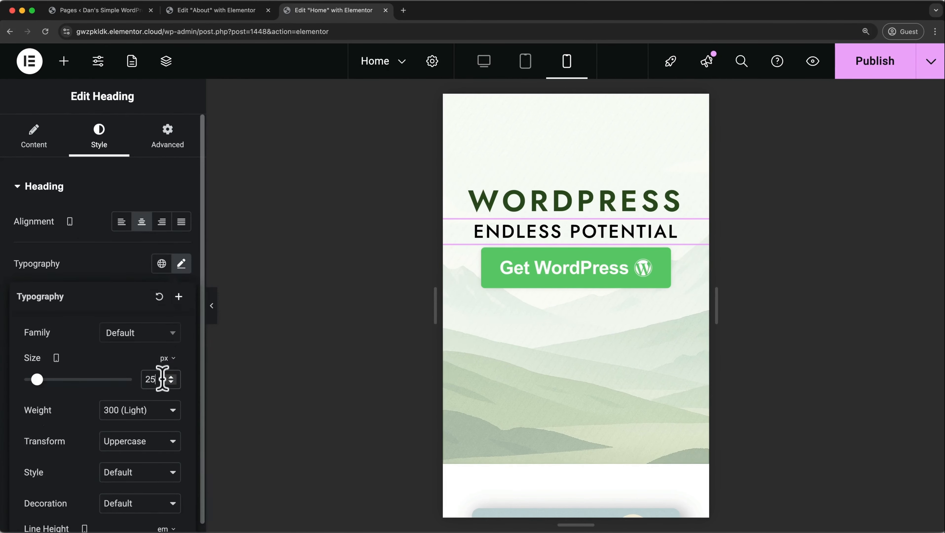
key("BackSpace")
type("0")
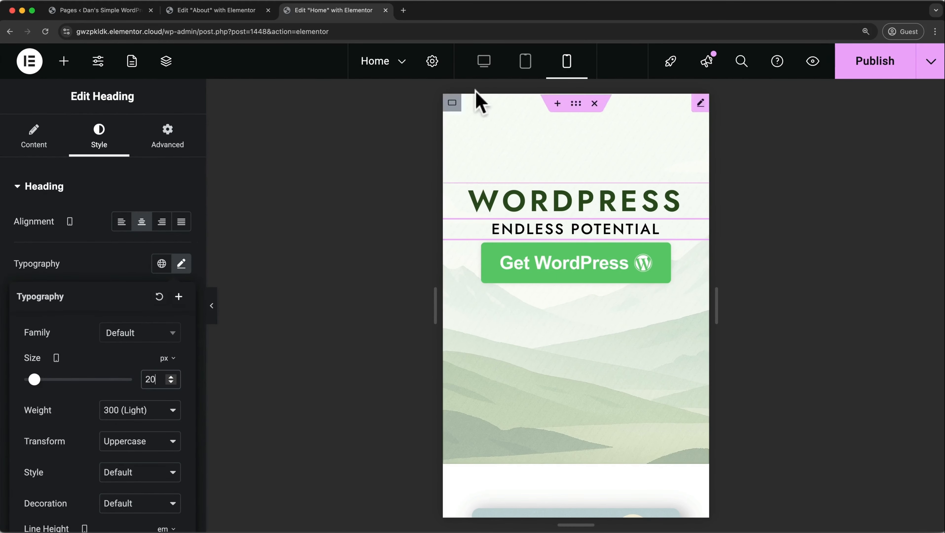
- Check the typography of the hero headings in the desktop view and return to the mobile view
left_click(486, 69)
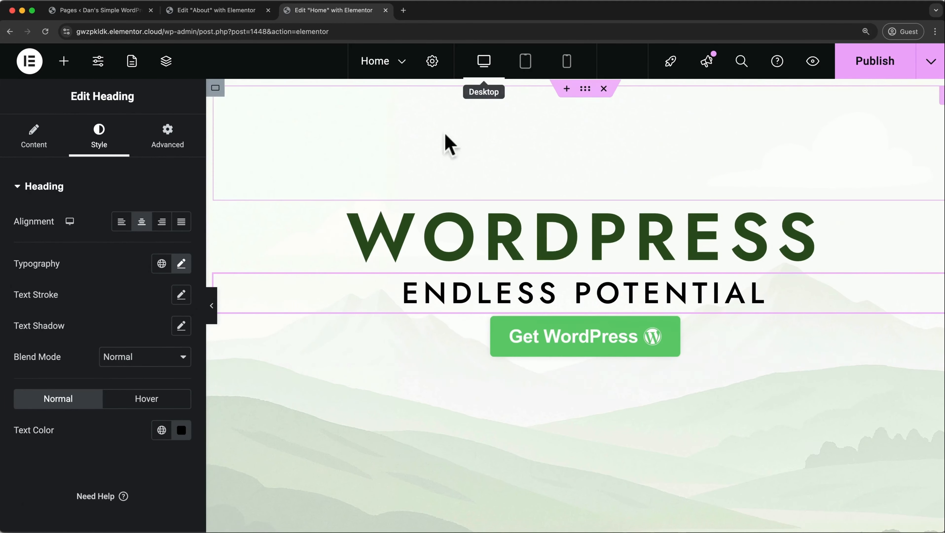
left_click(182, 263)
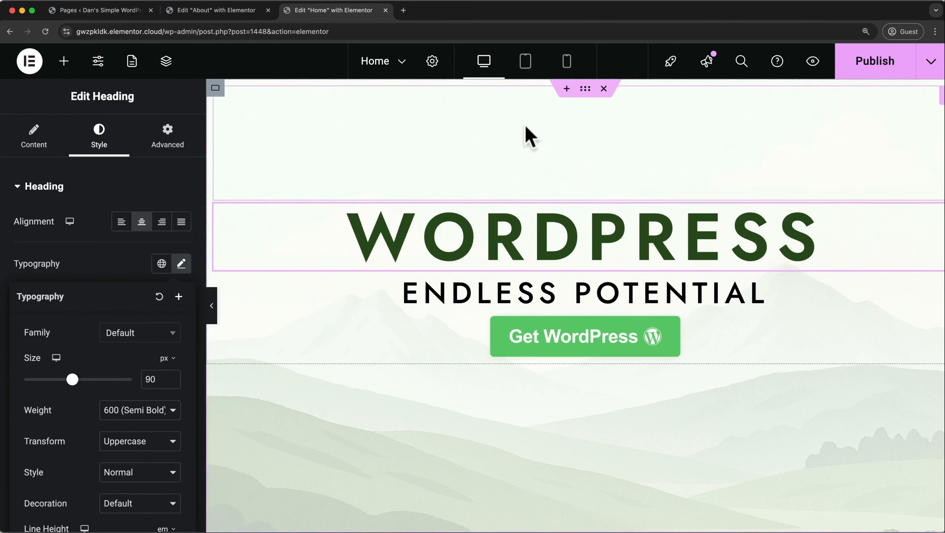
left_click(566, 62)
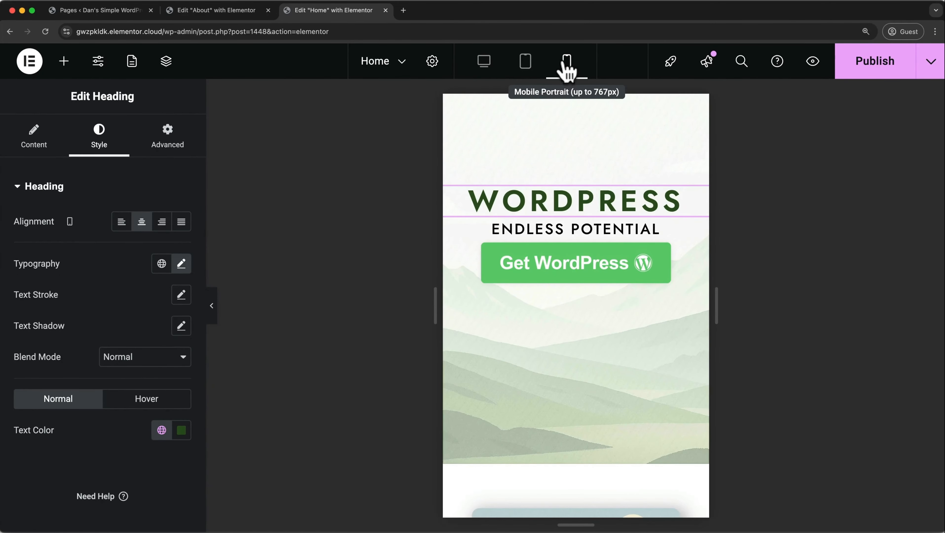
- Unlink the Get WordPress button's padding values and set its mobile top padding to 20 px
left_click(483, 254)
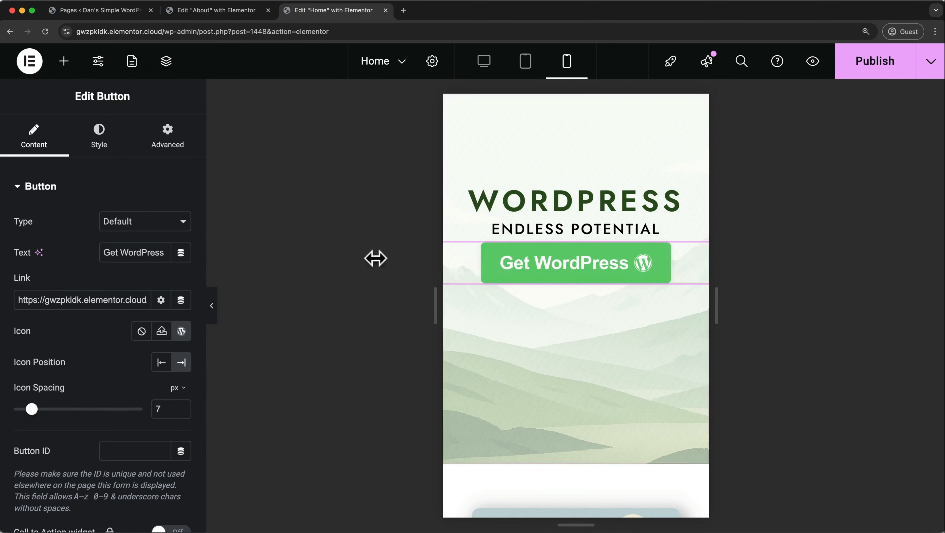
left_click(169, 138)
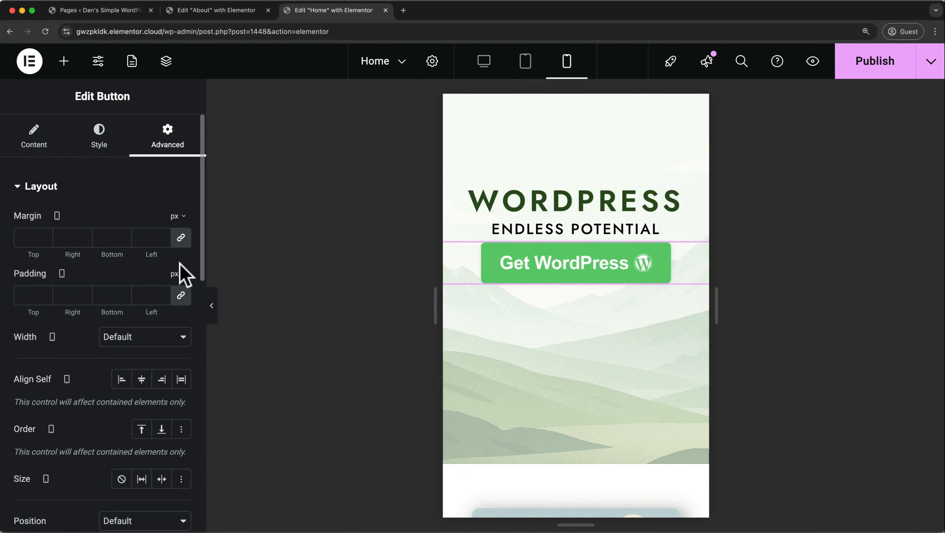
left_click(180, 295)
left_click(37, 295)
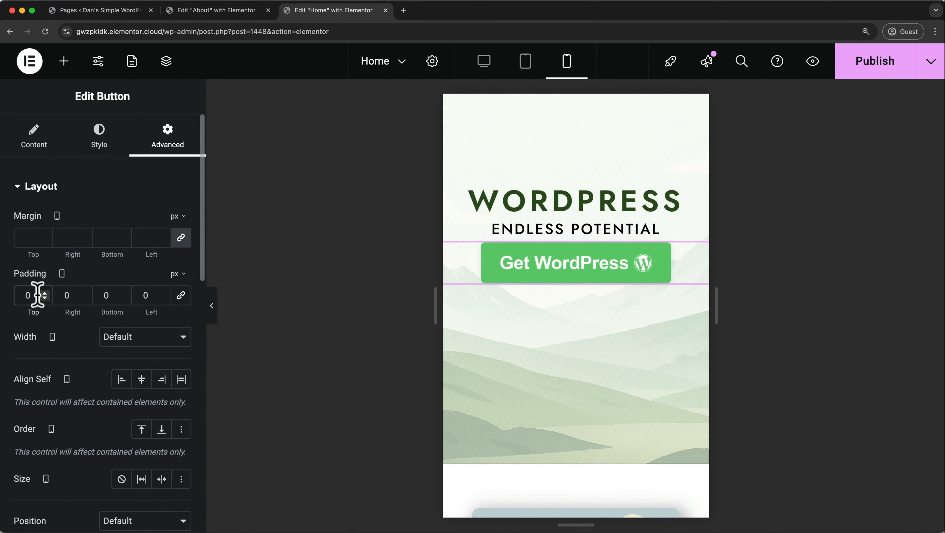
key("Up")
key("Up")
key("Up")
key("Up")
key("Up")
key("Up")
key("Up")
key("Up")
key("Up")
key("Up")
key("Up")
key("Up")
key("Up")
key("Up")
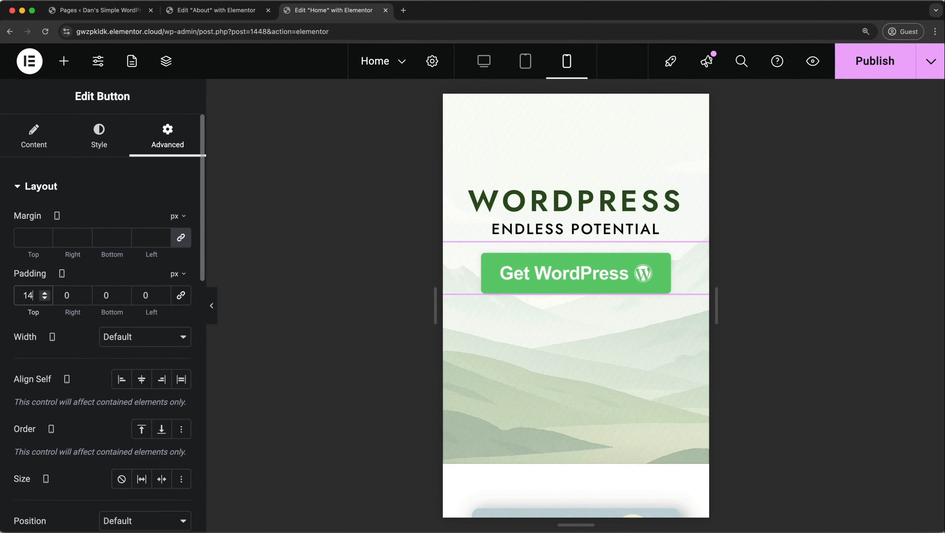
key("Up")
key("Up")
key("Up")
key("Up")
key("Up")
key("Up")
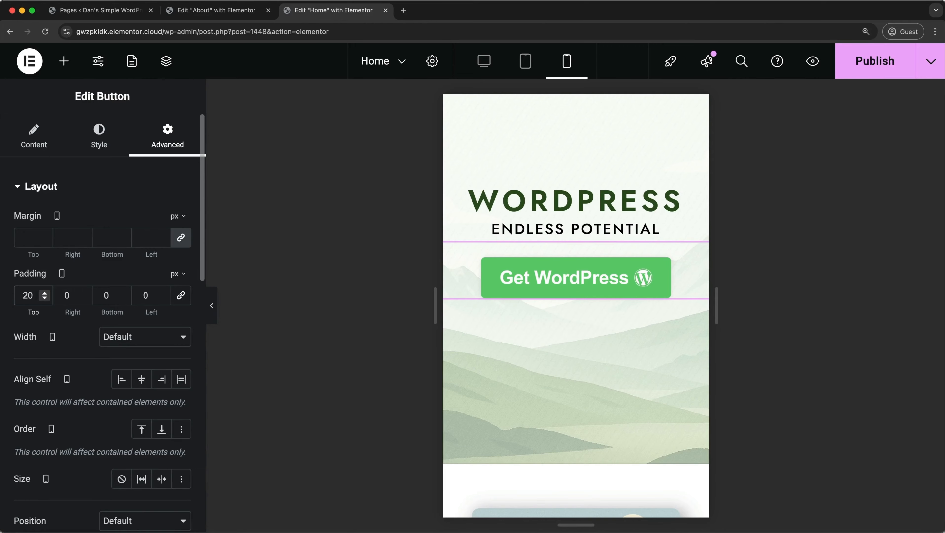
- Hide the About Us container on mobile portrait through its responsive visibility settings
scroll(485, 359, "down", 15)
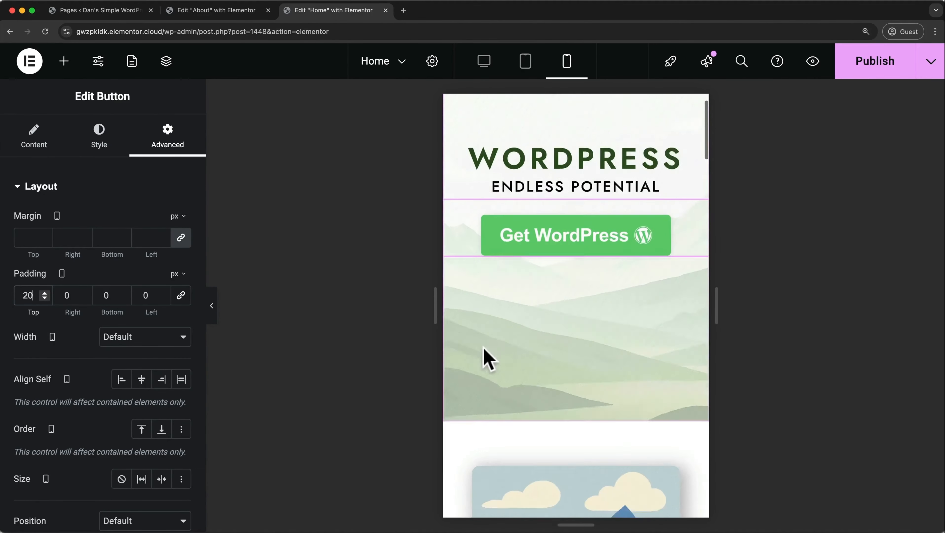
scroll(484, 349, "down", 15)
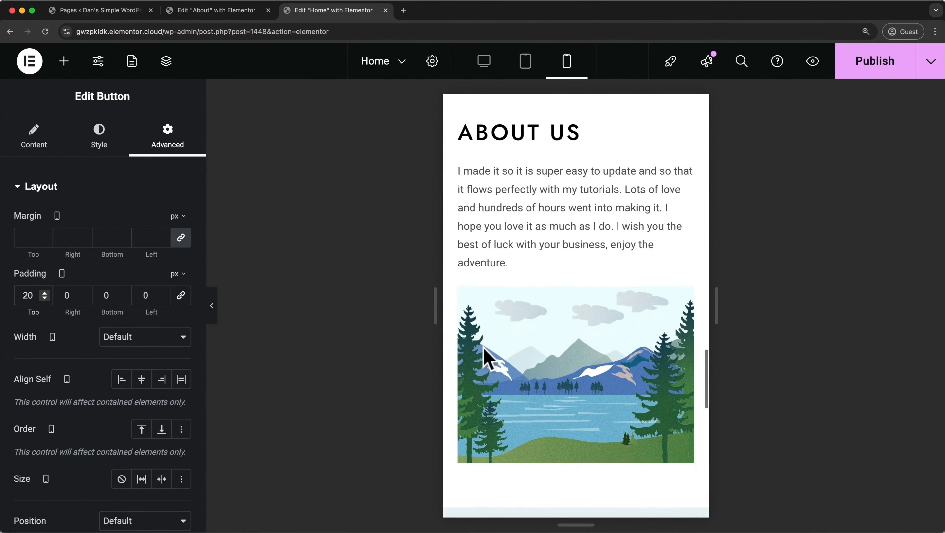
scroll(484, 354, "up", 2)
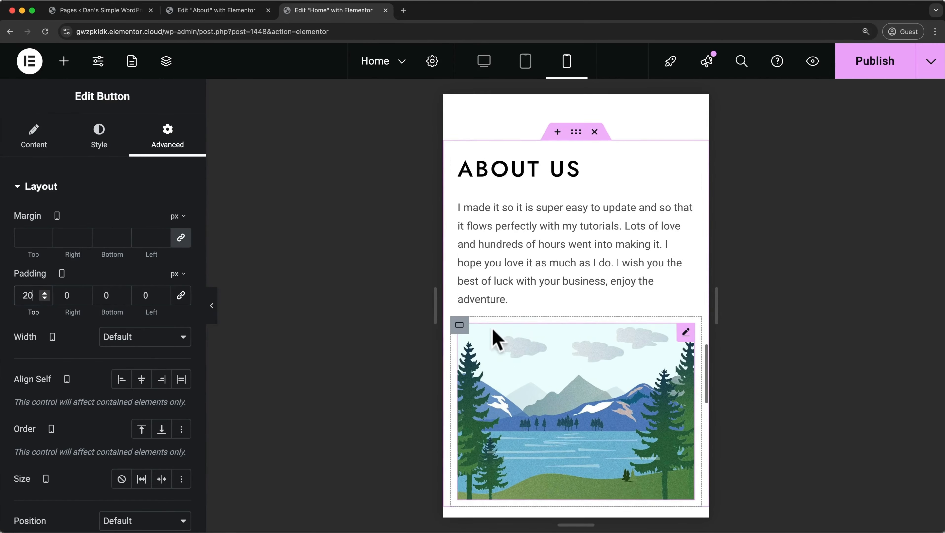
left_click(576, 133)
left_click(188, 142)
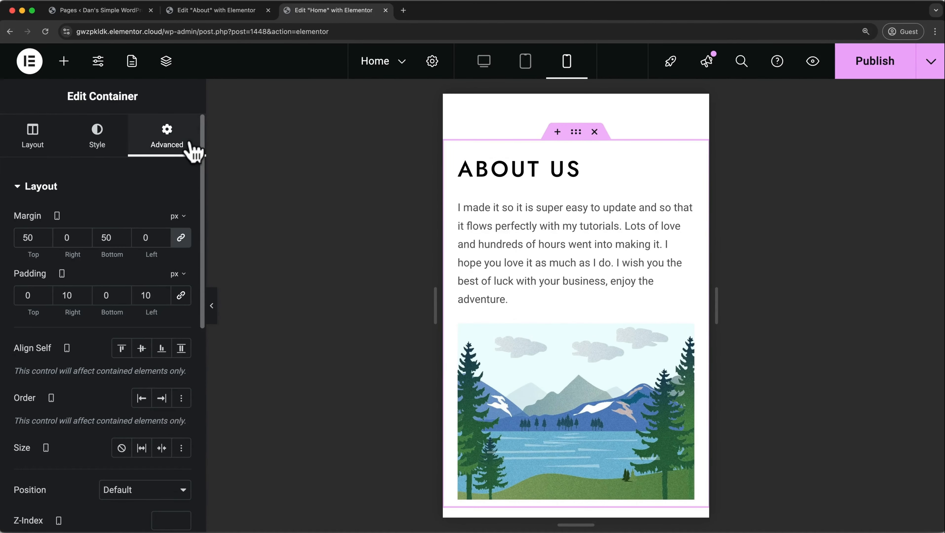
scroll(158, 173, "down", 10)
scroll(158, 176, "down", 2)
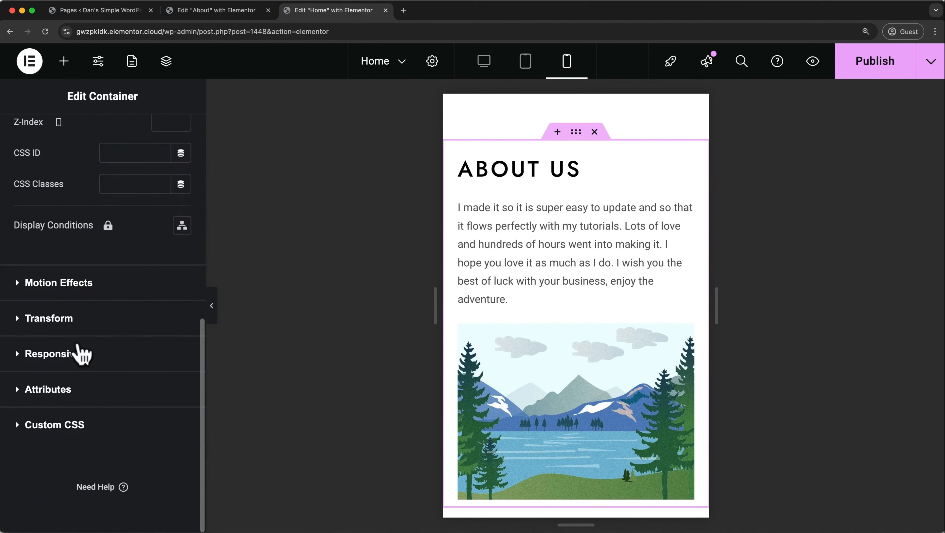
left_click(23, 354)
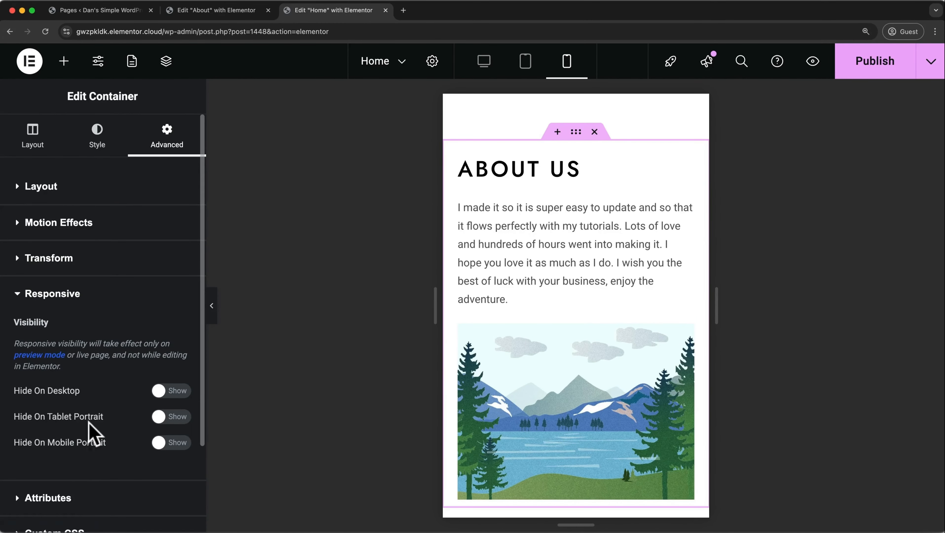
left_click(166, 443)
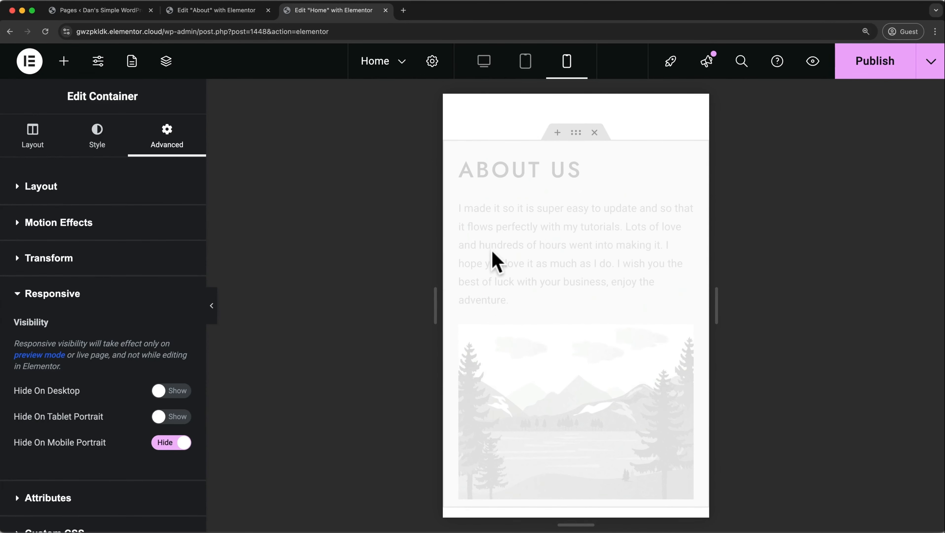
- Check the About Us section in the desktop view and review the upper part of the page in the mobile view
left_click(485, 64)
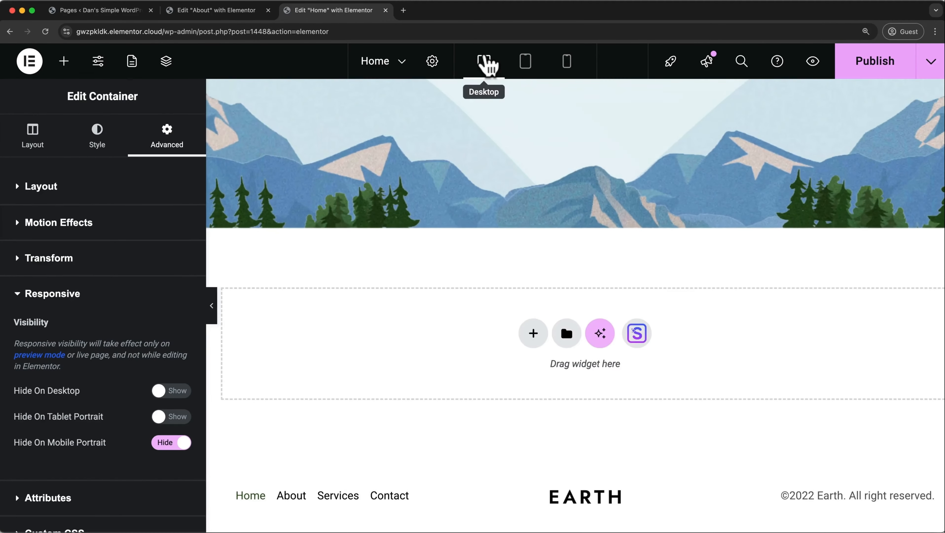
scroll(486, 165, "down", 10)
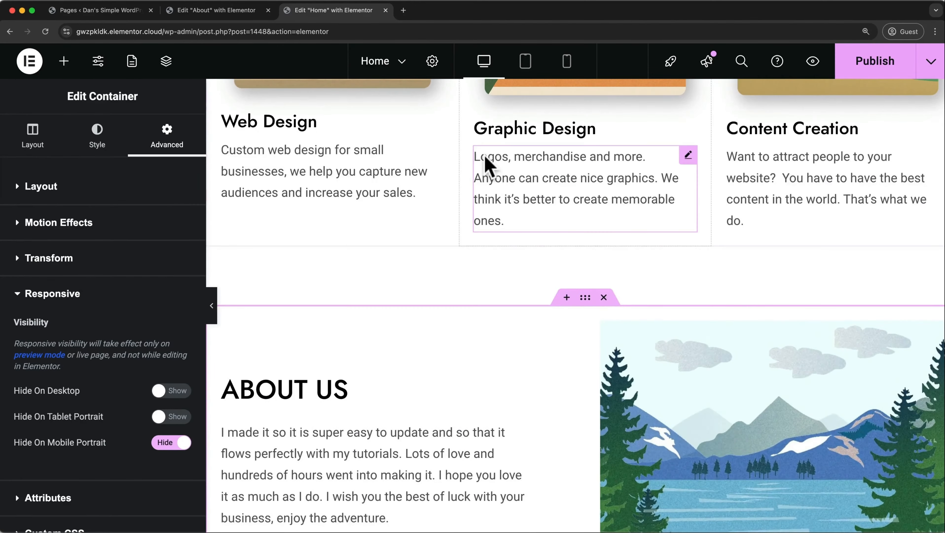
scroll(486, 164, "down", 2)
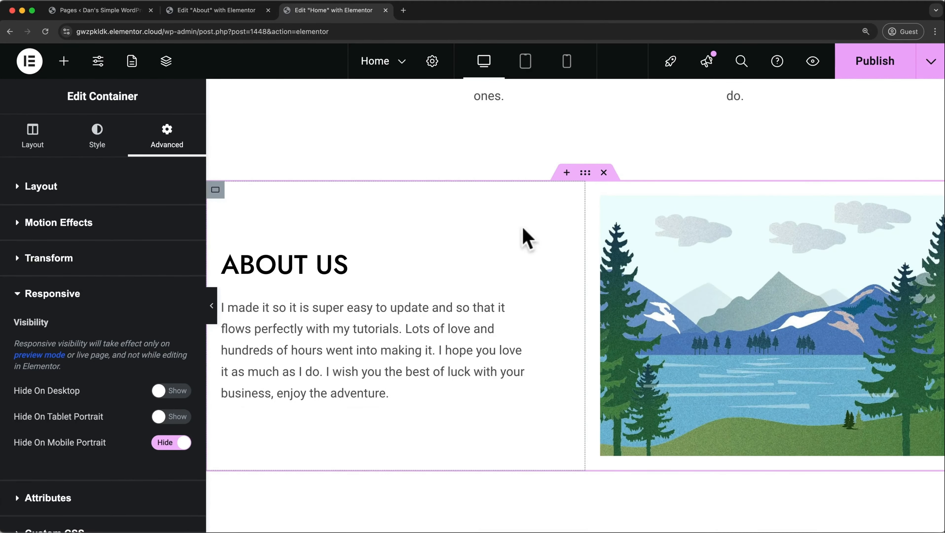
left_click(567, 61)
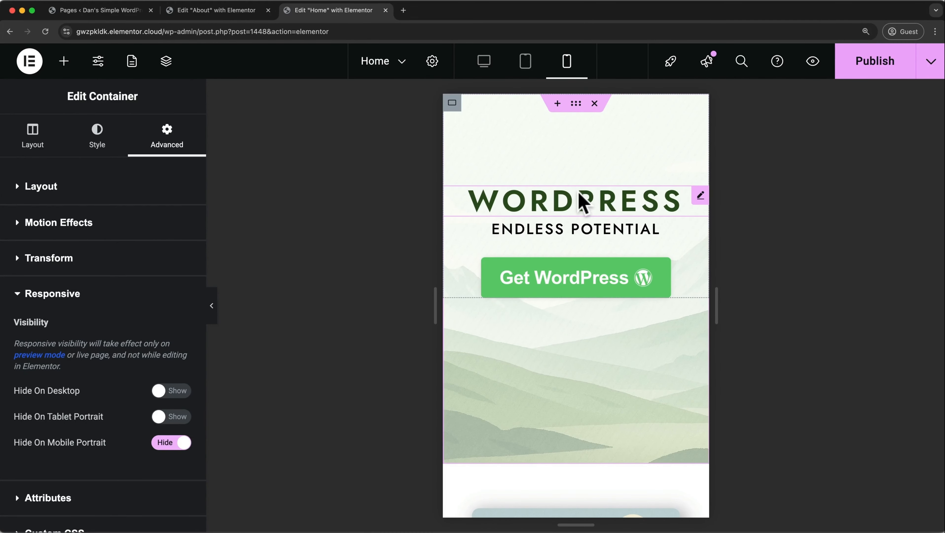
scroll(583, 202, "down", 7)
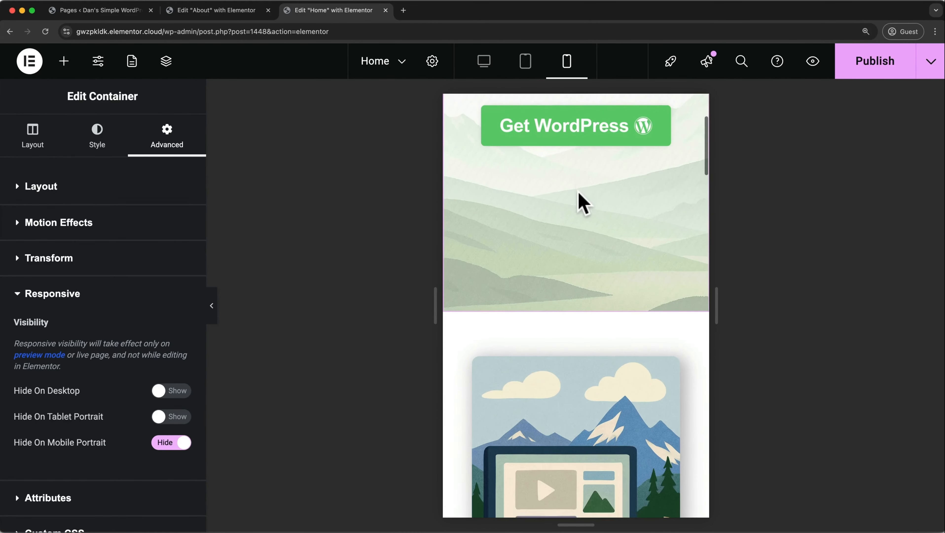
scroll(583, 201, "down", 4)
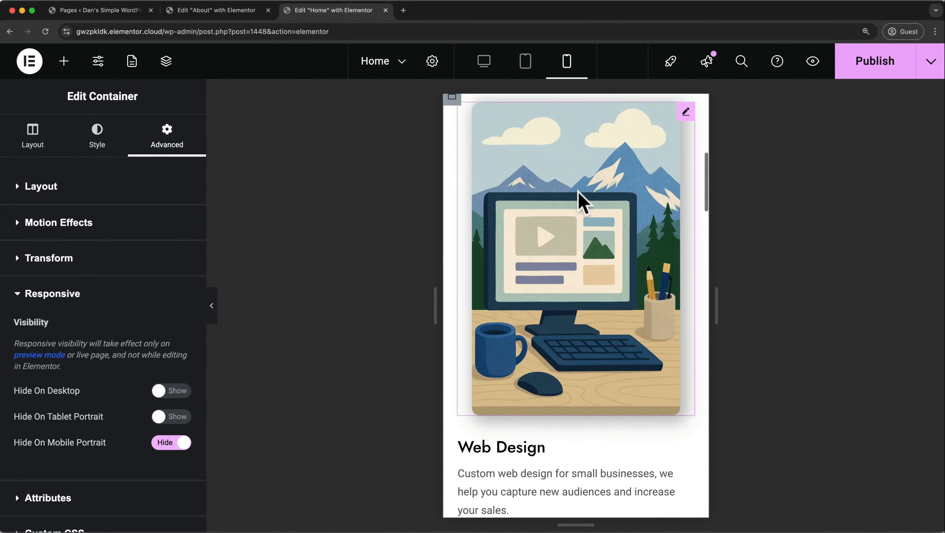
scroll(582, 202, "up", 11)
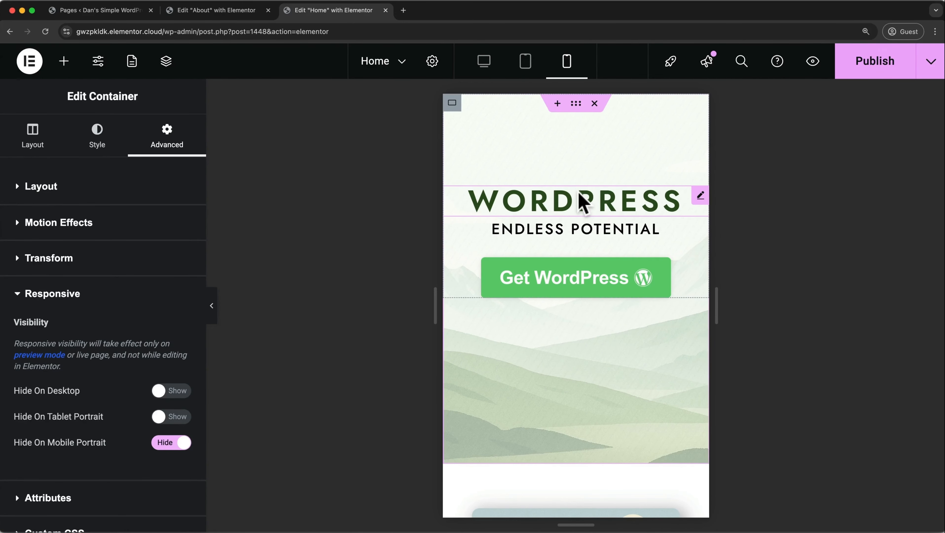
- Return to the desktop view and add a new page, saving the Home page changes before leaving
left_click(489, 71)
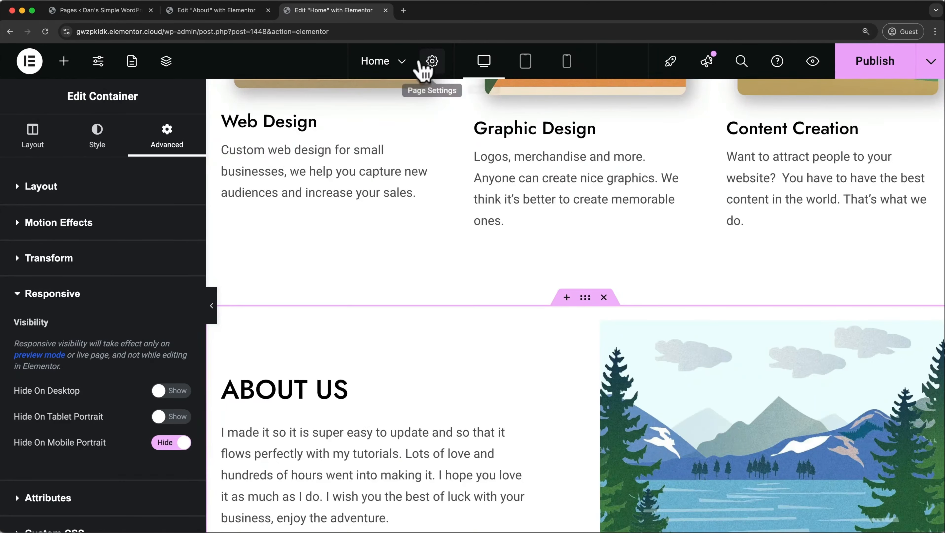
left_click(406, 59)
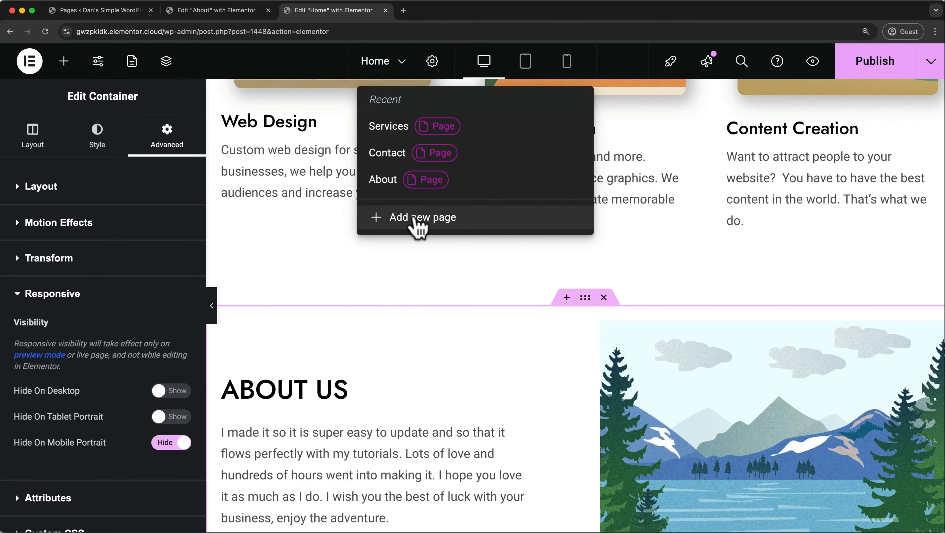
left_click(415, 220)
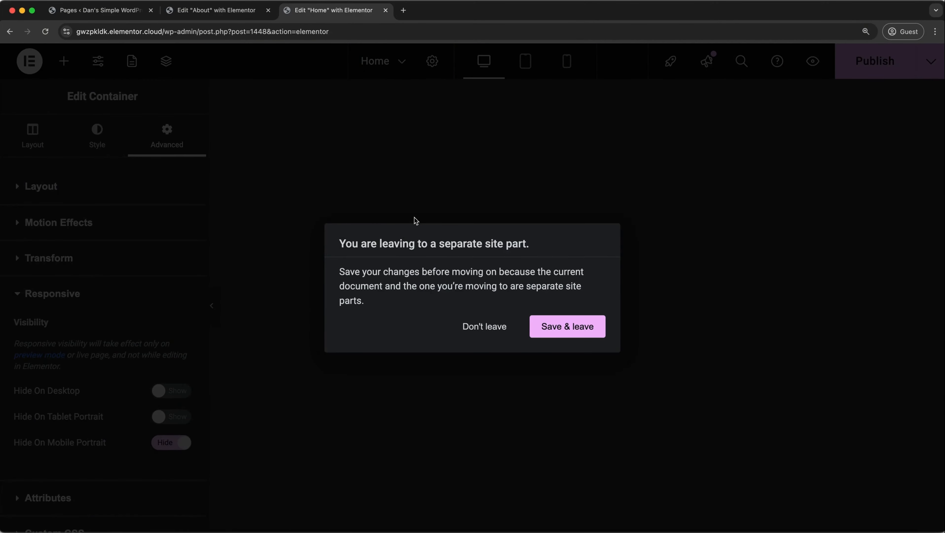
left_click(552, 326)
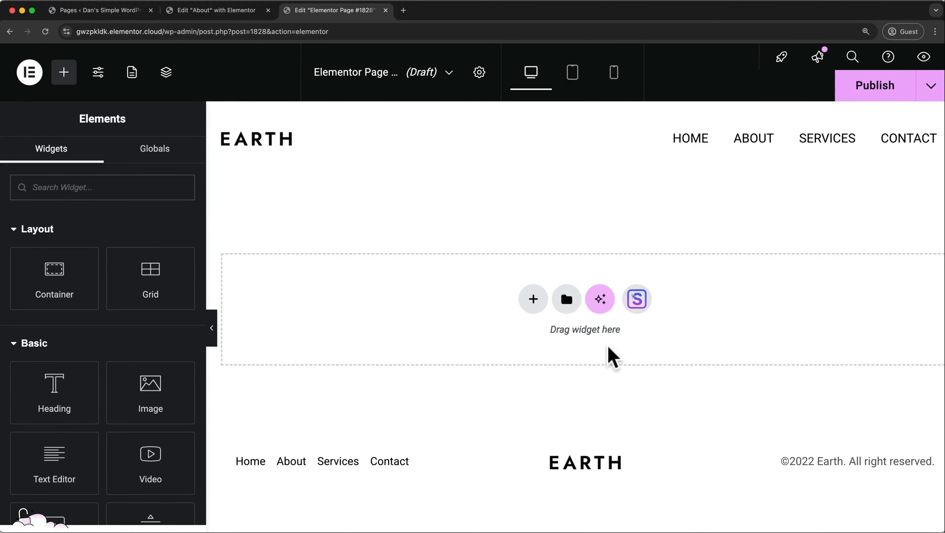
- Title the new page Projects in its page settings and publish it
left_click(479, 73)
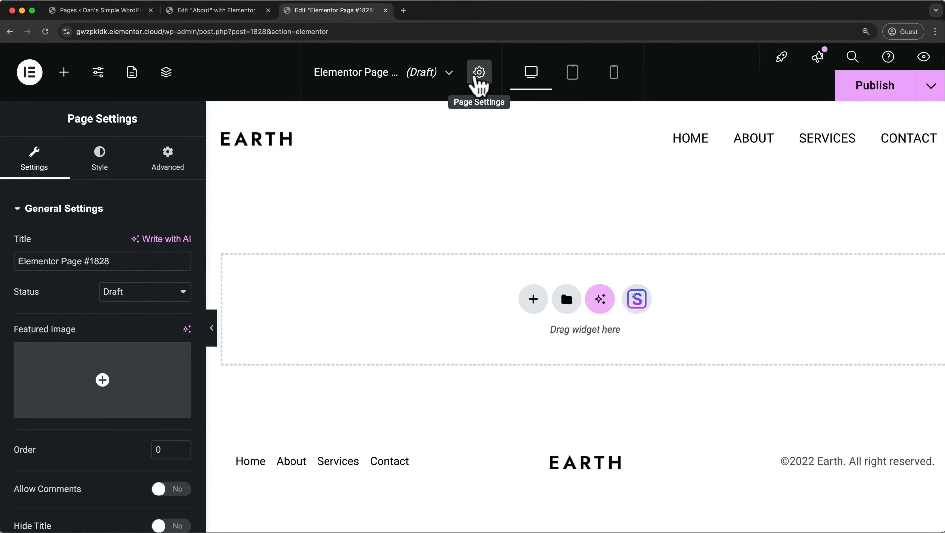
left_click_drag(125, 261, 15, 261)
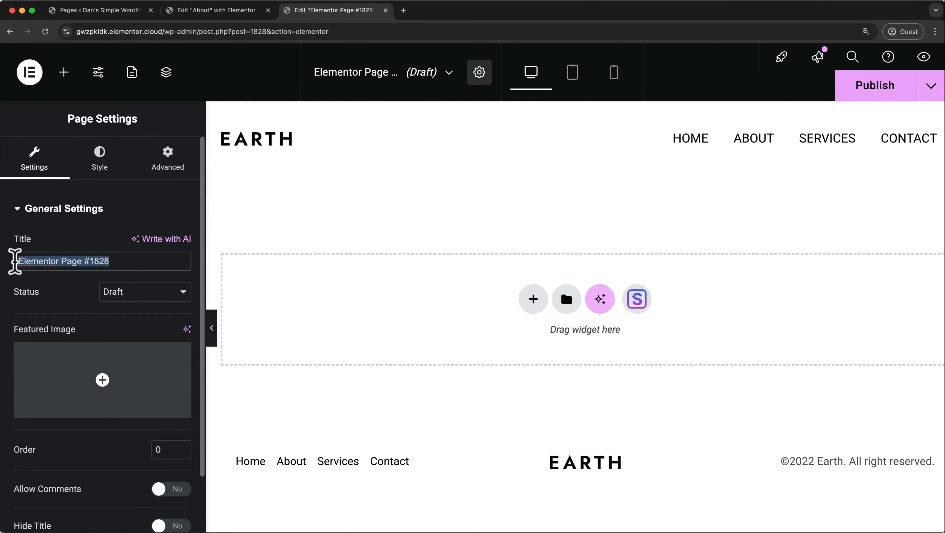
type("Projec")
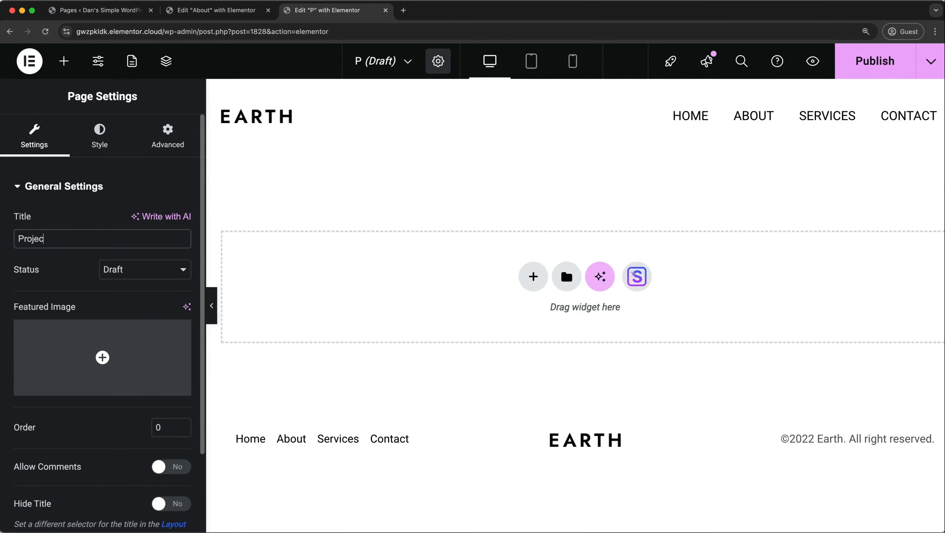
type("ts")
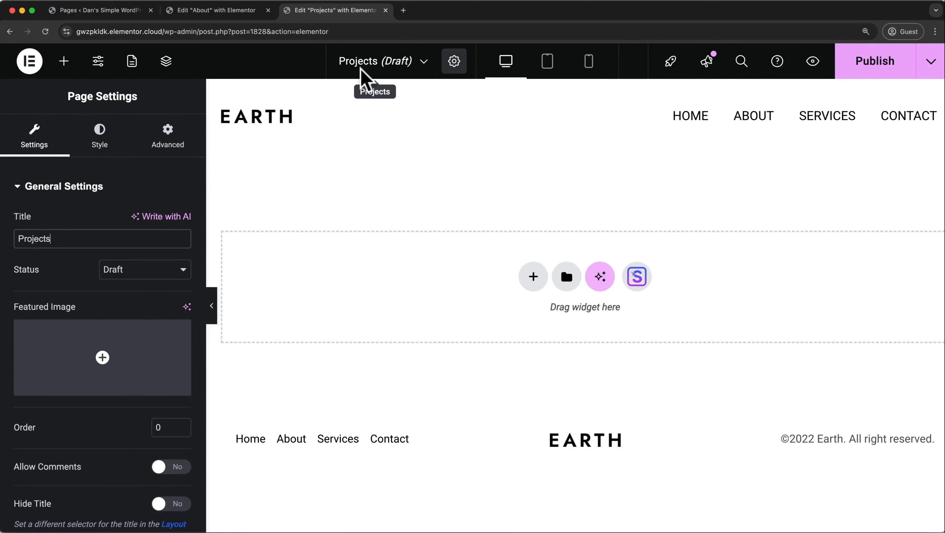
left_click(846, 71)
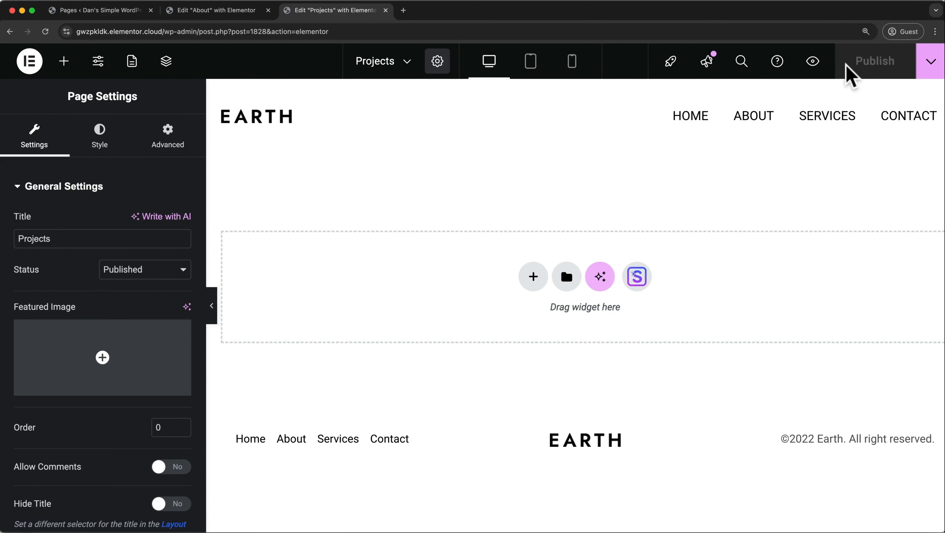
- Preview the Projects page, open the site's Services page from there in the Elementor editor and select its hero container
left_click(813, 62)
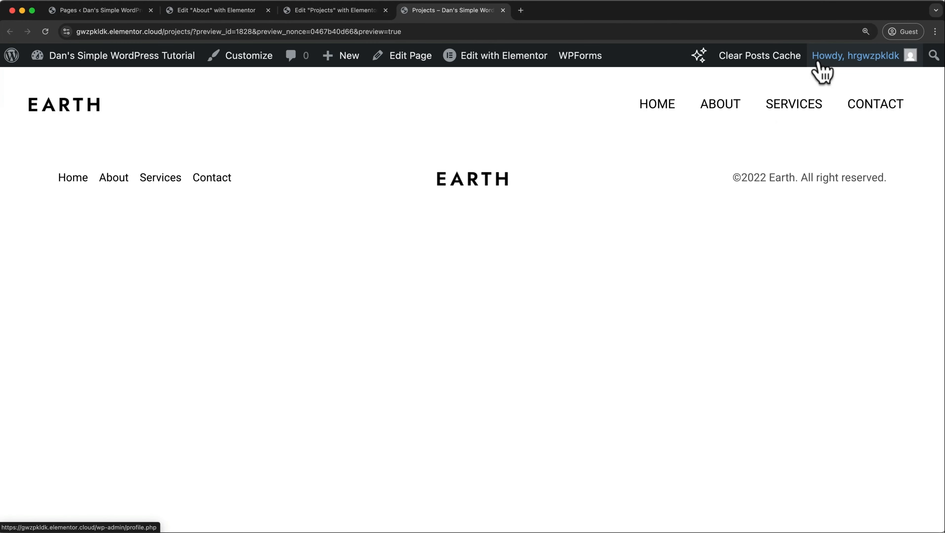
left_click(791, 106)
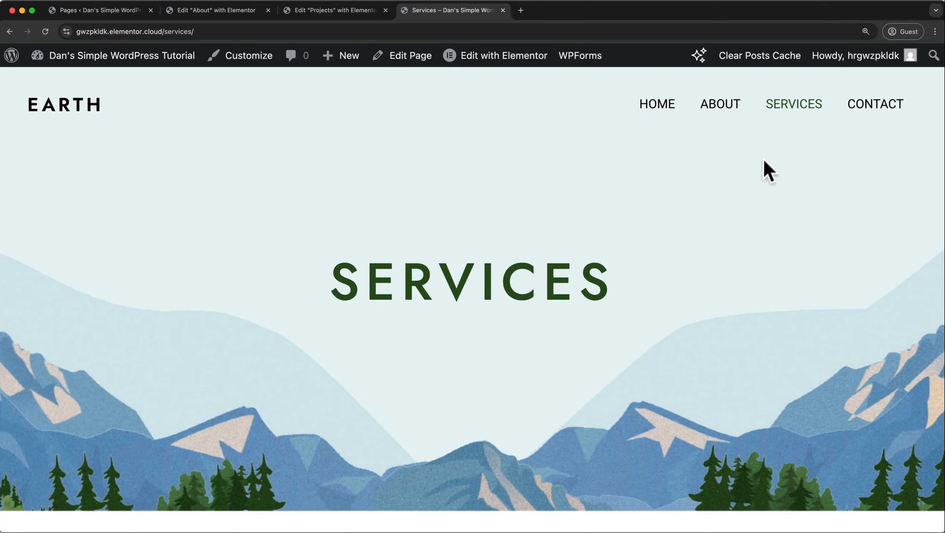
left_click(518, 57)
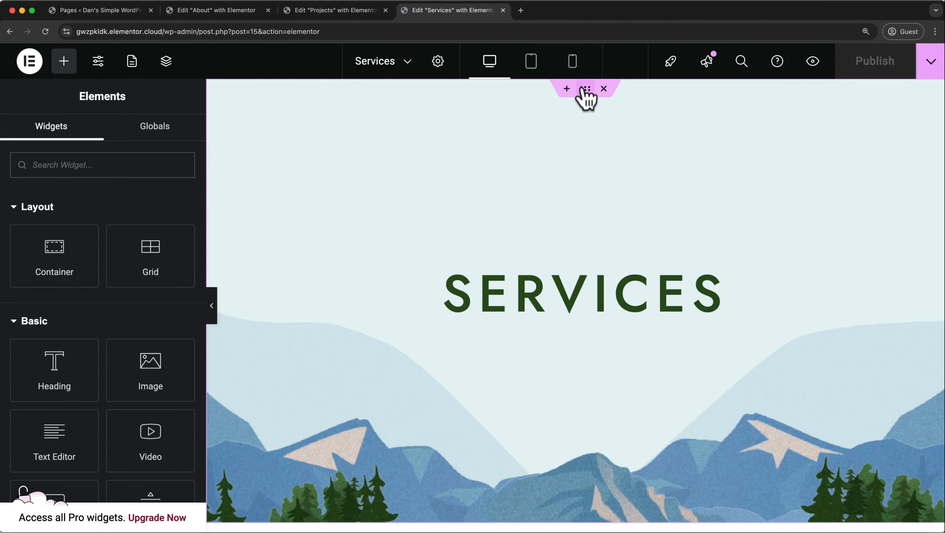
left_click(584, 90)
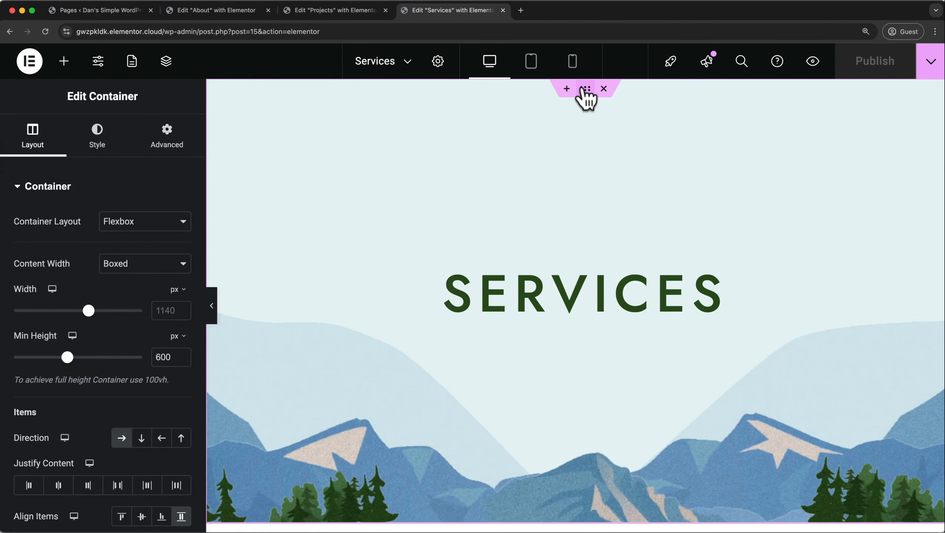
- Copy the Services page's hero container and paste it into the empty Projects page
right_click(585, 89)
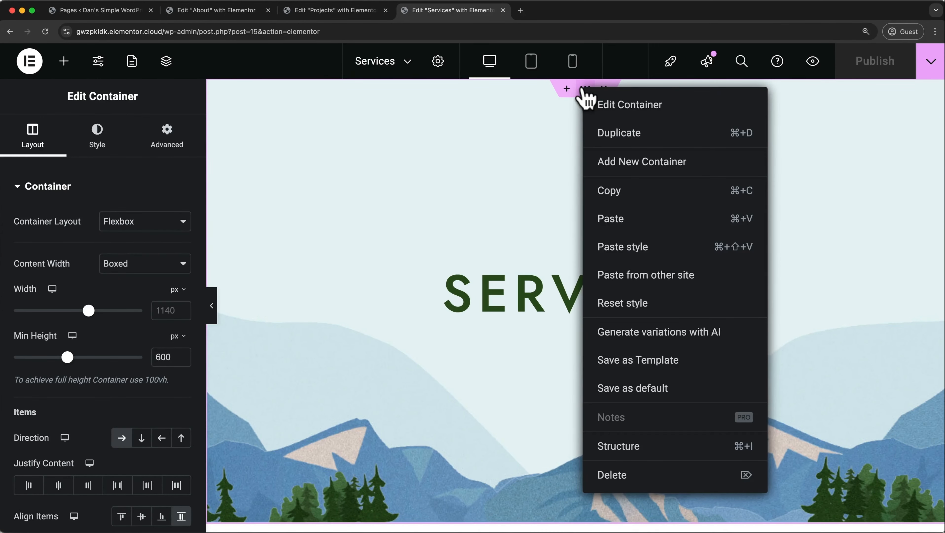
left_click(611, 190)
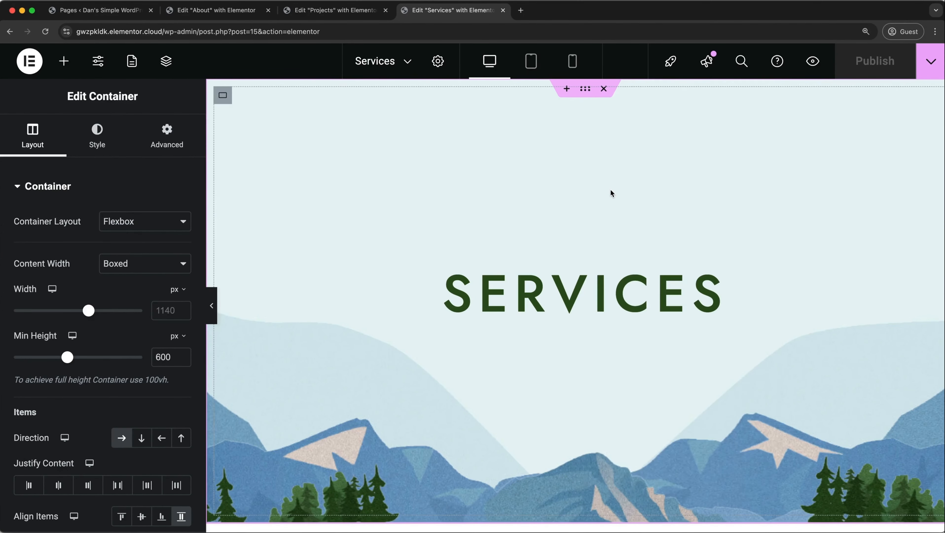
left_click(316, 11)
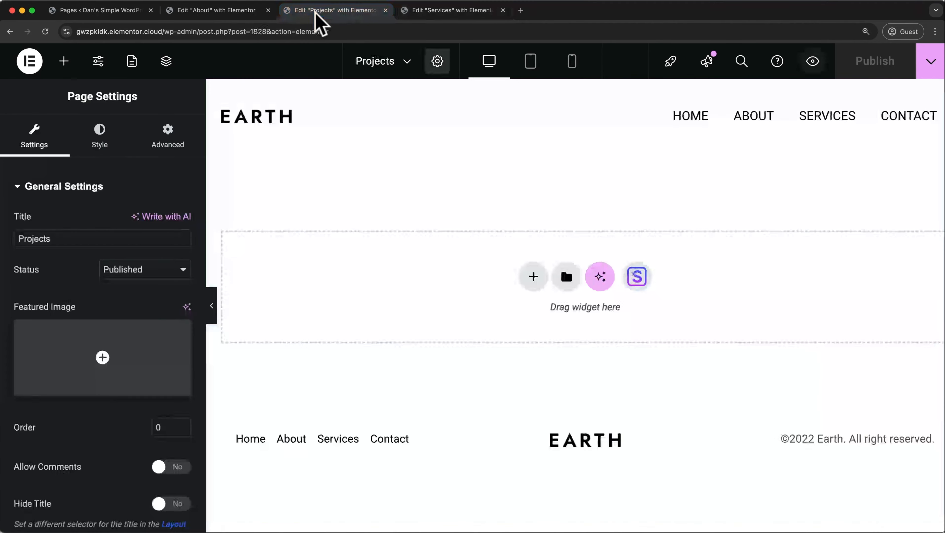
right_click(408, 284)
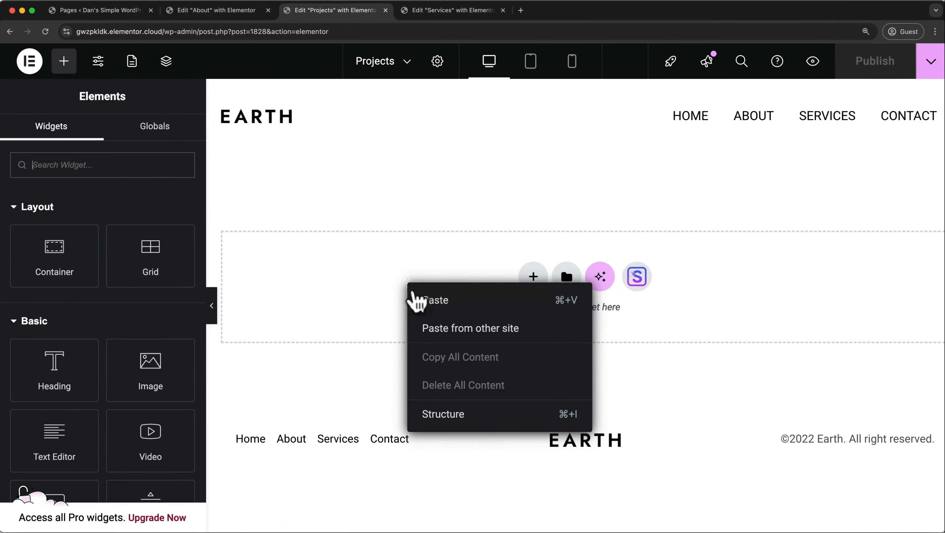
left_click(426, 301)
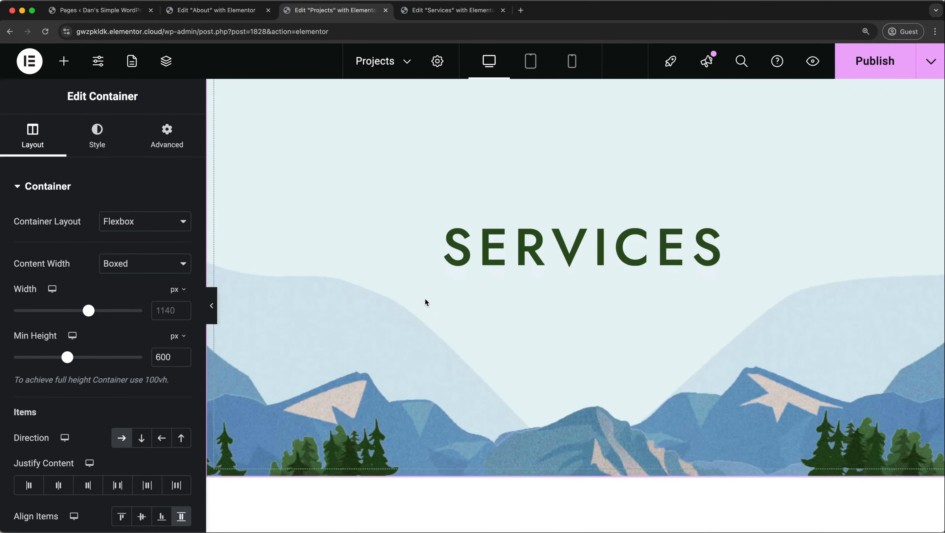
- Change the pasted hero heading to "Projects" and publish the page changes
left_click(496, 211)
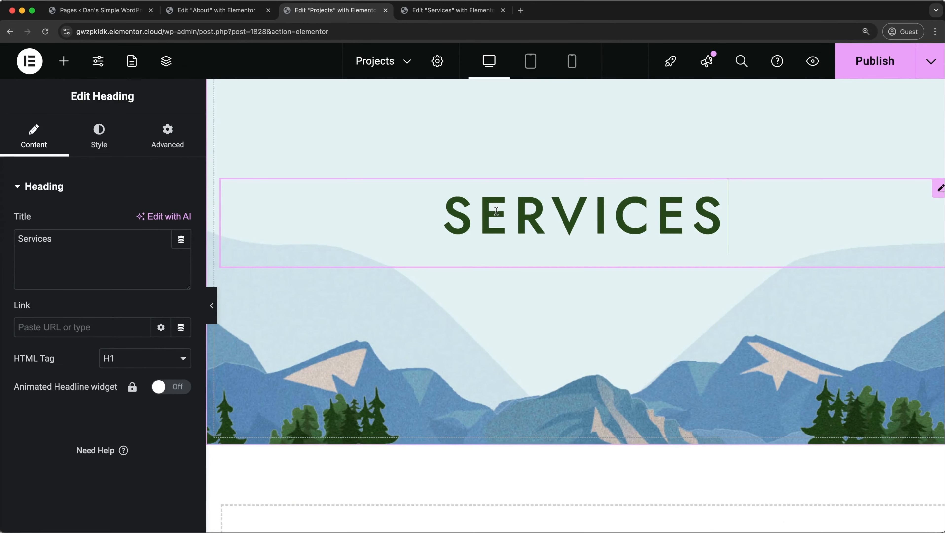
double_click(496, 211)
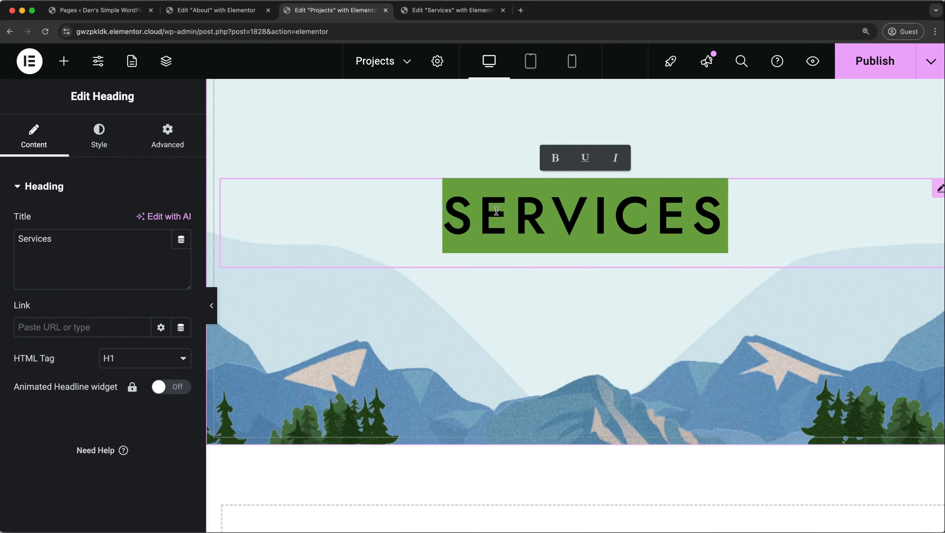
type("Projects")
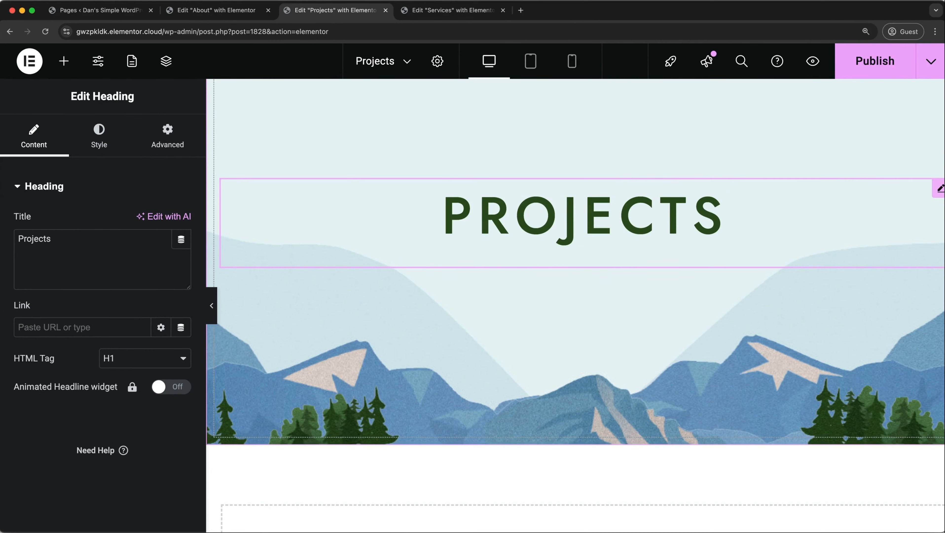
left_click(880, 65)
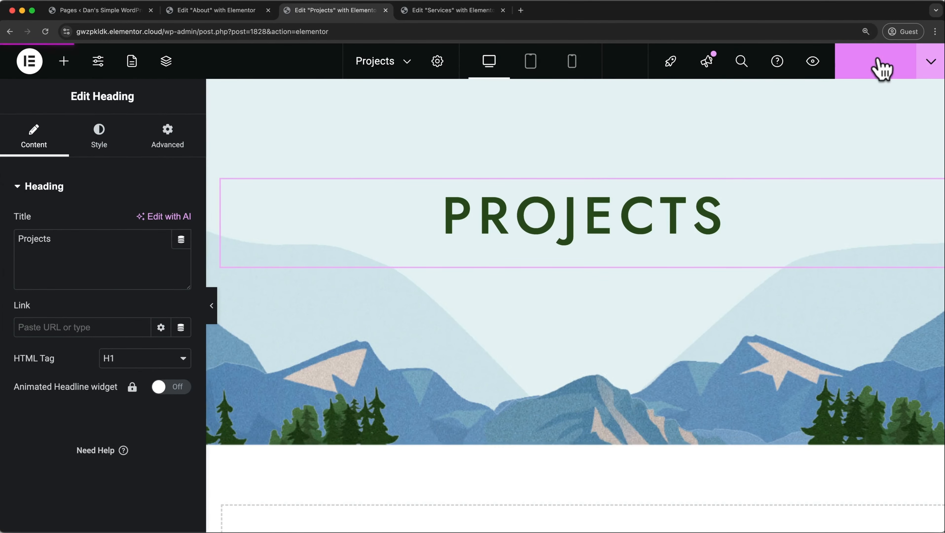
- Enable the transparent header for the Projects page in its Astra advanced settings, save the page and view it live
left_click(813, 61)
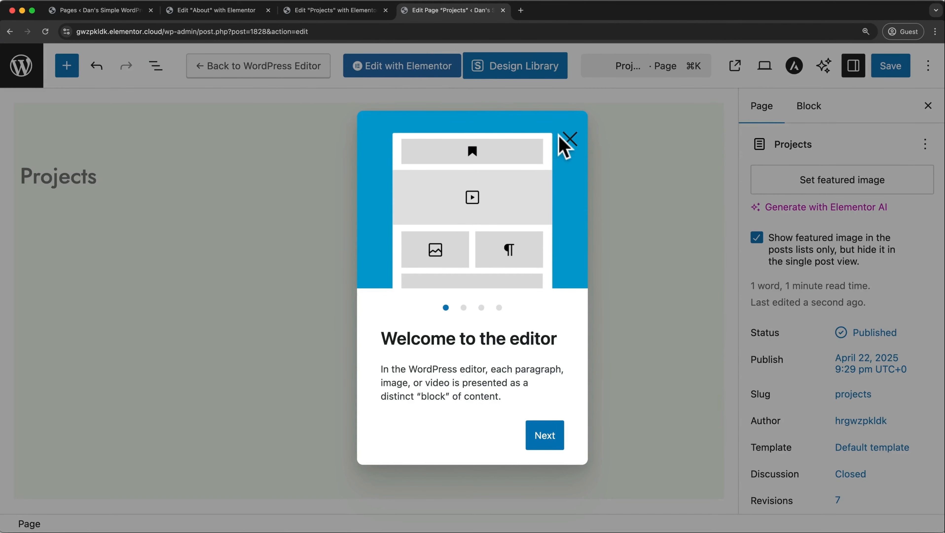
left_click(567, 138)
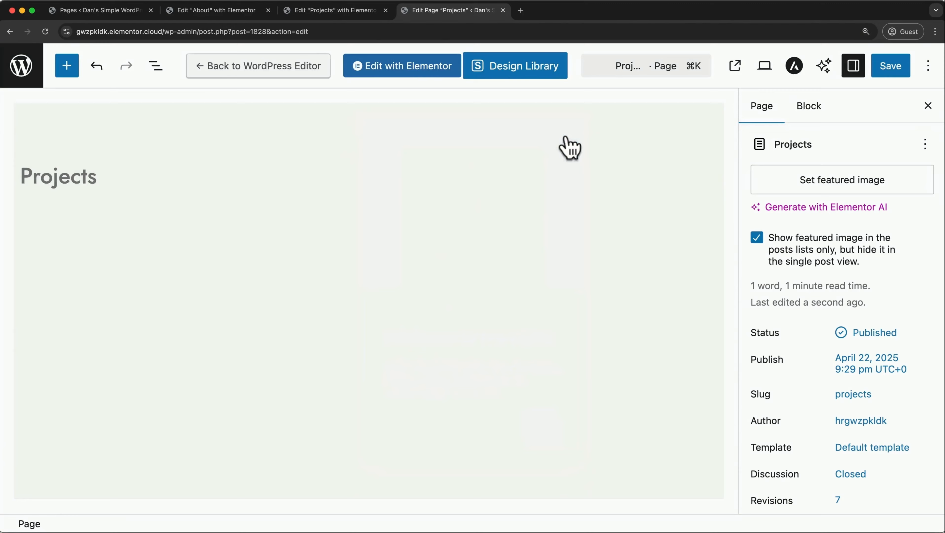
left_click(796, 67)
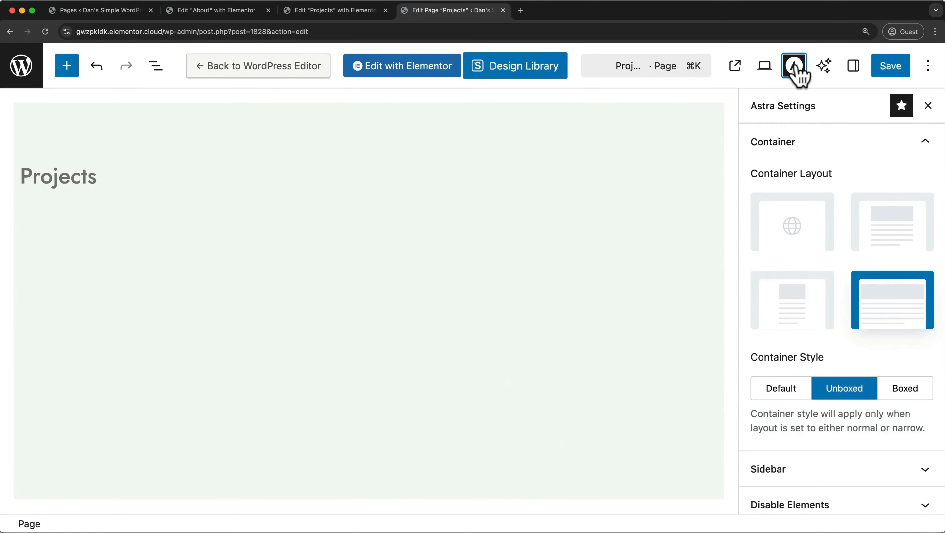
scroll(803, 178, "down", 5)
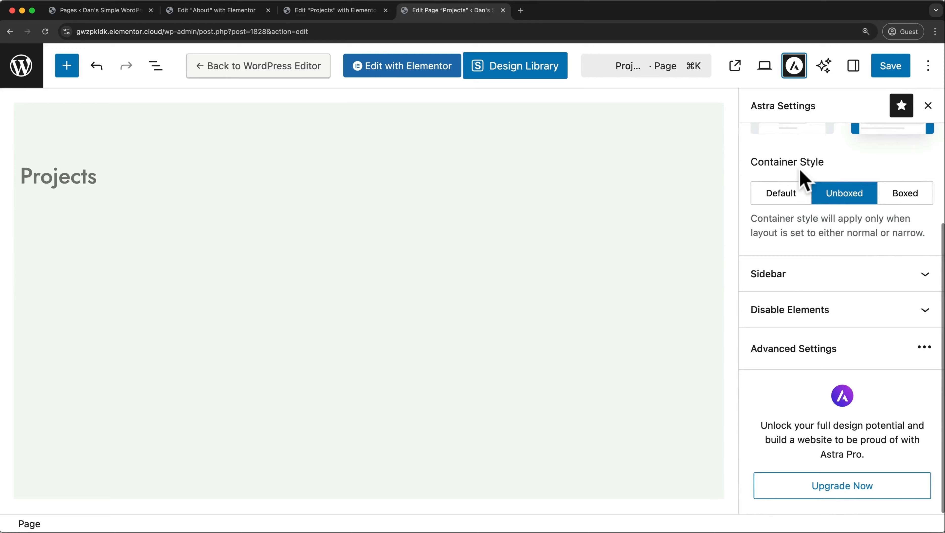
left_click(795, 354)
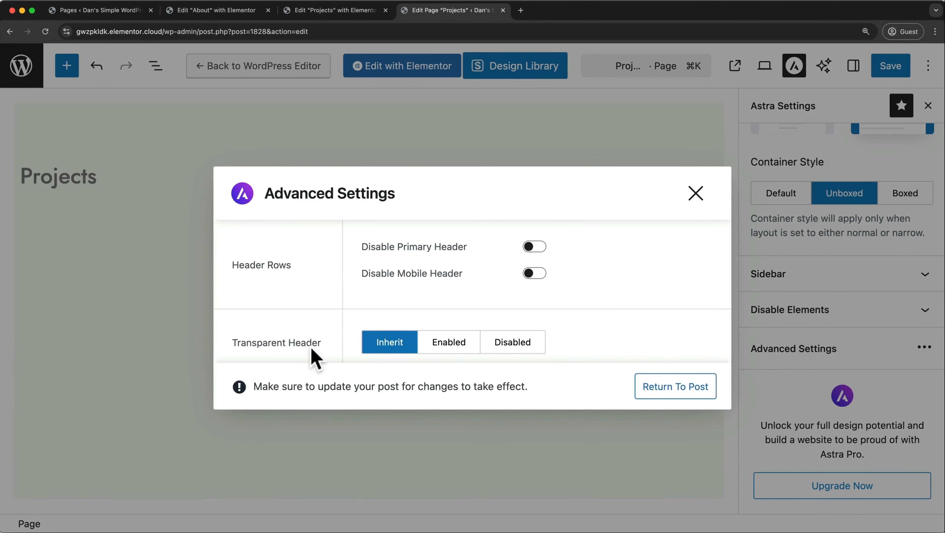
left_click(466, 345)
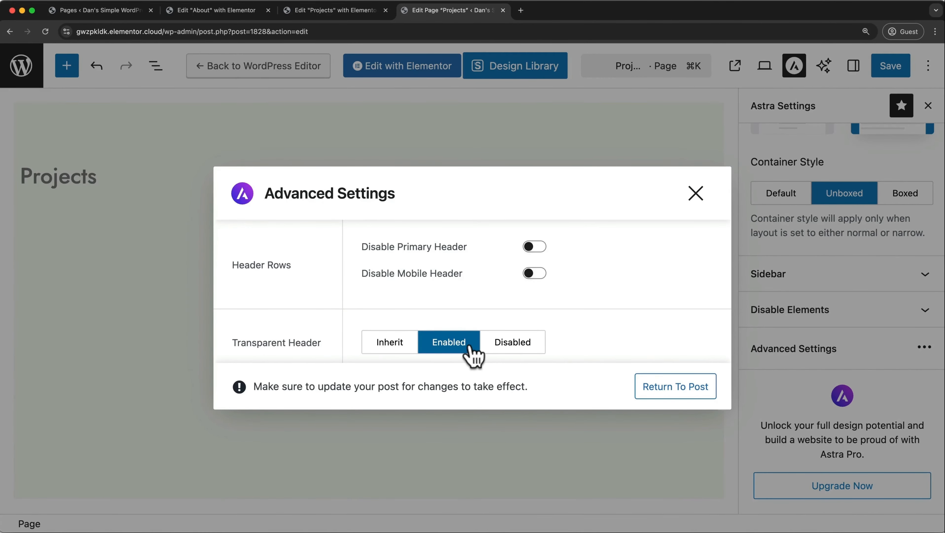
left_click(694, 195)
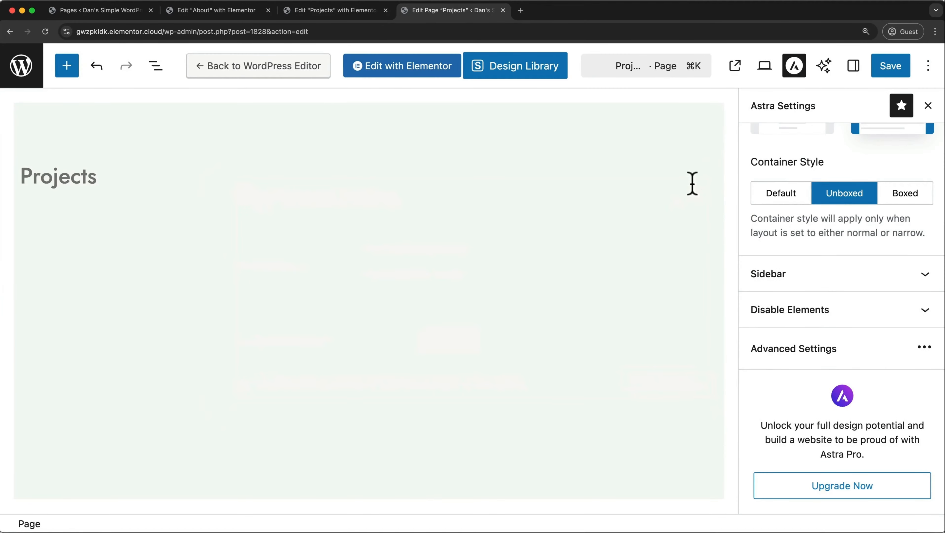
left_click(895, 70)
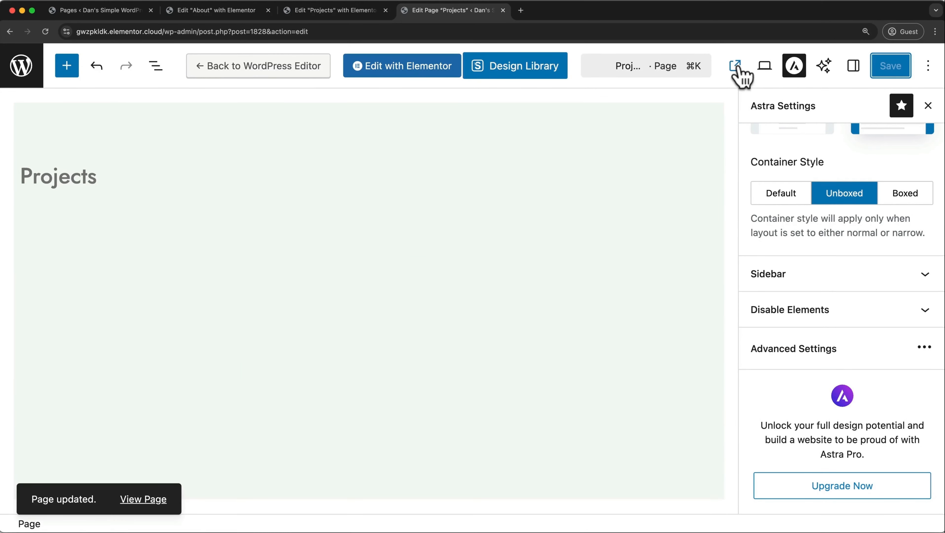
left_click(741, 70)
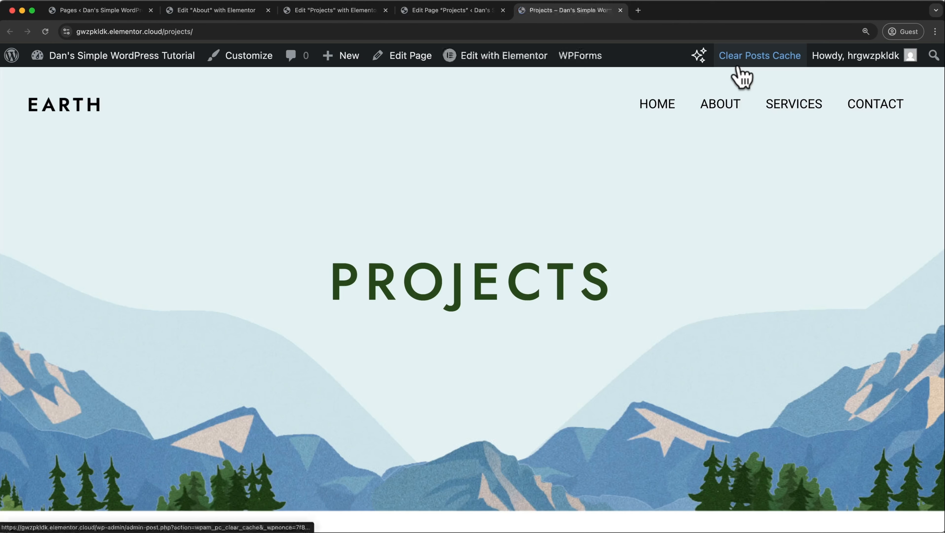
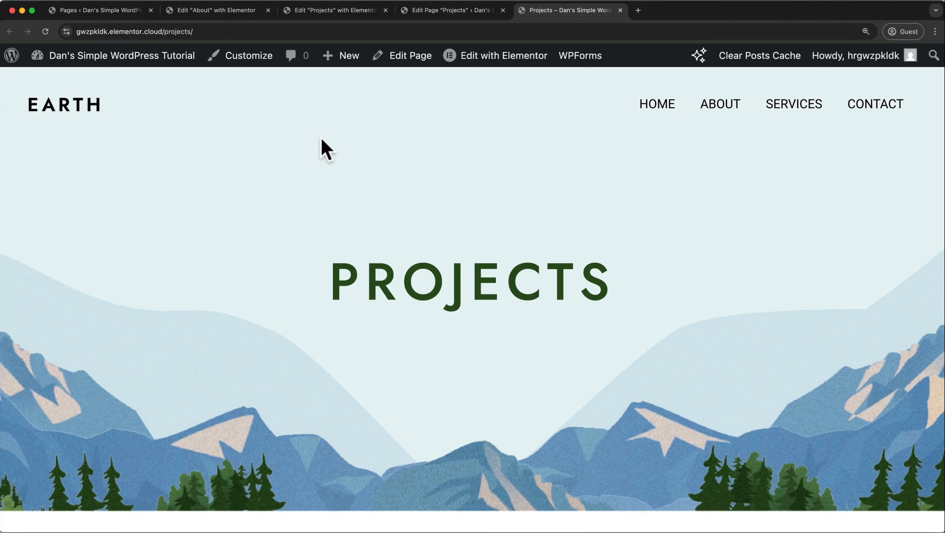
- Open the site's menu management in the WordPress dashboard and add the Projects page to Main Menu
left_click(17, 62)
mouse_move(52, 391)
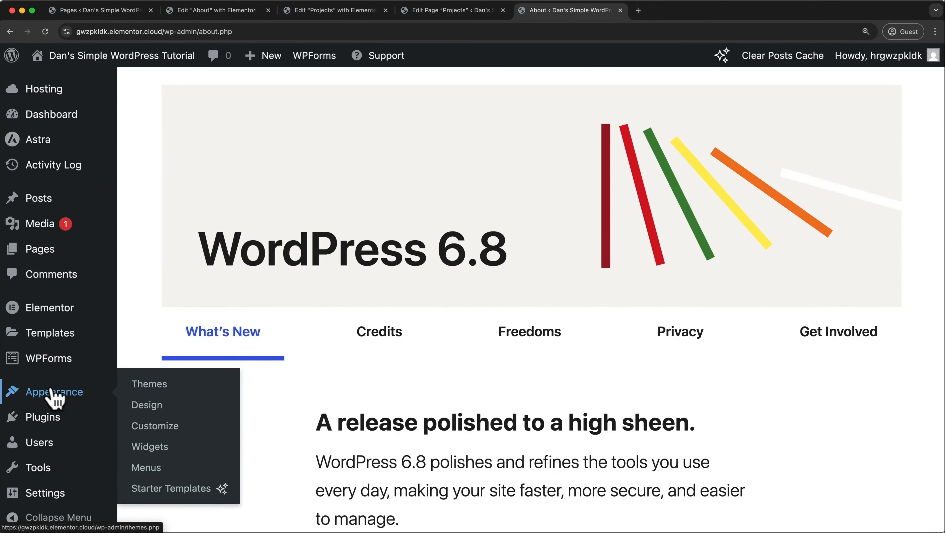
left_click(141, 471)
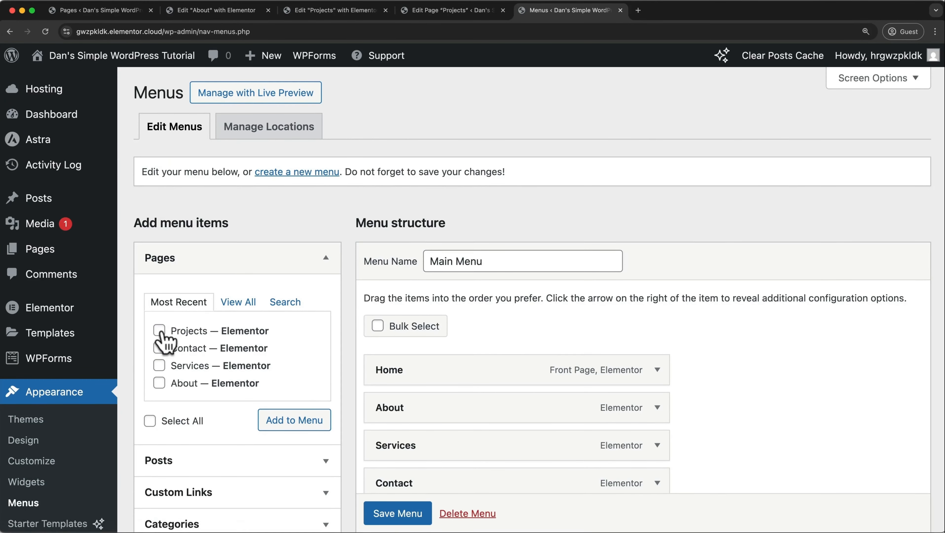
left_click(283, 427)
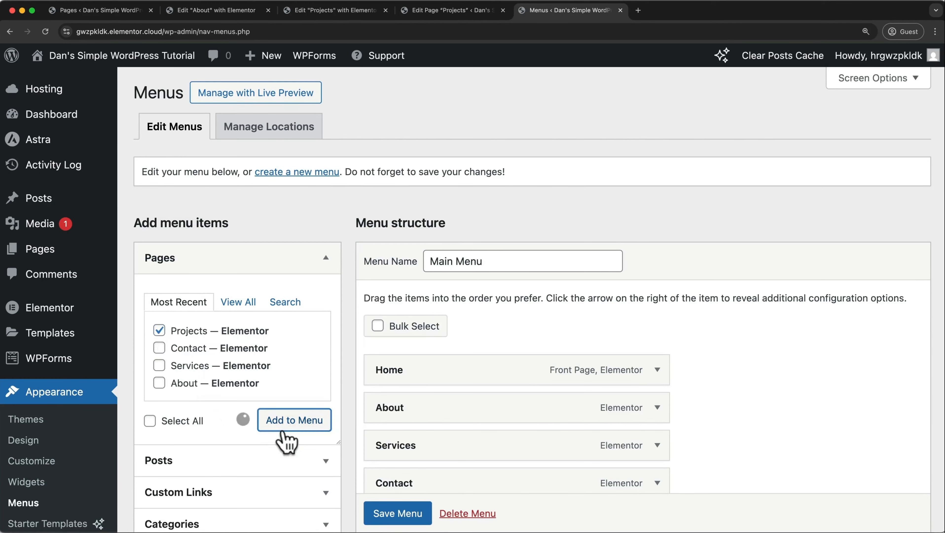
scroll(466, 397, "down", 3)
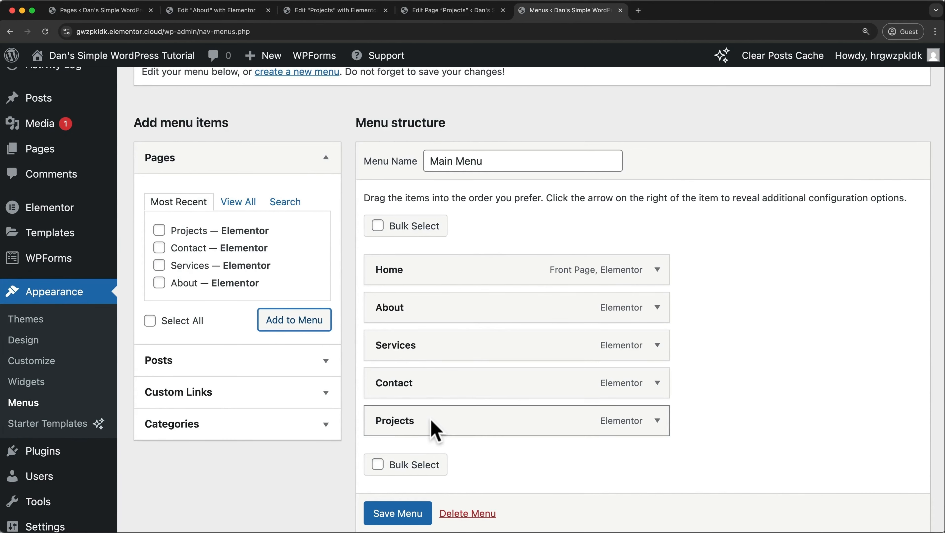
- Move the Projects item between Services and Contact, save the menu and check the navigation on the live site
left_click_drag(429, 418, 388, 390)
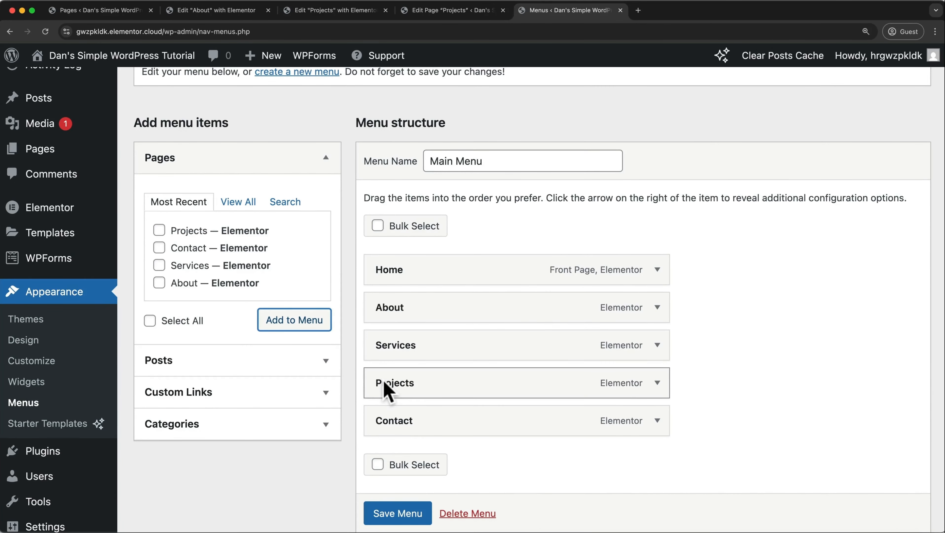
left_click(392, 521)
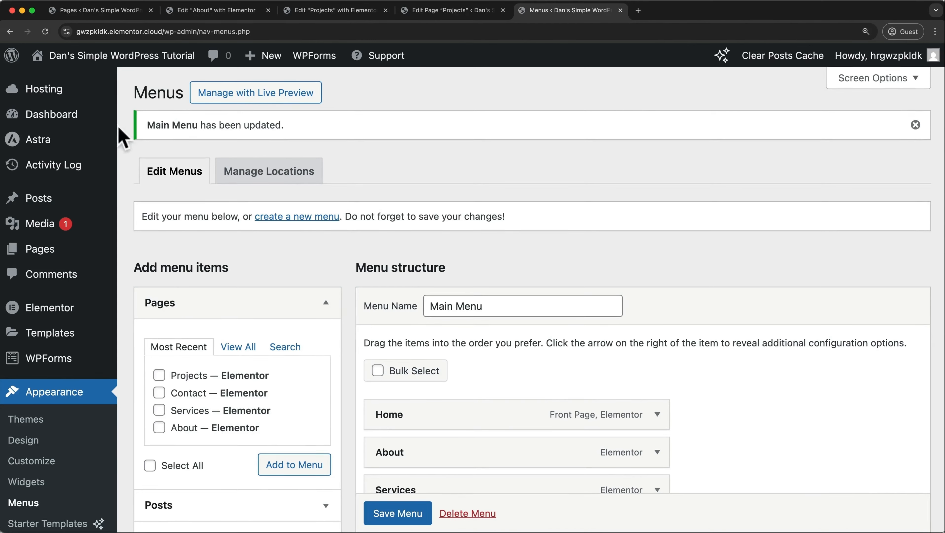
mouse_move(119, 58)
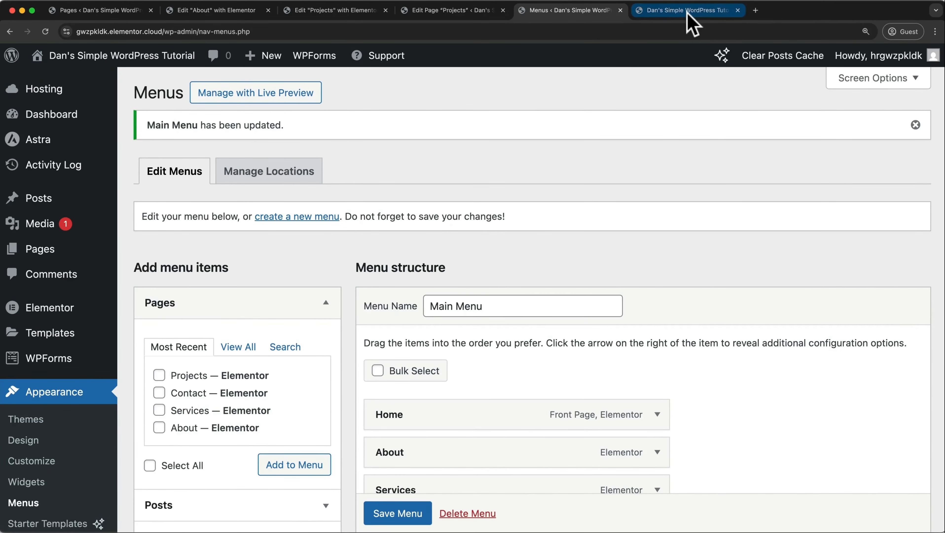
left_click(687, 11)
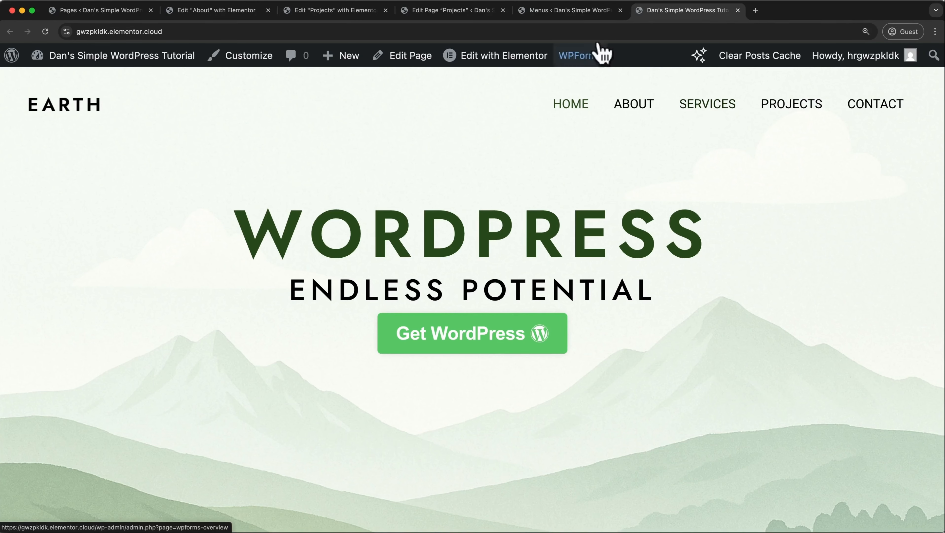
- Nest Projects as a sub item under Services in Main Menu, save it and check the dropdown on the live site
left_click(570, 13)
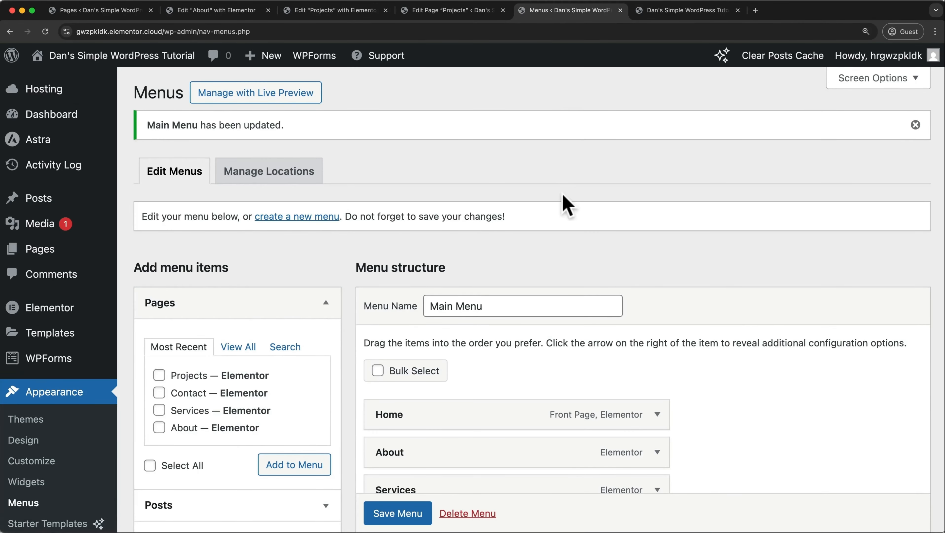
scroll(566, 202, "down", 5)
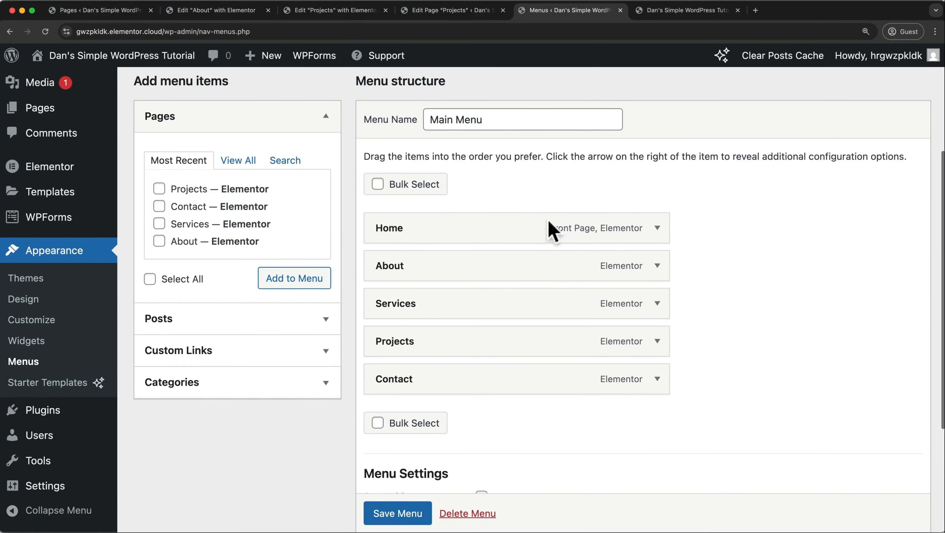
left_click_drag(402, 341, 458, 342)
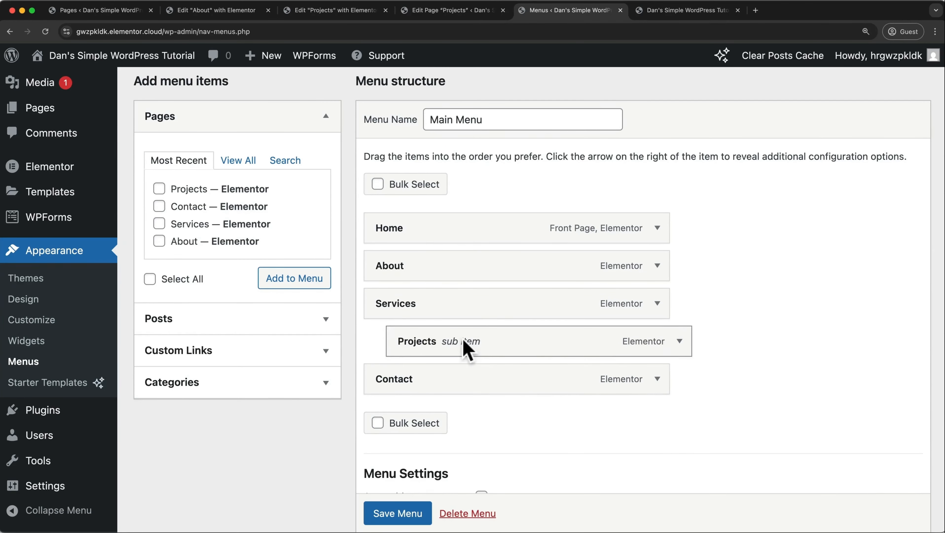
left_click(385, 516)
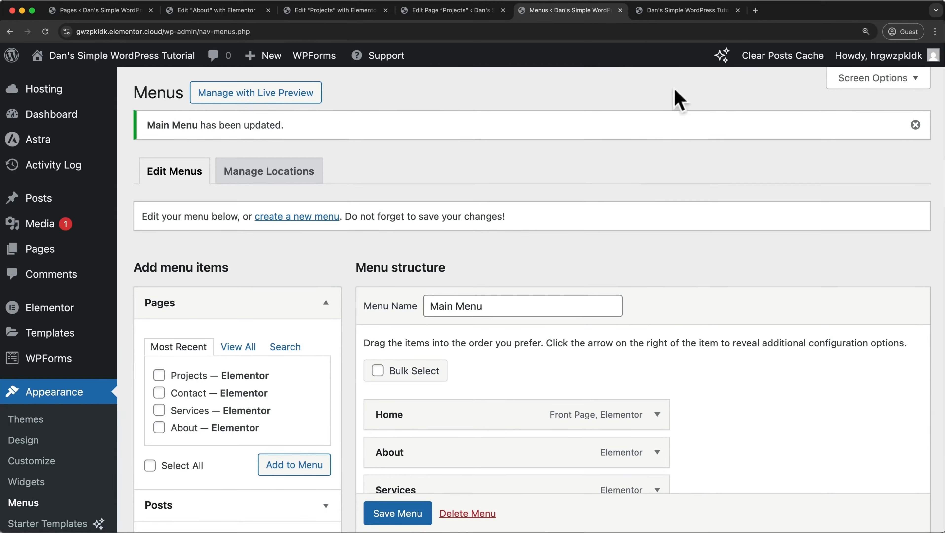
left_click(685, 15)
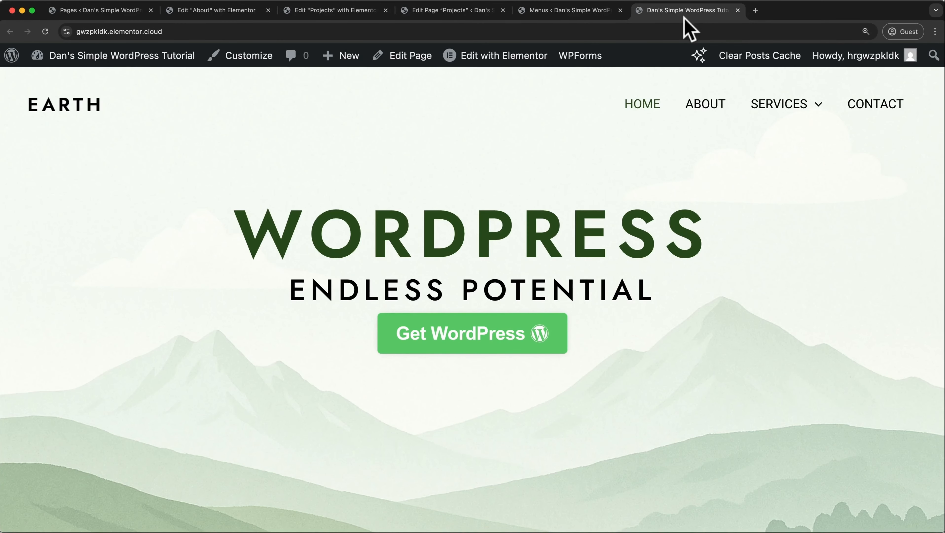
mouse_move(797, 107)
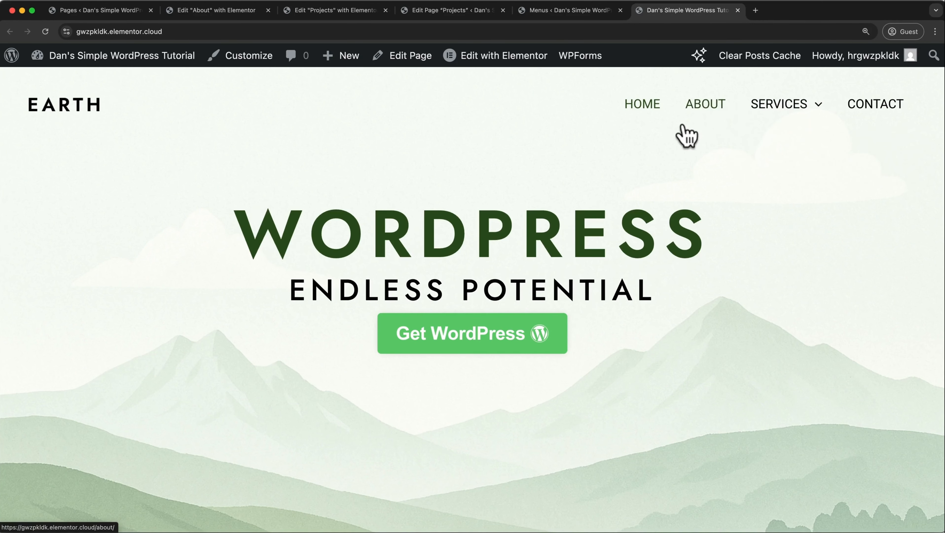
- Move the Projects item out from under Services to the top level of Main Menu and save the menu
left_click(579, 4)
scroll(590, 163, "down", 10)
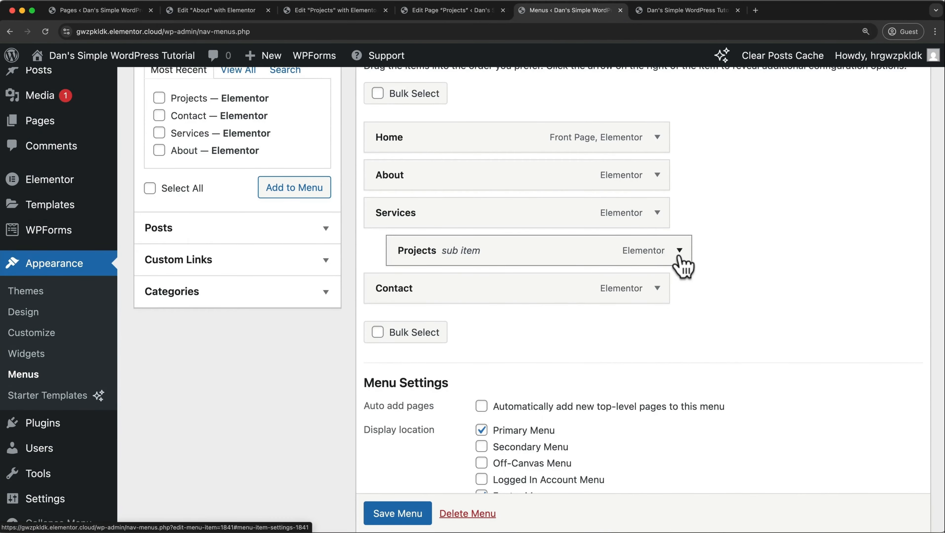
left_click(679, 250)
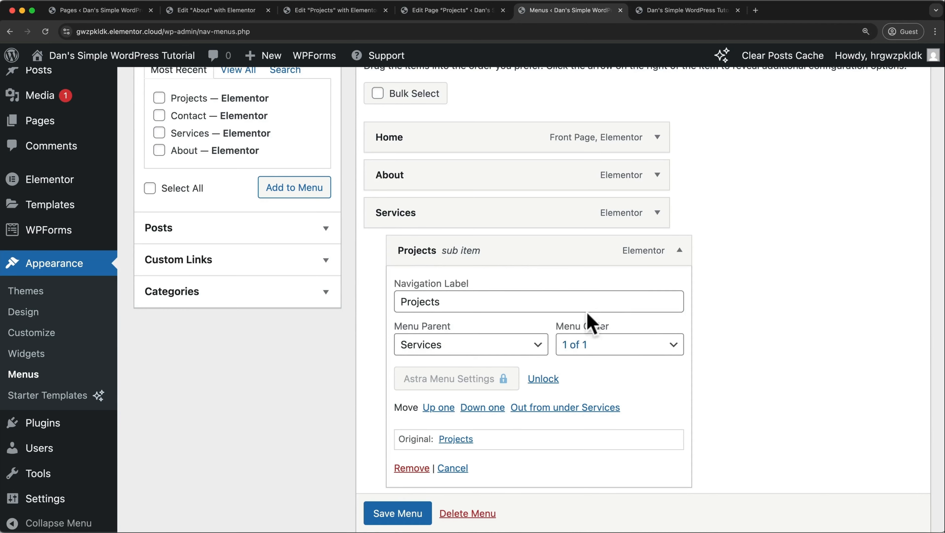
left_click(680, 250)
left_click_drag(596, 254, 561, 254)
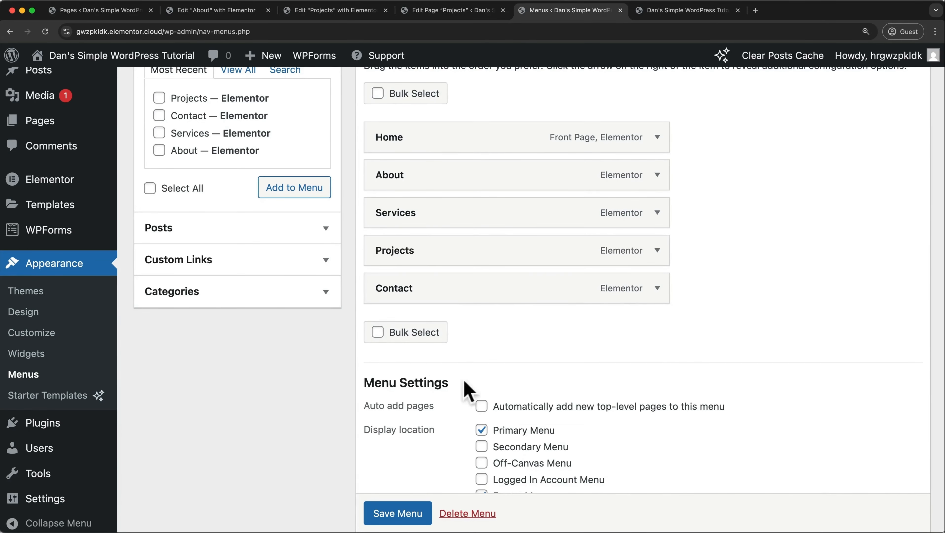
left_click(374, 514)
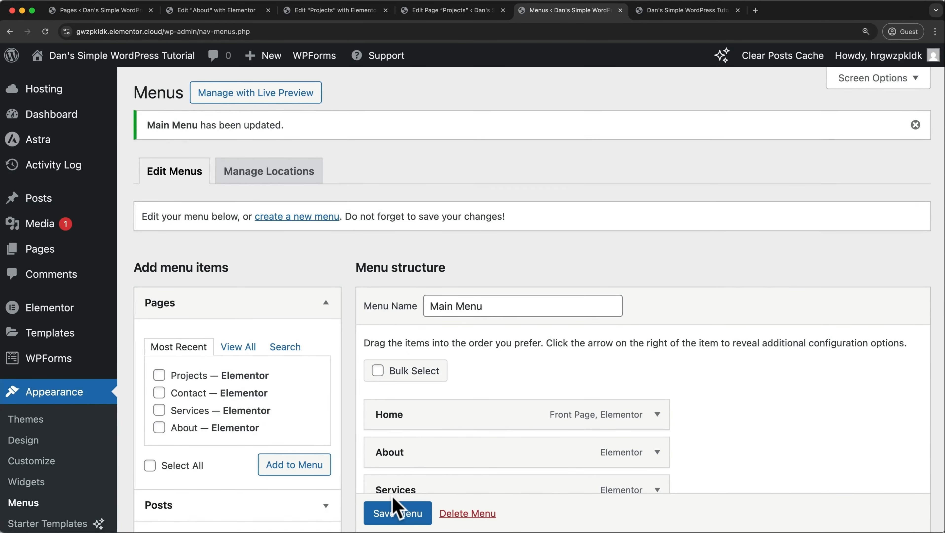
- Open the live site in the theme customizer and show the Site Title & Logo settings of the Header Builder
left_click(669, 10)
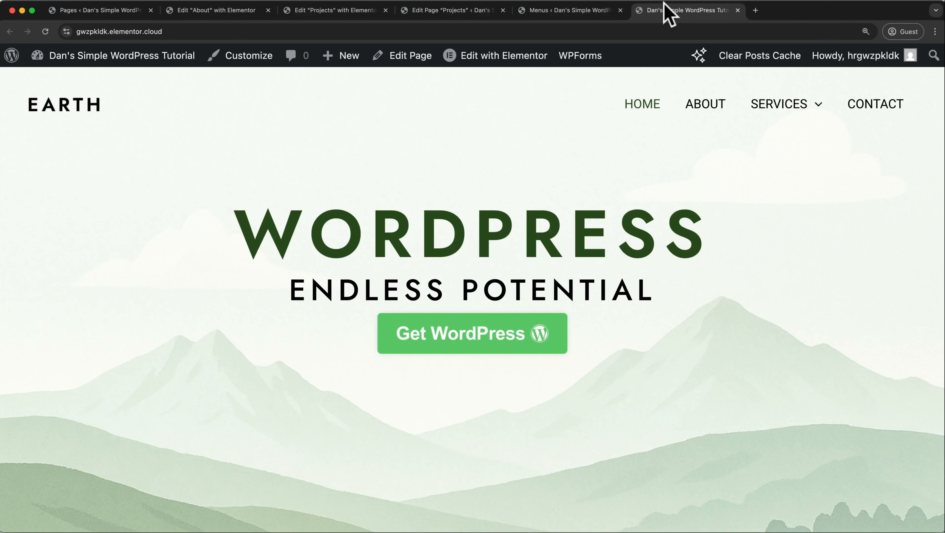
left_click(260, 59)
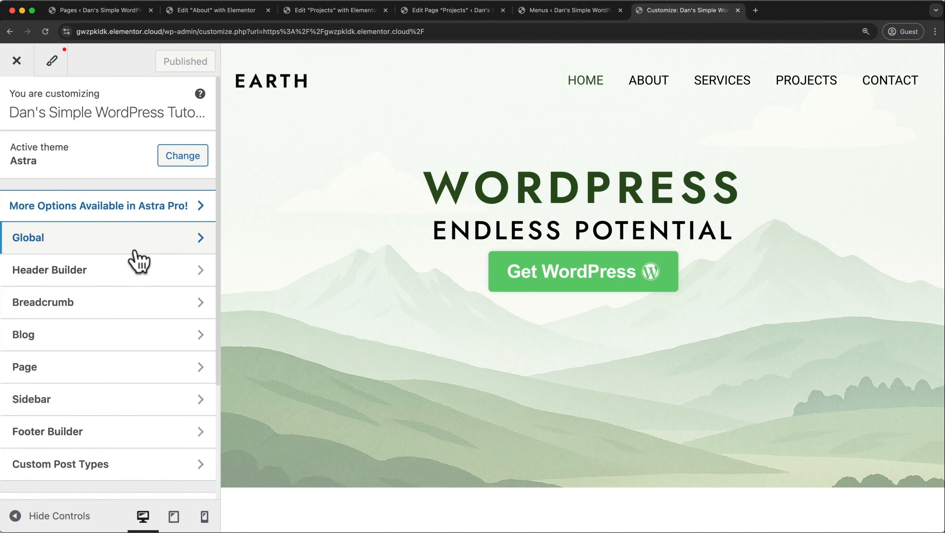
left_click(124, 270)
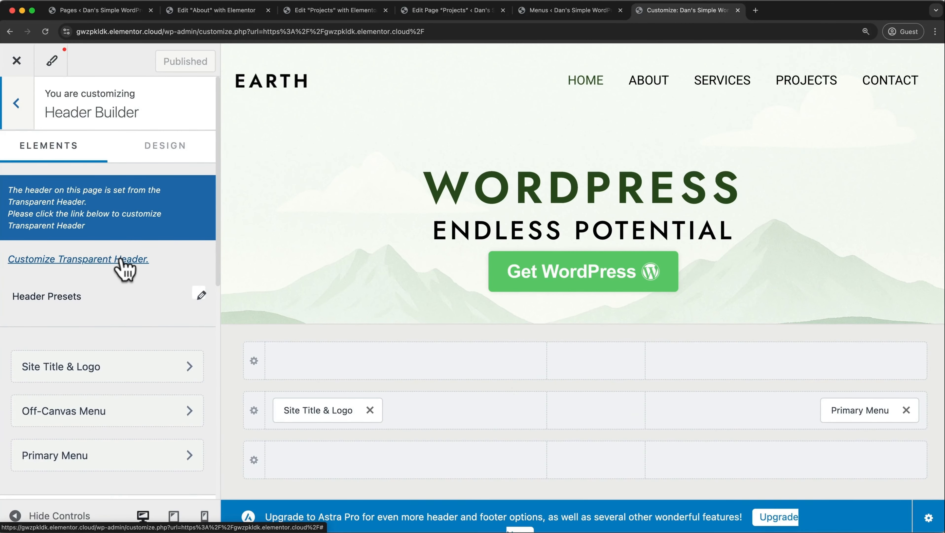
left_click(320, 408)
- Upload earth_logo.png from Downloads and crop it to the suggested area as the site logo
left_click(143, 362)
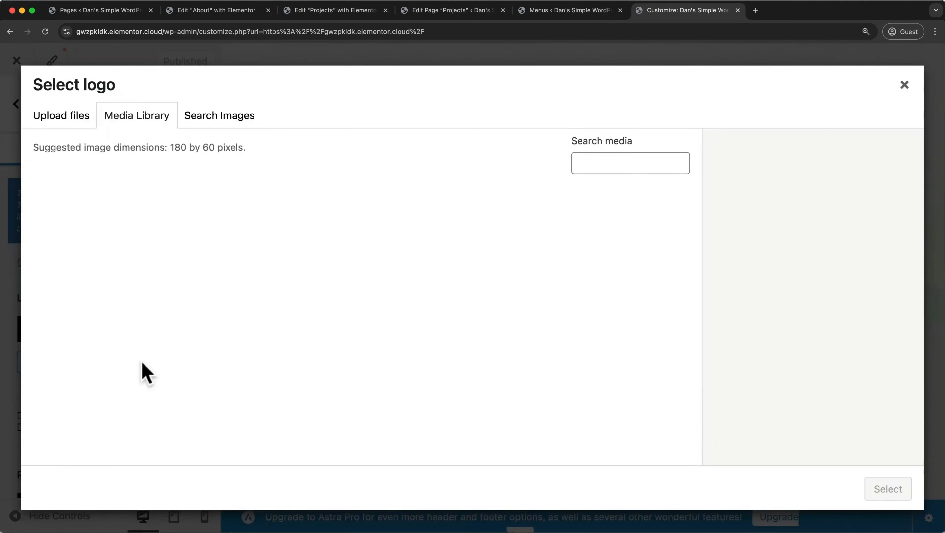
left_click(75, 128)
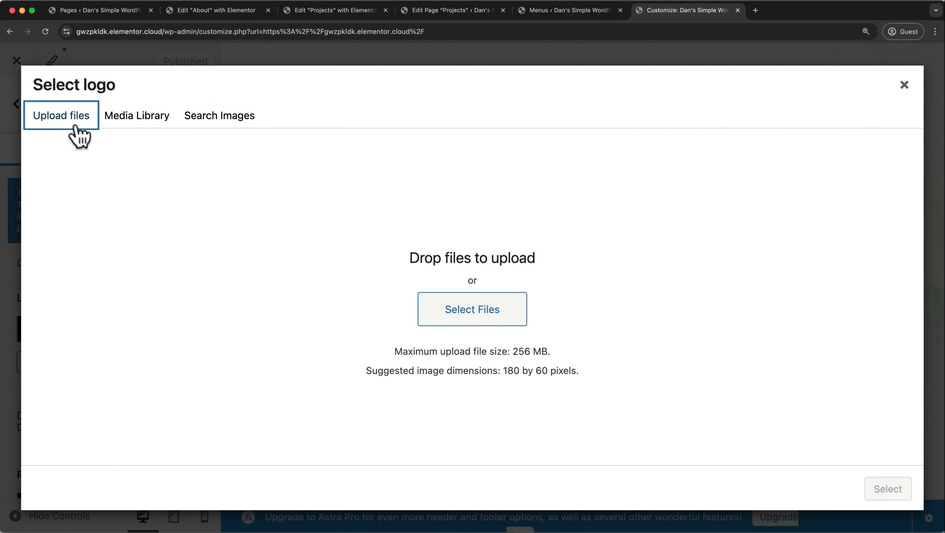
left_click(433, 315)
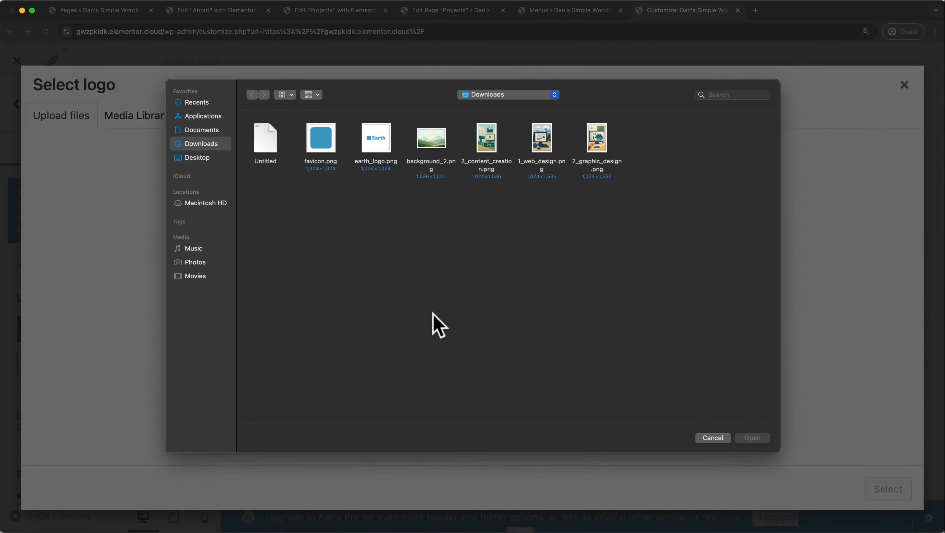
left_click(382, 148)
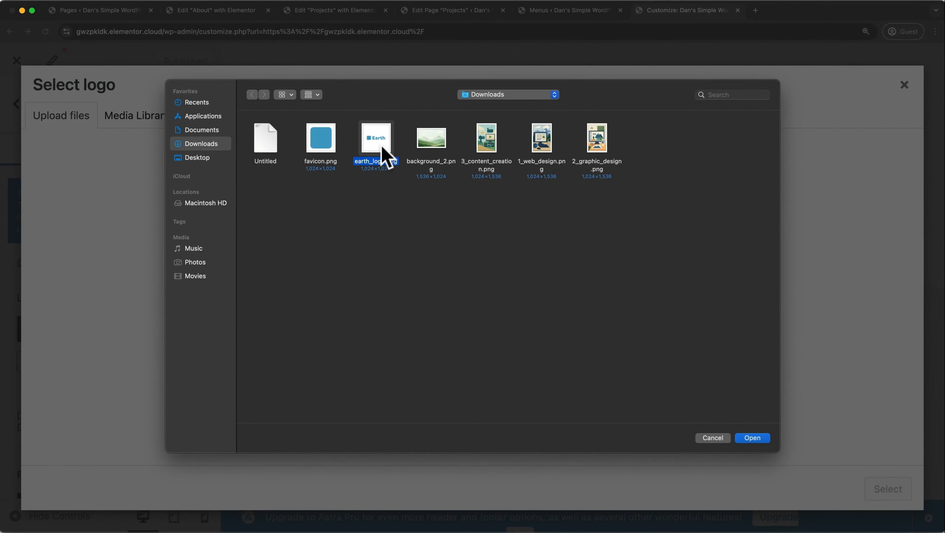
left_click(742, 439)
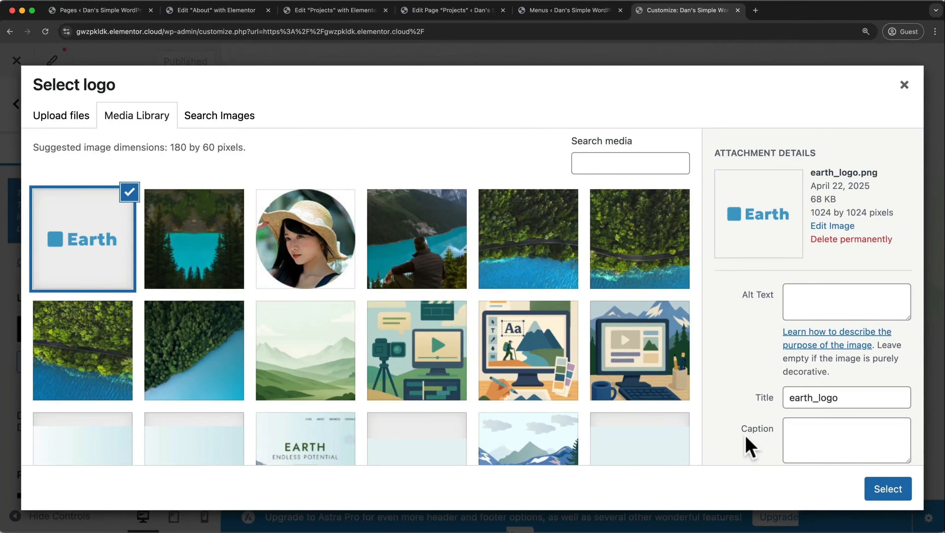
left_click(889, 490)
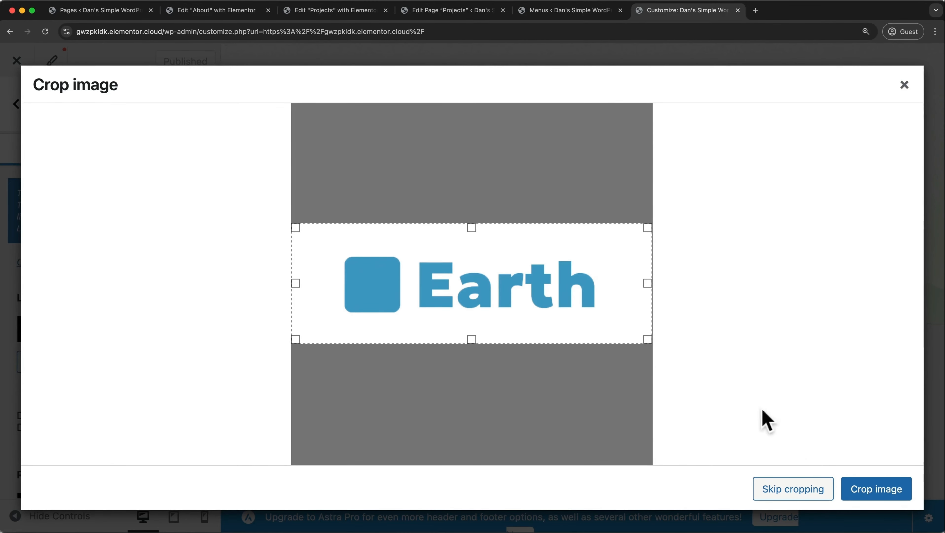
left_click(850, 482)
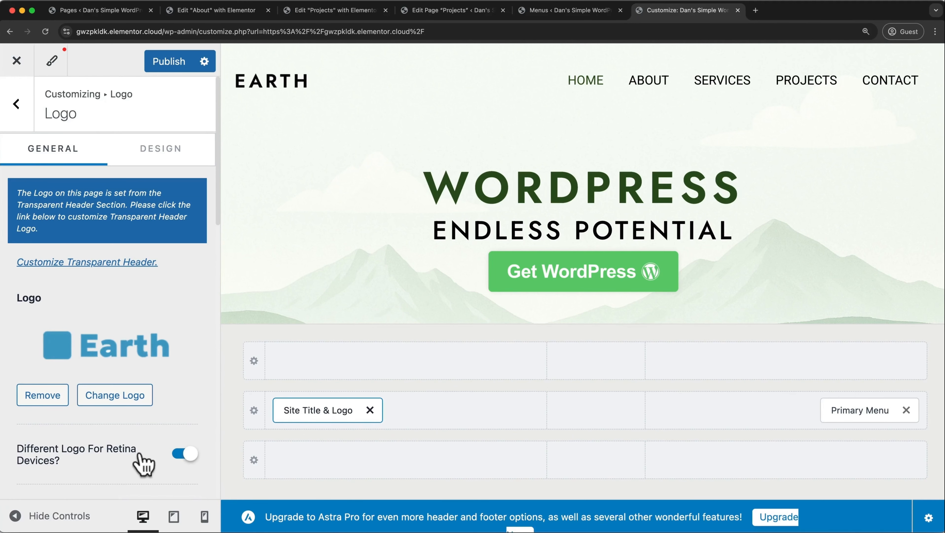
- Turn off the separate logo for retina devices and set the logo width to 126 px
scroll(173, 440, "down", 5)
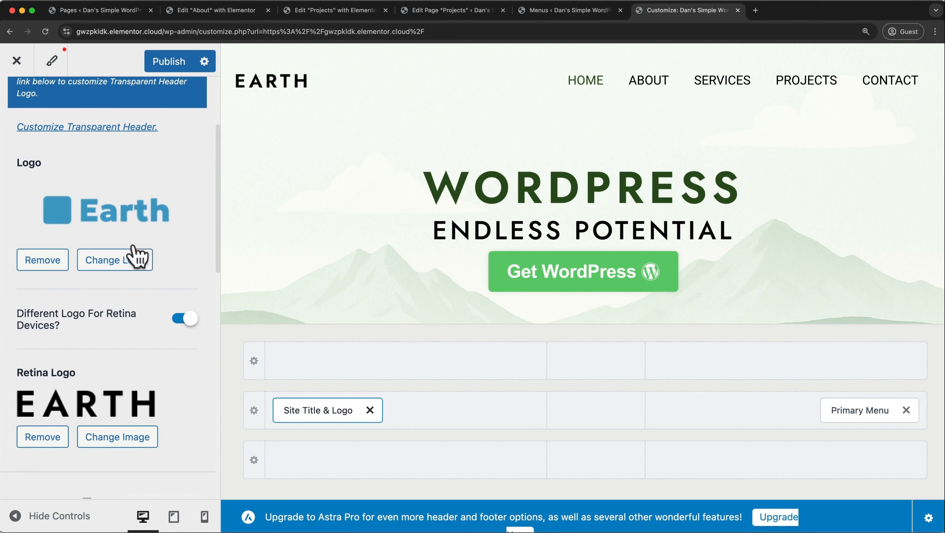
left_click(181, 323)
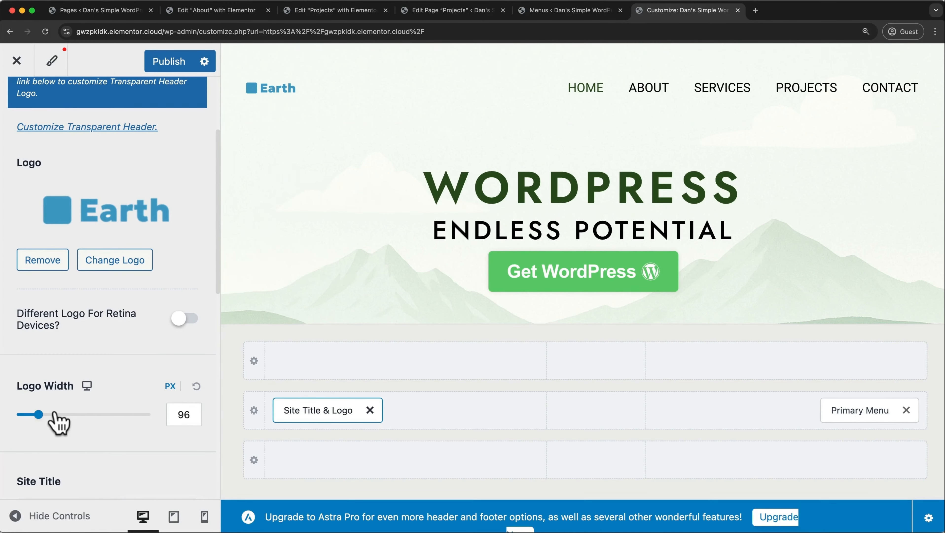
left_click_drag(38, 415, 45, 415)
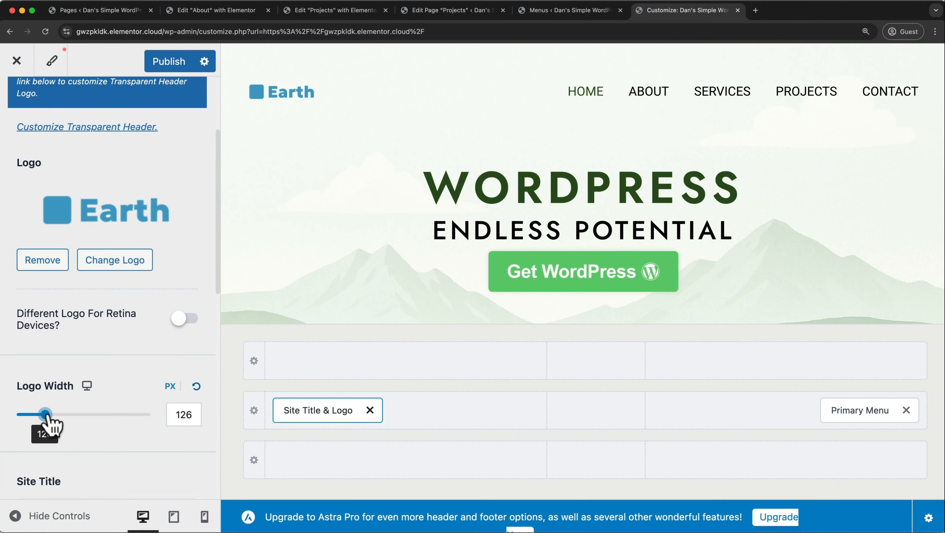
- Upload favicon.png and set it as the site icon
scroll(49, 422, "down", 14)
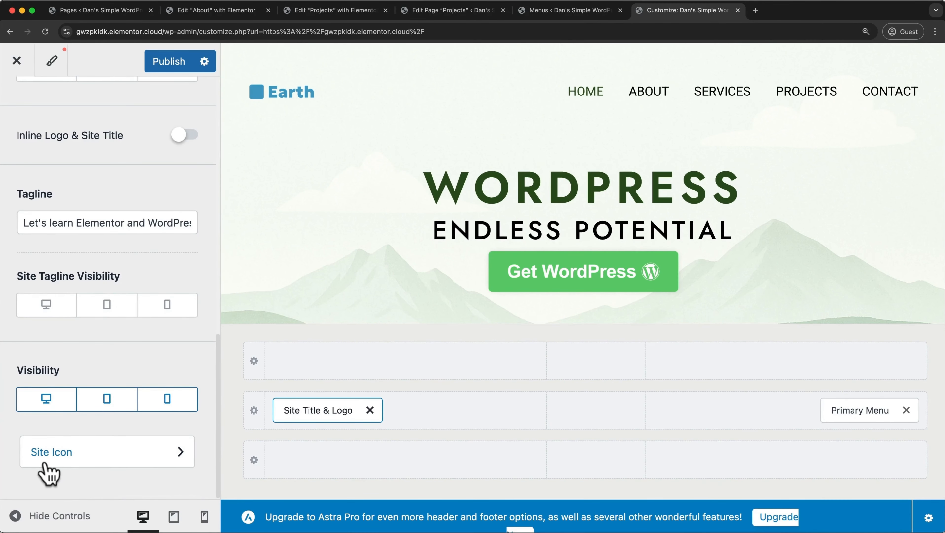
left_click(42, 463)
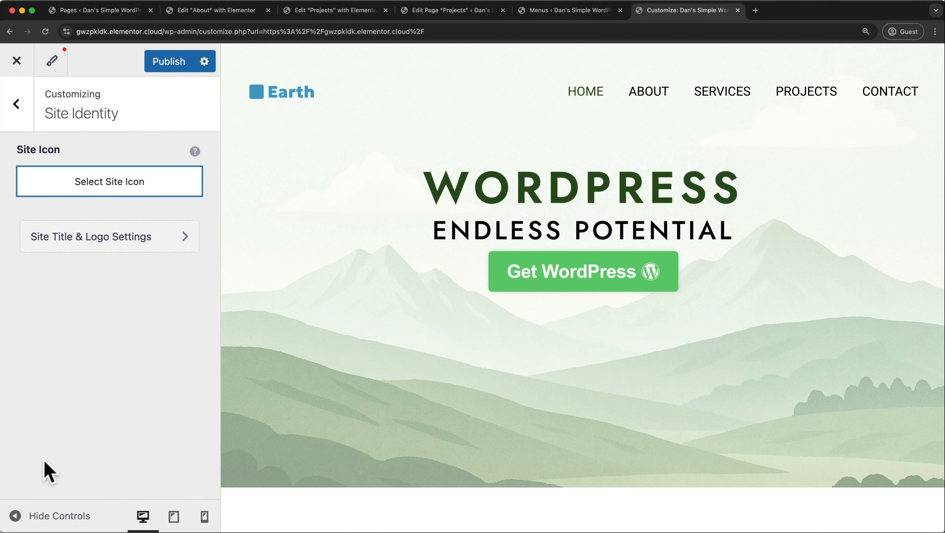
left_click(131, 192)
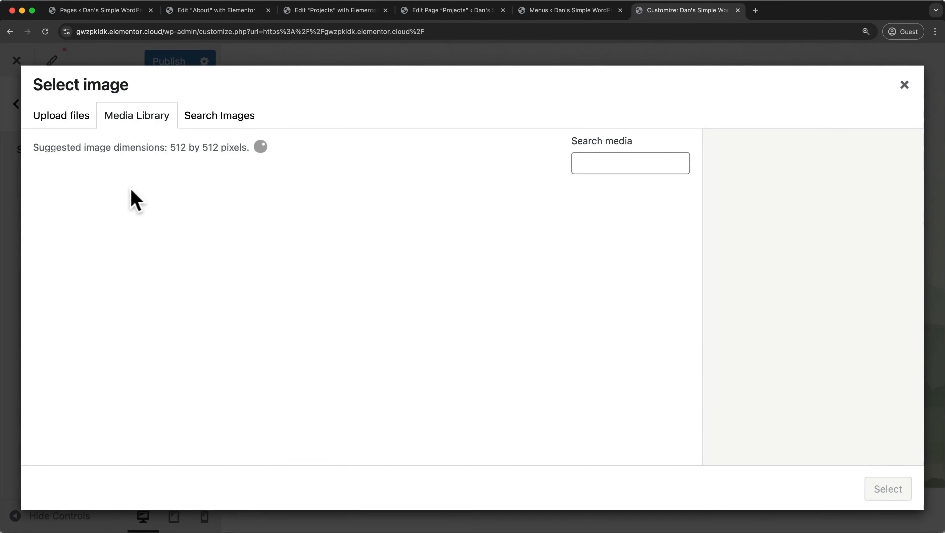
left_click(74, 119)
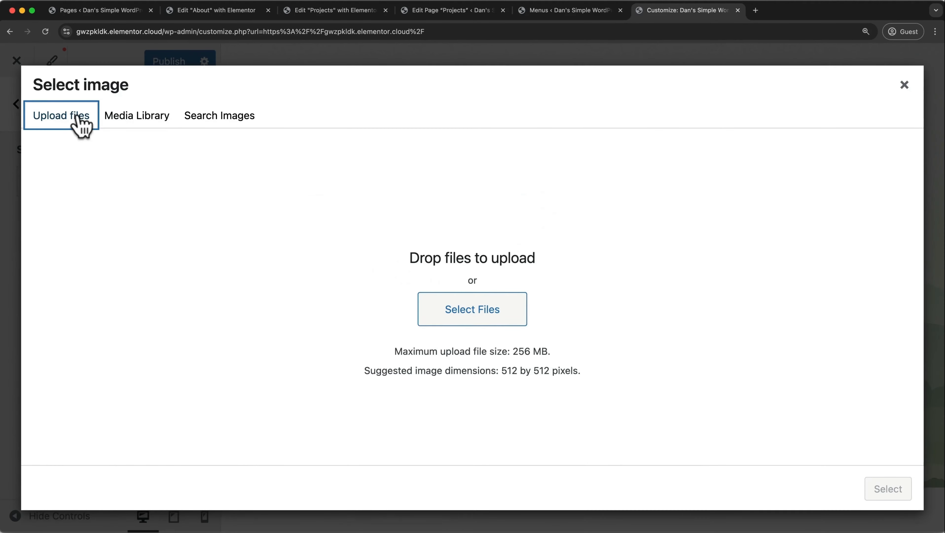
left_click(436, 310)
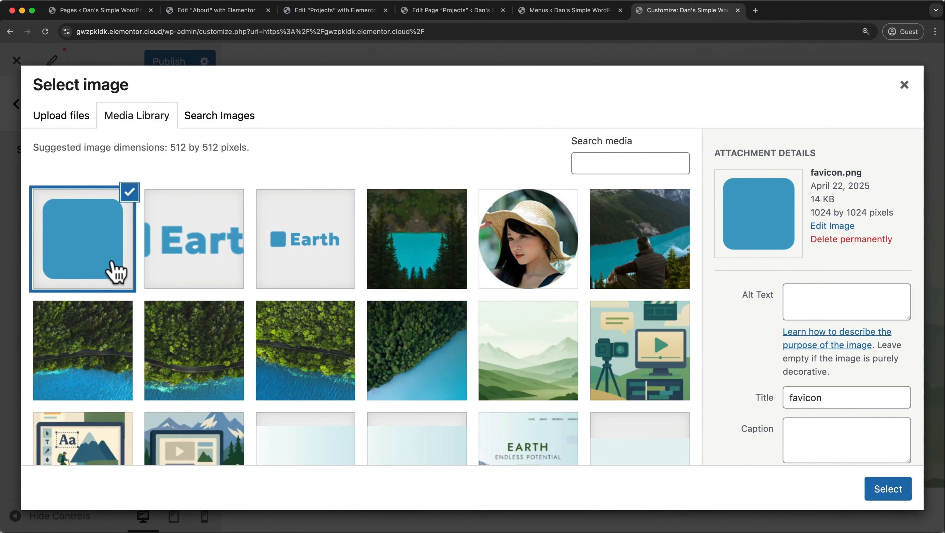
left_click(875, 491)
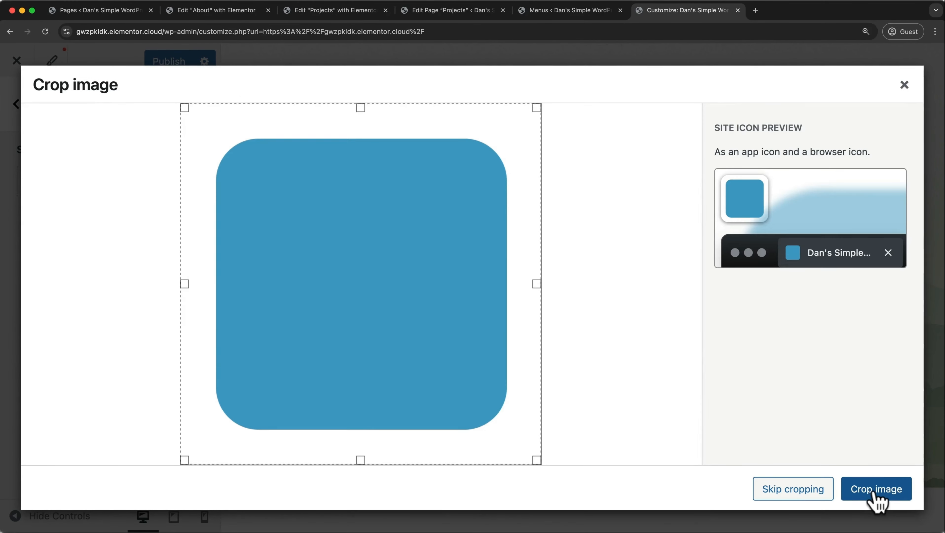
left_click(824, 494)
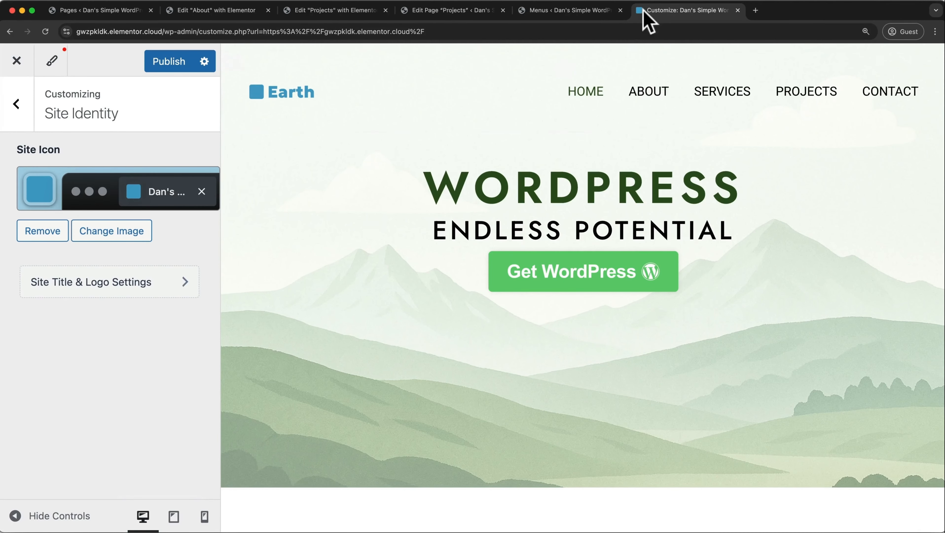
- Try the Primary Menu in the centre of the main header row and in the row above, and return it to its original place
left_click(16, 104)
left_click(75, 245)
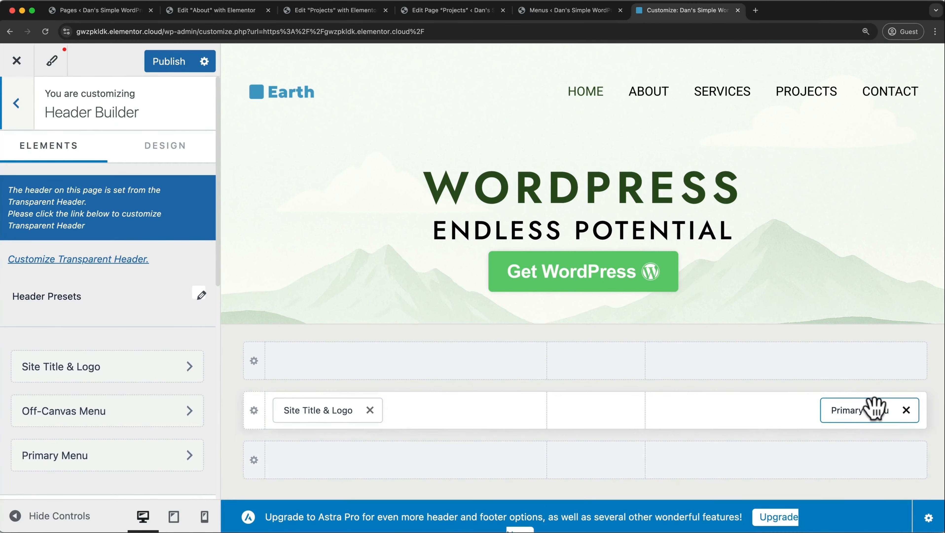
left_click_drag(874, 408, 614, 425)
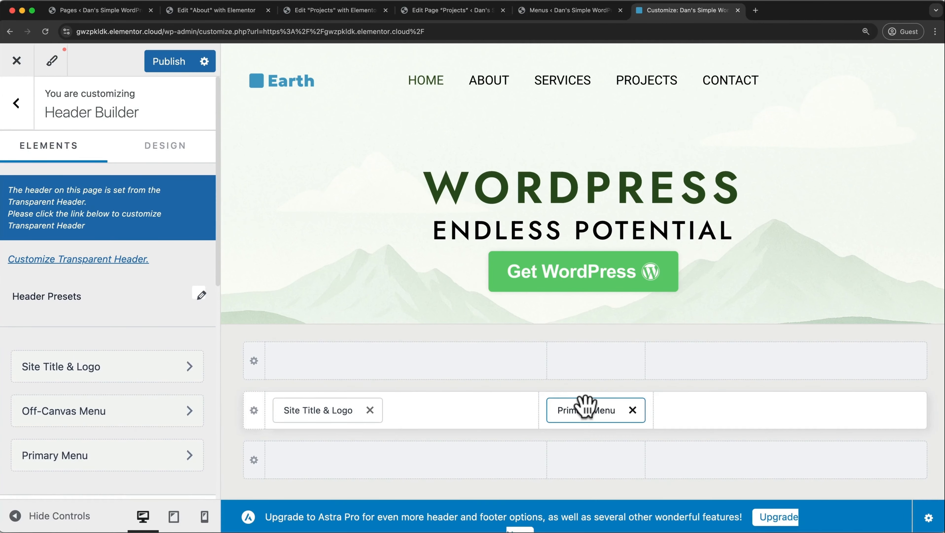
left_click_drag(586, 405, 665, 365)
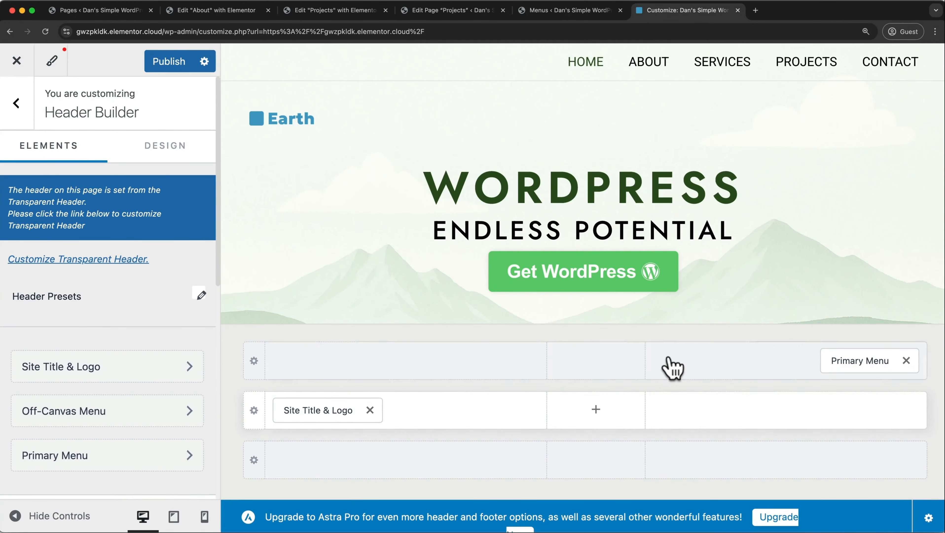
left_click_drag(838, 366, 835, 411)
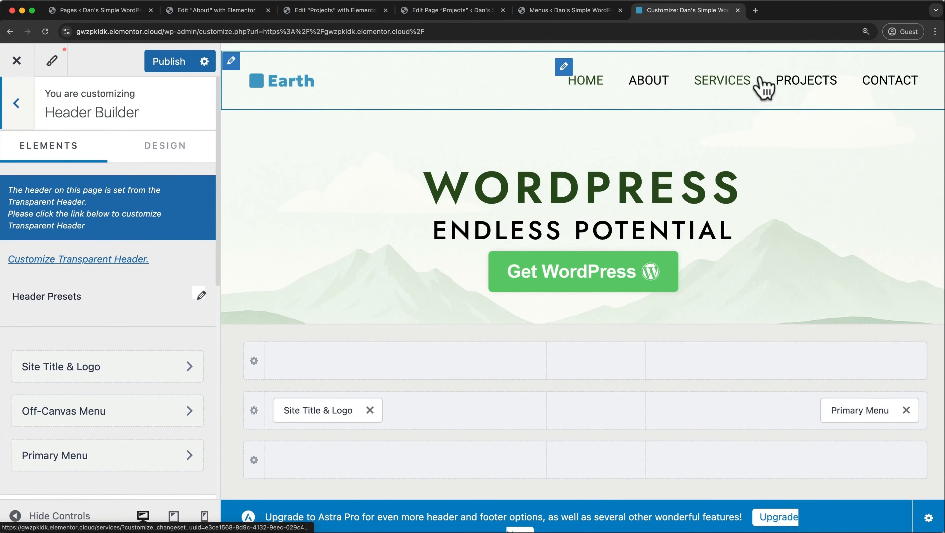
- Set the transparent header's menu text/link hover color to the blue of the logo by pasting the copied hex code
scroll(170, 305, "down", 7)
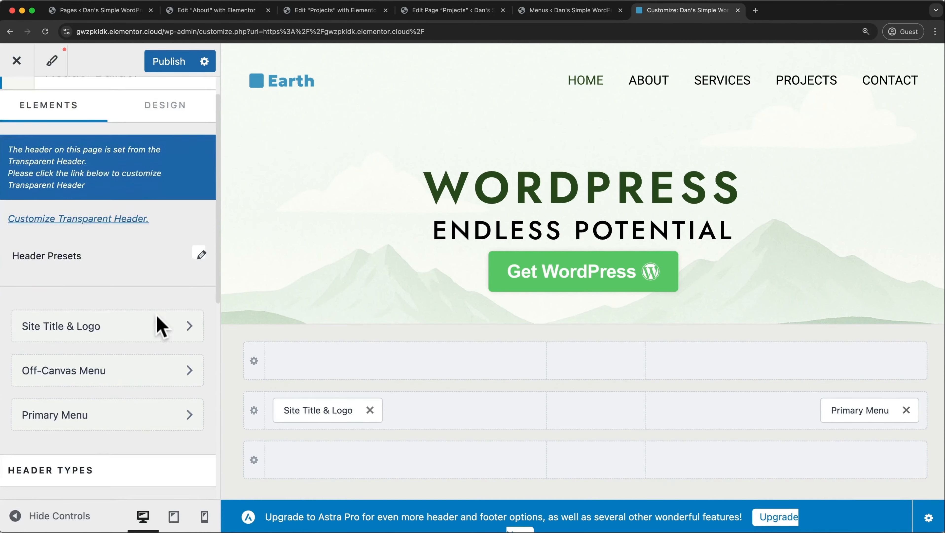
left_click(136, 324)
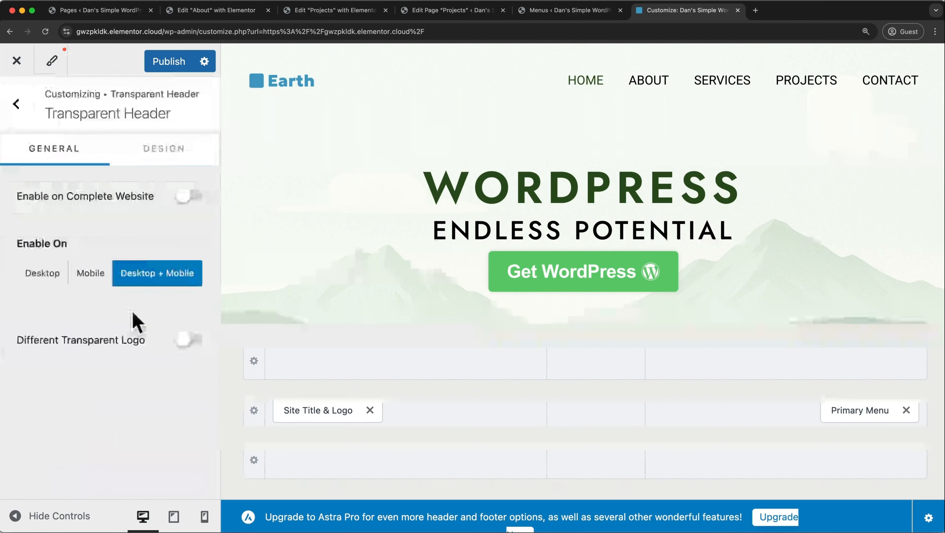
left_click(165, 156)
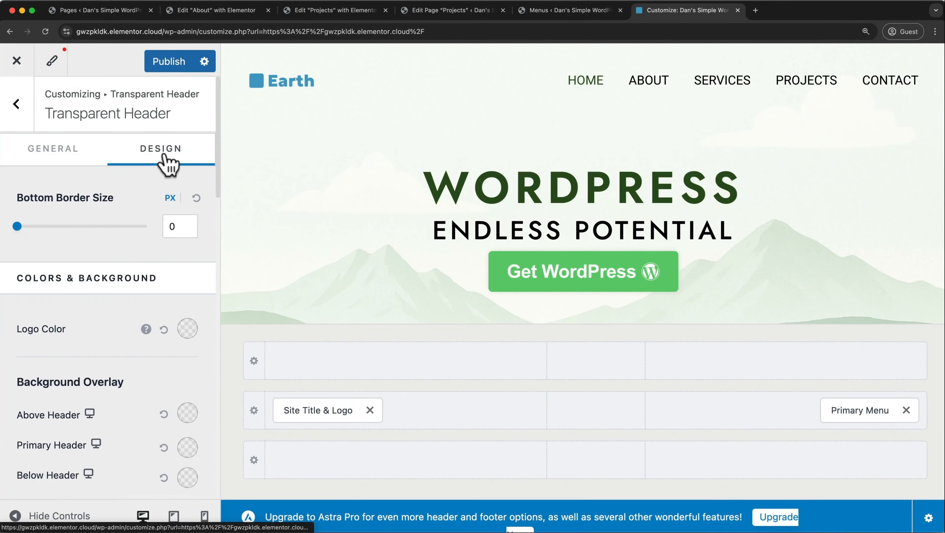
scroll(131, 228, "down", 5)
scroll(131, 229, "down", 3)
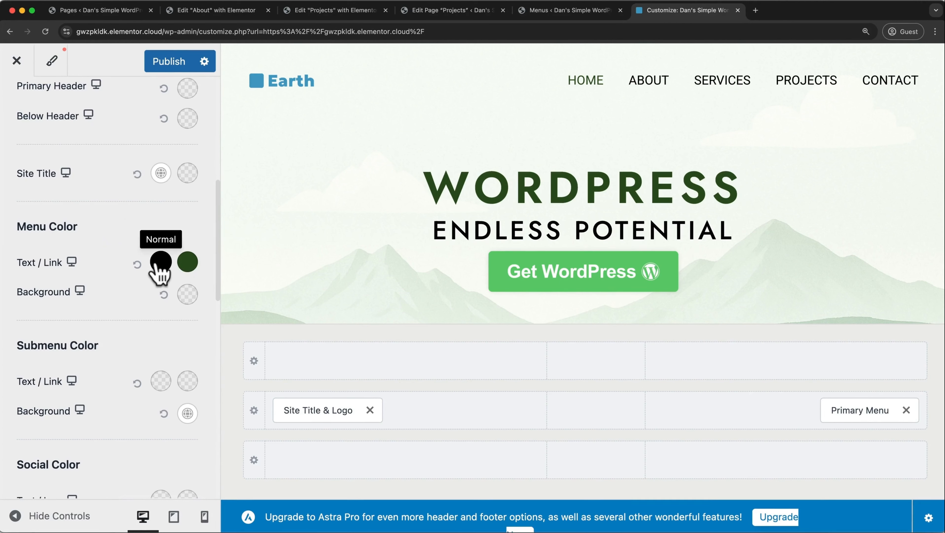
left_click(190, 266)
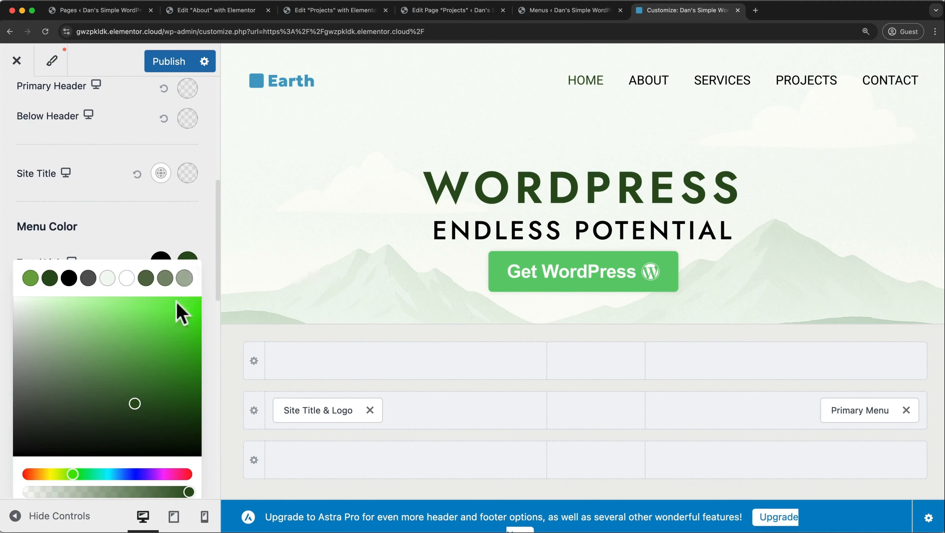
scroll(155, 444, "down", 3)
double_click(81, 480)
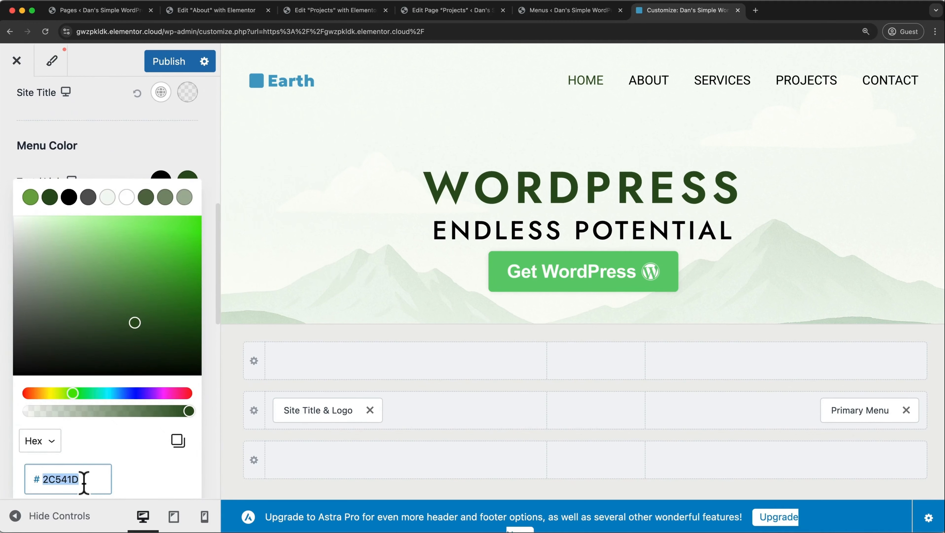
key("super+v")
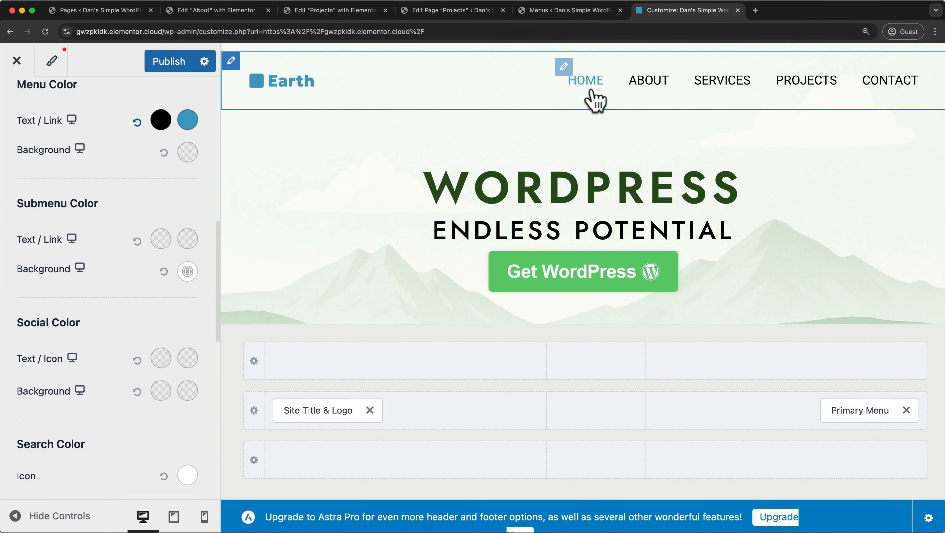
- Preview the header menu's link colors on the About and Home pages, and publish the header changes
left_click(653, 84)
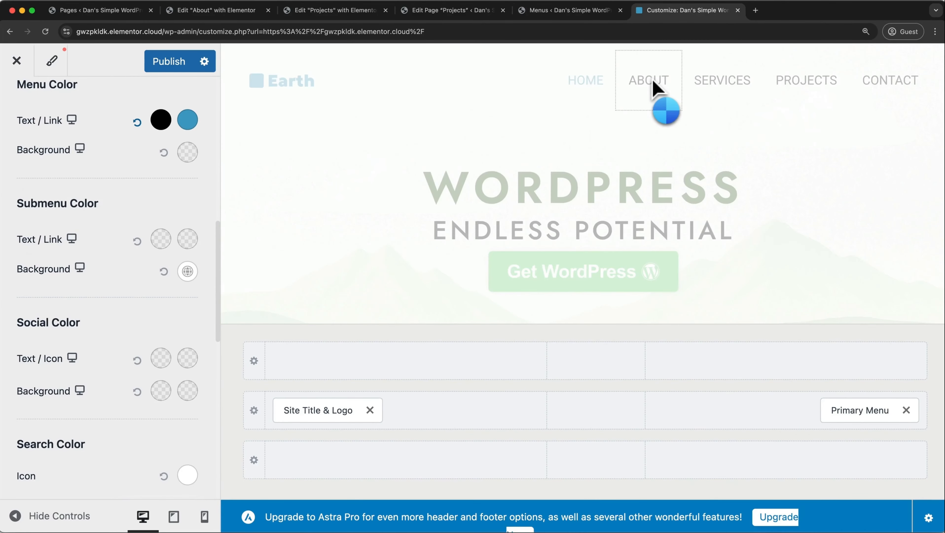
left_click(733, 89)
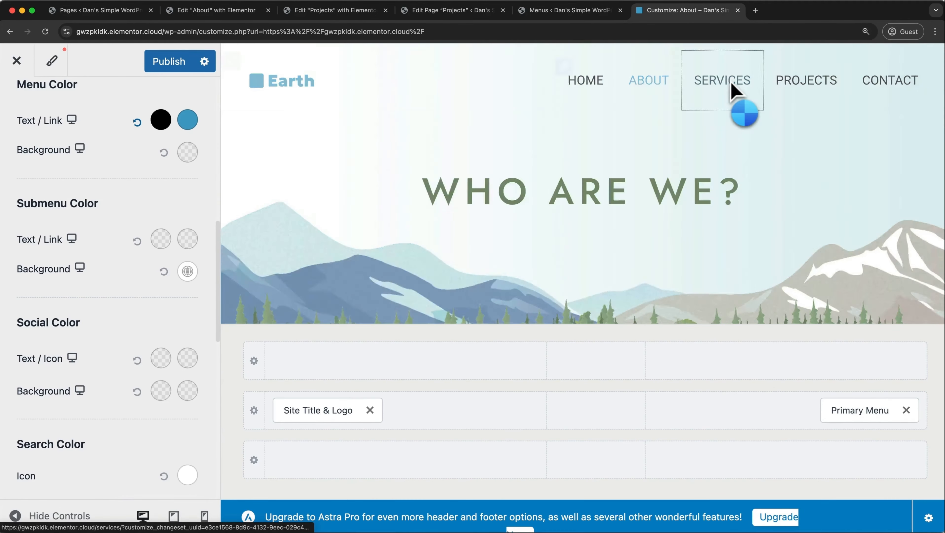
left_click(595, 86)
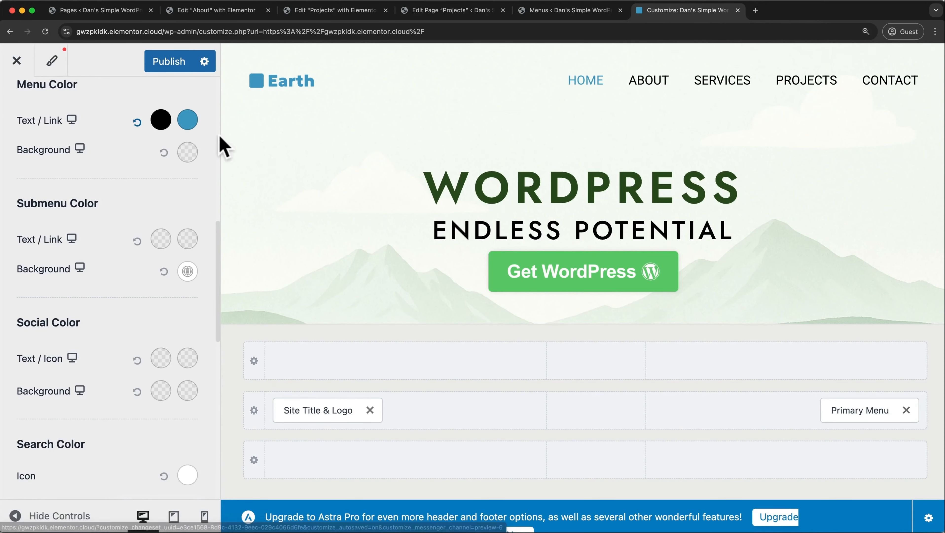
left_click(171, 61)
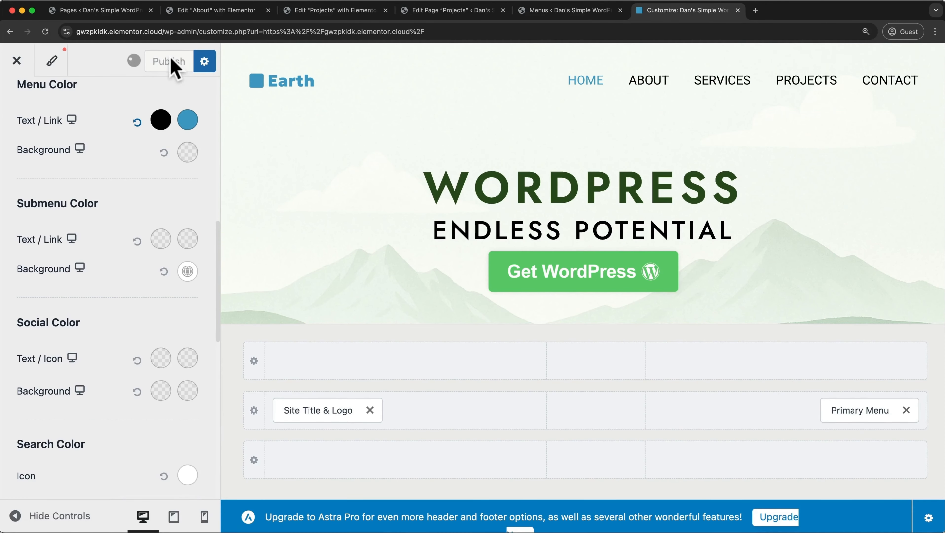
- Open the customizer's Footer Builder and replace the year in the copyright text with the [current_year] shortcode
scroll(310, 155, "down", 15)
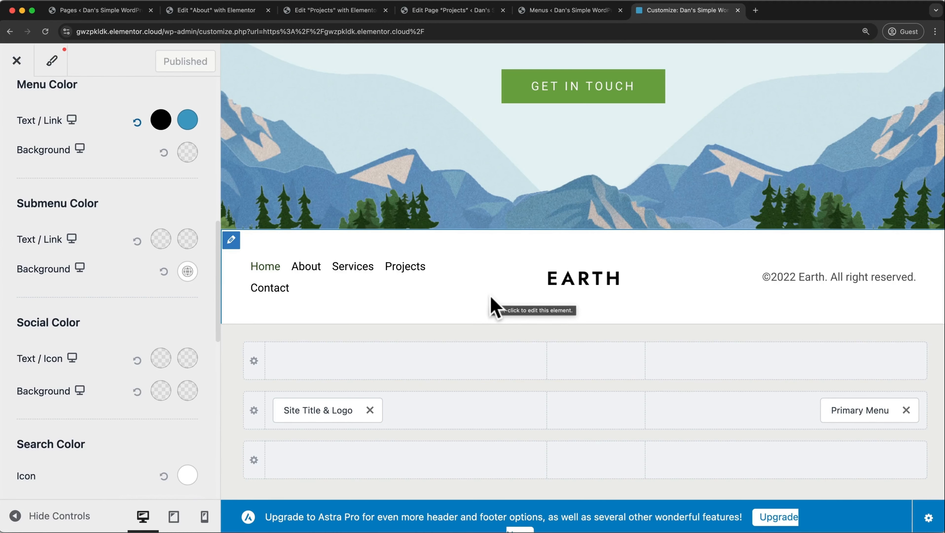
left_click(16, 59)
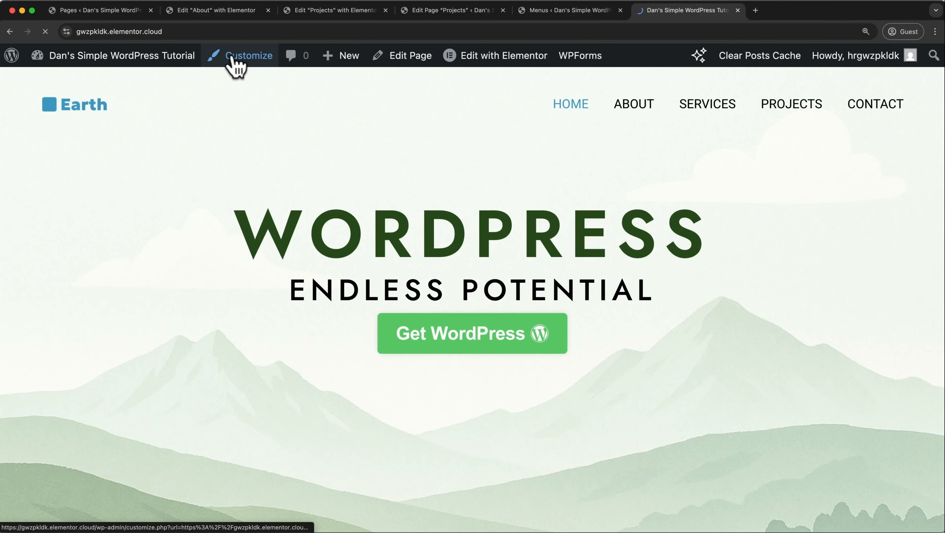
left_click(235, 62)
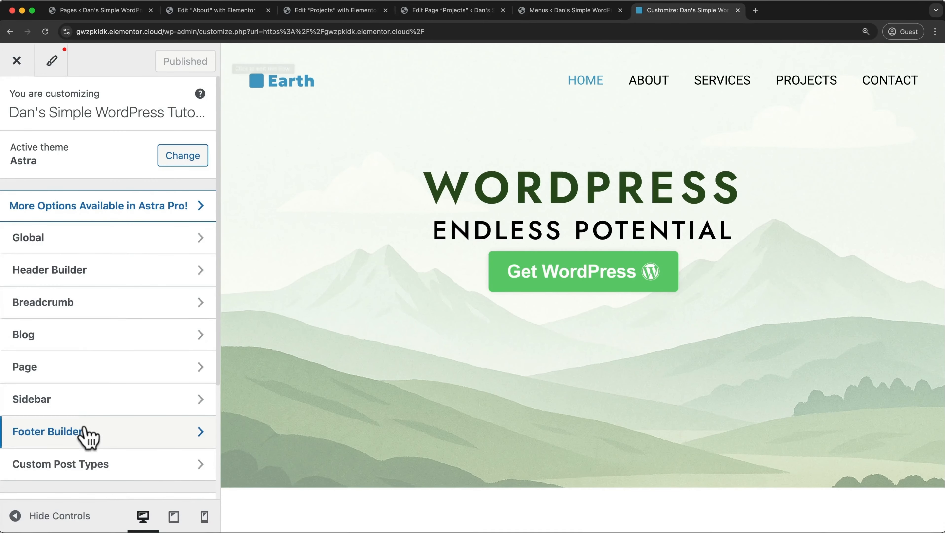
left_click(87, 436)
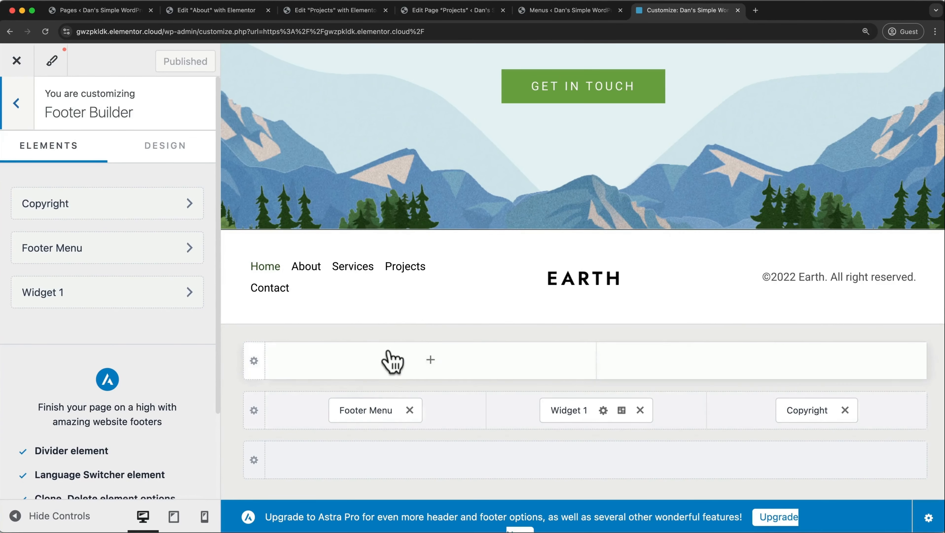
left_click(796, 413)
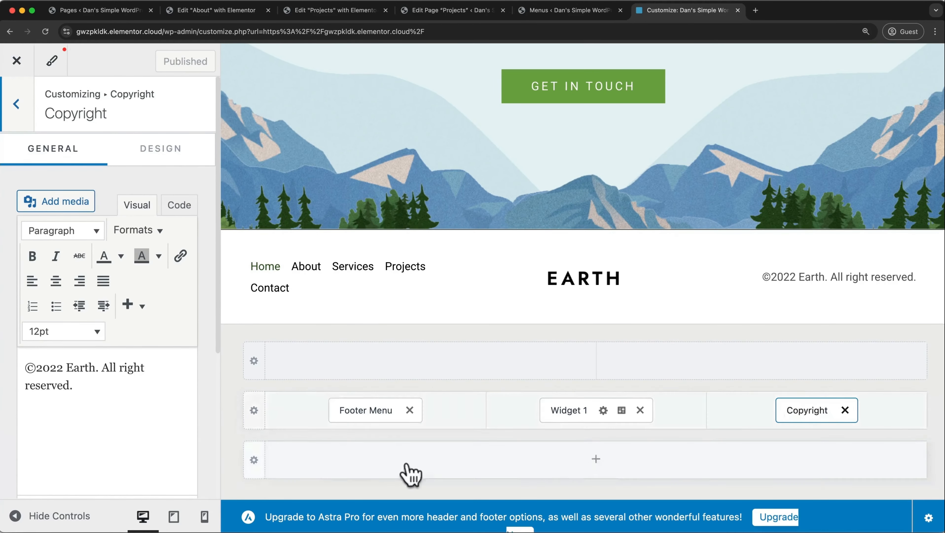
left_click_drag(62, 368, 37, 367)
key("BackSpace")
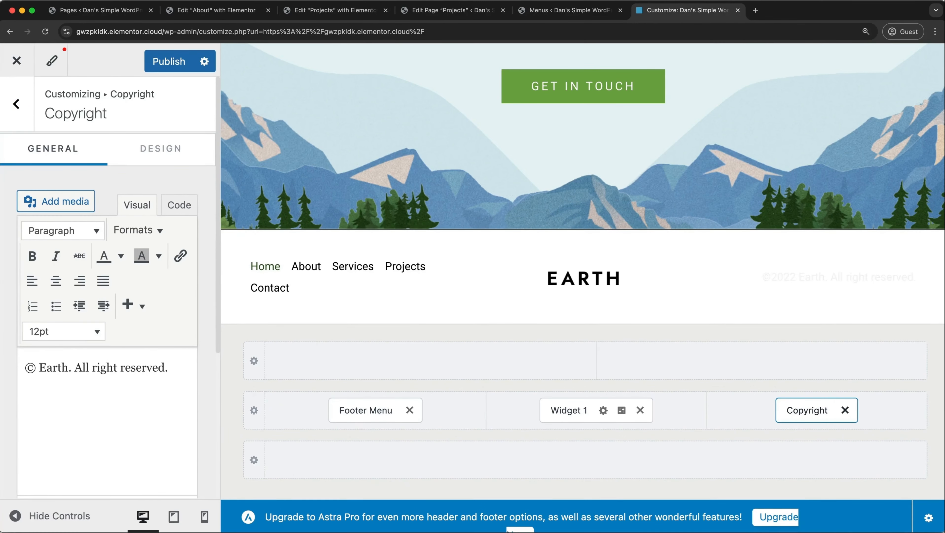
type("[cur")
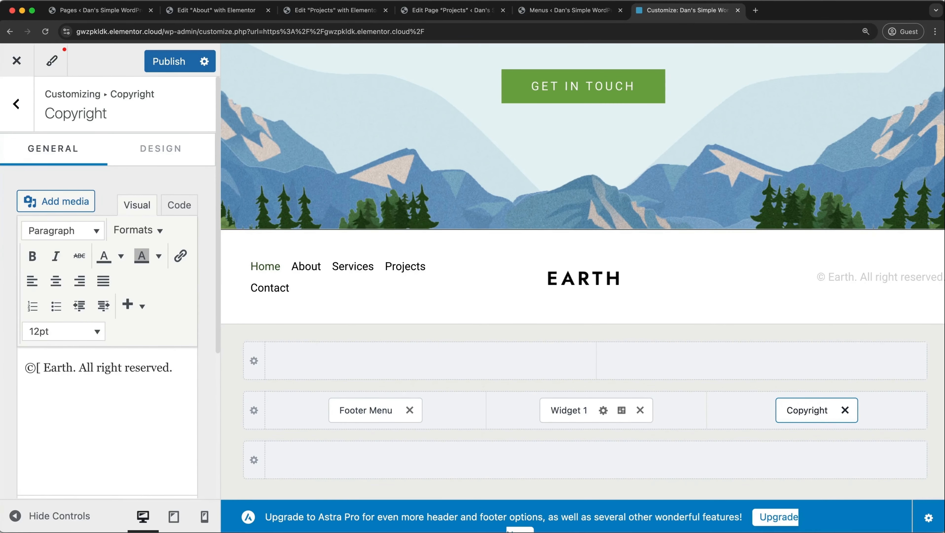
type("rent_year")
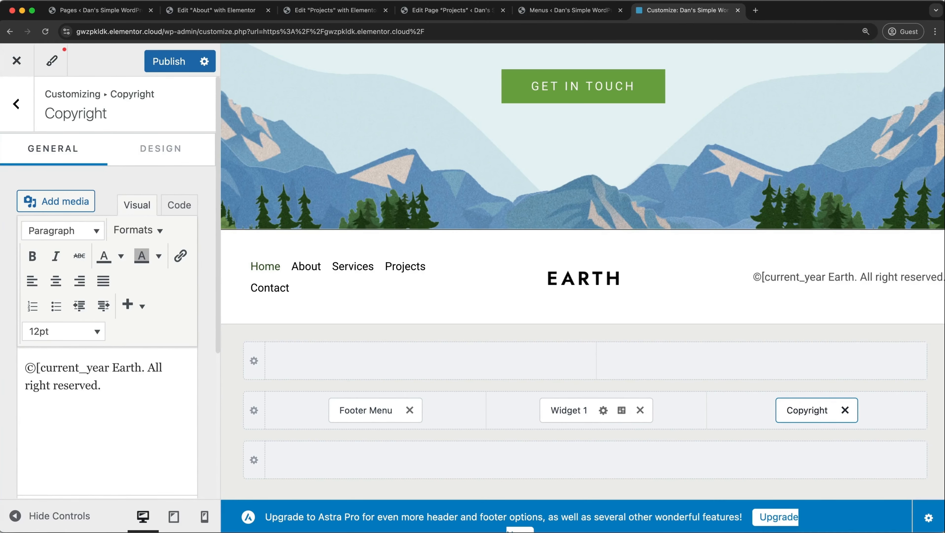
type("]")
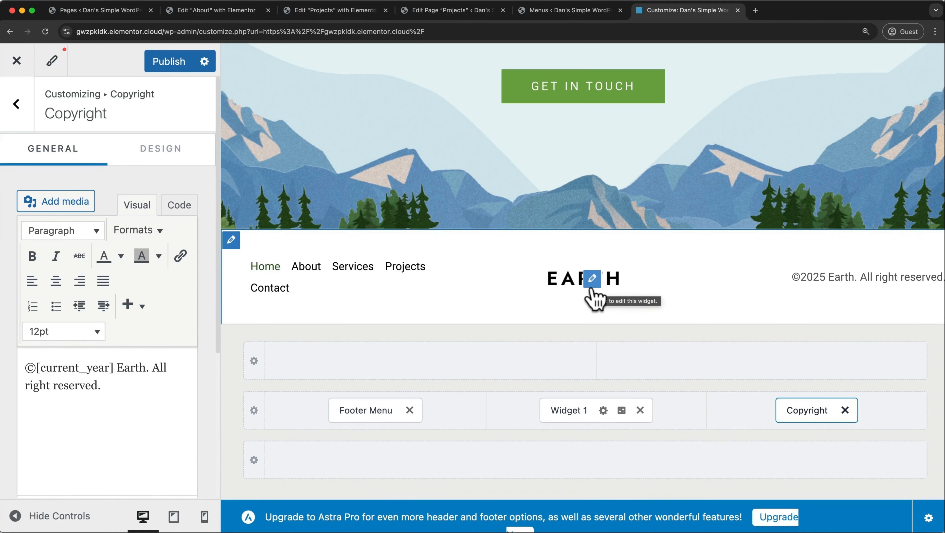
- Replace the logo image in the footer's Widget 1 with earth_logo.png from the media library, and return to the Footer Builder
left_click(593, 278)
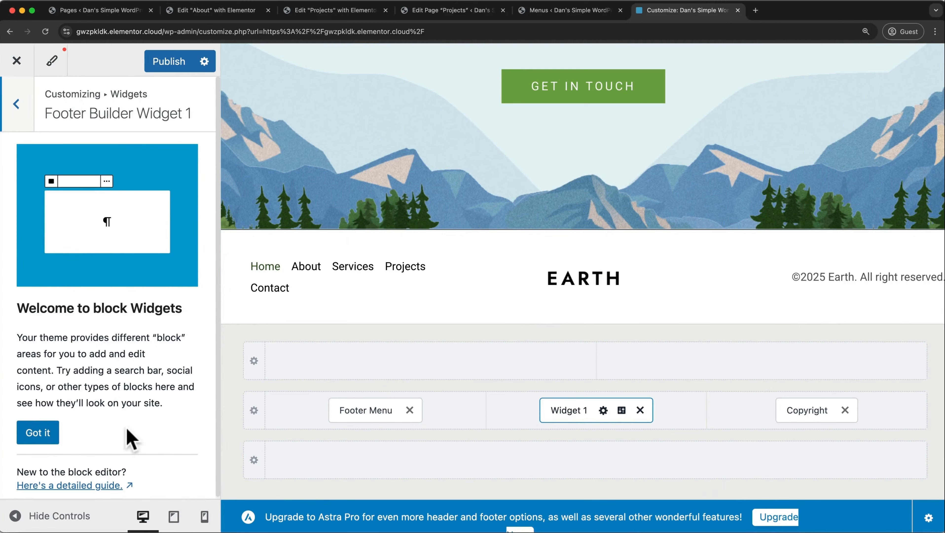
left_click(37, 441)
left_click(282, 183)
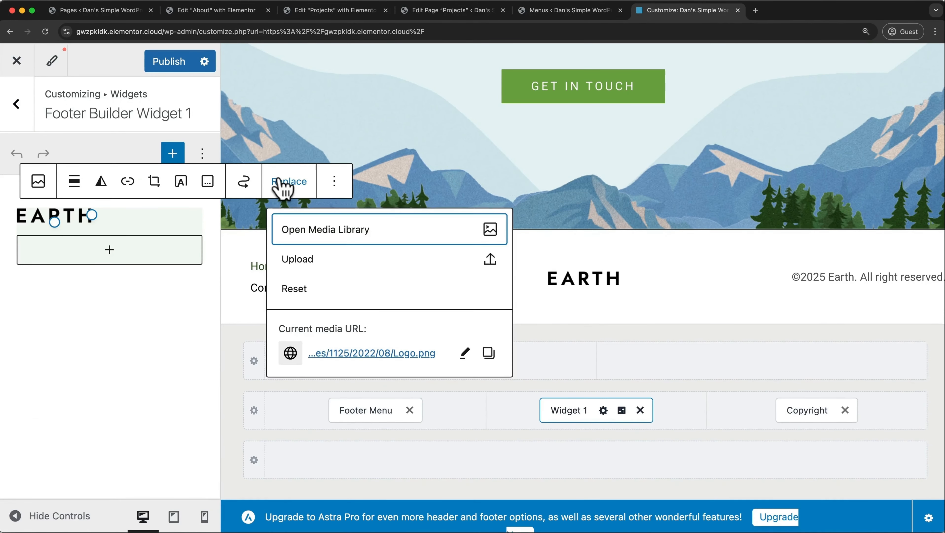
left_click(325, 233)
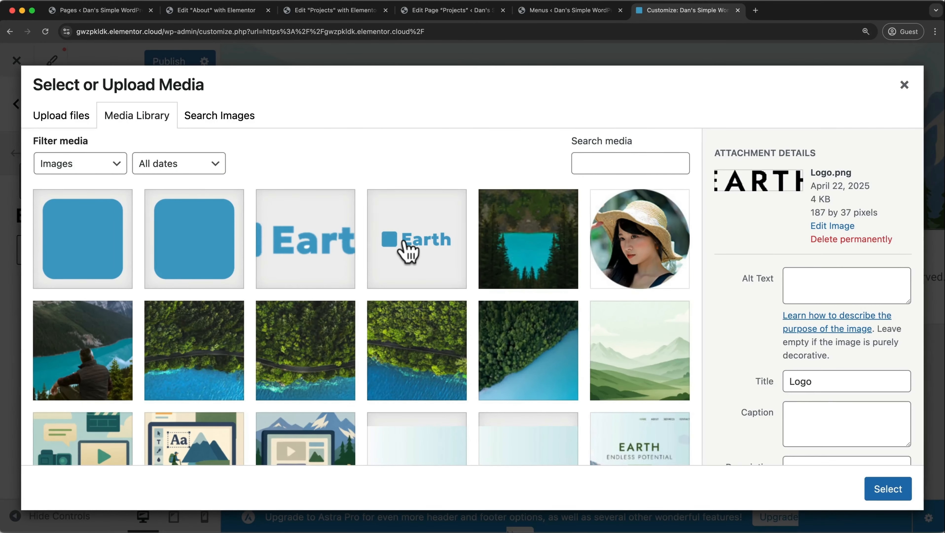
left_click(405, 242)
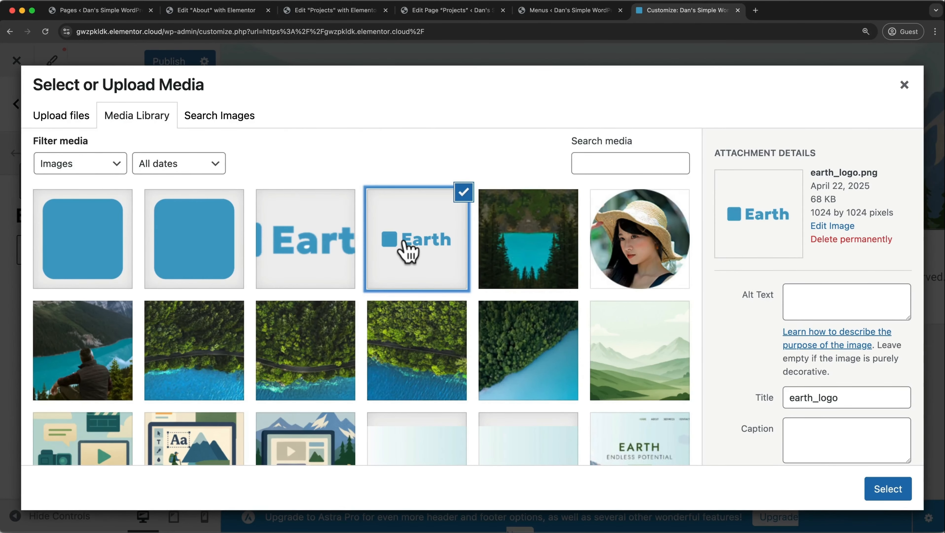
left_click(872, 489)
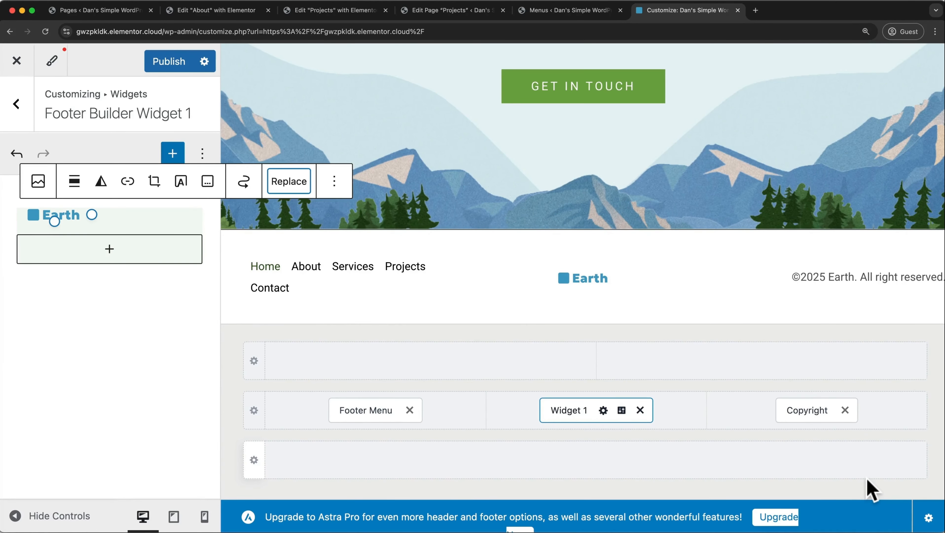
left_click(18, 106)
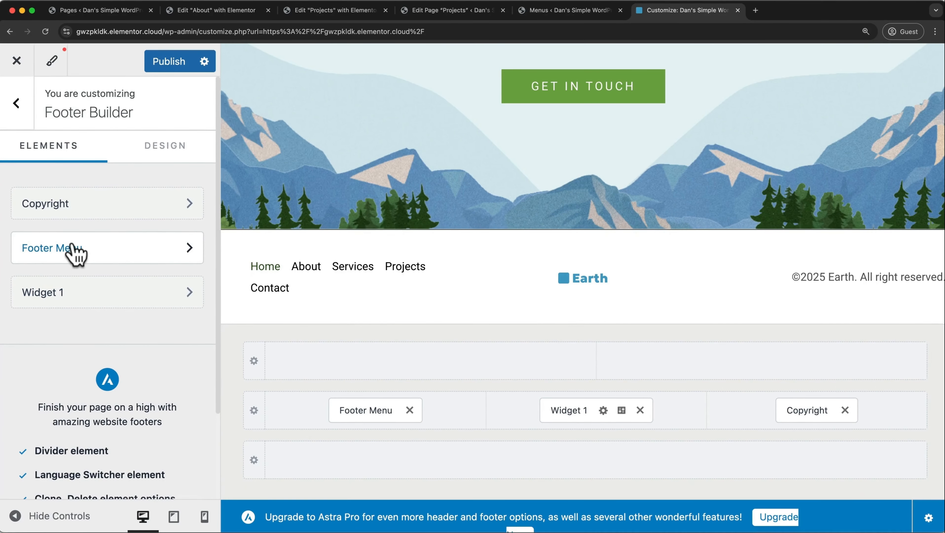
- Try the Stack layout and centre alignment for the Footer Menu, and restore the Inline layout and left alignment
left_click(372, 407)
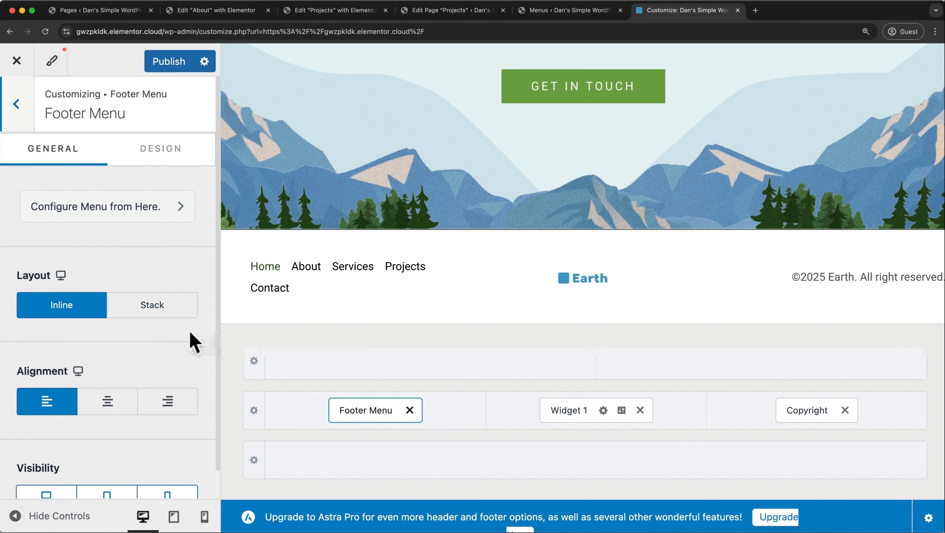
left_click(167, 311)
left_click(91, 309)
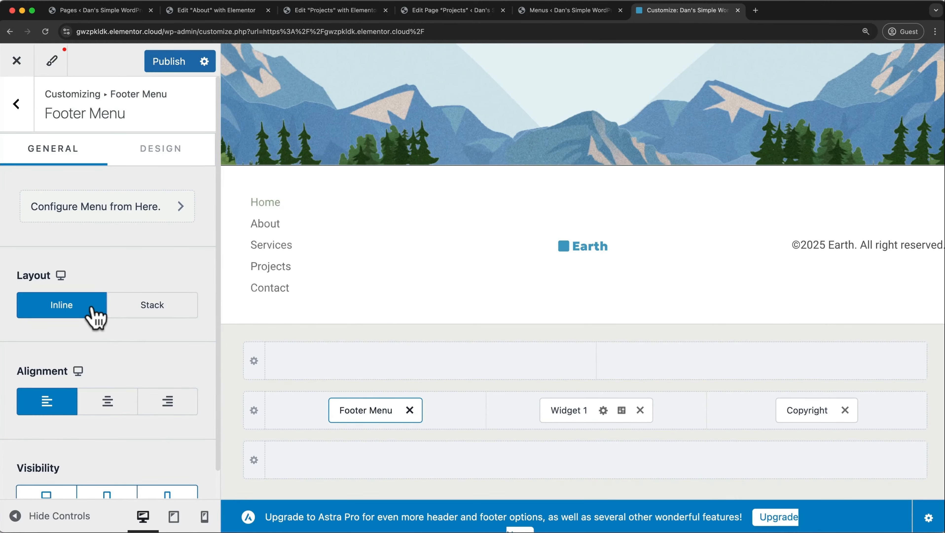
left_click(109, 403)
left_click(63, 407)
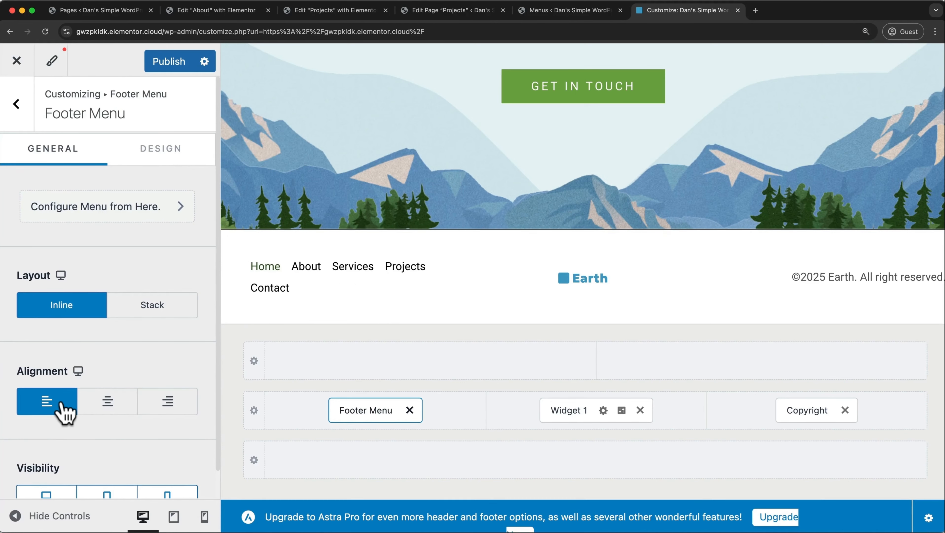
- Publish the footer changes and close the customizer
left_click(169, 63)
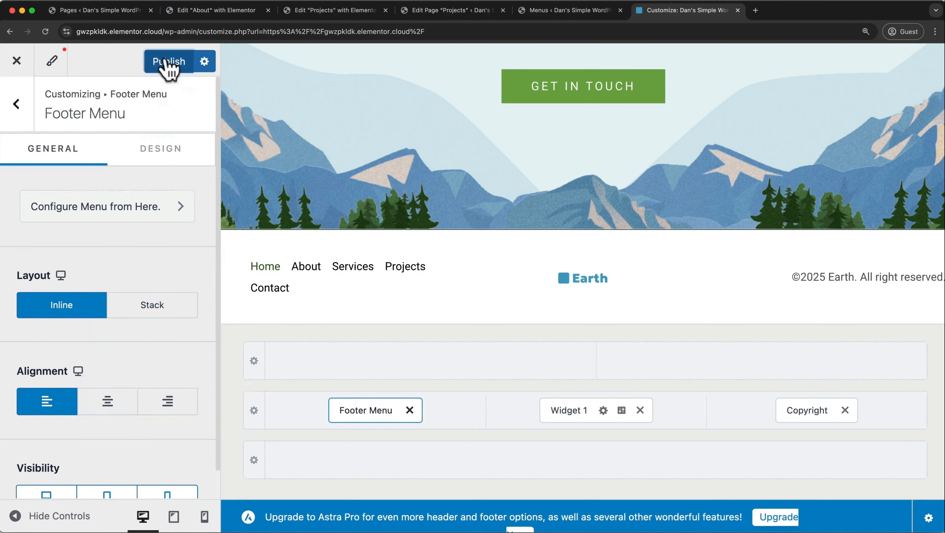
left_click(17, 61)
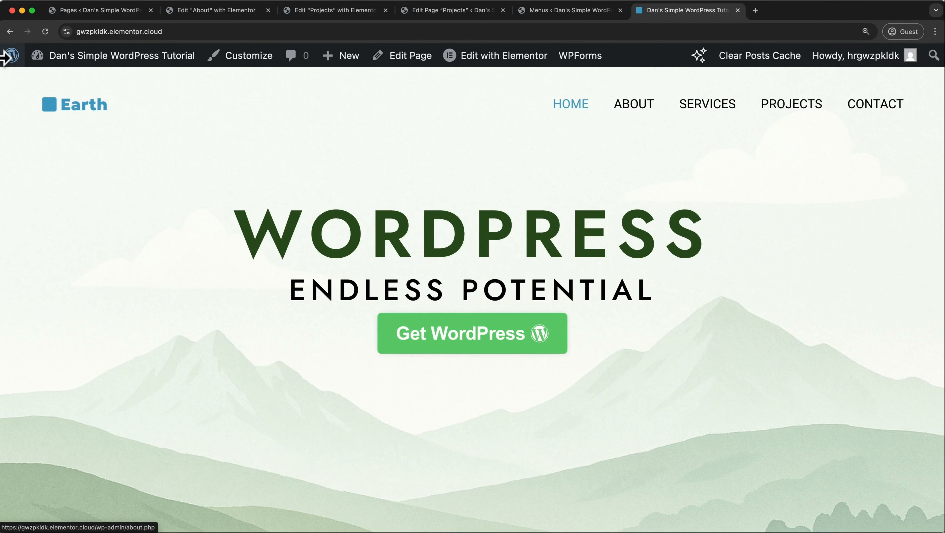
- Search for "Litespeed cache" among the plugins to add, and install and activate the LiteSpeed Cache plugin
left_click(7, 61)
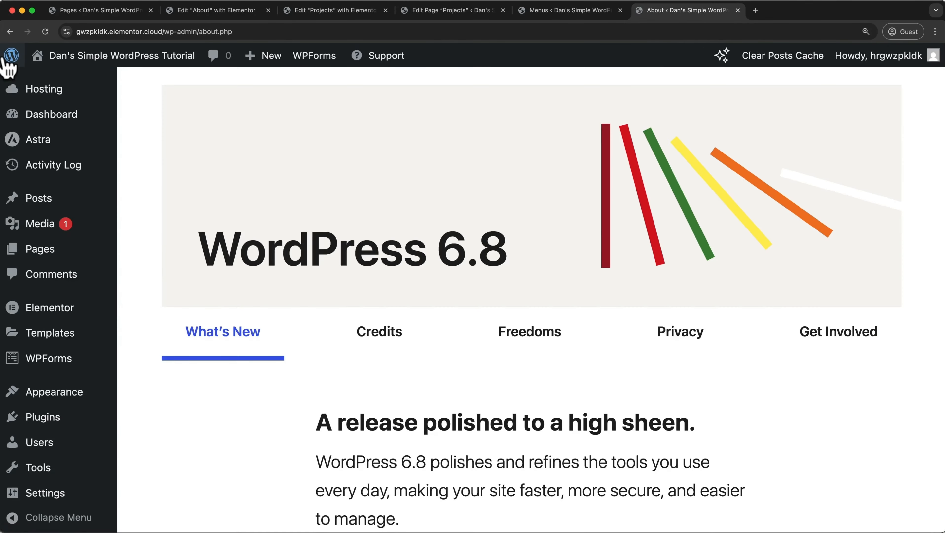
left_click(42, 417)
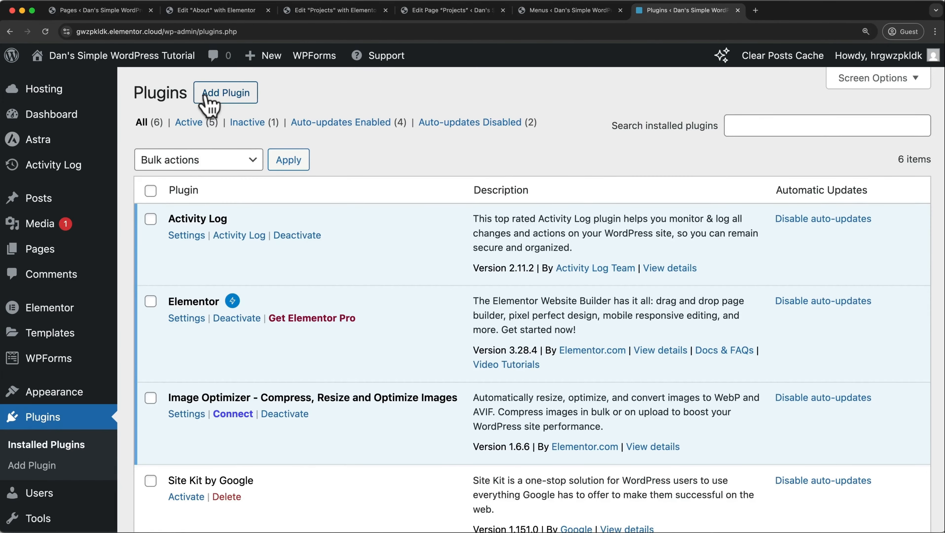
left_click(233, 94)
left_click(662, 135)
type("Lit")
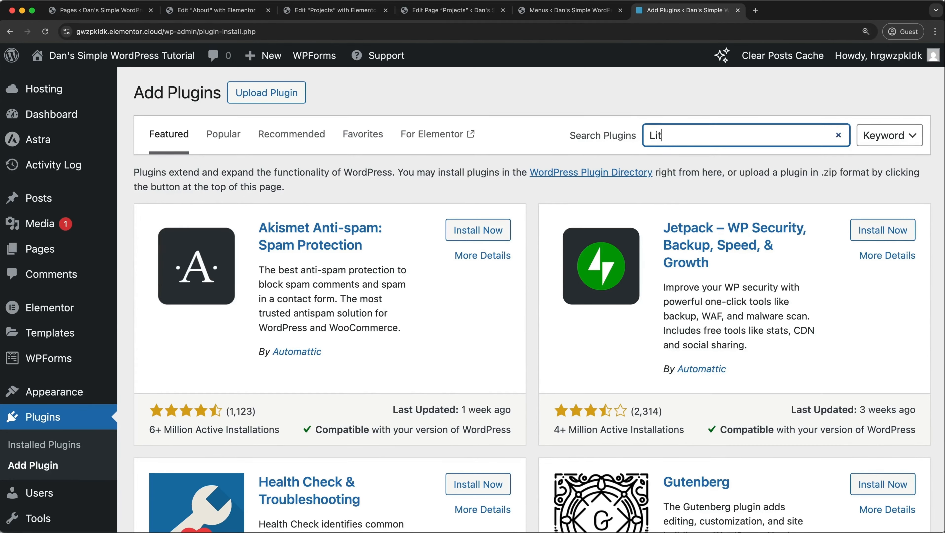
type("espeed cache")
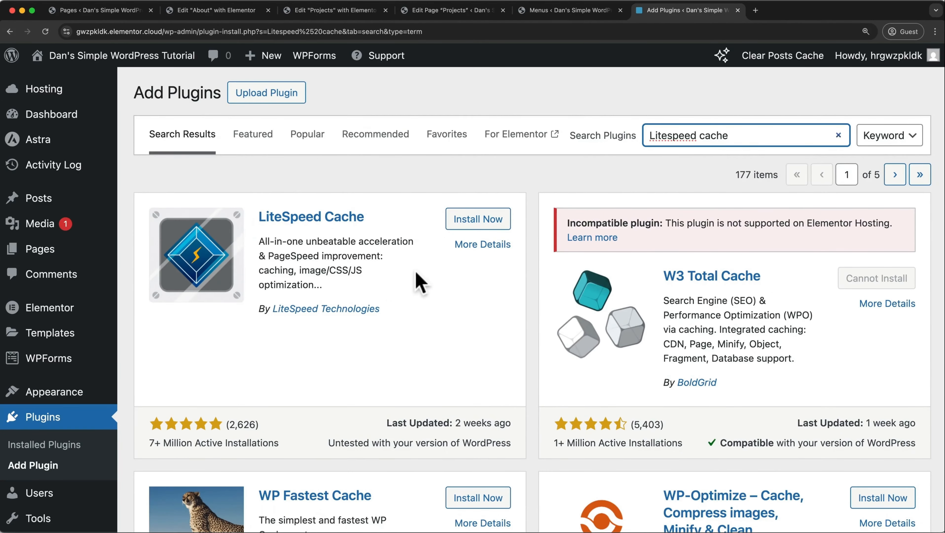
left_click(481, 224)
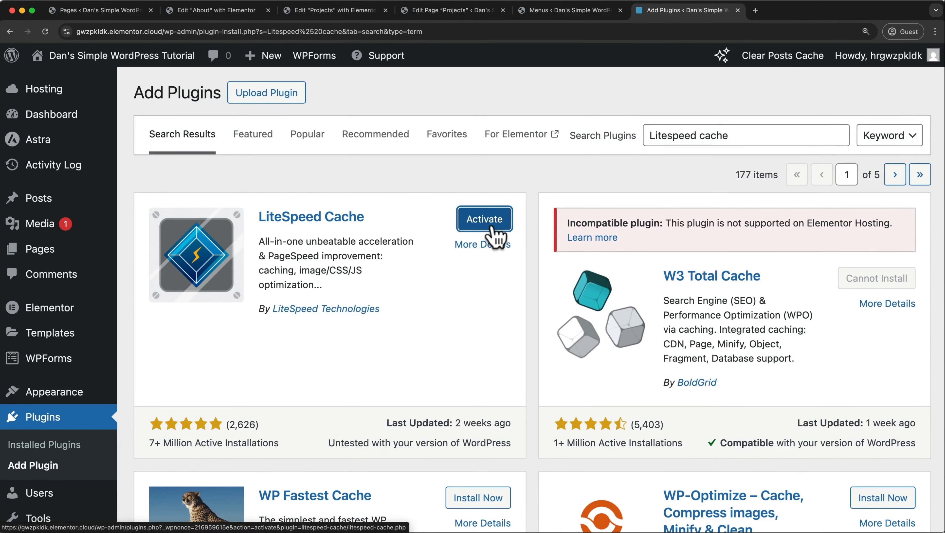
left_click(484, 219)
scroll(239, 405, "down", 3)
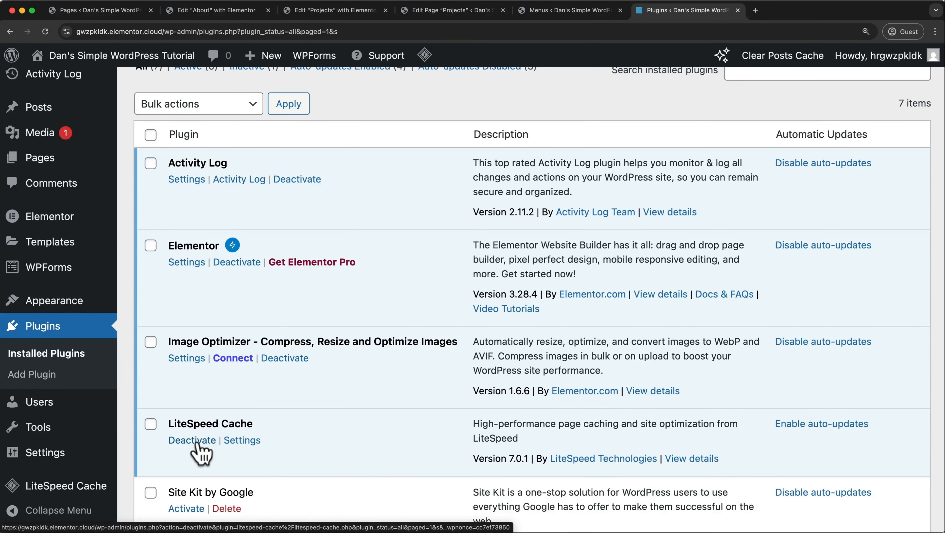
scroll(551, 332, "up", 3)
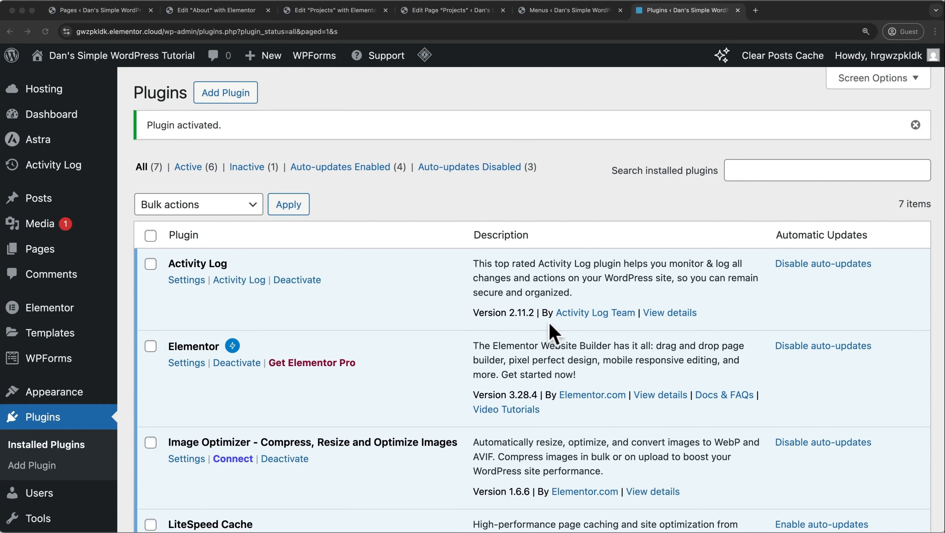
- Close all other browser tabs, keeping only the Plugins page open
right_click(695, 22)
left_click(702, 120)
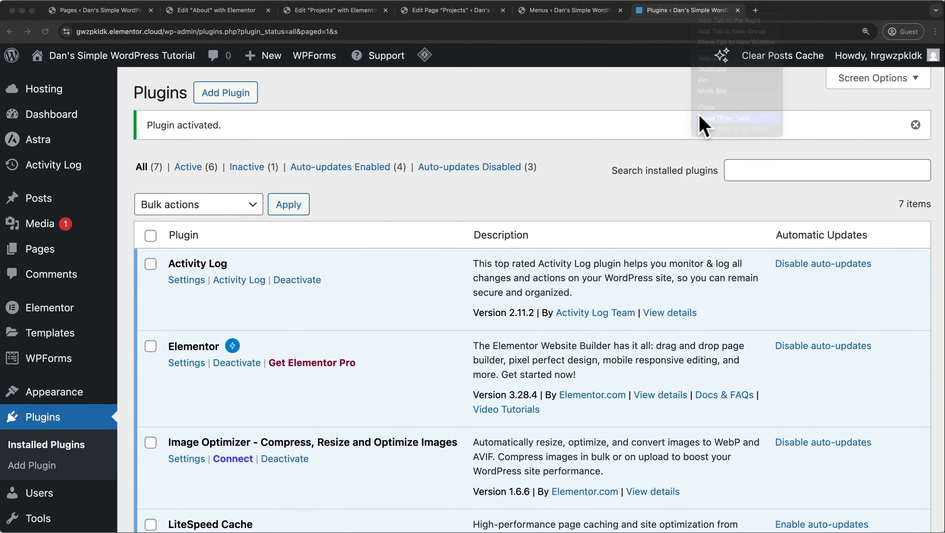
left_click(555, 220)
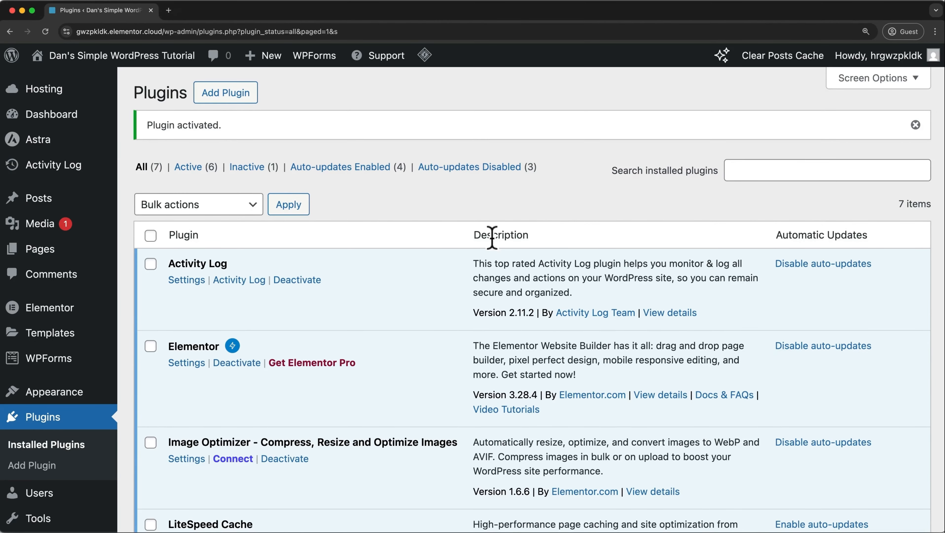
- Go to the WordPress Hosting page and open the site's Website Overview in the My Elementor dashboard
mouse_move(67, 98)
left_click(138, 90)
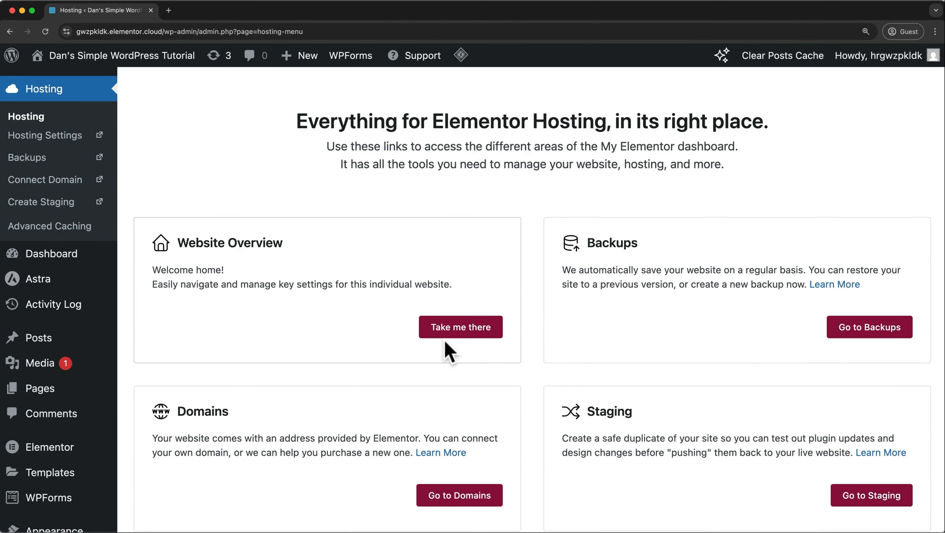
left_click(451, 331)
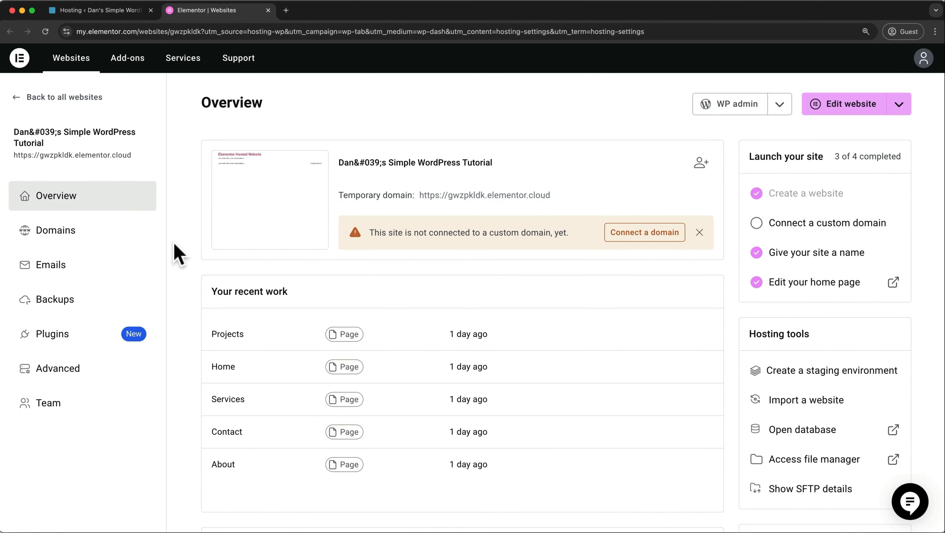
- Start redeeming the free domain from the site's Domains page and search Hover for danssimpletut.com
left_click(148, 246)
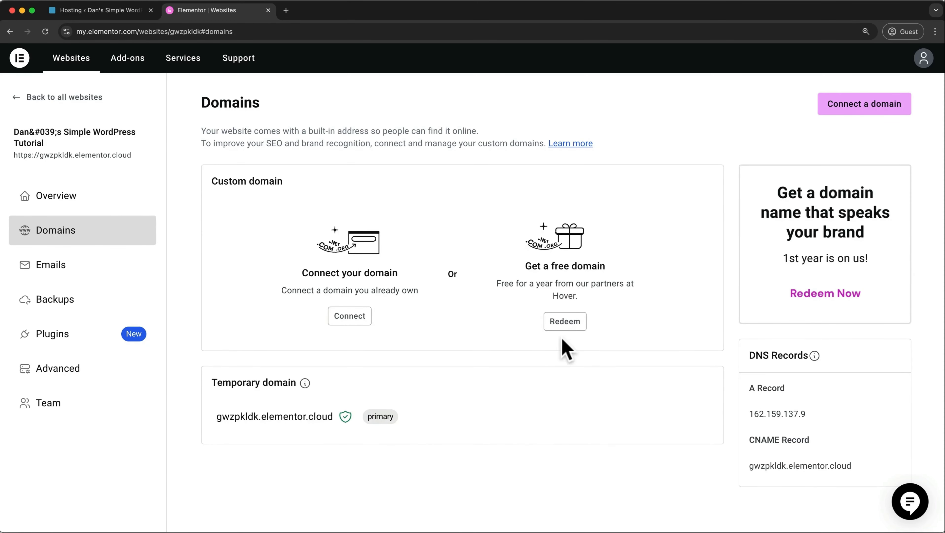
left_click(565, 321)
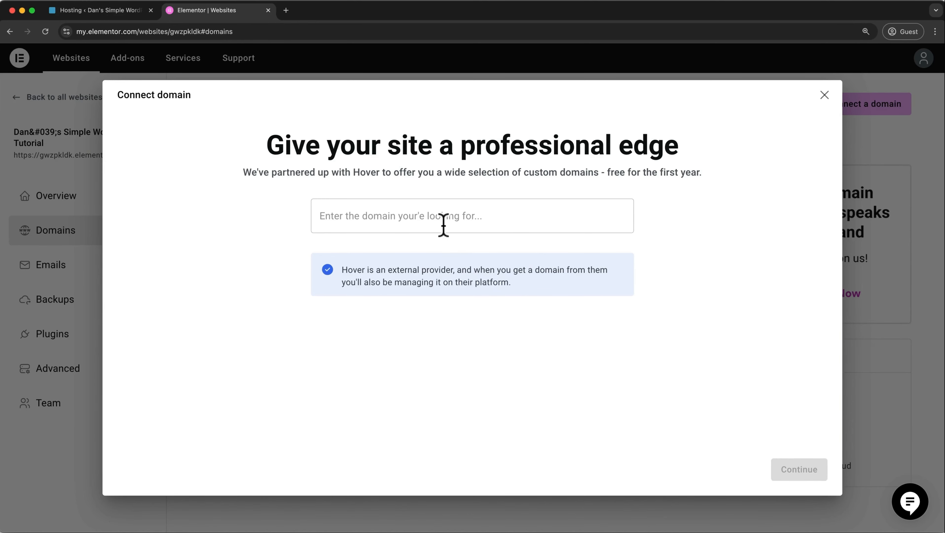
left_click(442, 216)
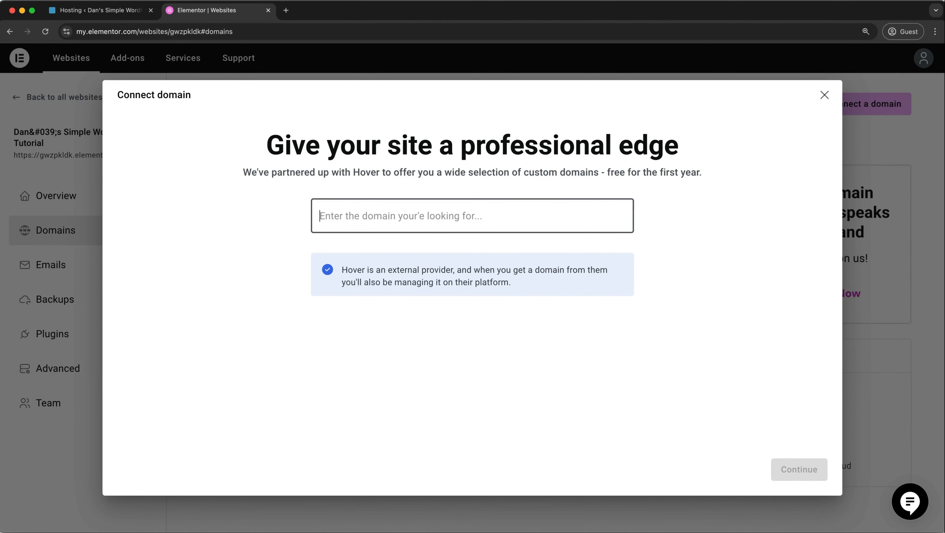
type("danssim")
type("ple")
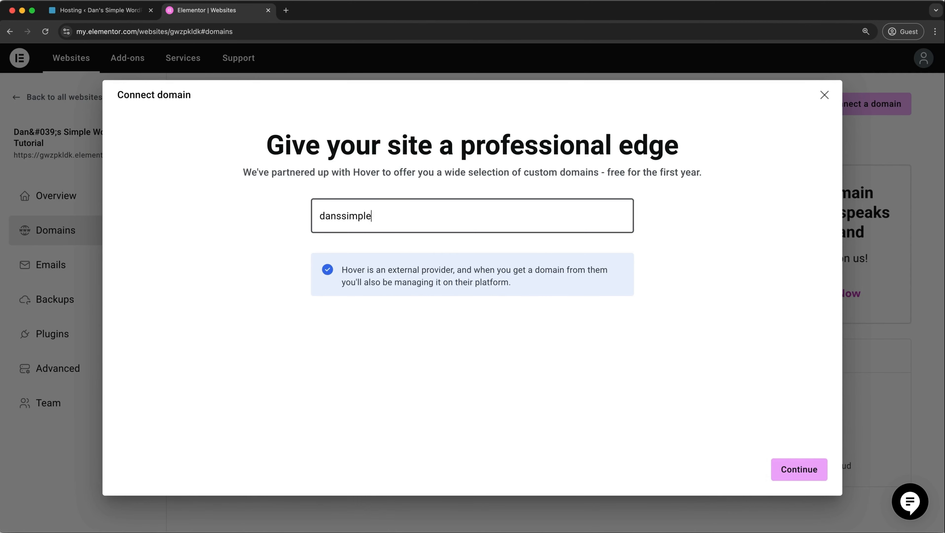
type("tut.com")
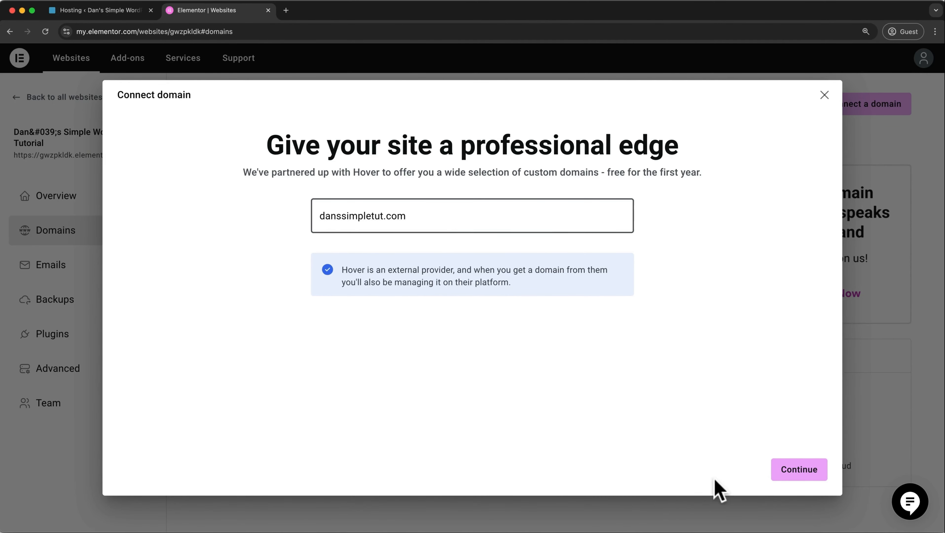
left_click(780, 471)
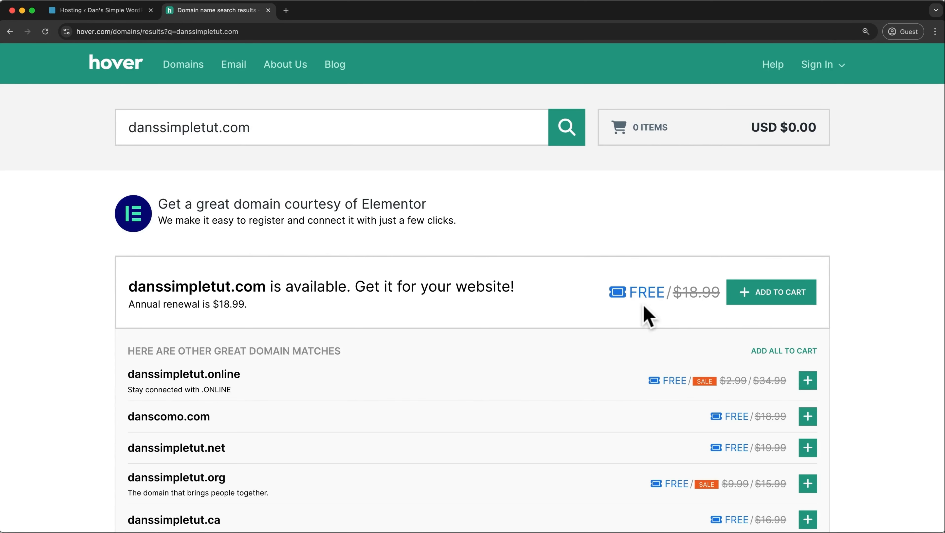
- Add danssimpletut.com to the Hover cart, open the cart and acknowledge the domain bundle notice
left_click(788, 285)
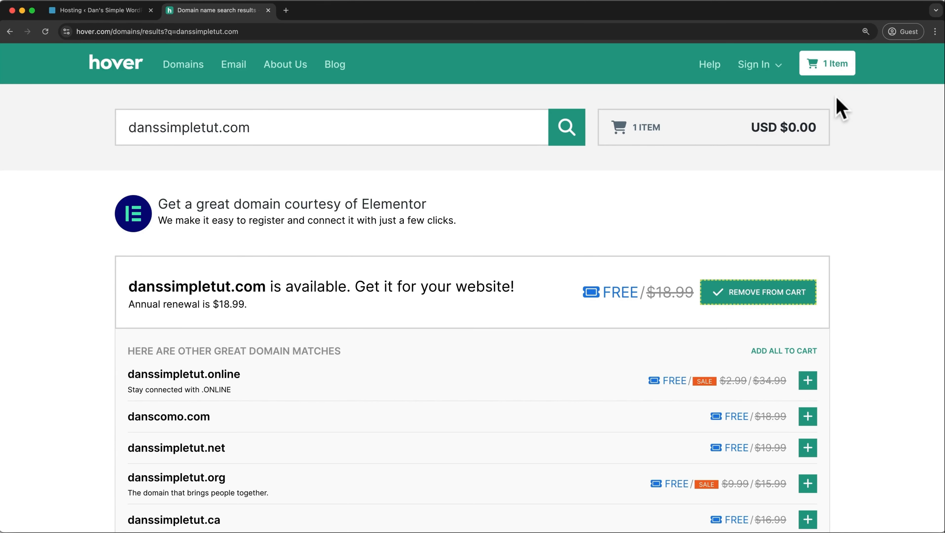
left_click(835, 71)
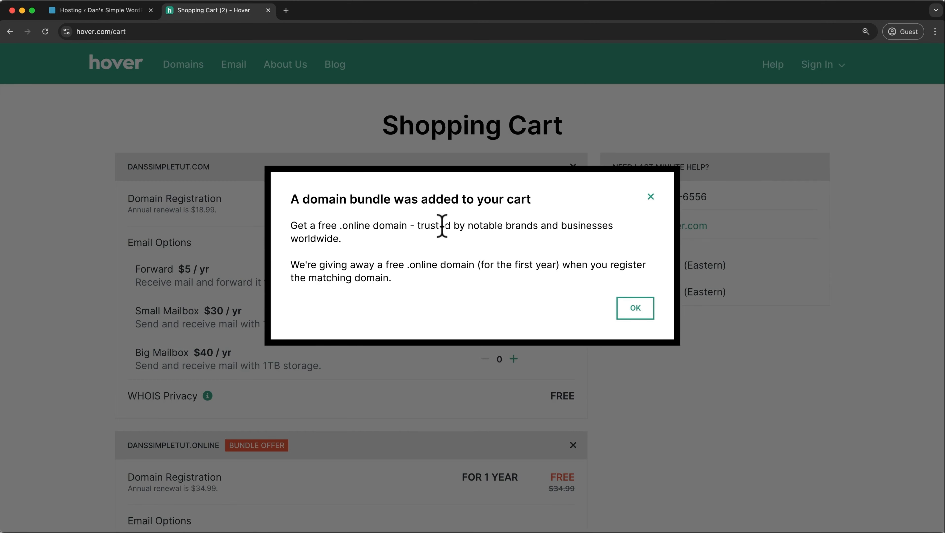
left_click(631, 308)
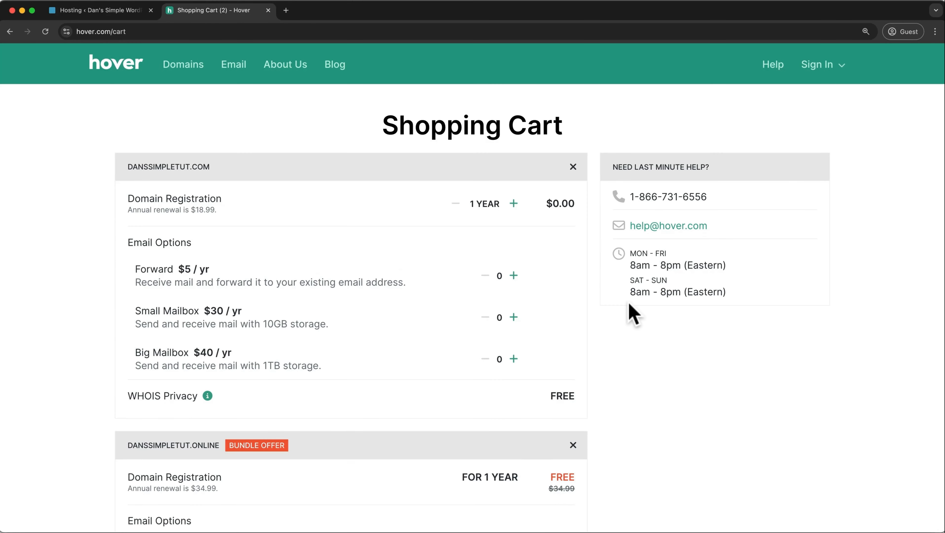
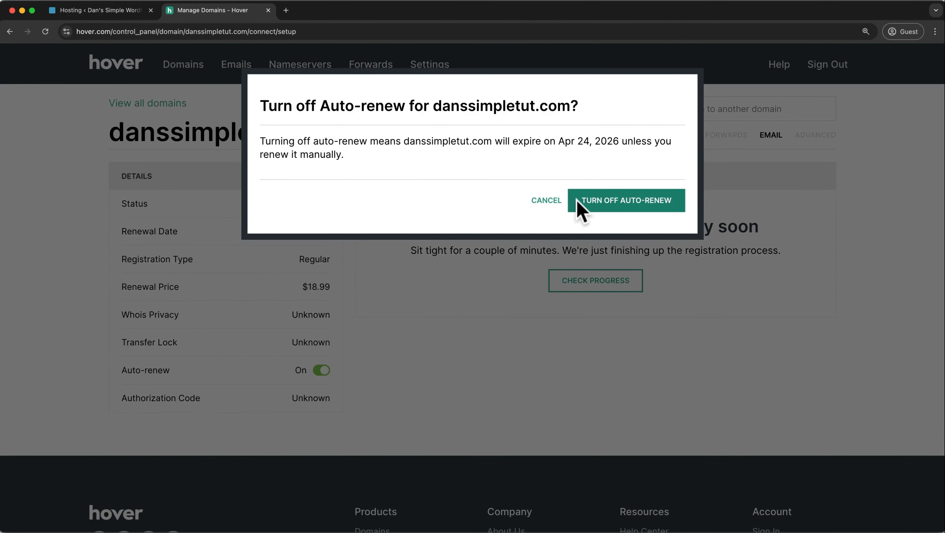
- Turn off auto-renew for danssimpletut.com and open Hover's domain verification email in Gmail
left_click(581, 211)
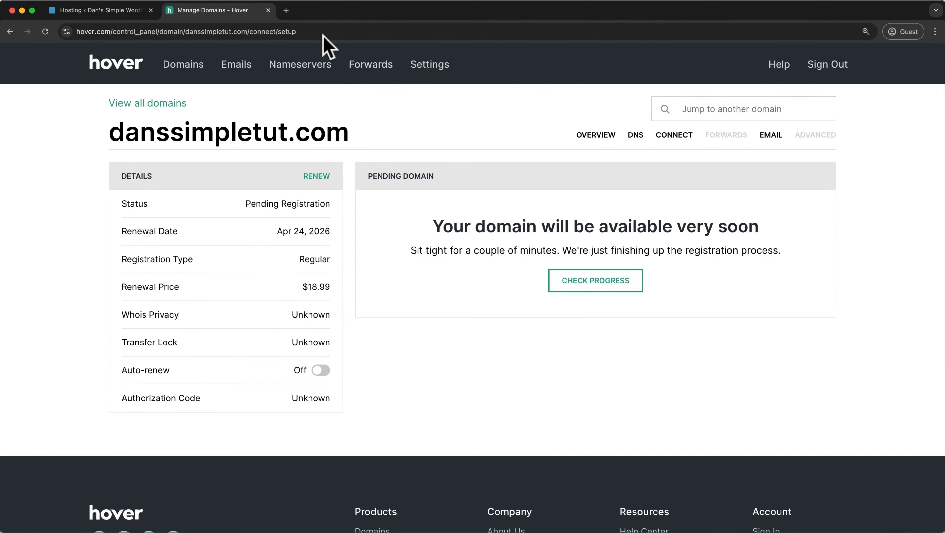
left_click(287, 11)
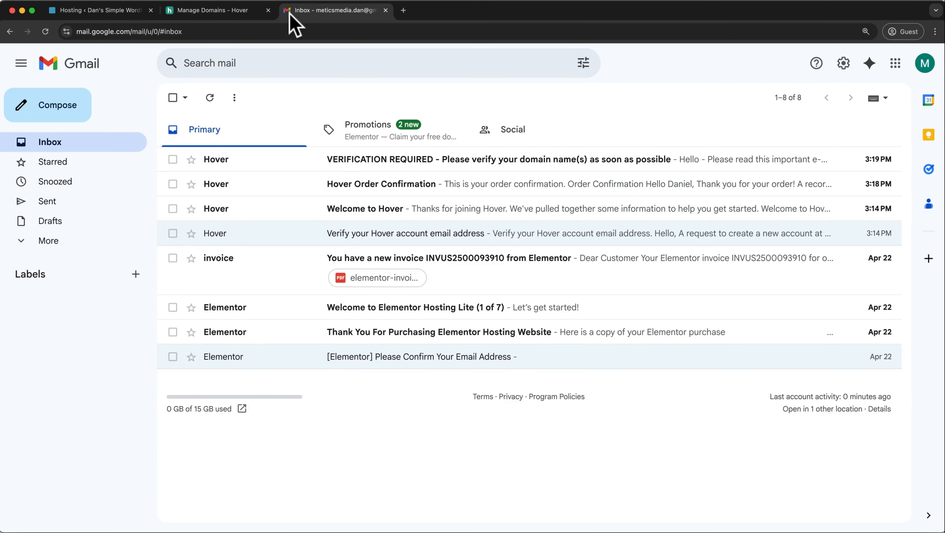
left_click(371, 164)
scroll(367, 157, "down", 4)
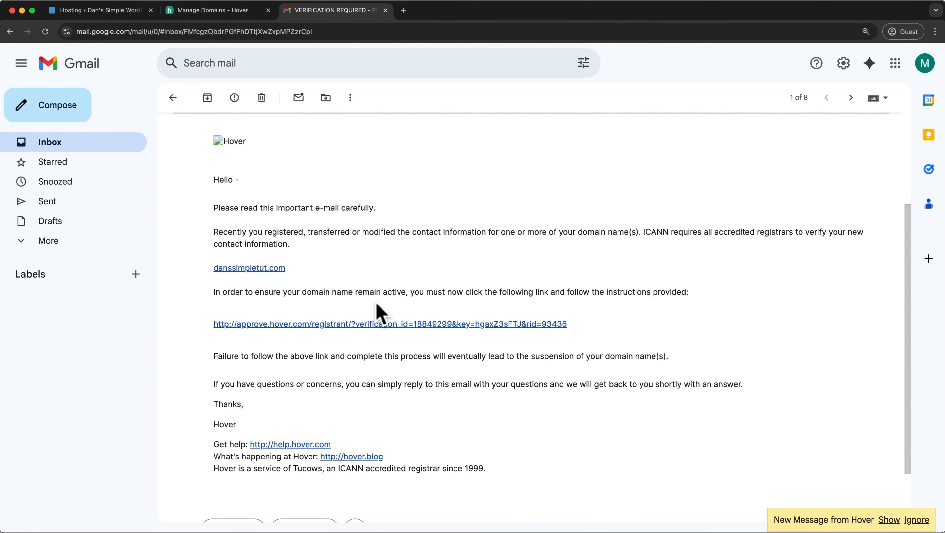
- Follow the email's verification link, verify the domain contact information, and close the verification page and Gmail
left_click(422, 325)
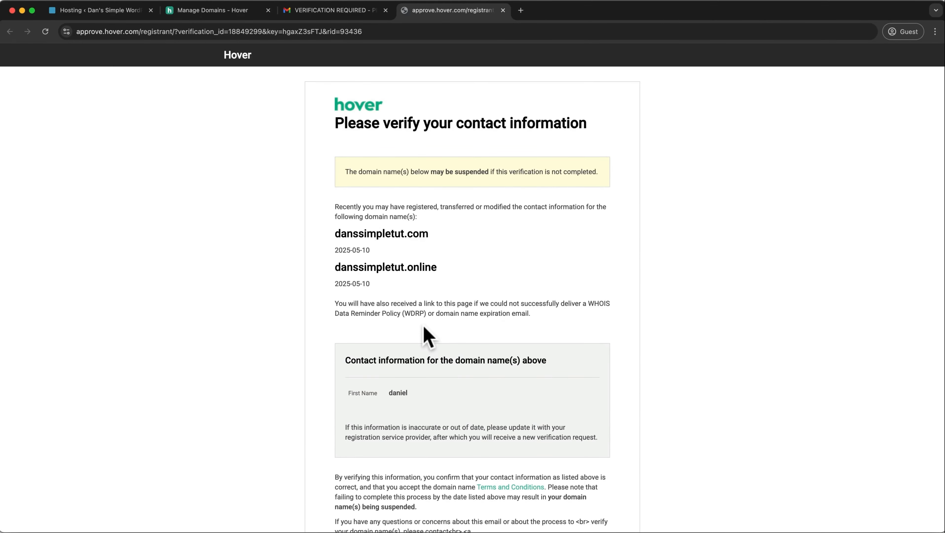
scroll(424, 326, "down", 4)
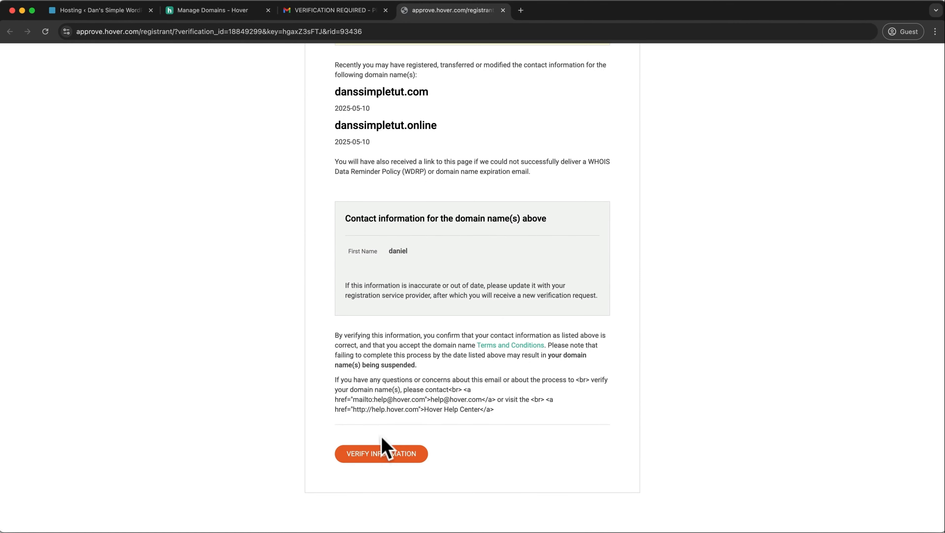
left_click(374, 456)
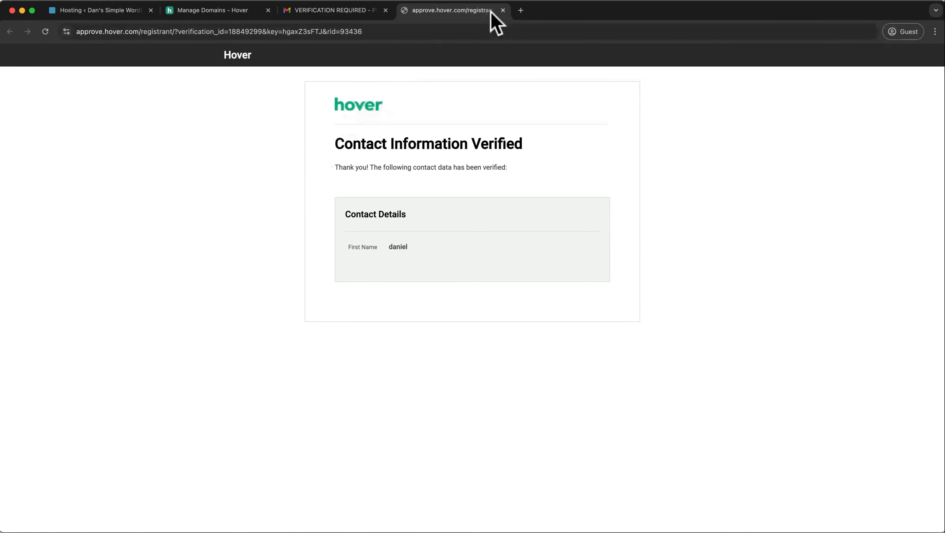
left_click(503, 10)
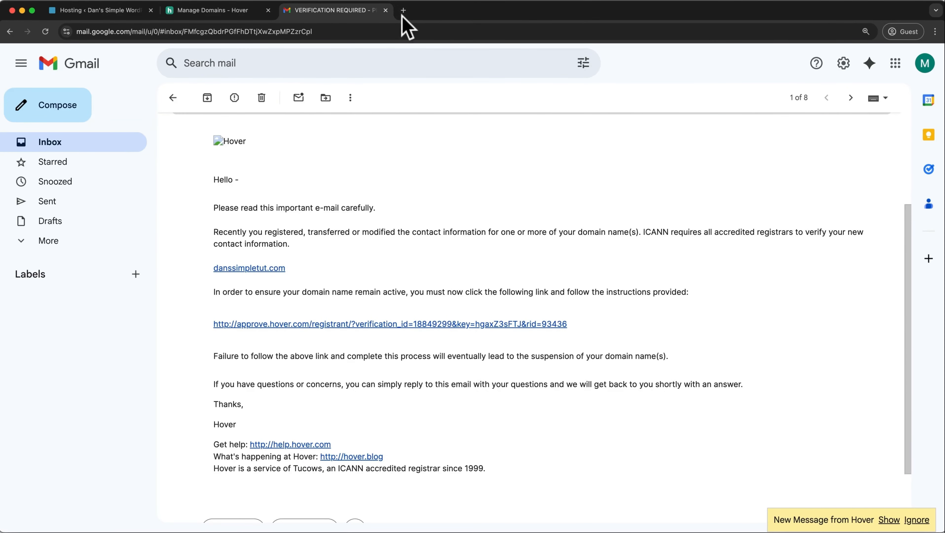
left_click(386, 10)
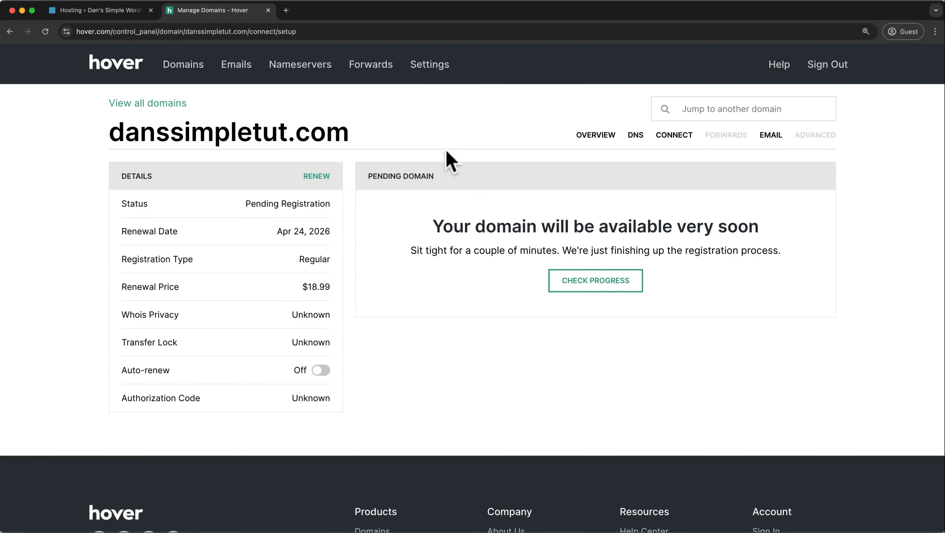
- Check the registration progress of danssimpletut.com on Hover and go back to Elementor to finish connecting the domain
left_click(577, 285)
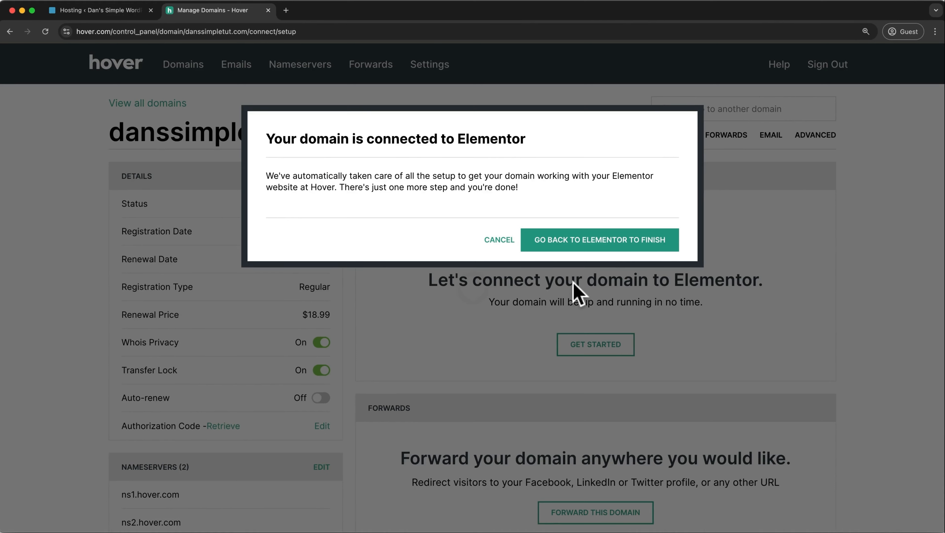
left_click(609, 242)
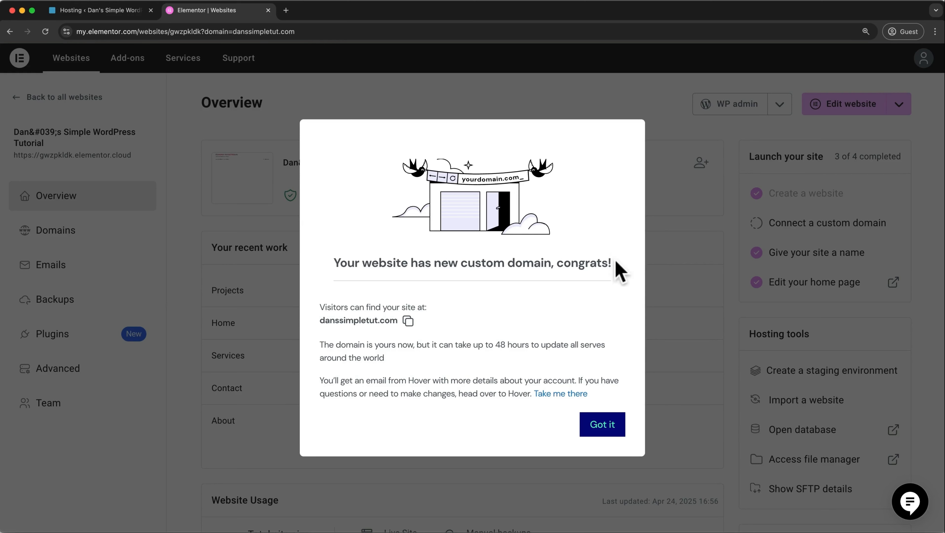
left_click_drag(616, 268, 399, 254)
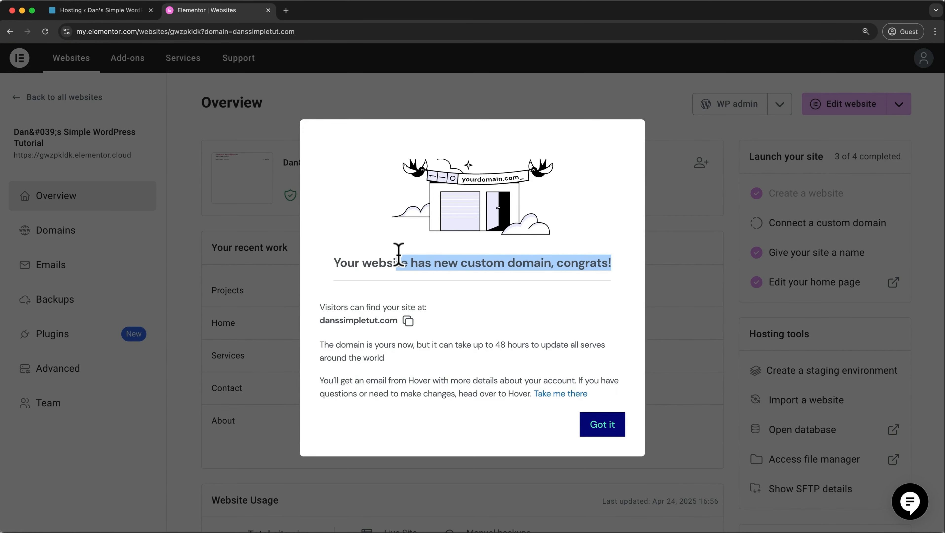
left_click_drag(396, 359, 324, 343)
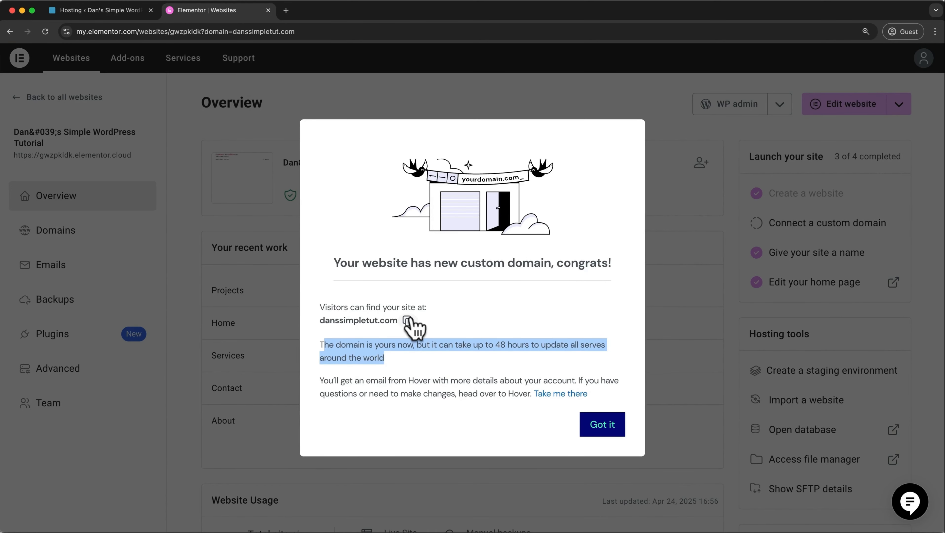
- Load danssimpletut.com in a new browser tab to test the domain, and close that tab
left_click(286, 11)
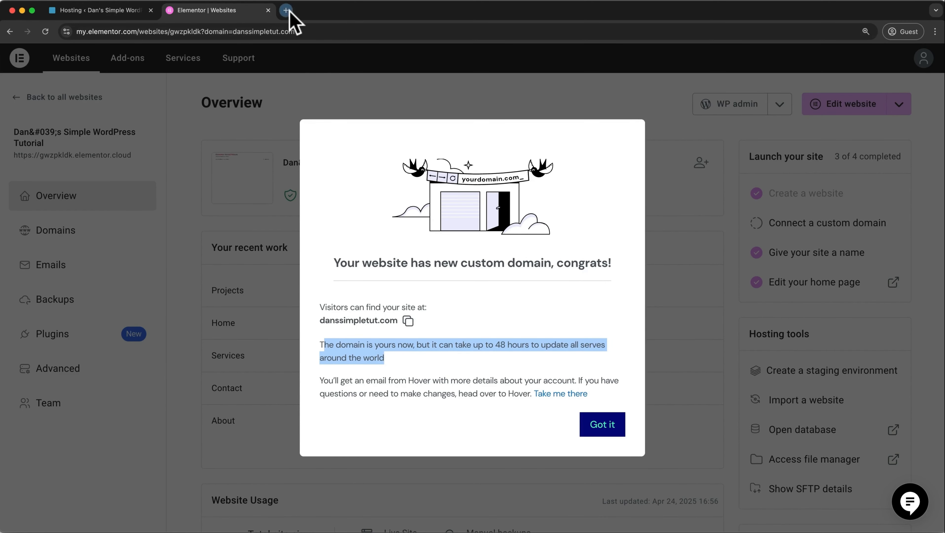
type("danssimpletut.com")
key("Return")
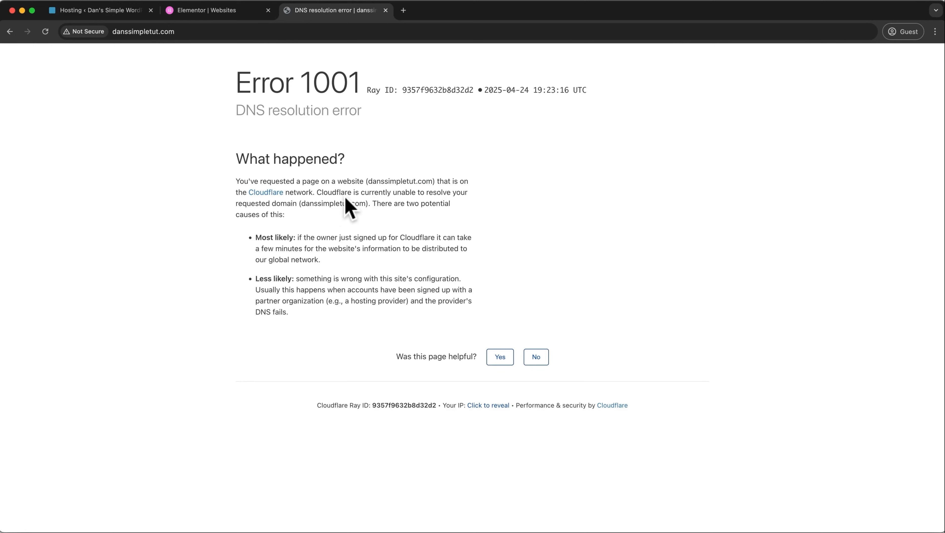
left_click(386, 10)
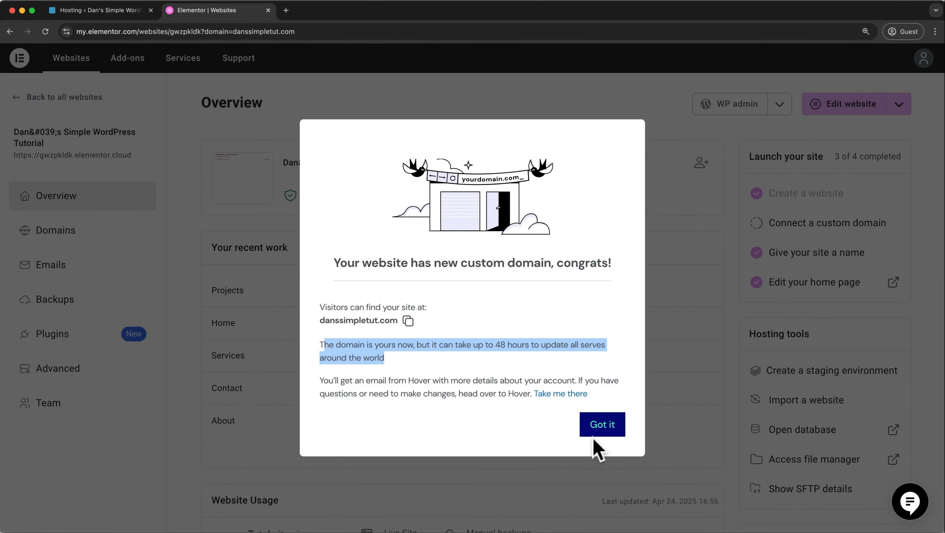
- Dismiss the new-domain message, go to the Domains page, and check and refresh the DNS status of danssimpletut.com
left_click(602, 426)
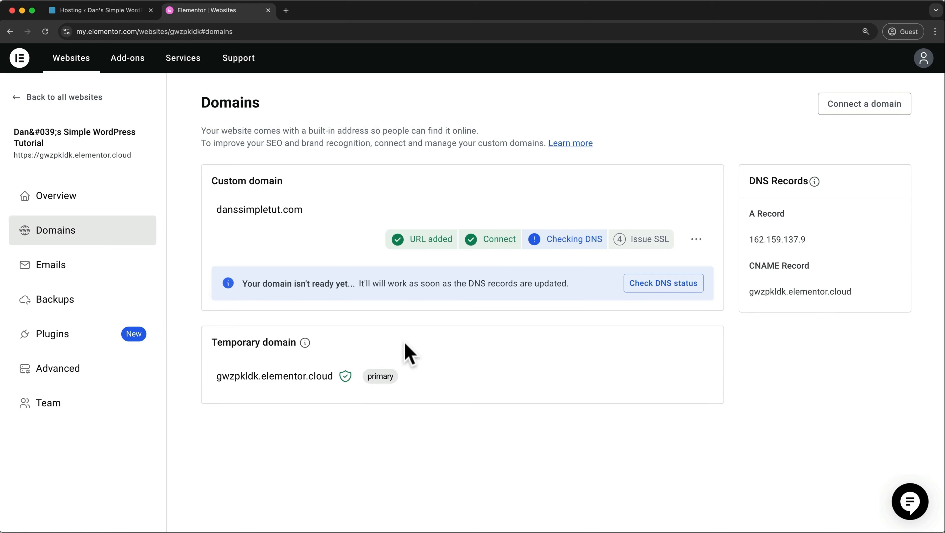
left_click(651, 284)
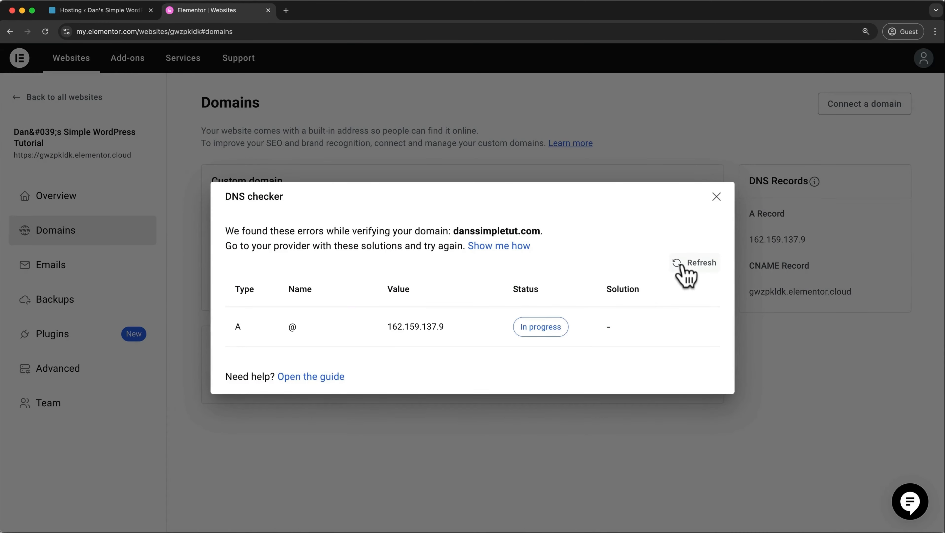
left_click(685, 269)
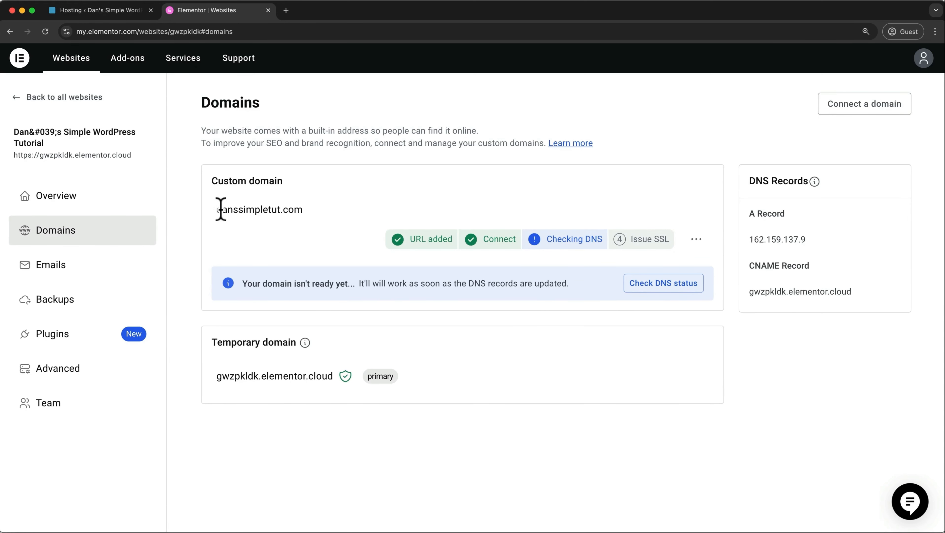
- View the site in a new tab through its temporary domain gwzpkldk.elementor.cloud, and close that tab
left_click_drag(218, 209, 303, 210)
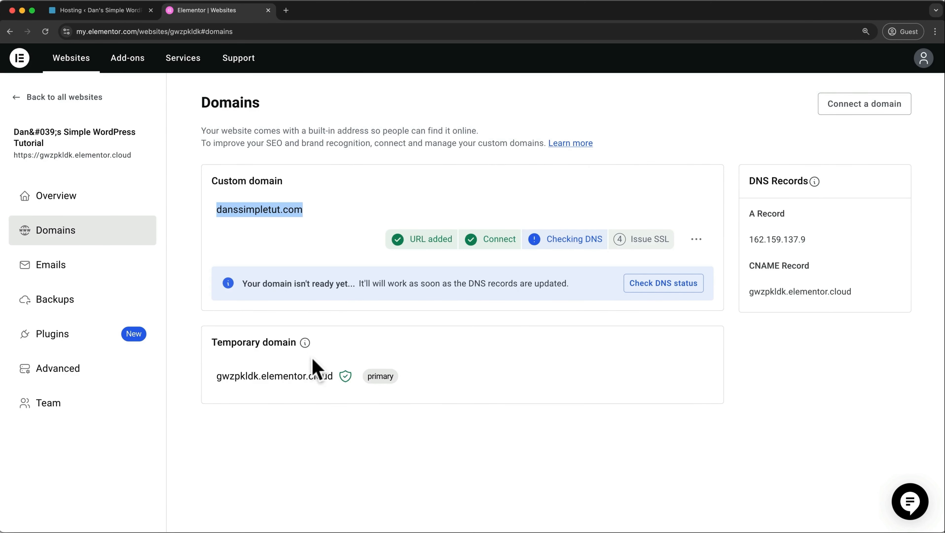
left_click_drag(333, 376, 219, 376)
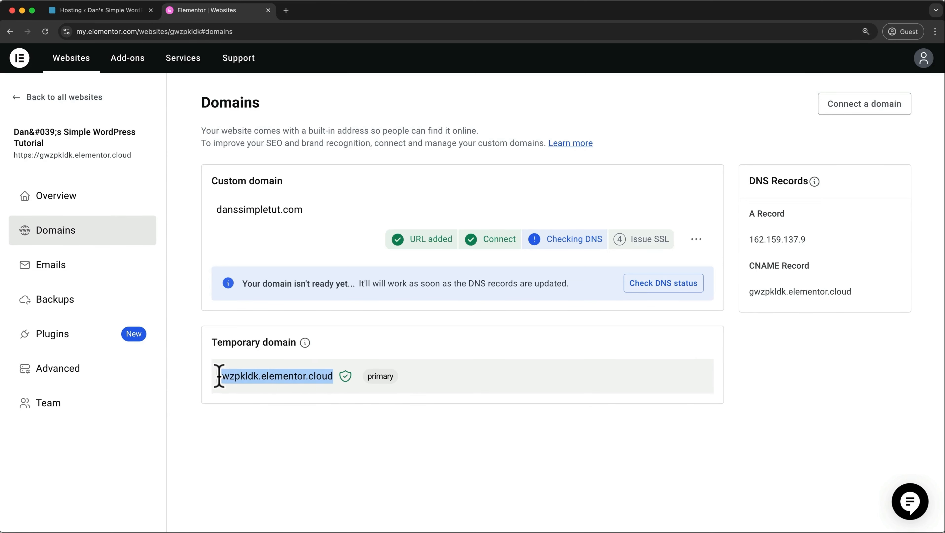
left_click(286, 10)
type("gwzpkldk.elementor.cloud")
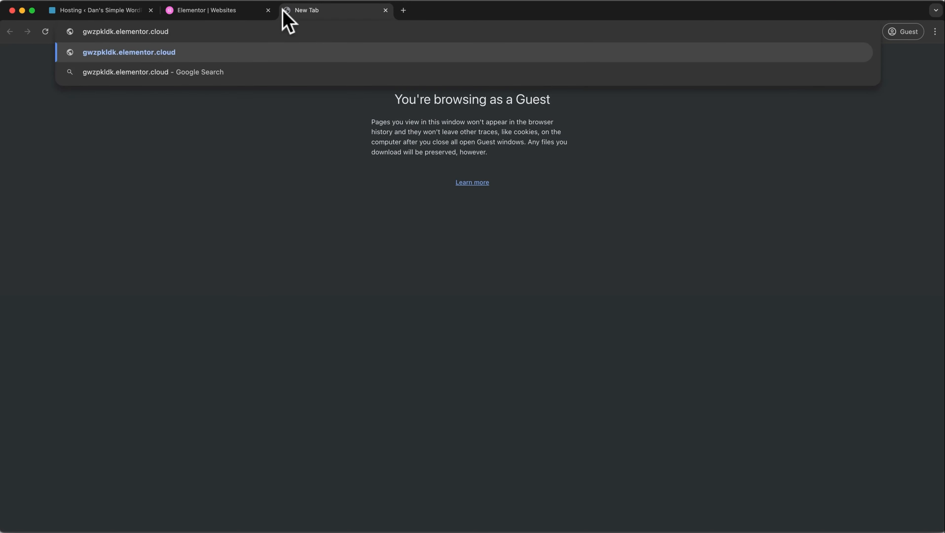
key("Return")
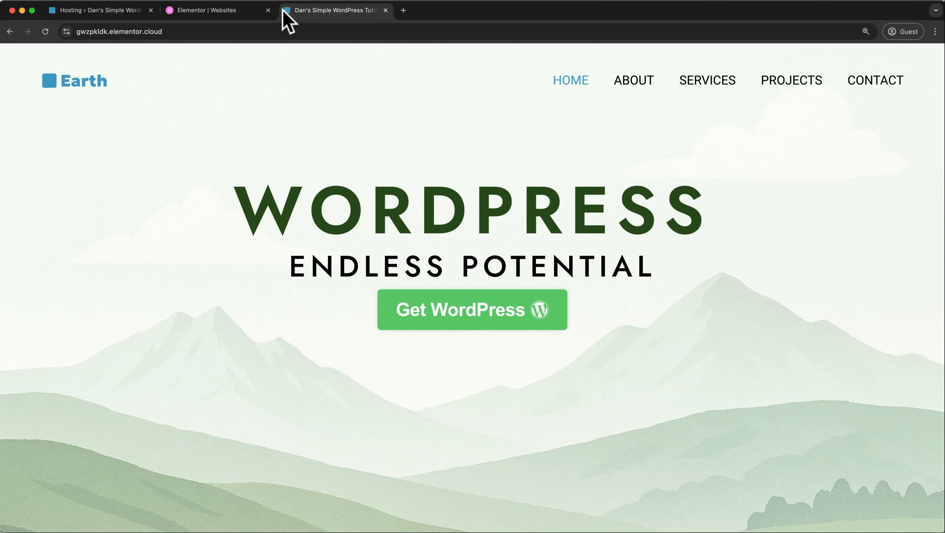
left_click(385, 10)
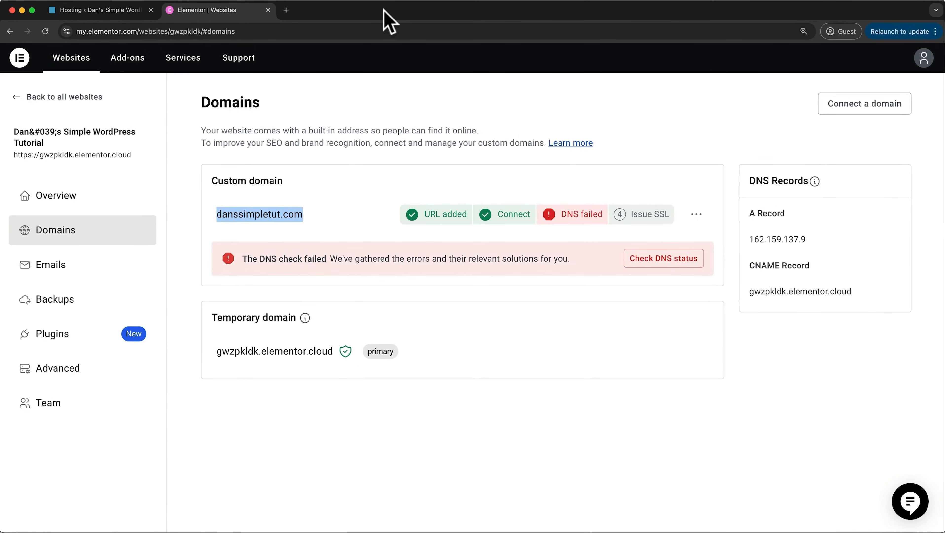
- Check the DNS status of danssimpletut.com again and open the guide for connecting the domain
left_click(651, 259)
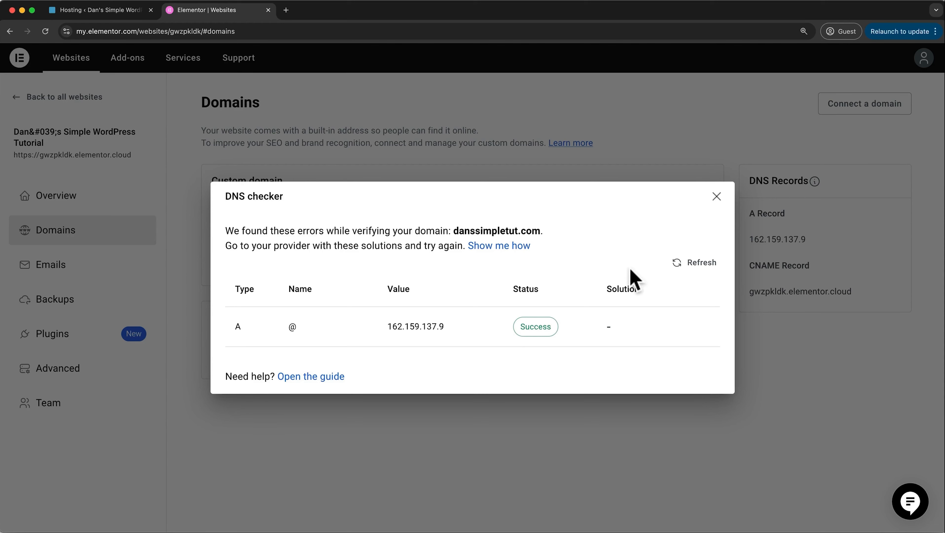
left_click(324, 377)
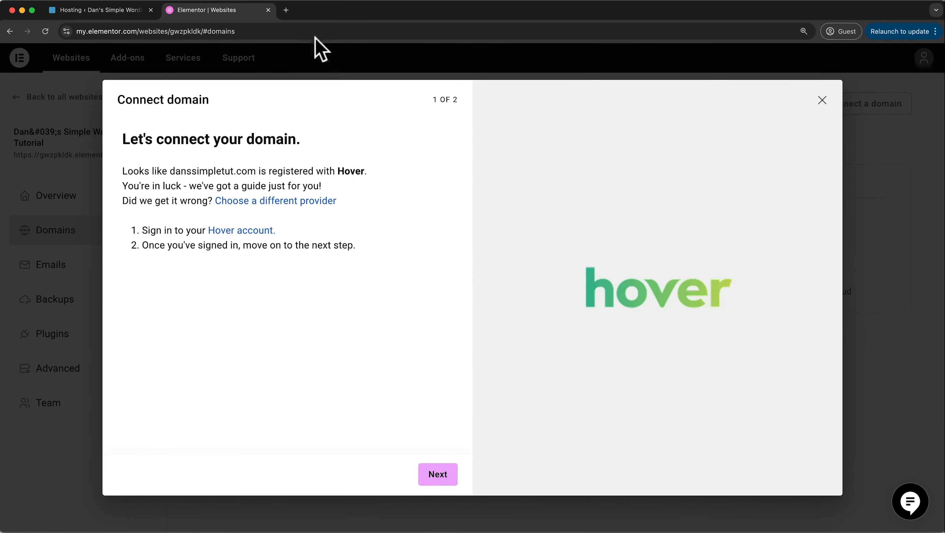
- Open hover.com in a new browser tab, enter the account's control panel, and show the DNS records of danssimpletut.com
left_click(286, 10)
type("hover.com")
key("Return")
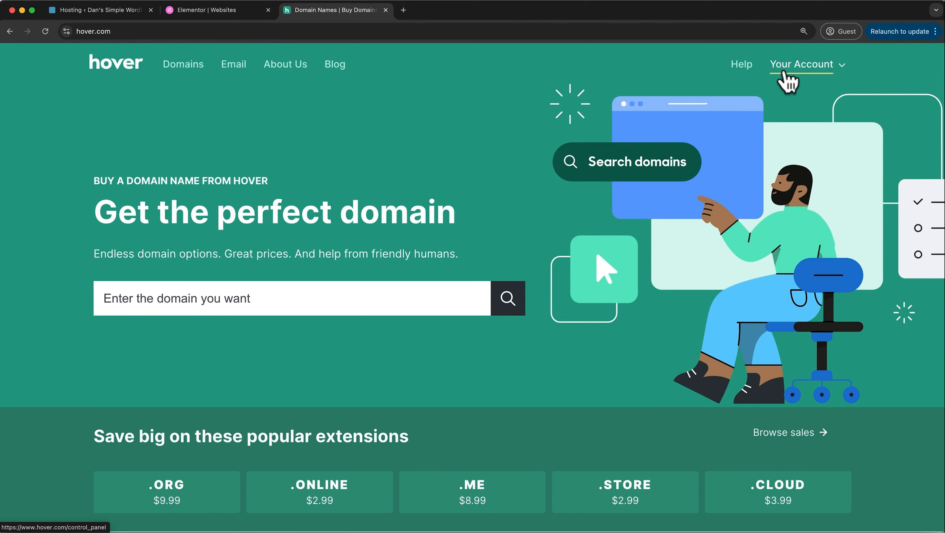
mouse_move(786, 74)
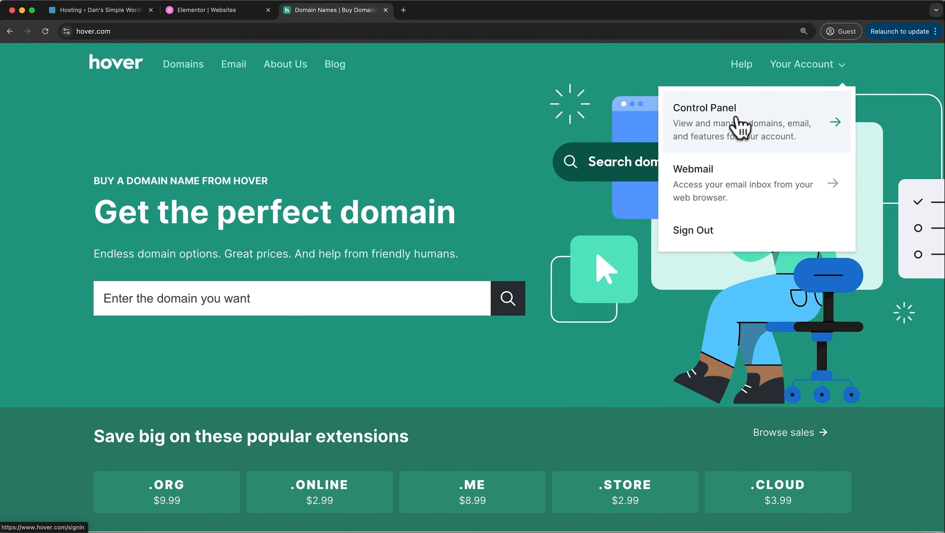
left_click(734, 127)
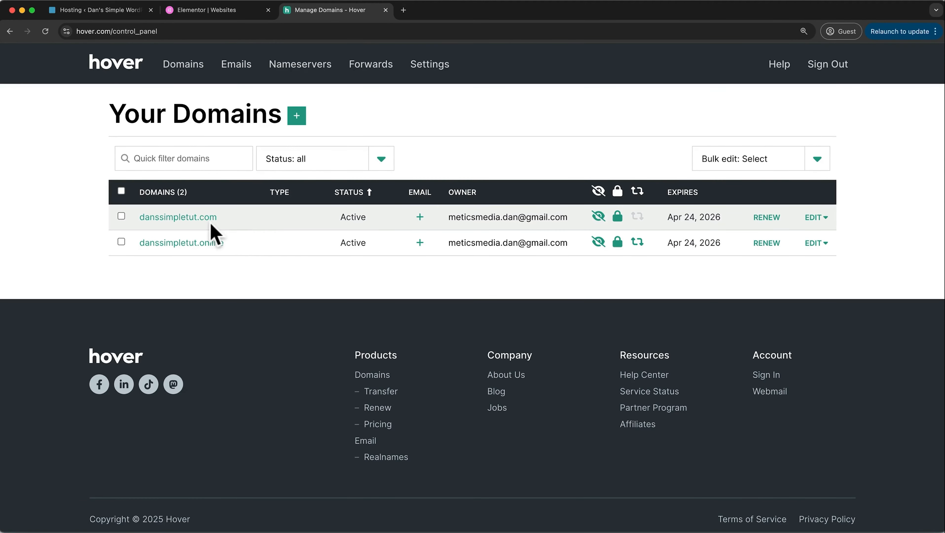
left_click(184, 221)
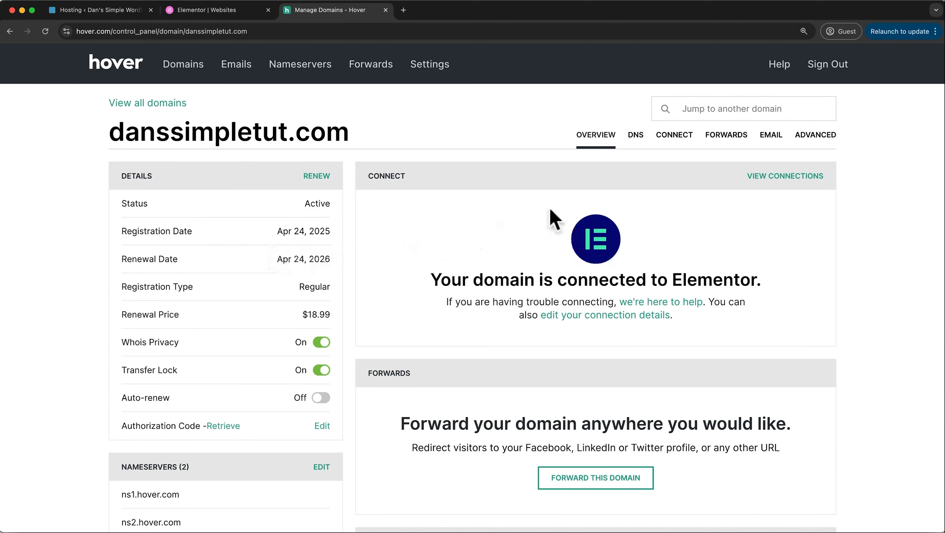
left_click(636, 144)
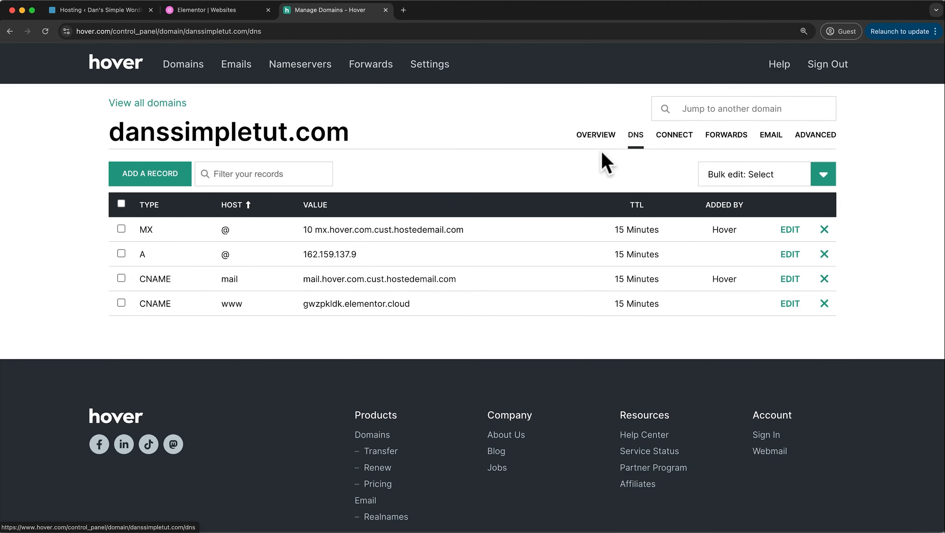
- Advance the Elementor connection guide to its required DNS records and compare them with the domain's records in Hover
left_click(240, 15)
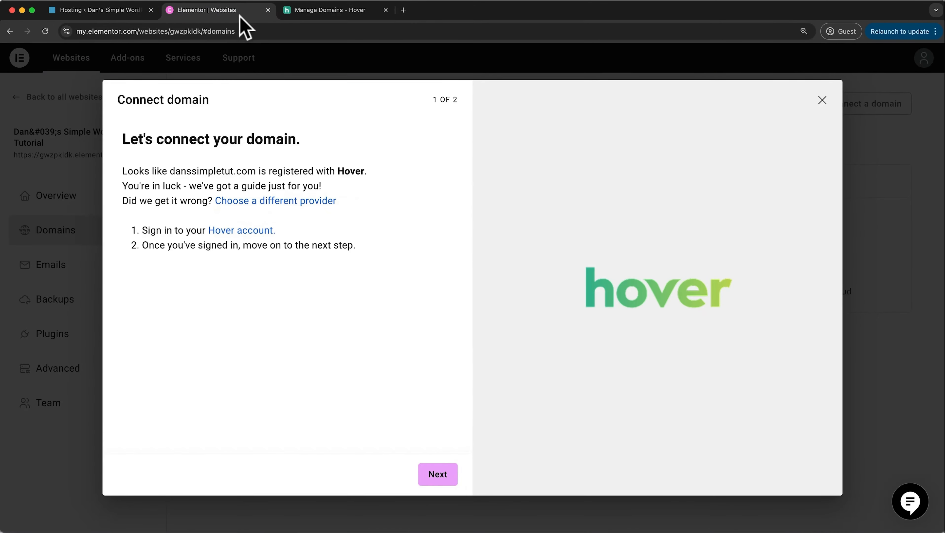
left_click(442, 479)
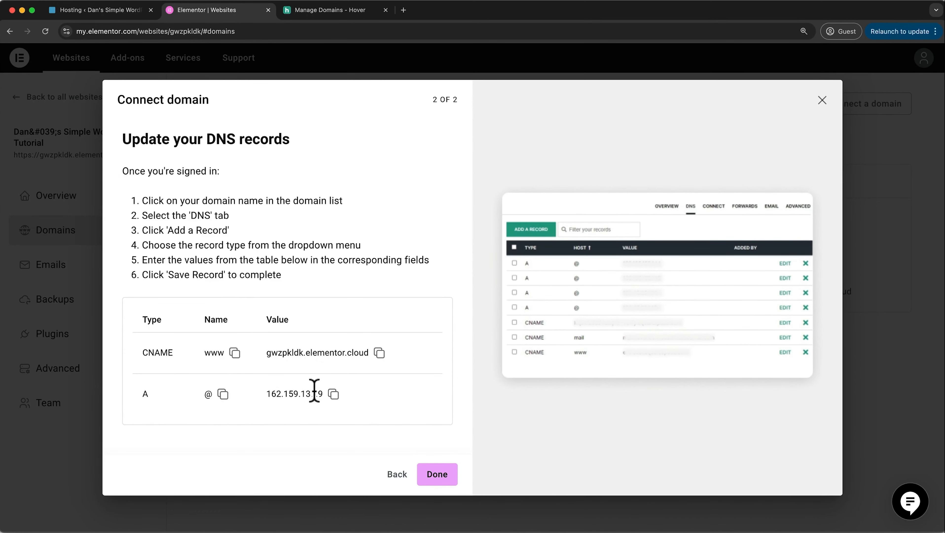
left_click(359, 11)
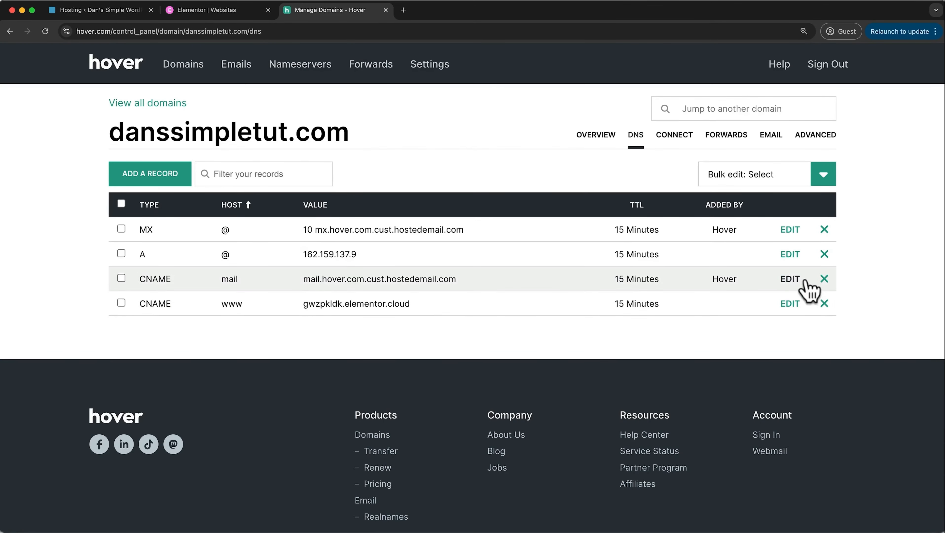
- Delete the CNAME record for the mail host and the MX record from the danssimpletut.com DNS records
left_click(823, 280)
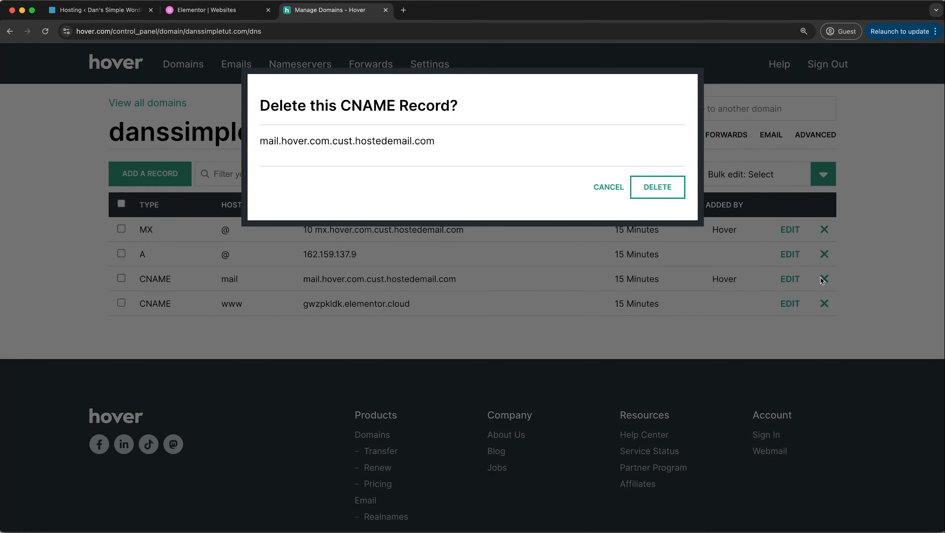
left_click(668, 188)
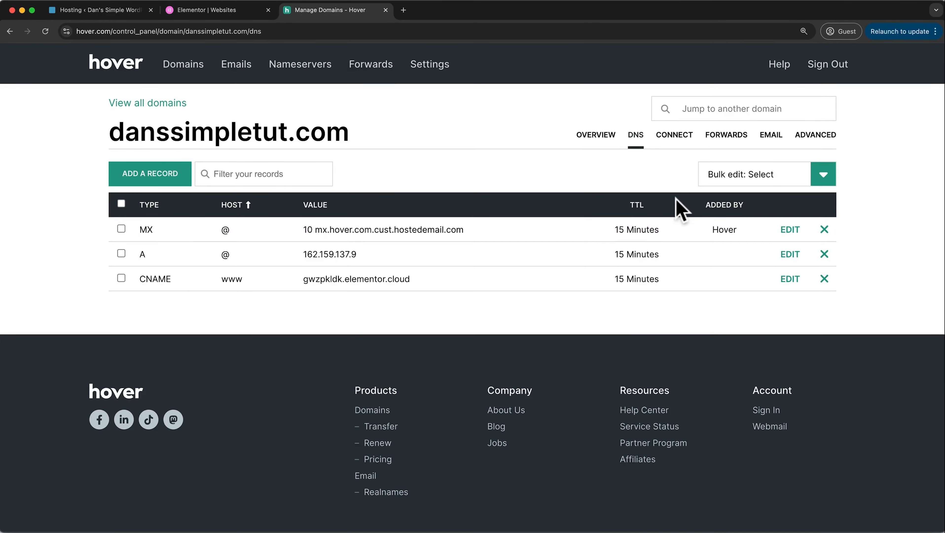
left_click(824, 230)
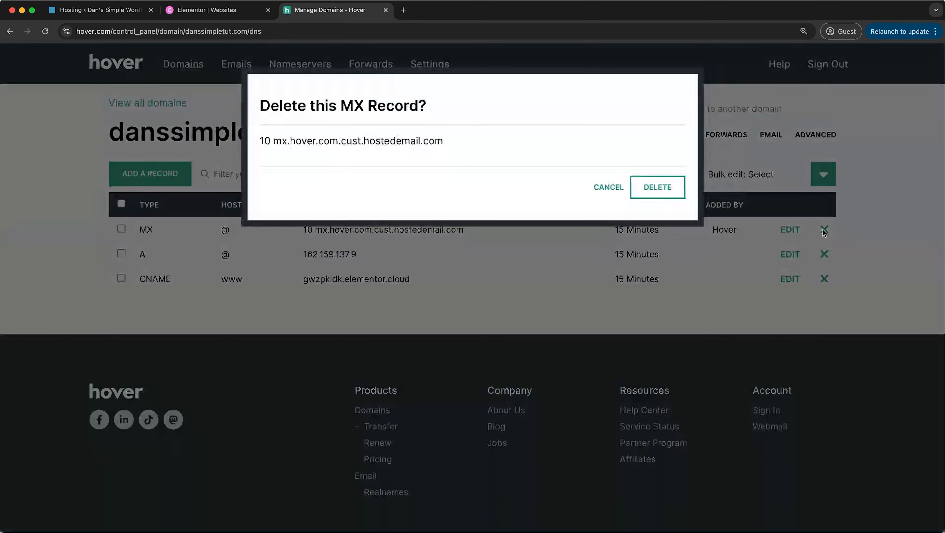
left_click(671, 188)
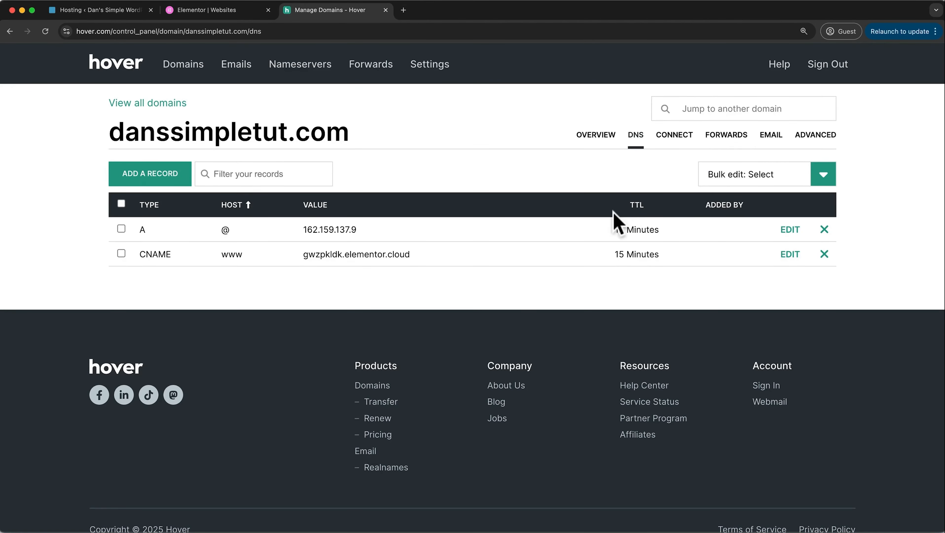
- Switch back to the Elementor dashboard and finish the domain connection guide
left_click(214, 11)
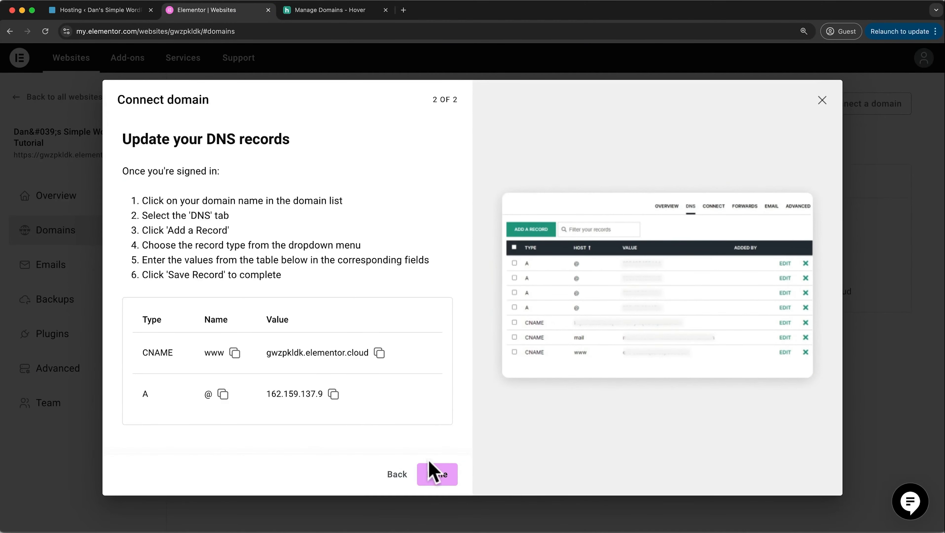
left_click(435, 473)
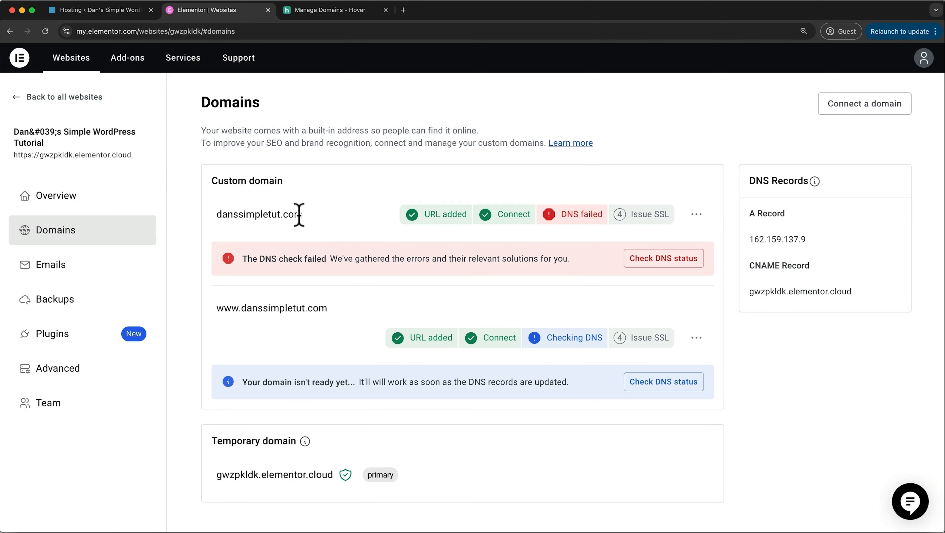
- Copy the custom domain danssimpletut.com from the Domains page, load it in a new browser tab, and look through the home page
left_click_drag(299, 214, 216, 214)
right_click(216, 215)
left_click(234, 235)
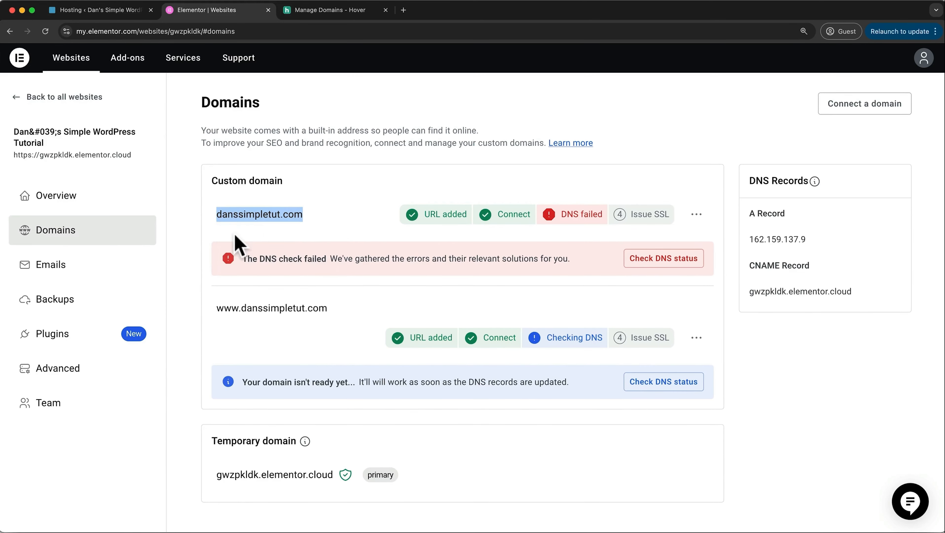
left_click(404, 10)
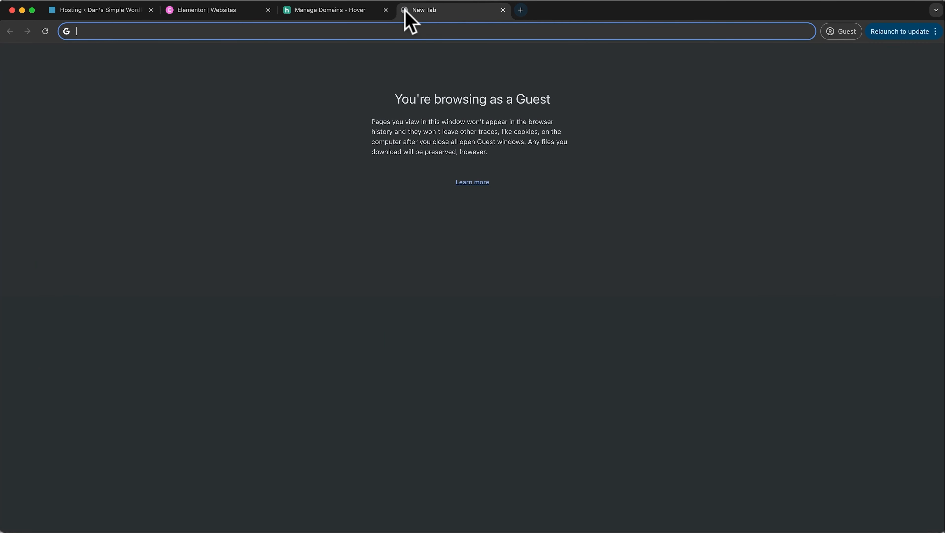
key("super+v")
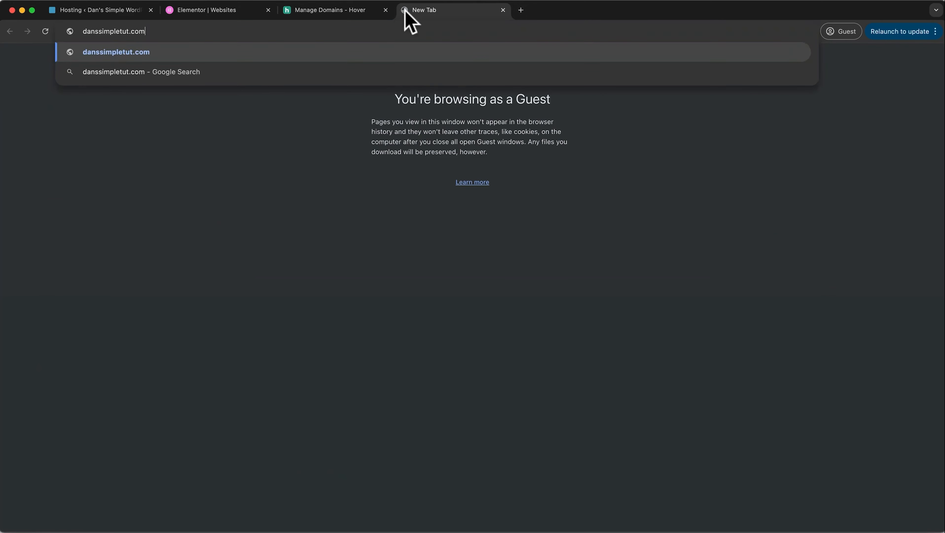
key("Return")
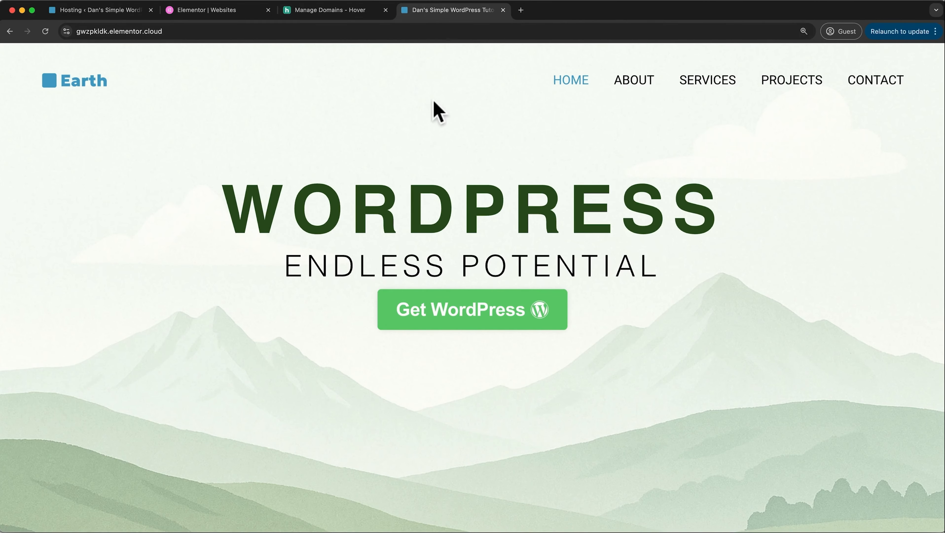
scroll(480, 149, "down", 10)
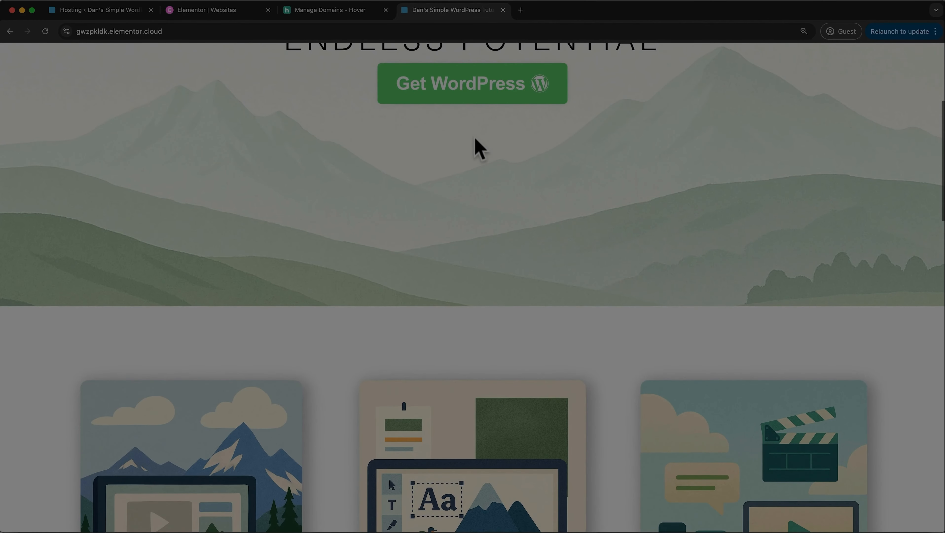
scroll(479, 149, "down", 7)
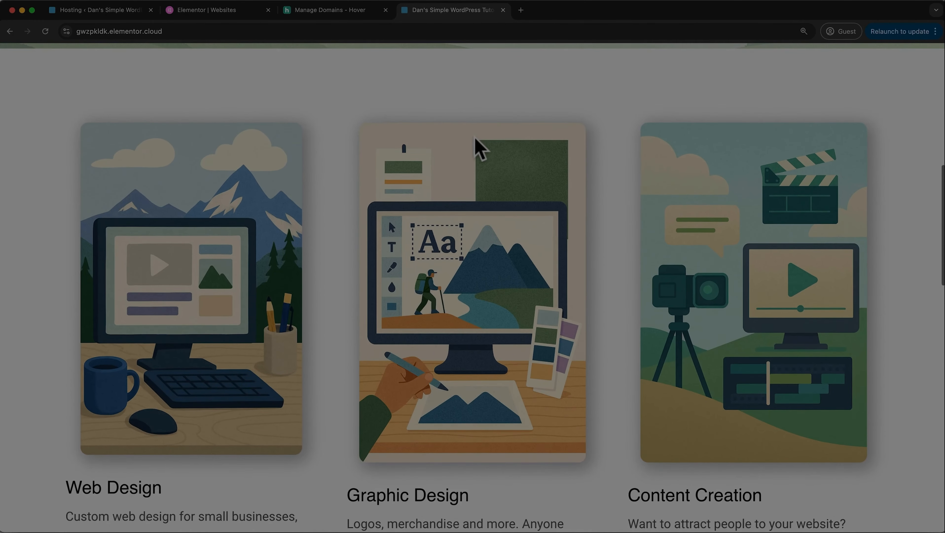
scroll(480, 150, "down", 4)
scroll(479, 147, "down", 1)
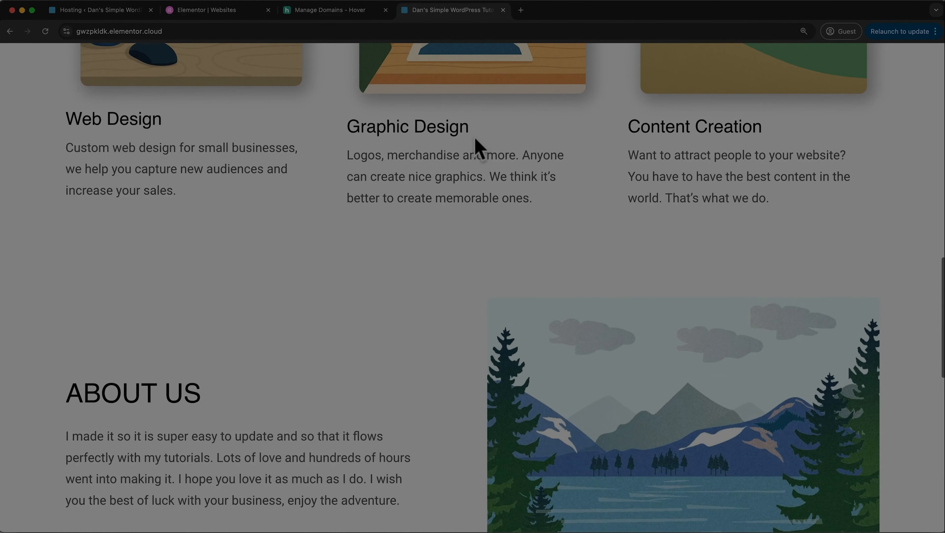